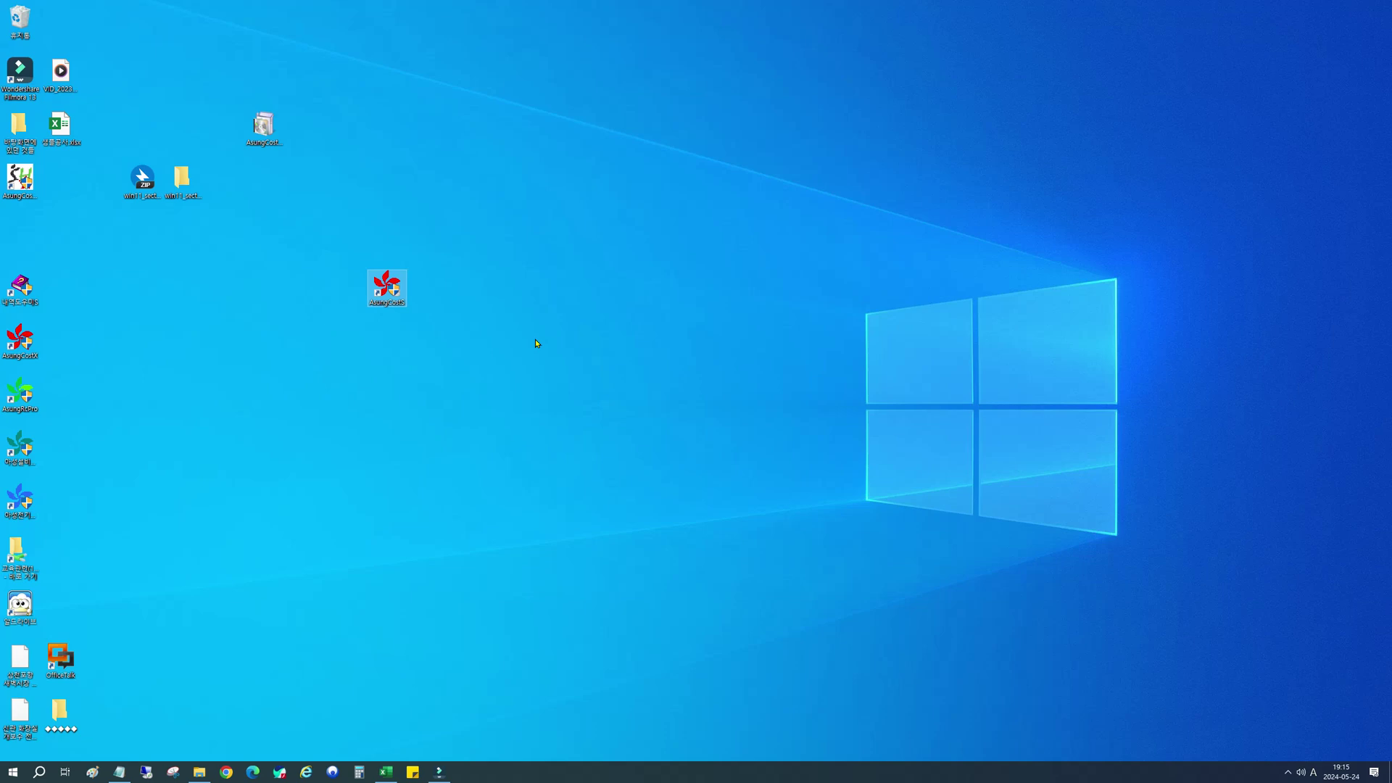
Step: Launch AsungCost from the desktop and get past the author notice, closing author management without entering any details
double_click(390, 292)
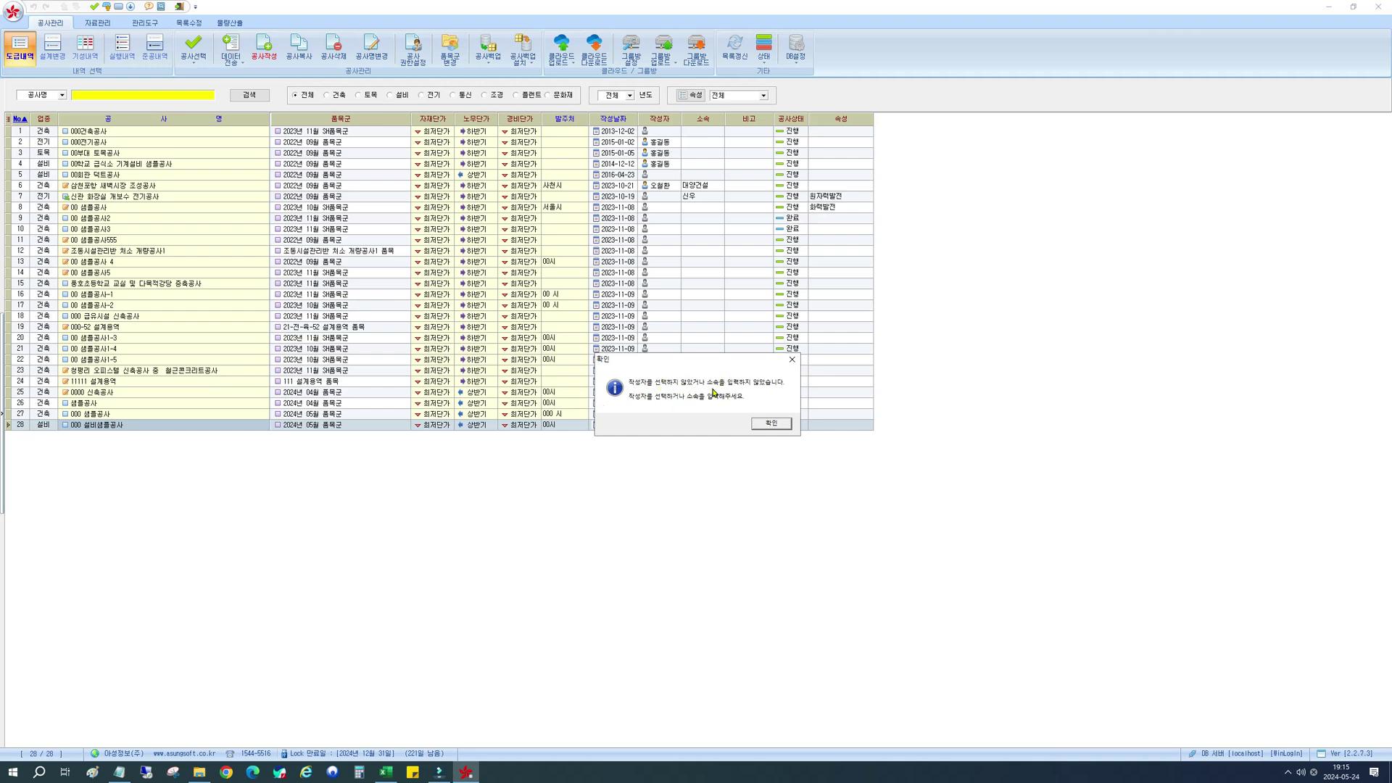
click(769, 424)
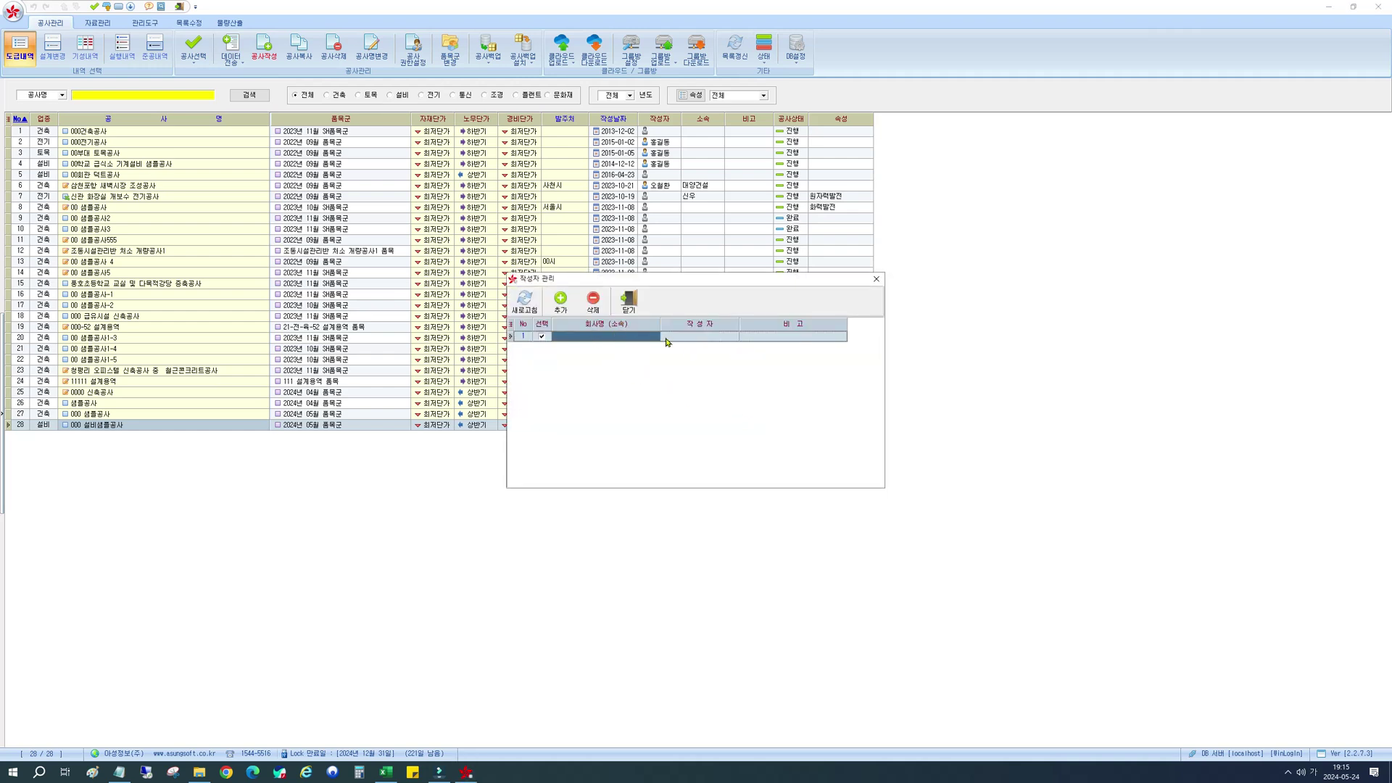
click(698, 342)
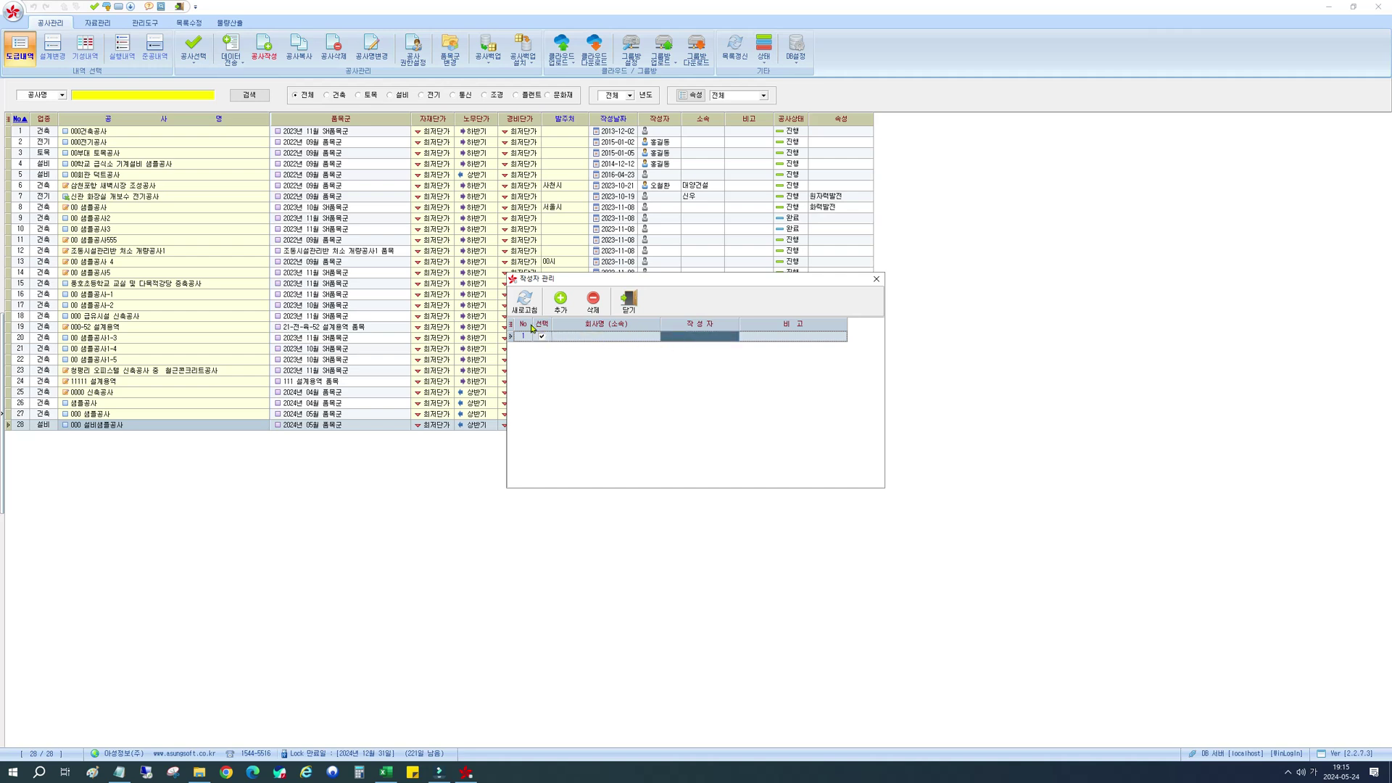
click(623, 304)
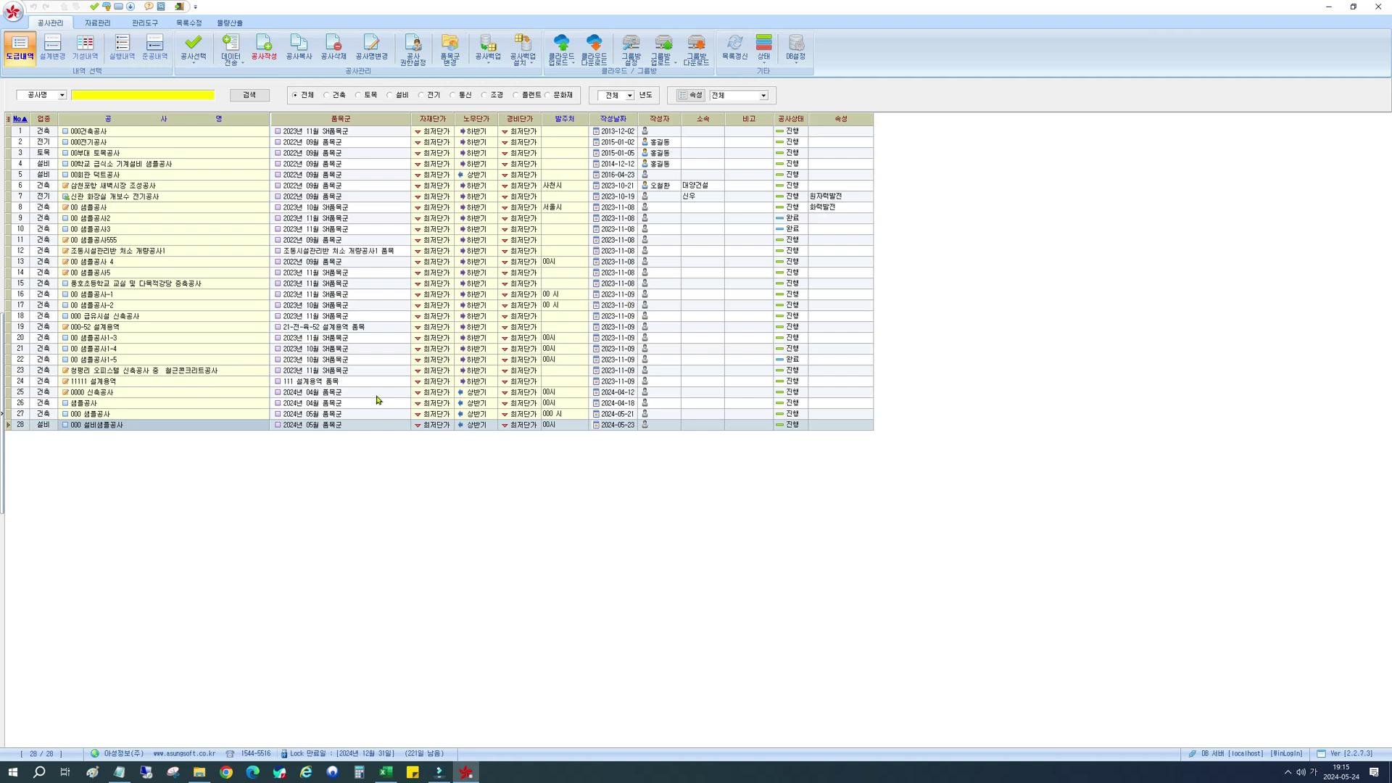
Step: Install the 2024년 05월 품목군 item group through the data download window, confirming installation over the existing group
click(142, 23)
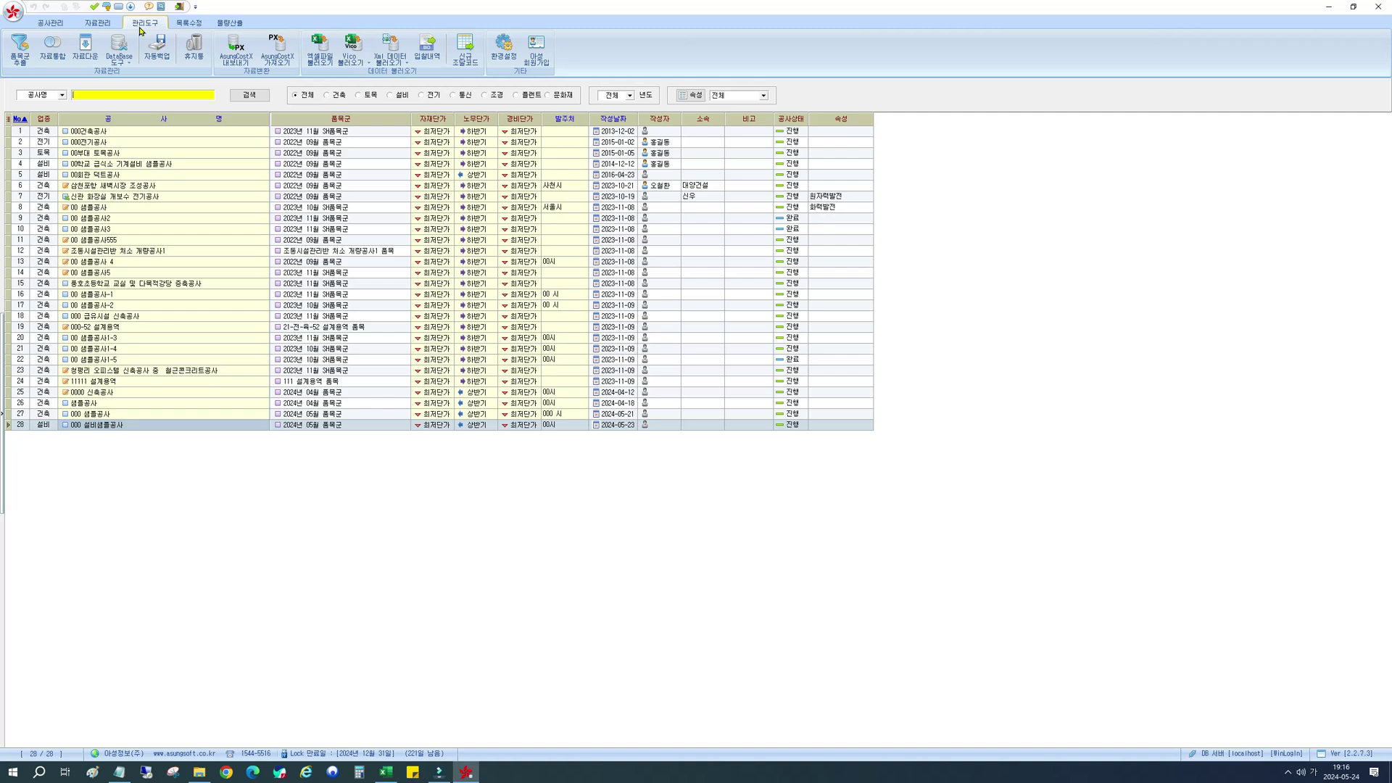
click(79, 63)
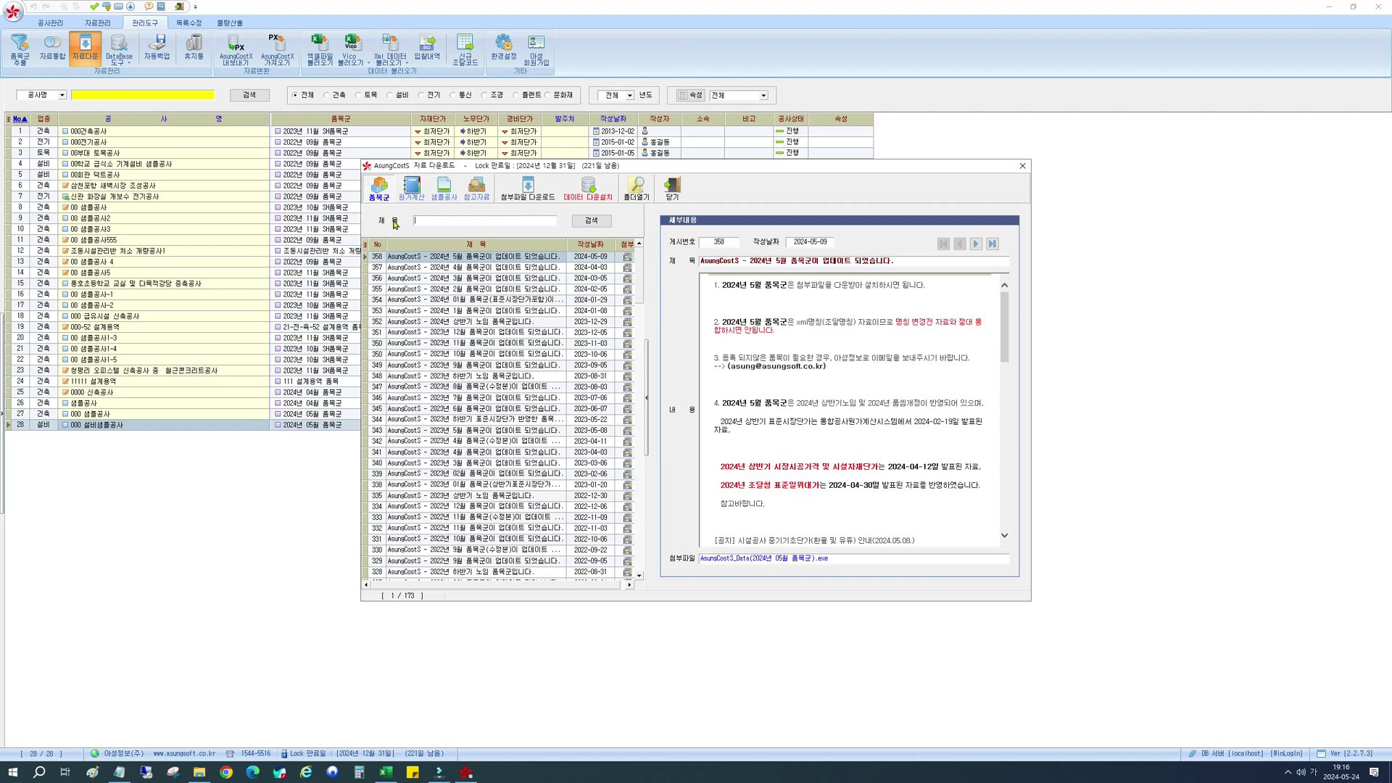
click(420, 258)
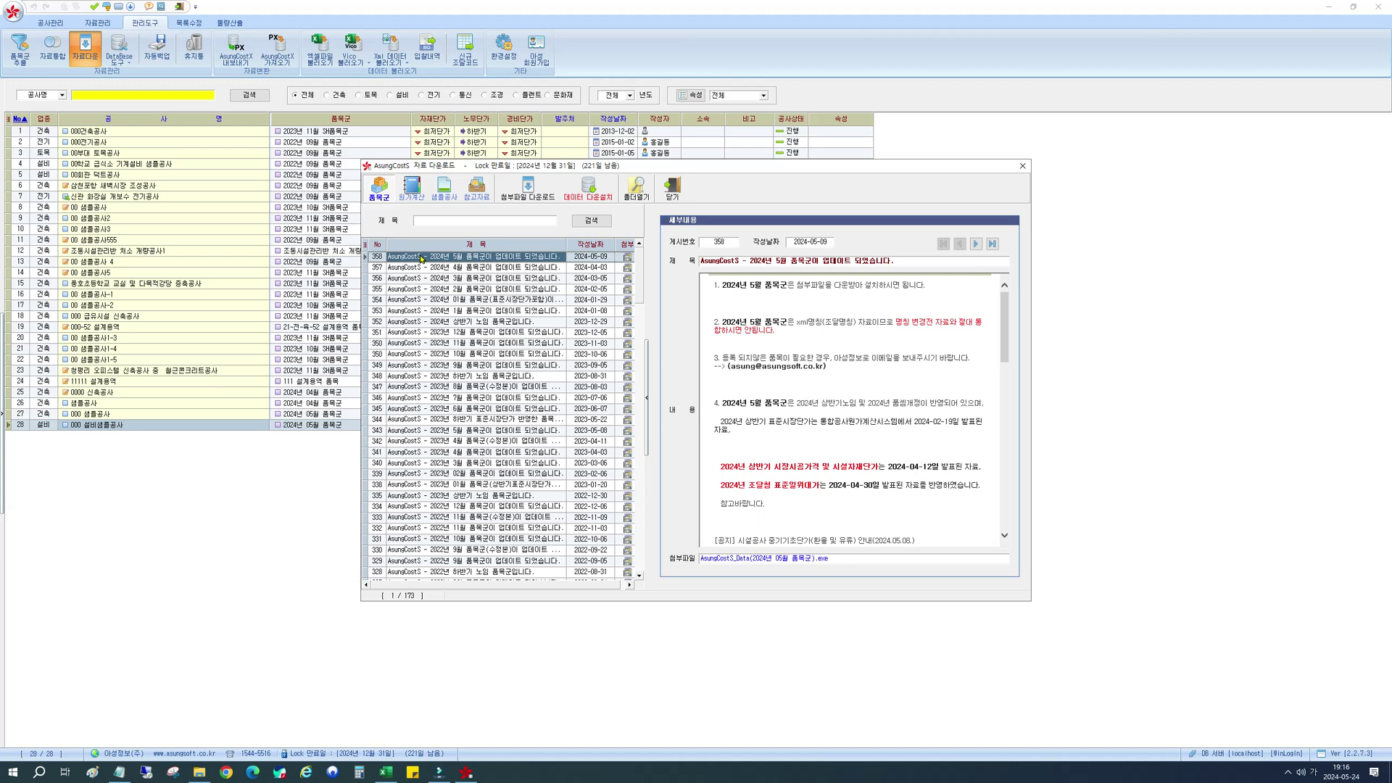
click(407, 198)
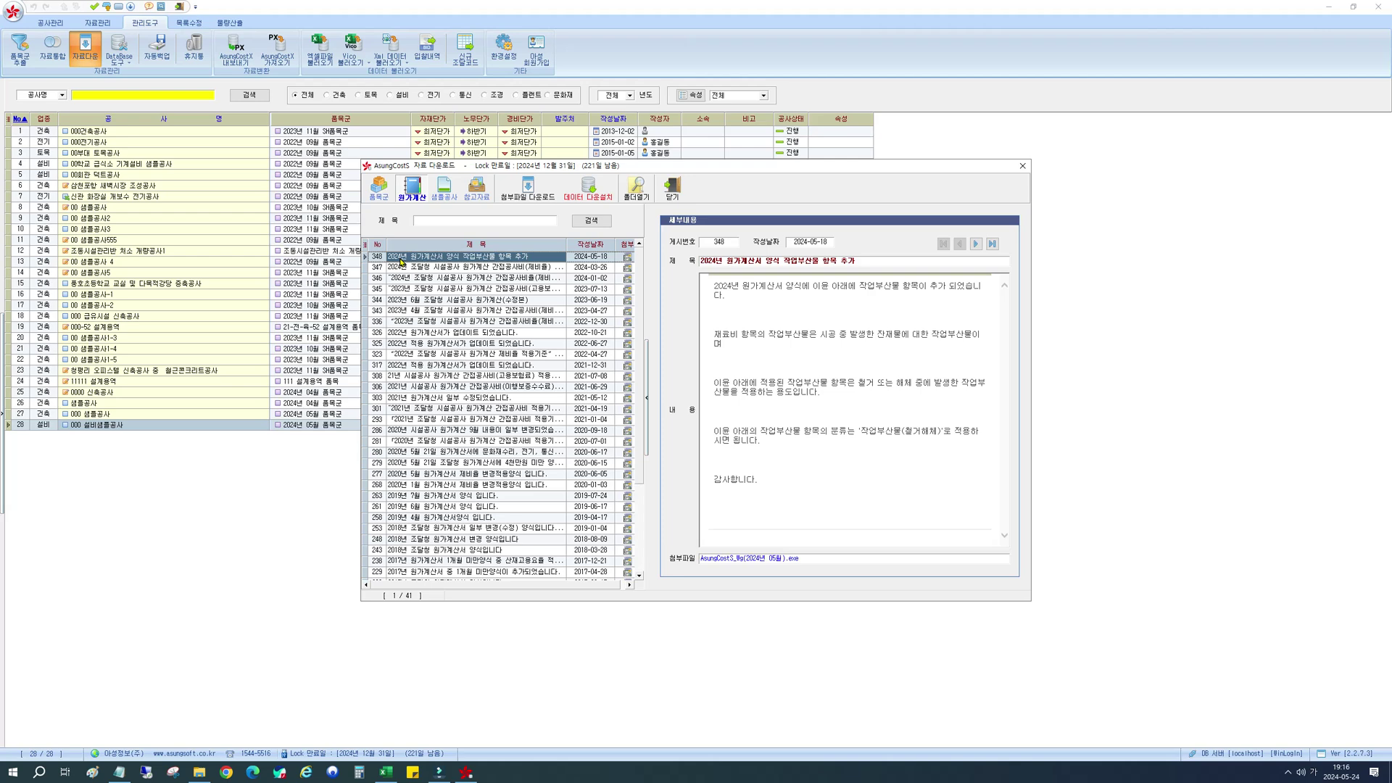
click(379, 190)
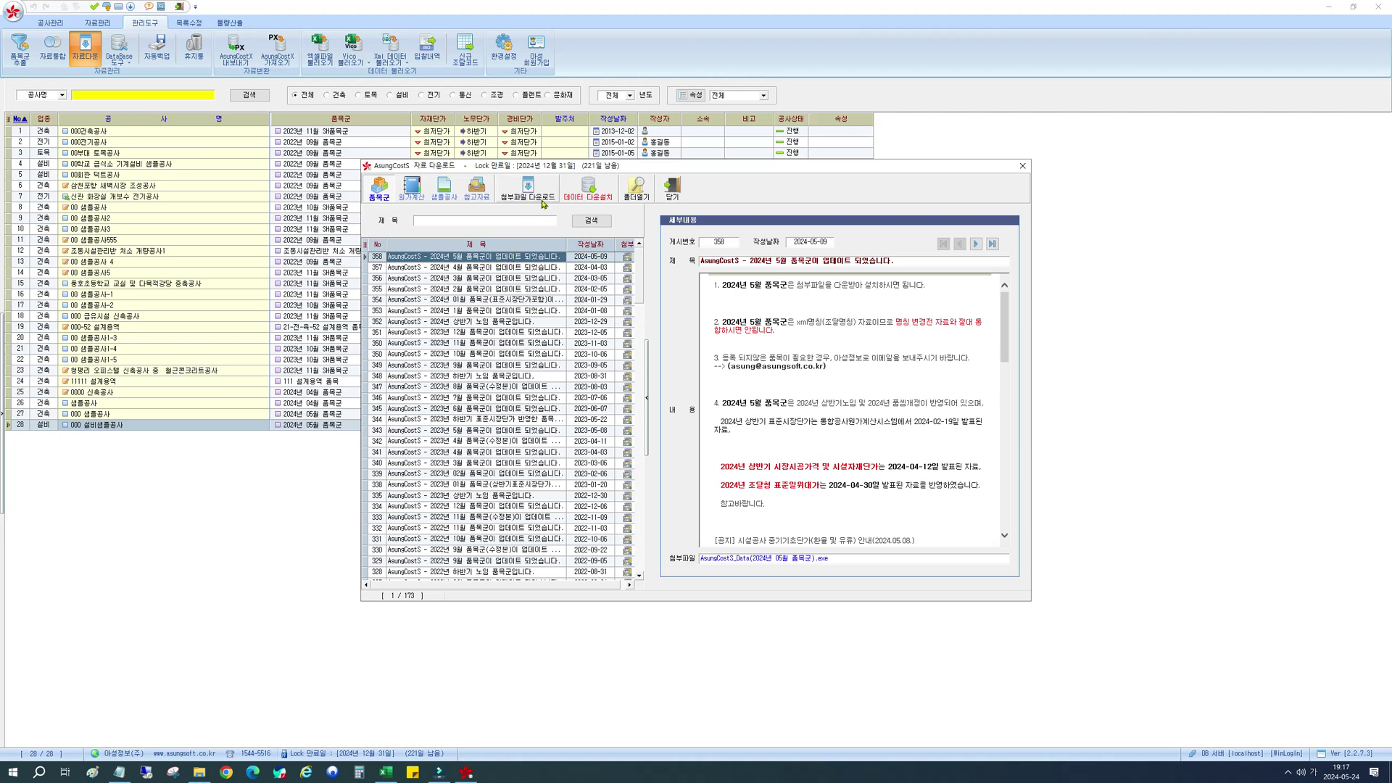
click(592, 190)
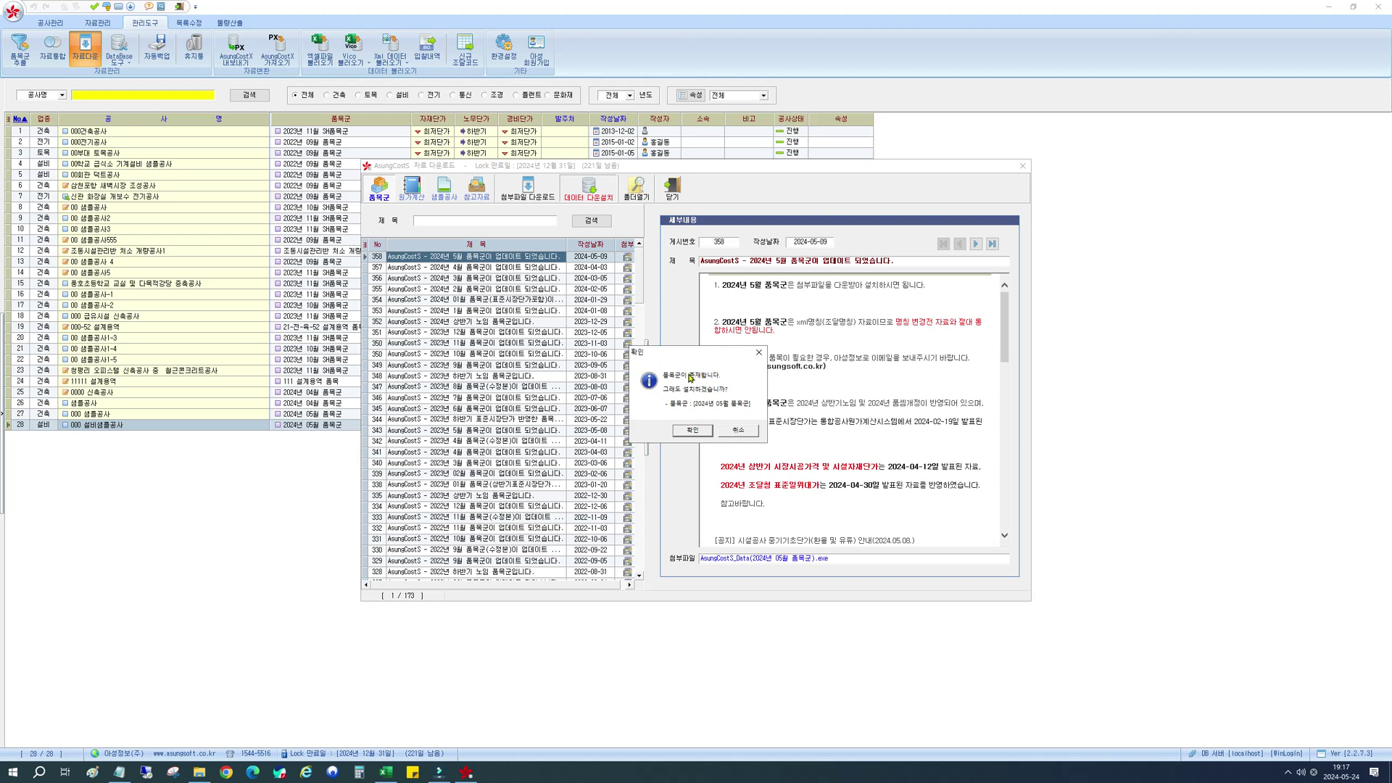
click(683, 433)
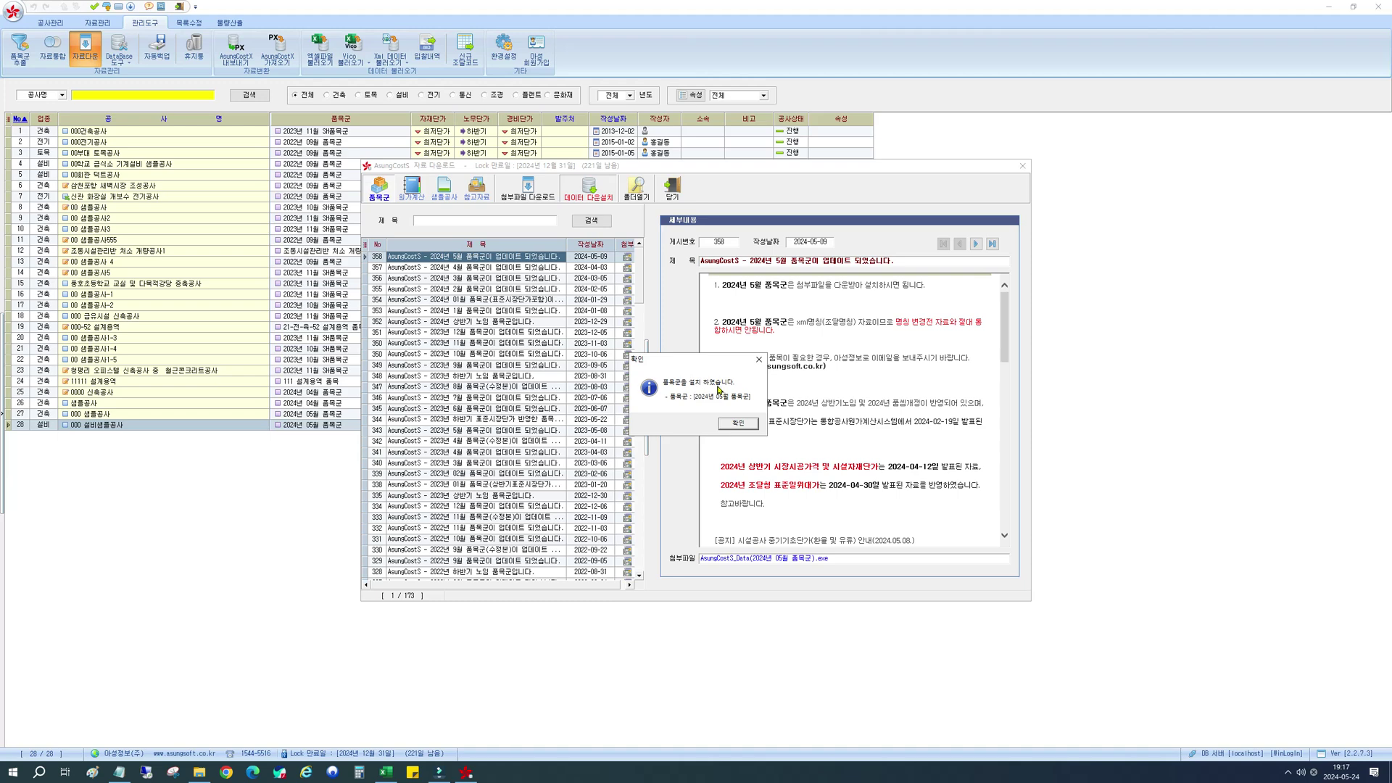
click(725, 423)
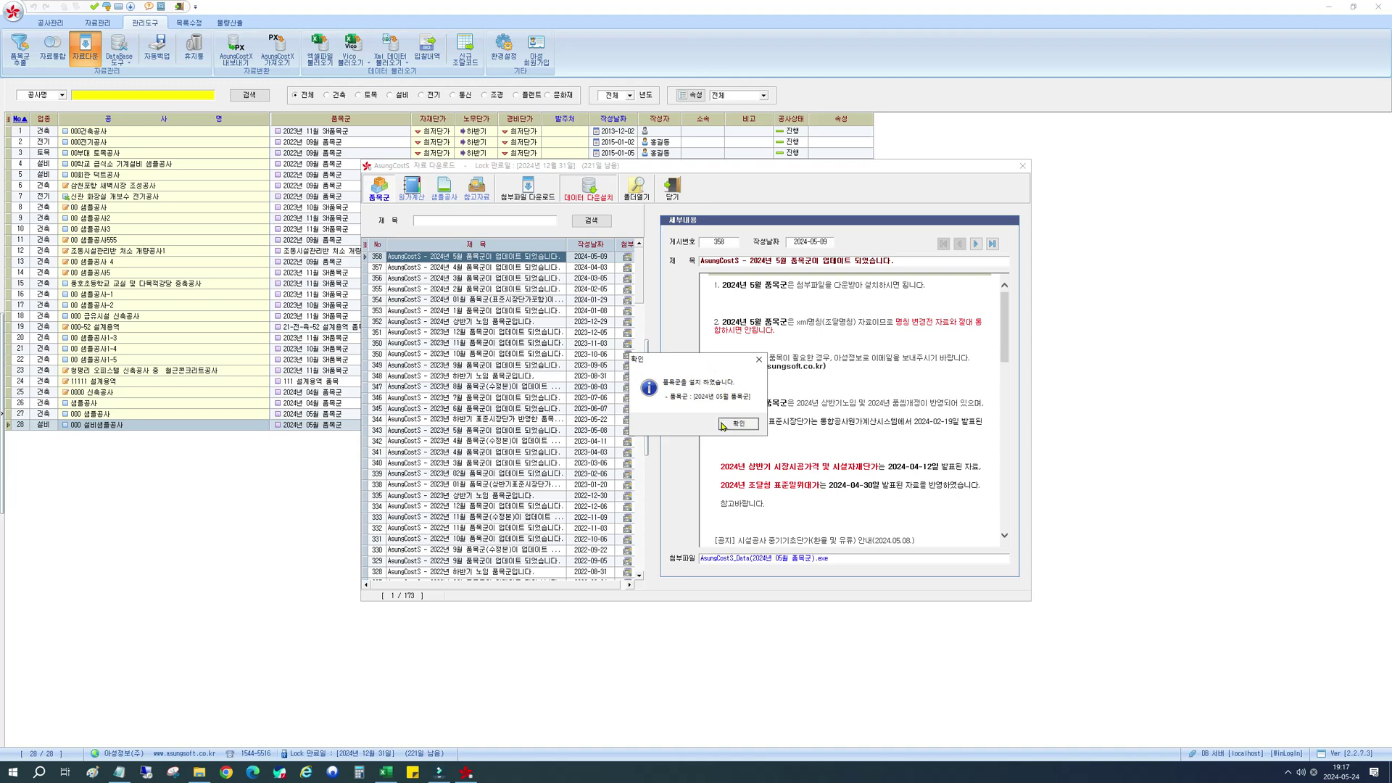
Step: Install the cost statement data from the entry "2024년 원가계산서 양식 작업부산물 항목 추가"
click(411, 190)
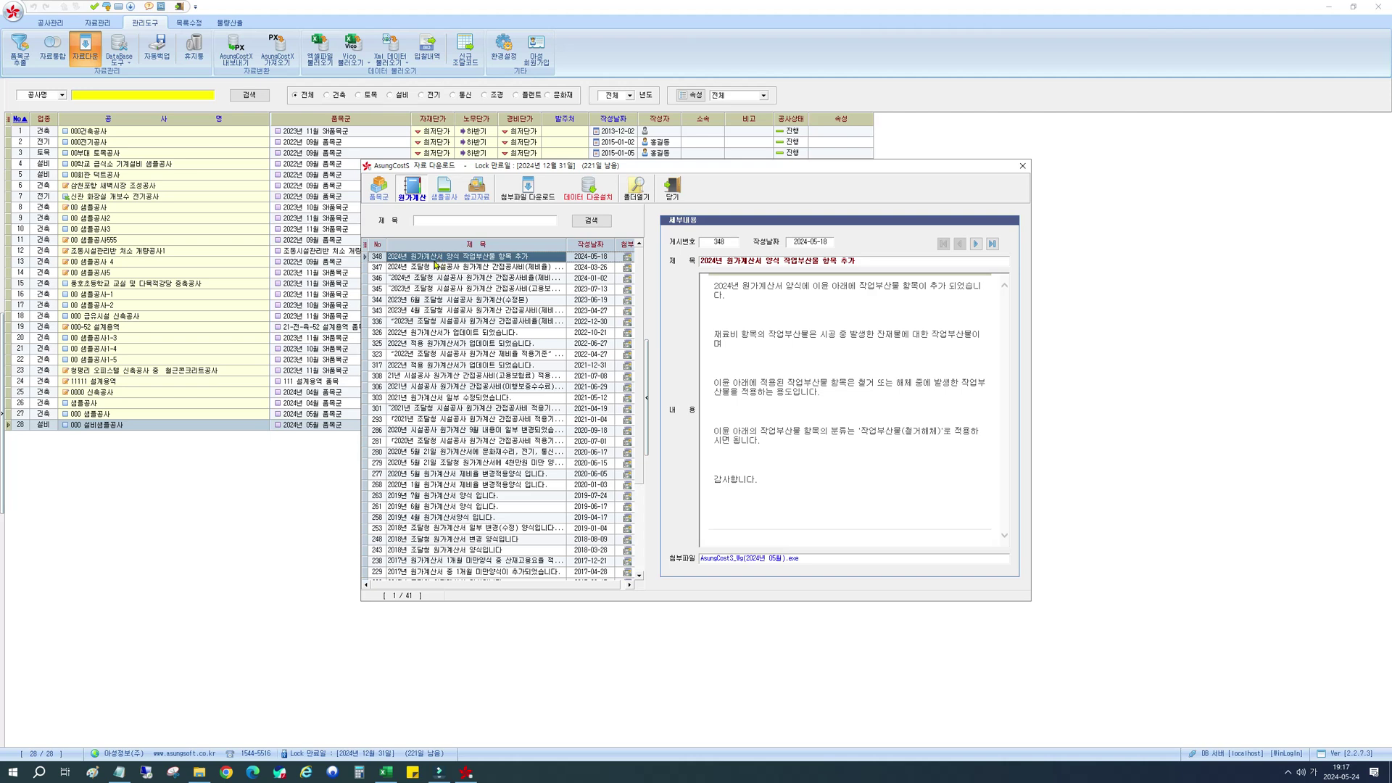
click(596, 192)
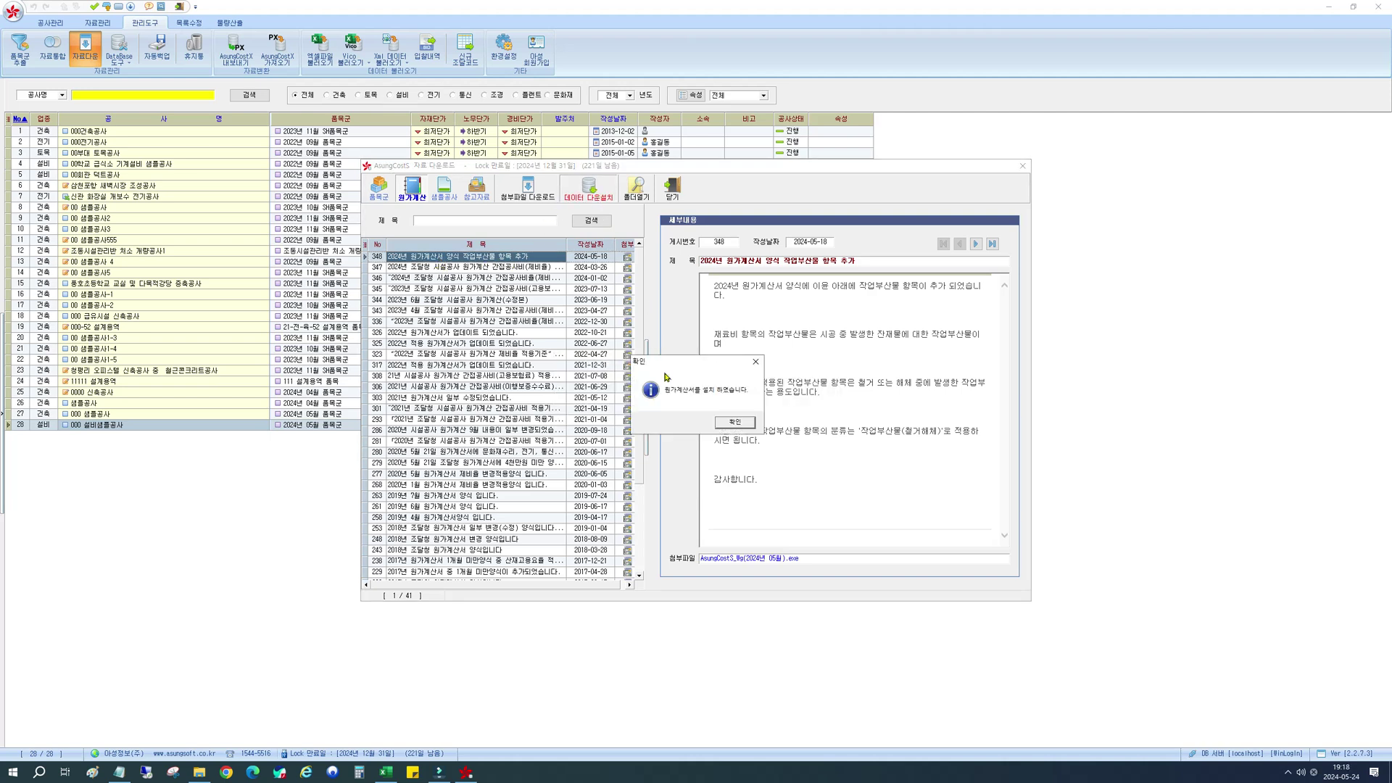
click(733, 424)
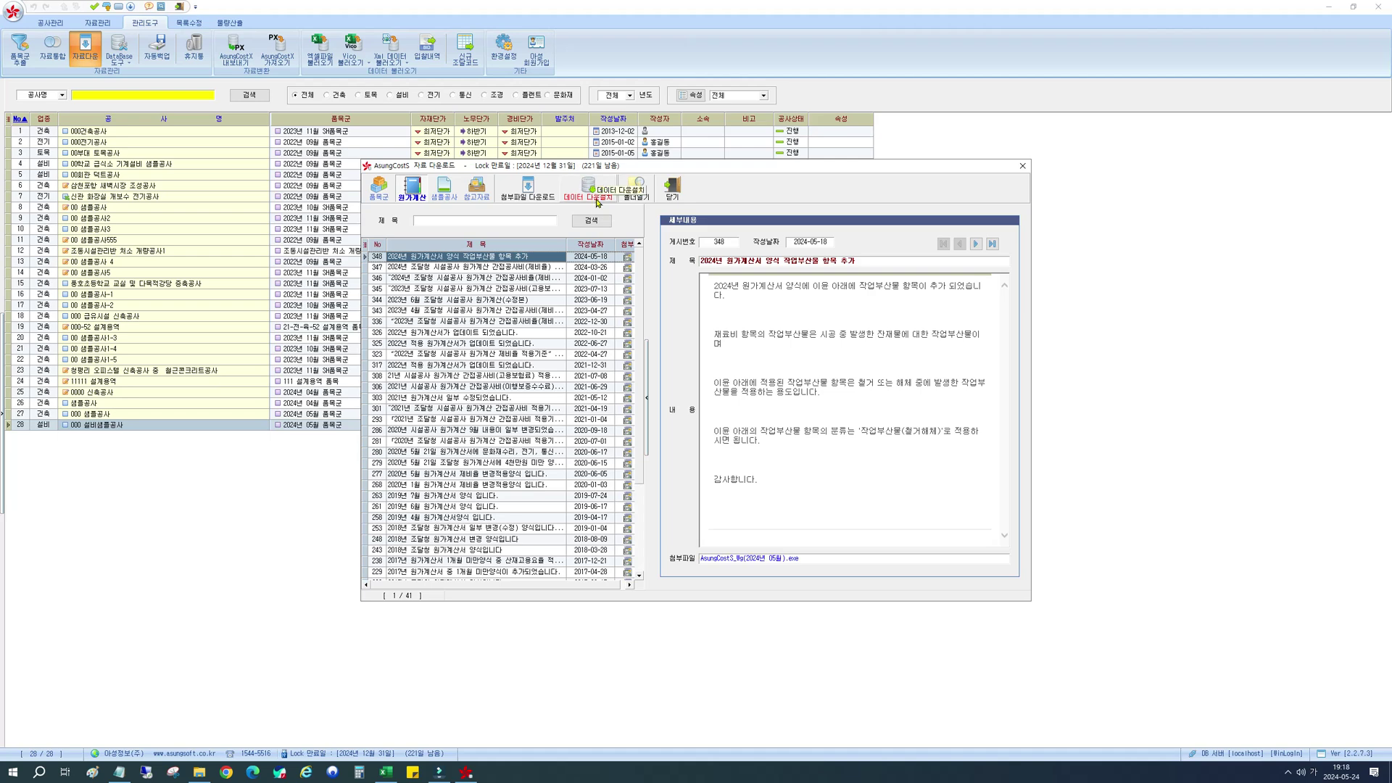
Step: Browse the 참고자료 reference list, view the 2024 조달청 indirect cost rate notice, and close the data download window
click(478, 190)
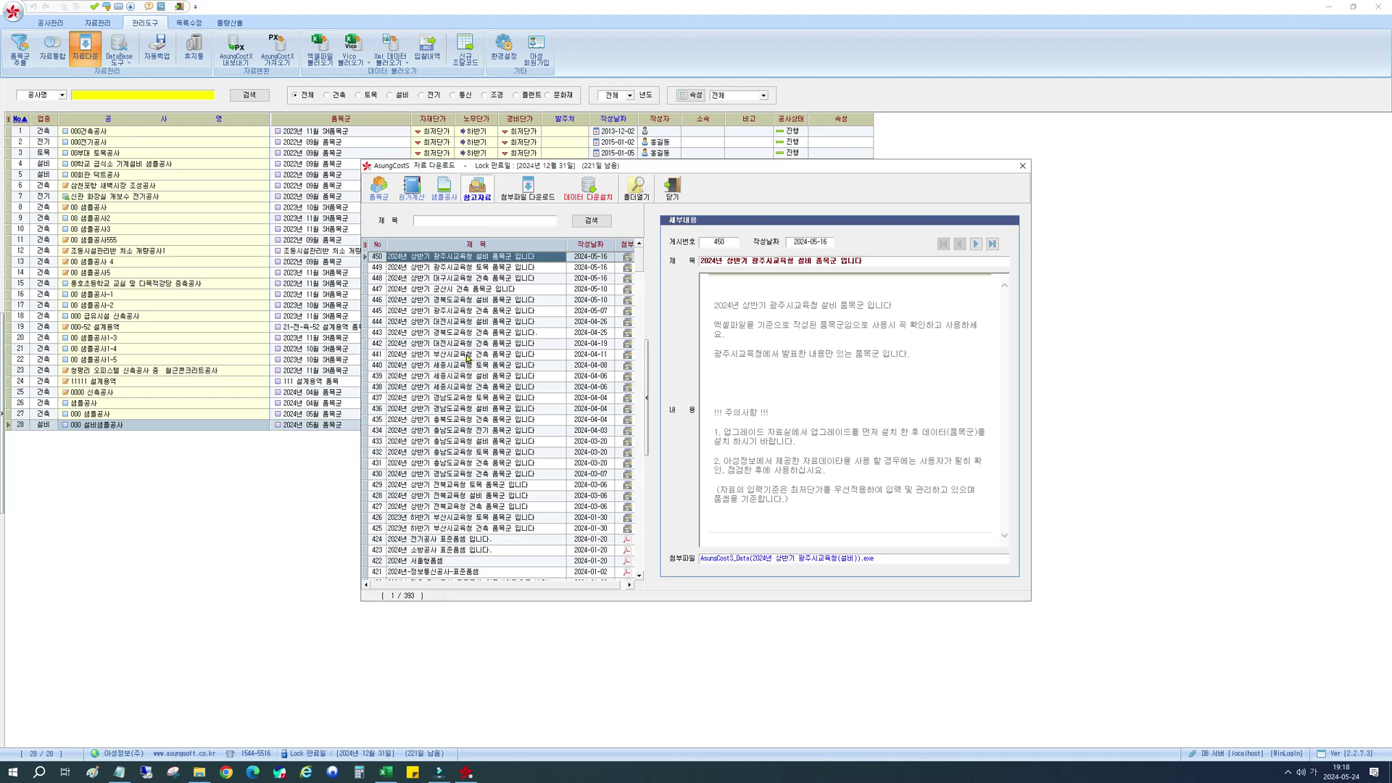
click(435, 540)
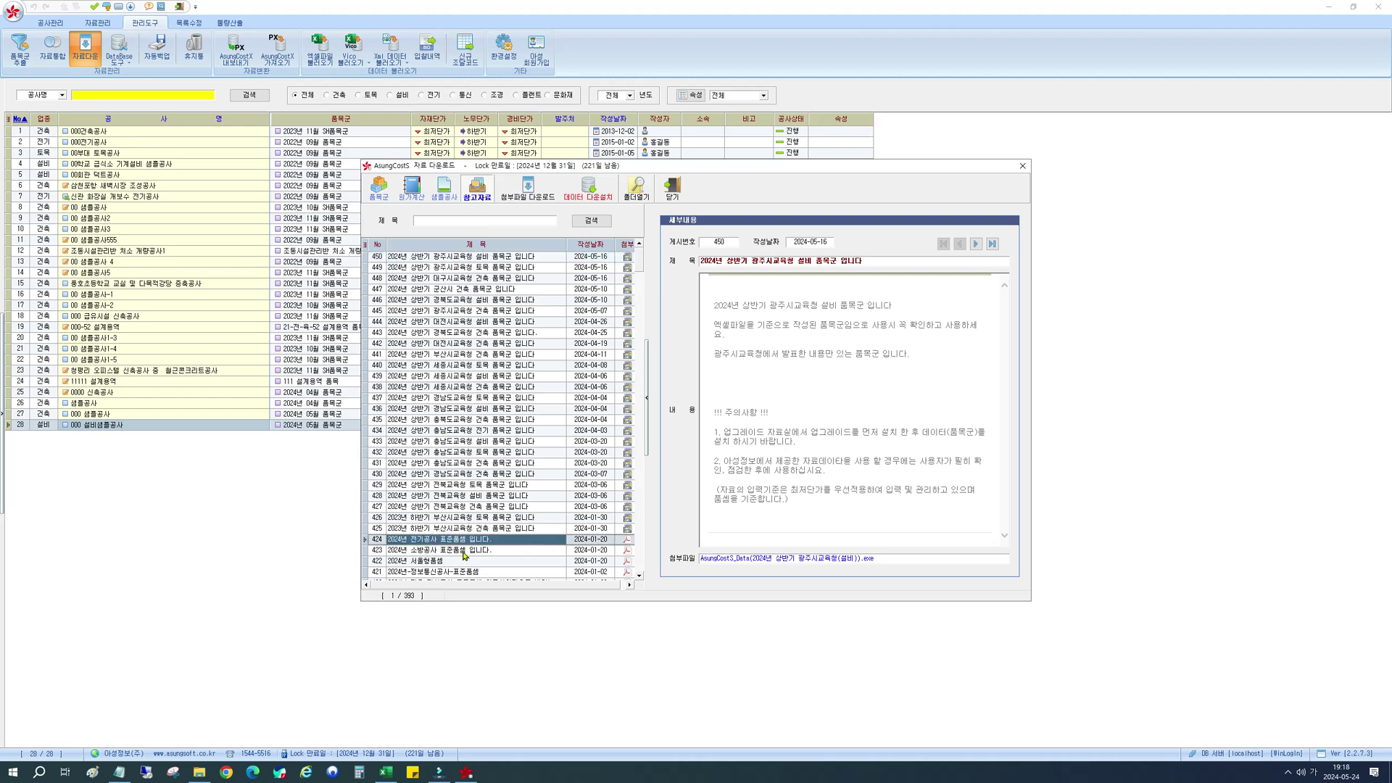
click(463, 573)
scroll(493, 506, down, 2)
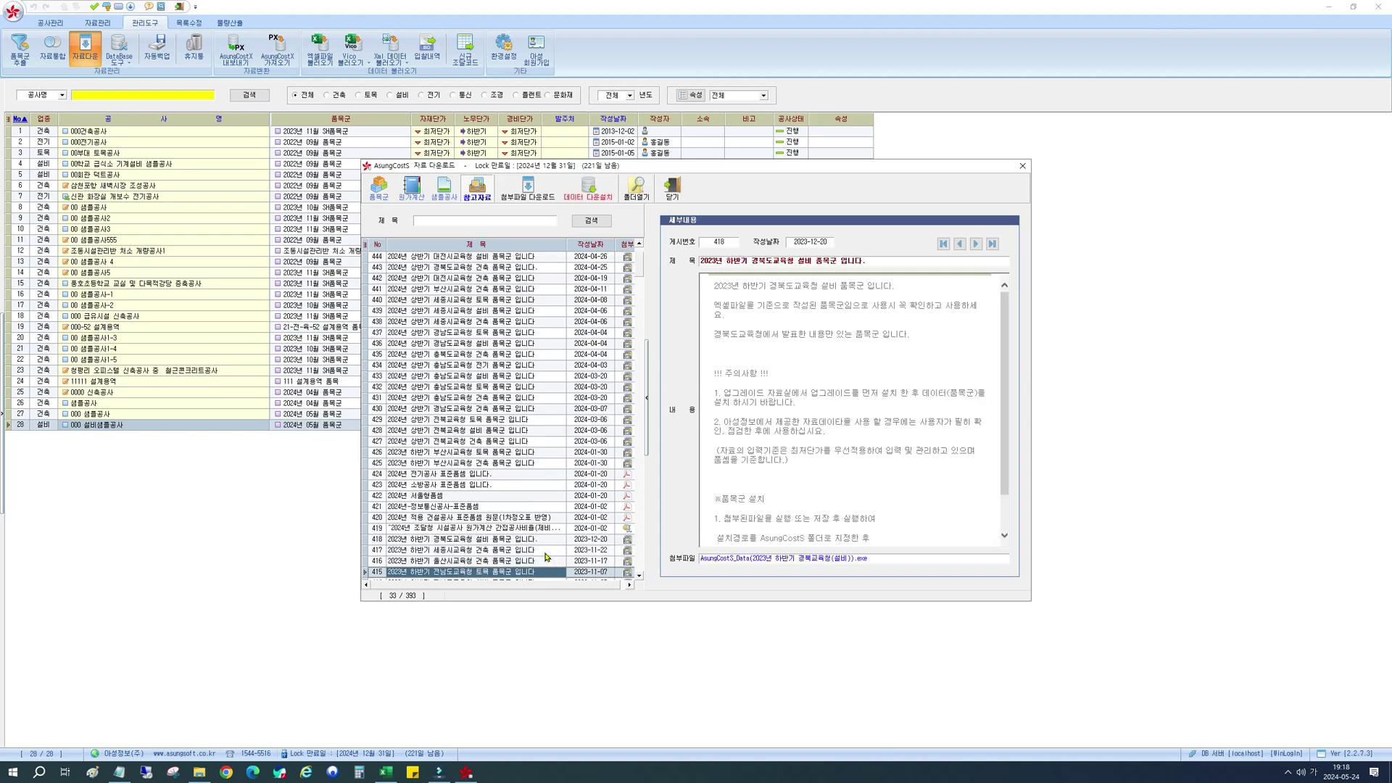
click(537, 517)
click(537, 528)
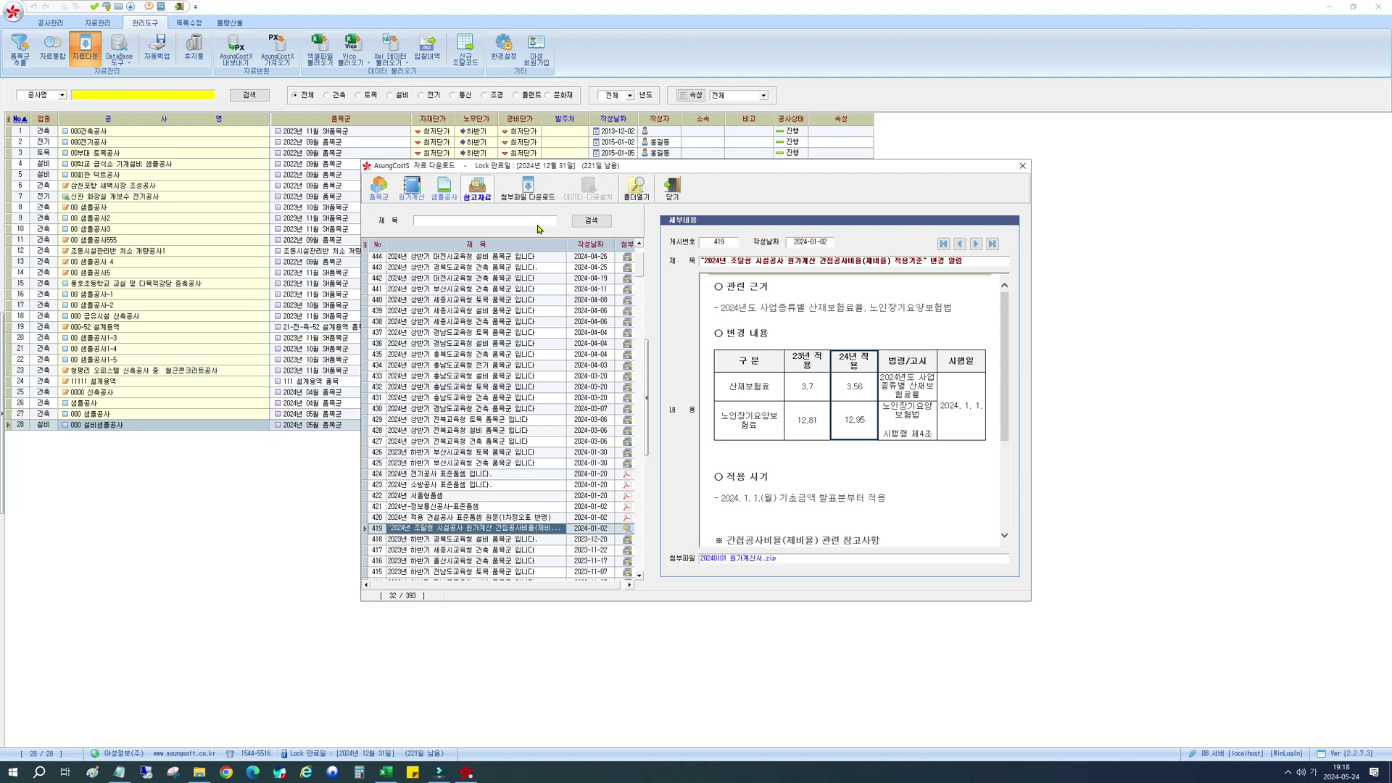
click(504, 219)
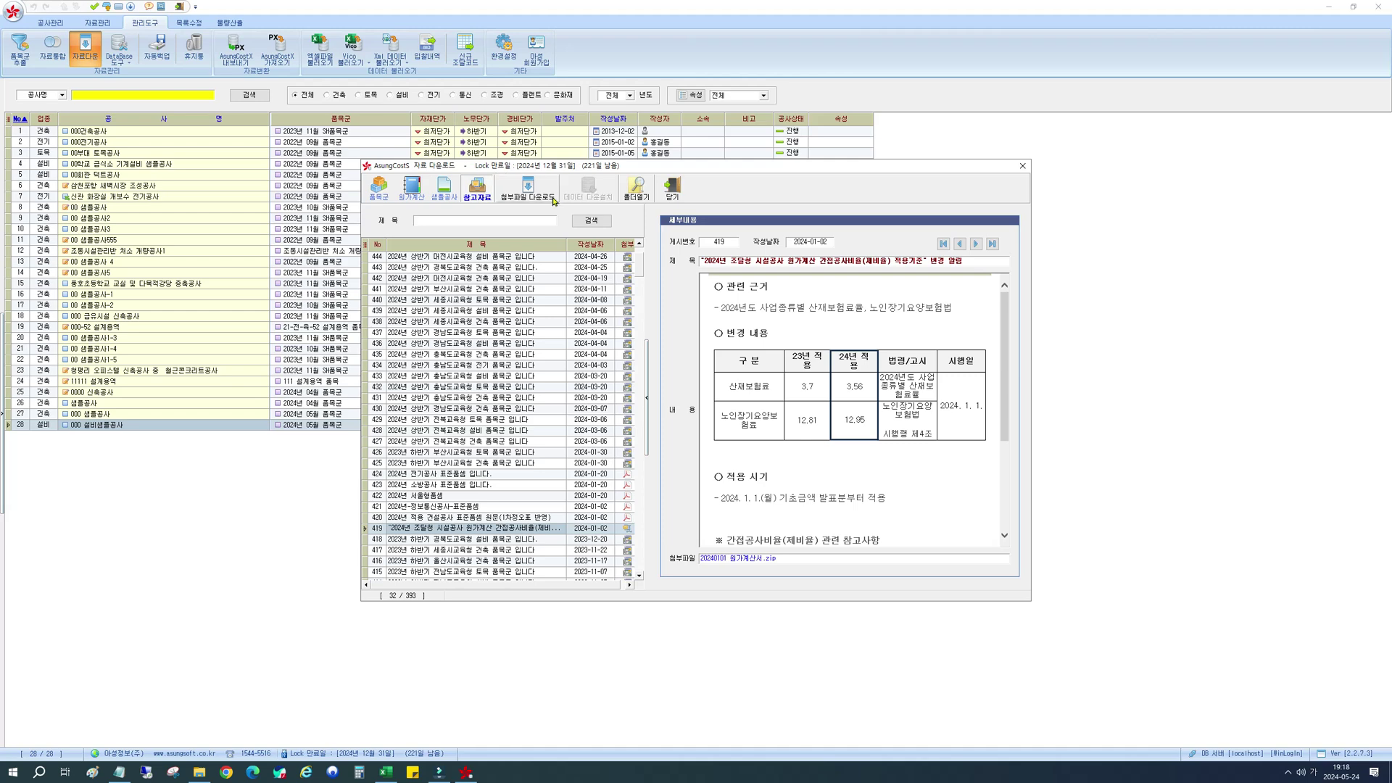
click(668, 193)
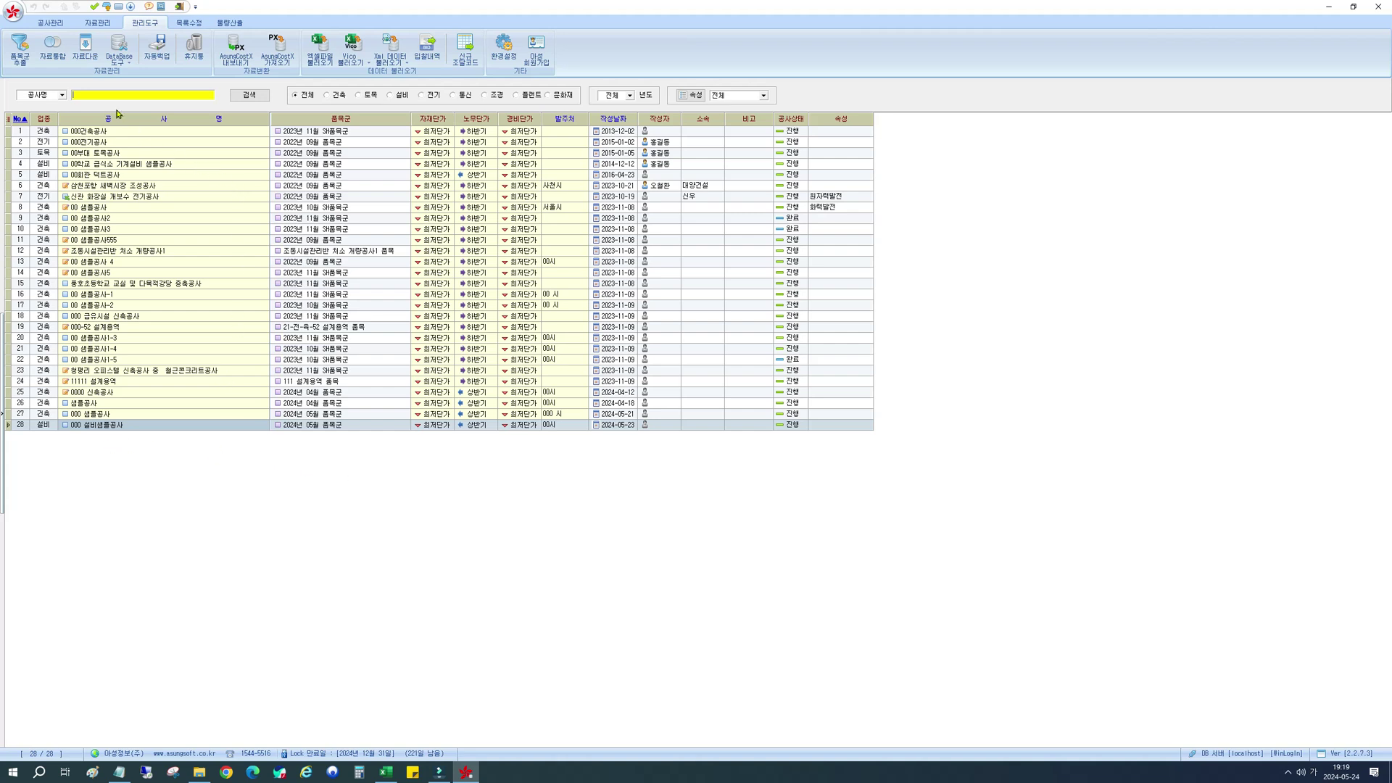
Step: Start creating a construction project, name it "000 전기 샘플공사" and set its work type to 전기
click(49, 27)
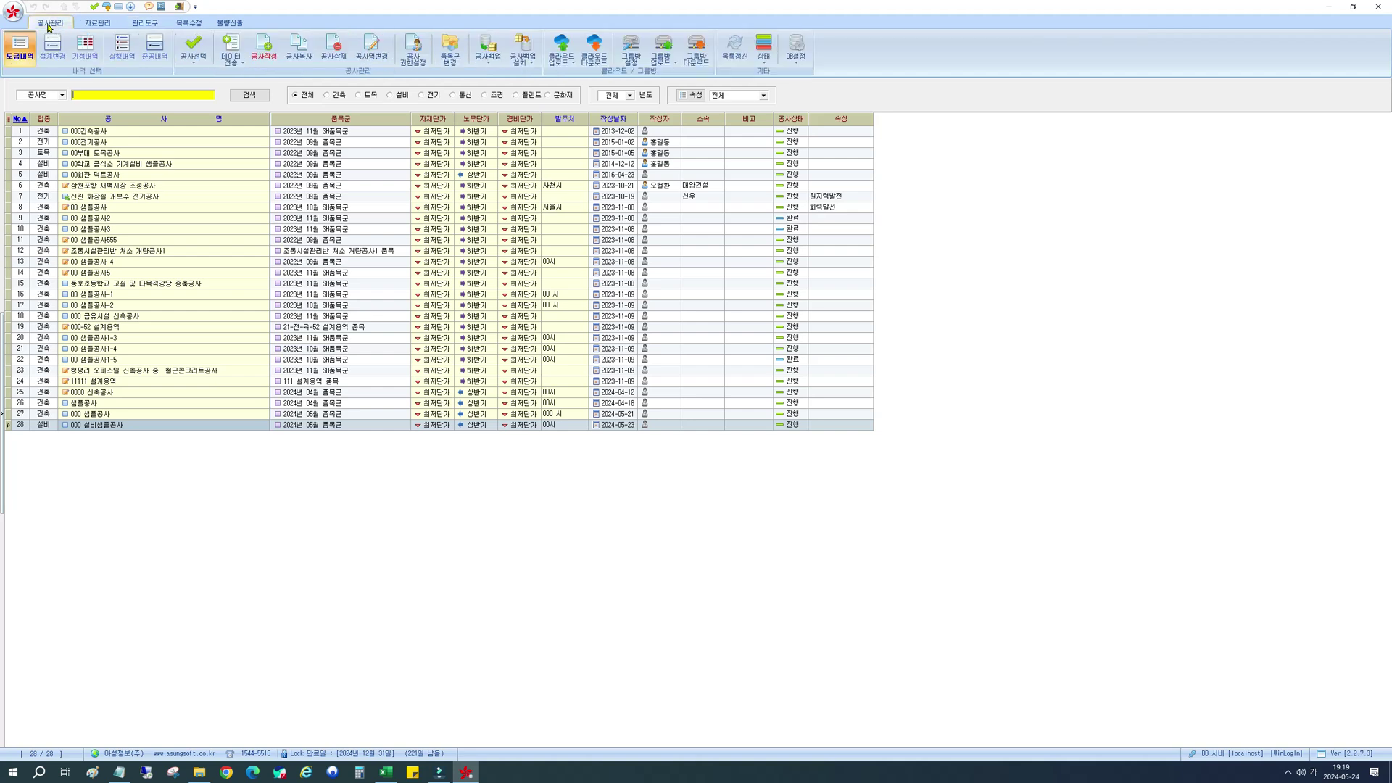
click(269, 59)
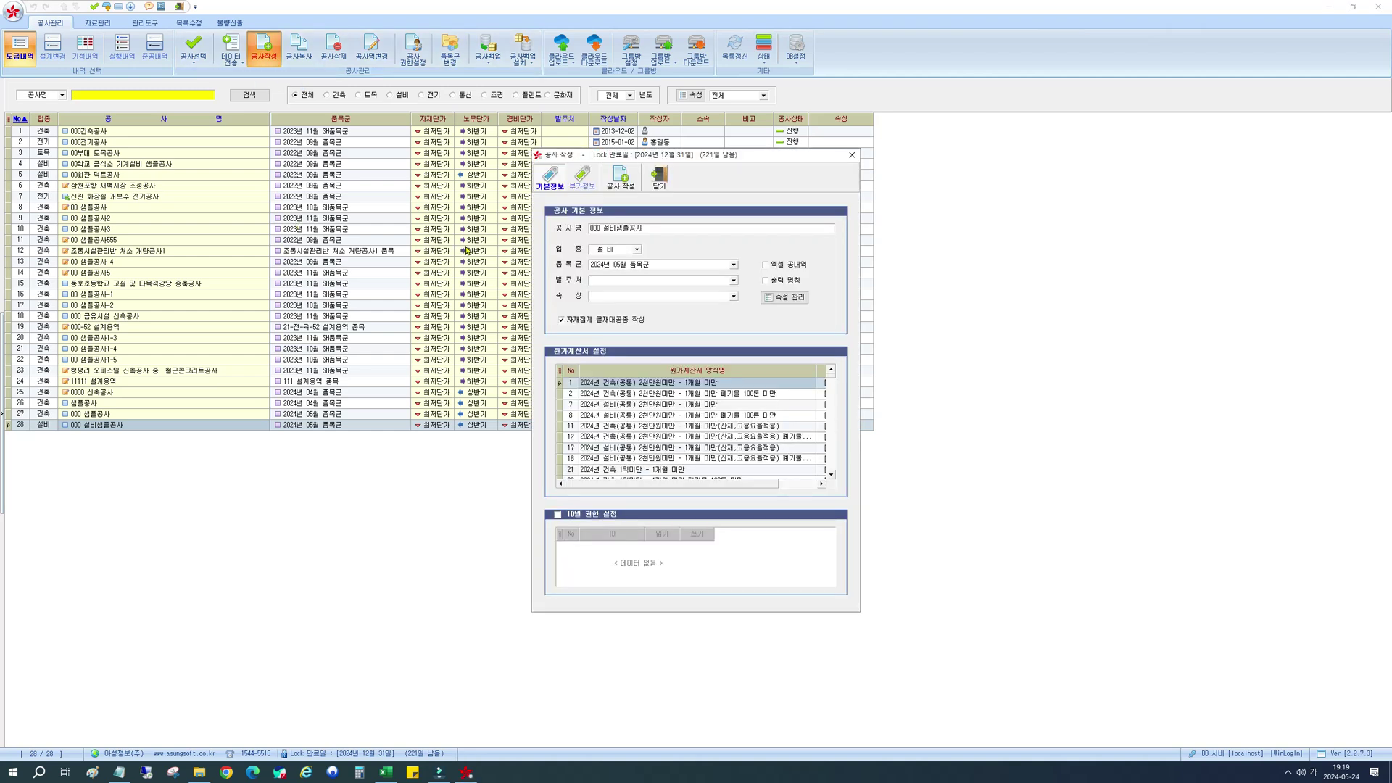
drag(646, 229, 569, 231)
drag(657, 230, 609, 229)
text(전기 ㅅ)
text(샘플공사)
click(676, 234)
click(635, 250)
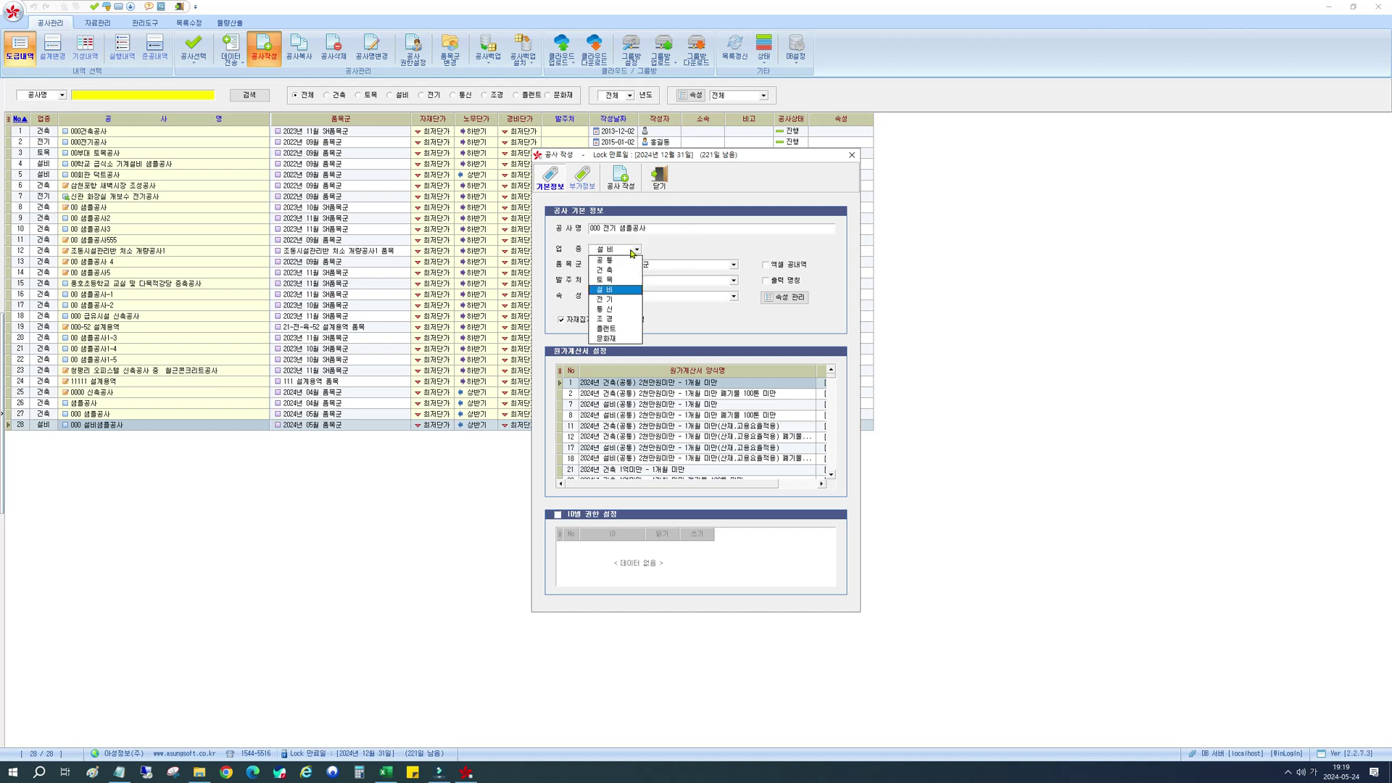
click(623, 301)
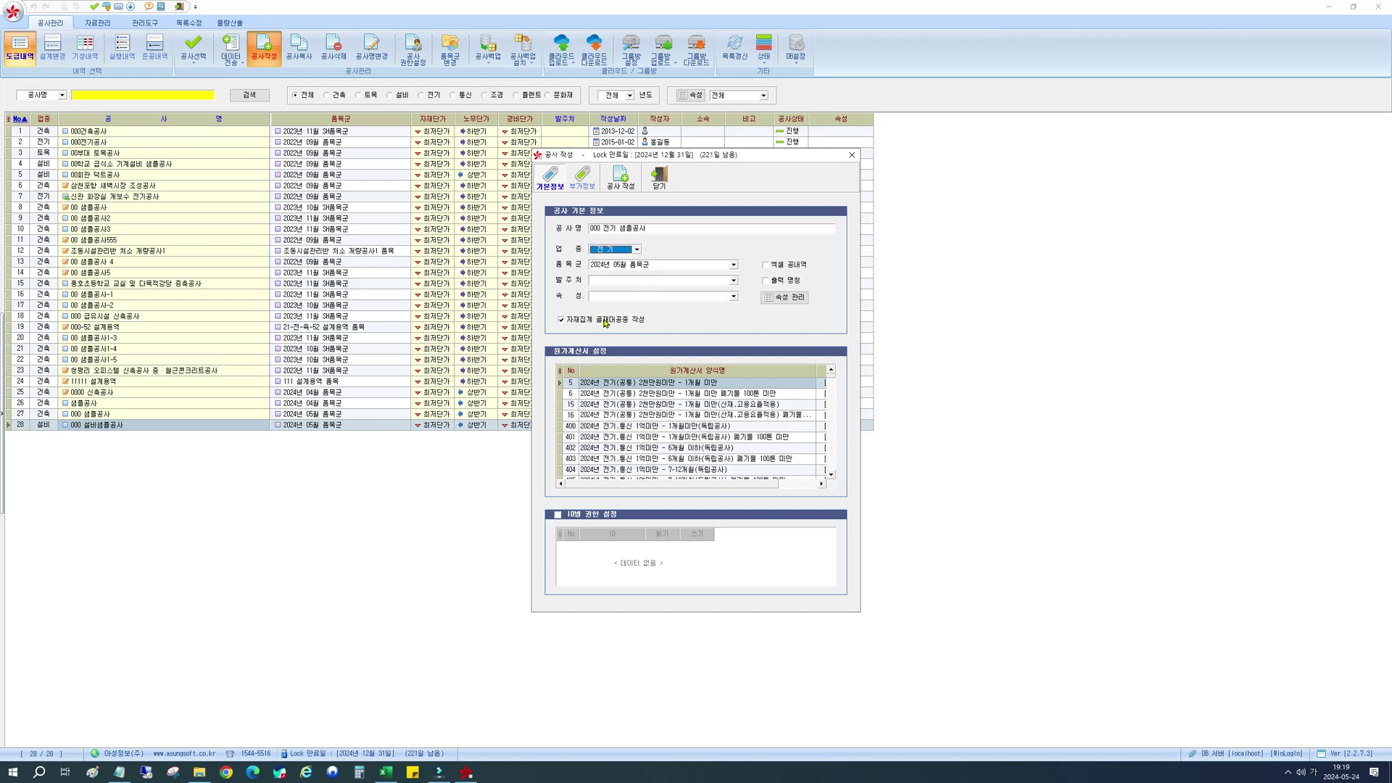
Step: Set the project's item group to 2024년 05월 품목군 and its 발주처 to 00시
click(667, 267)
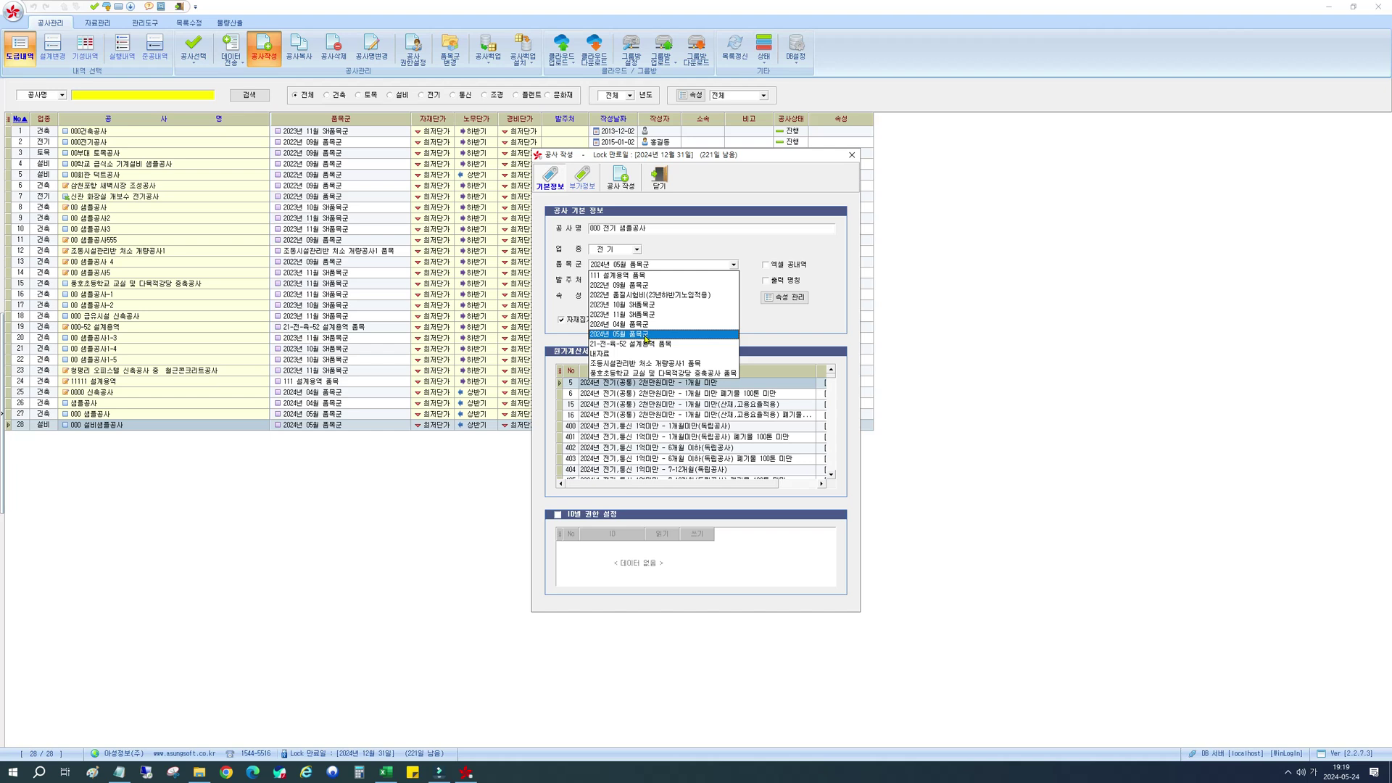
click(645, 337)
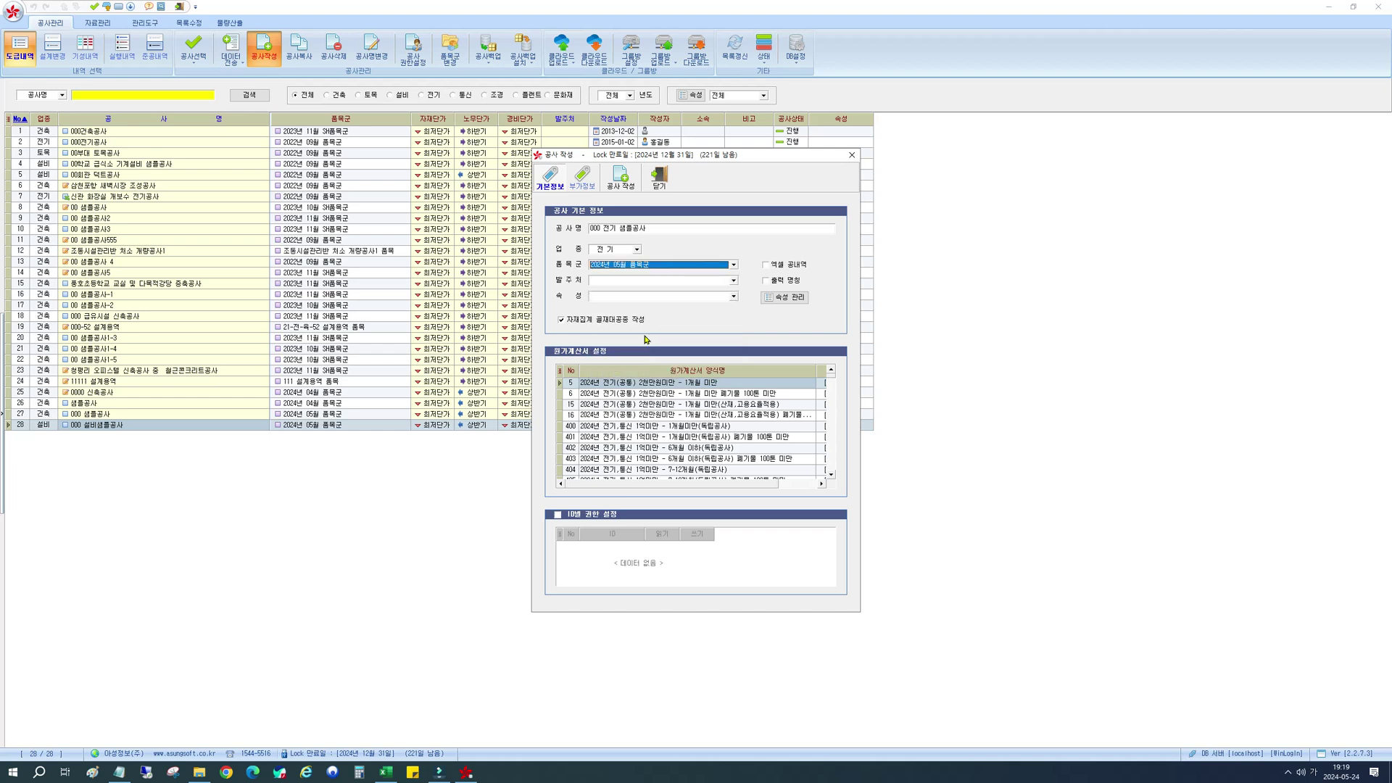
click(621, 279)
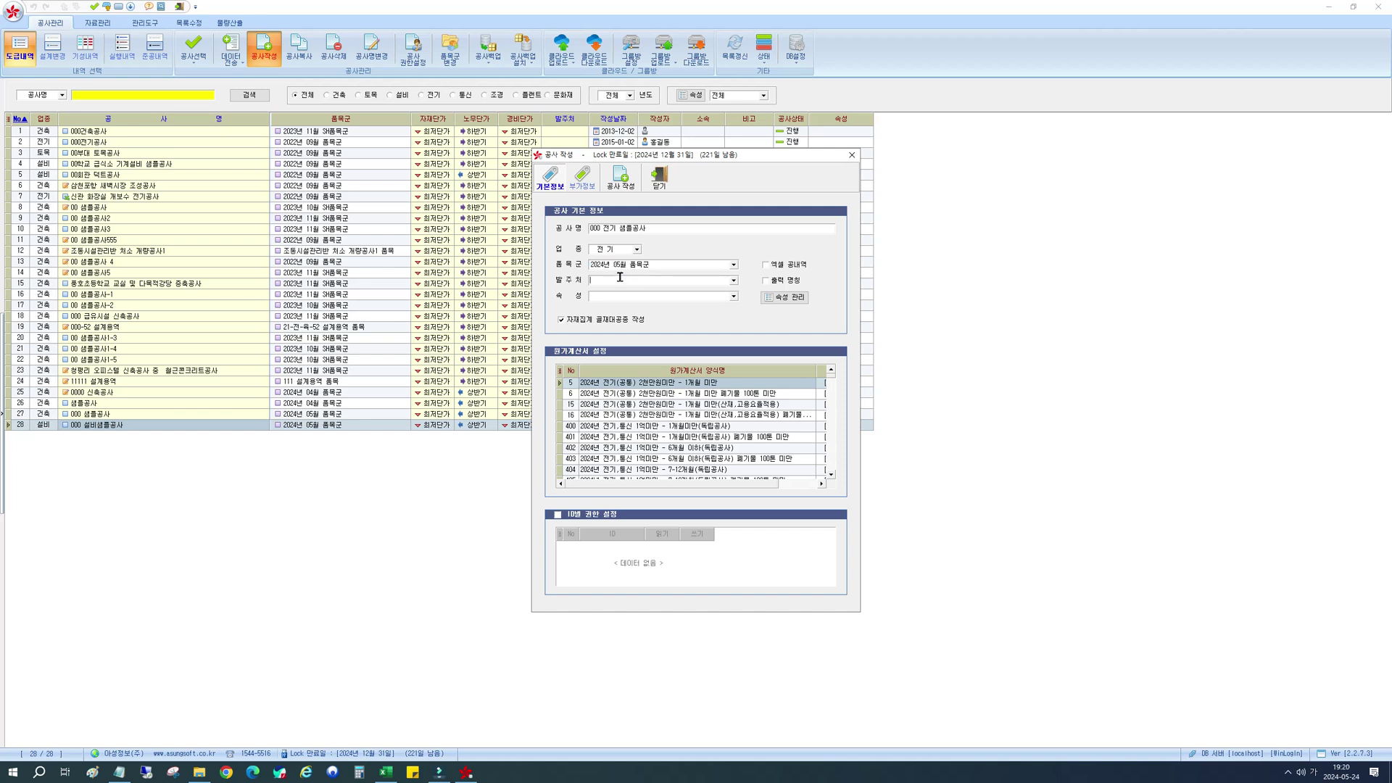
text(00시)
Step: Choose the cost statement form "2024년 전기,통신 1억미만 - 1개월미만(독립공사) 폐기물 100톤 미만" and create the project
click(648, 449)
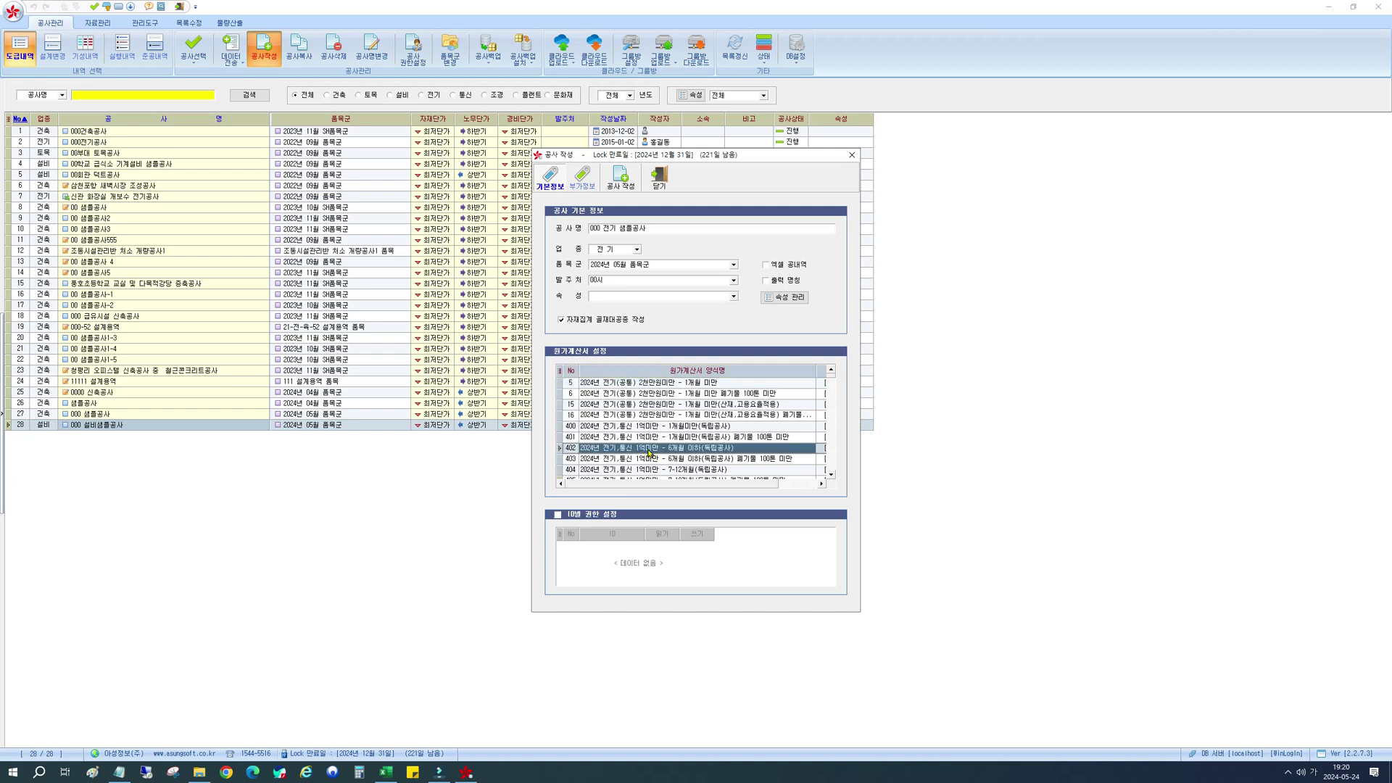
scroll(660, 453, down, 6)
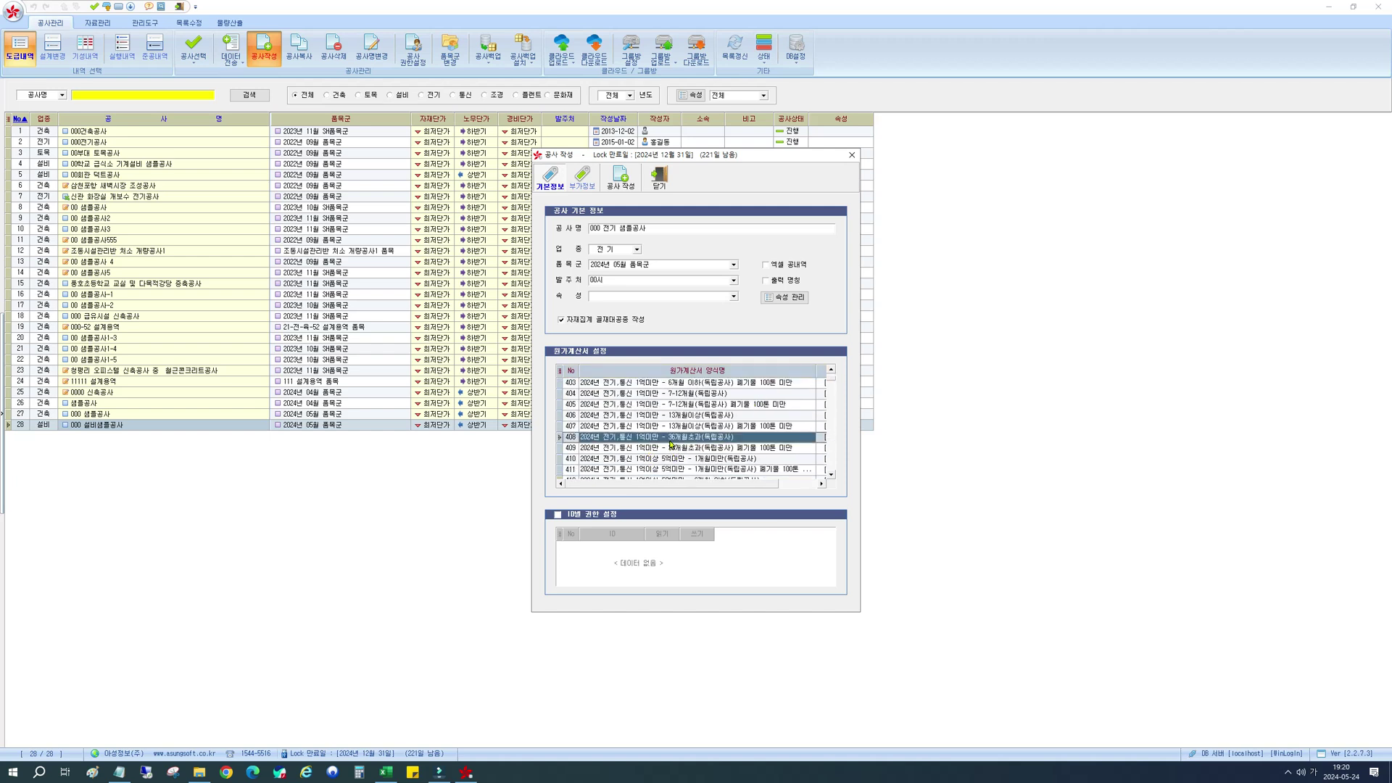
scroll(672, 450, up, 9)
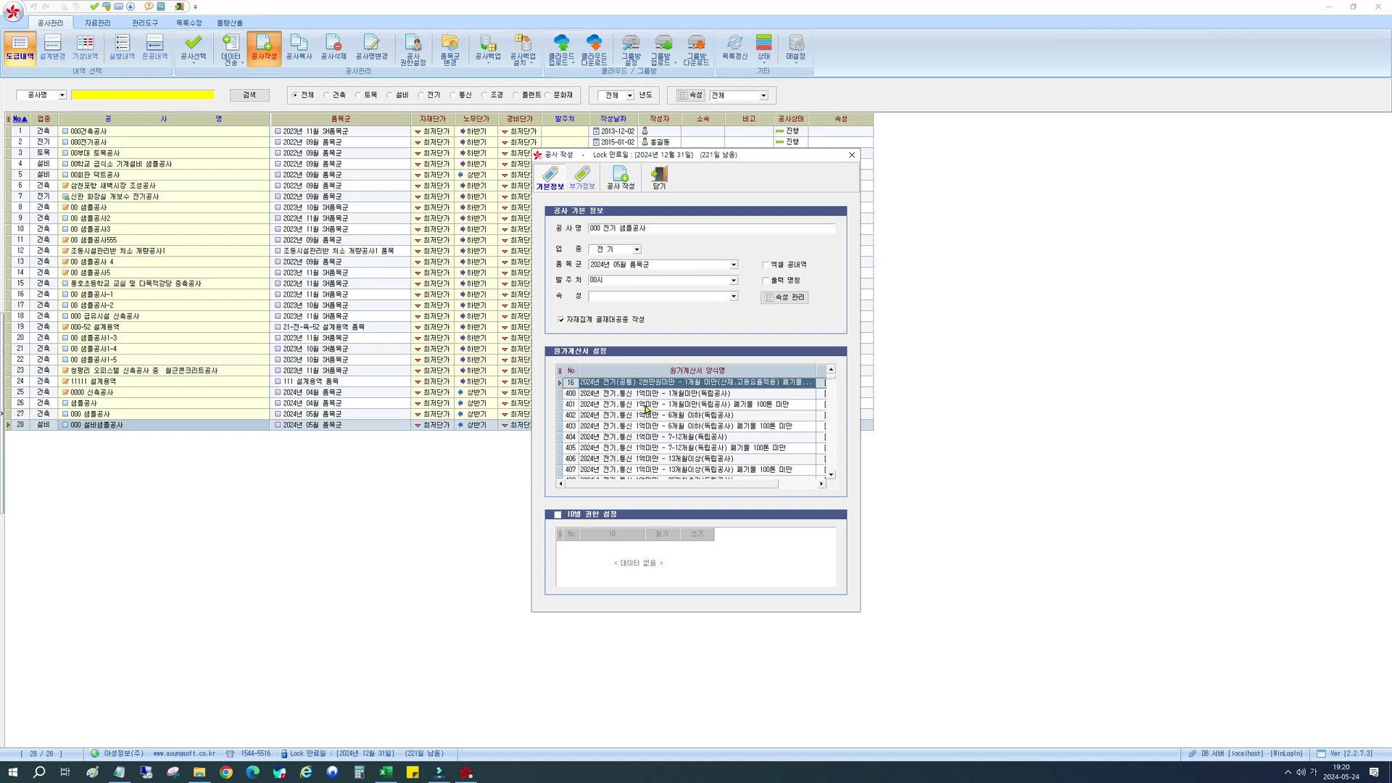
click(647, 407)
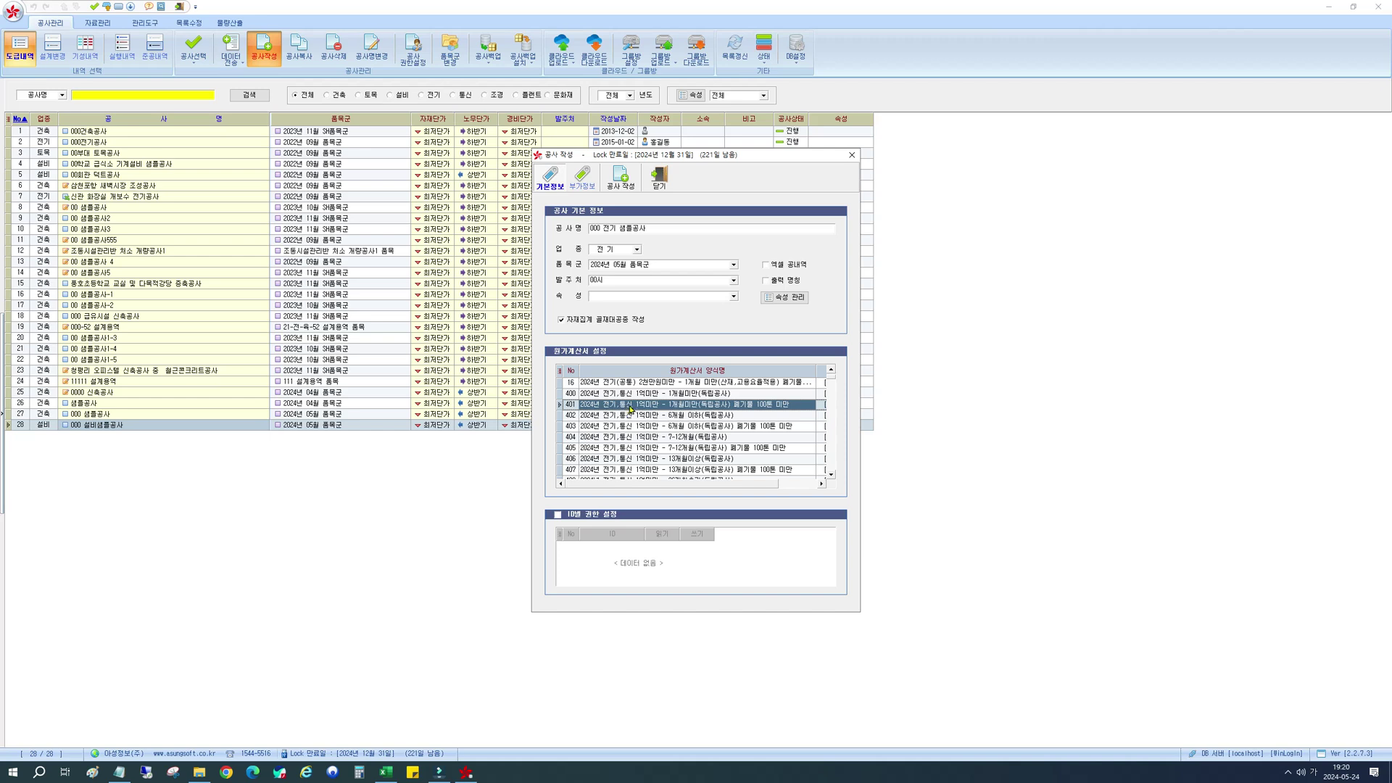
click(622, 179)
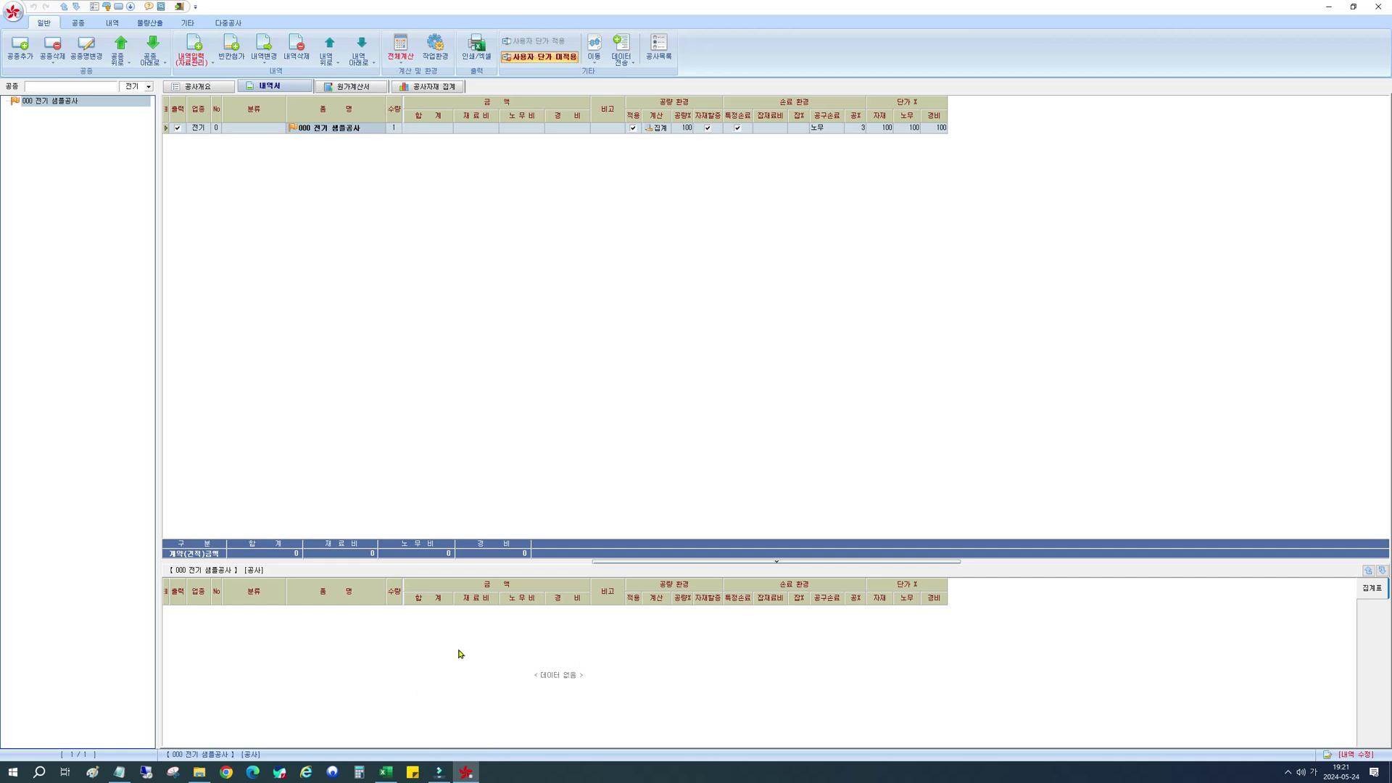
click(367, 308)
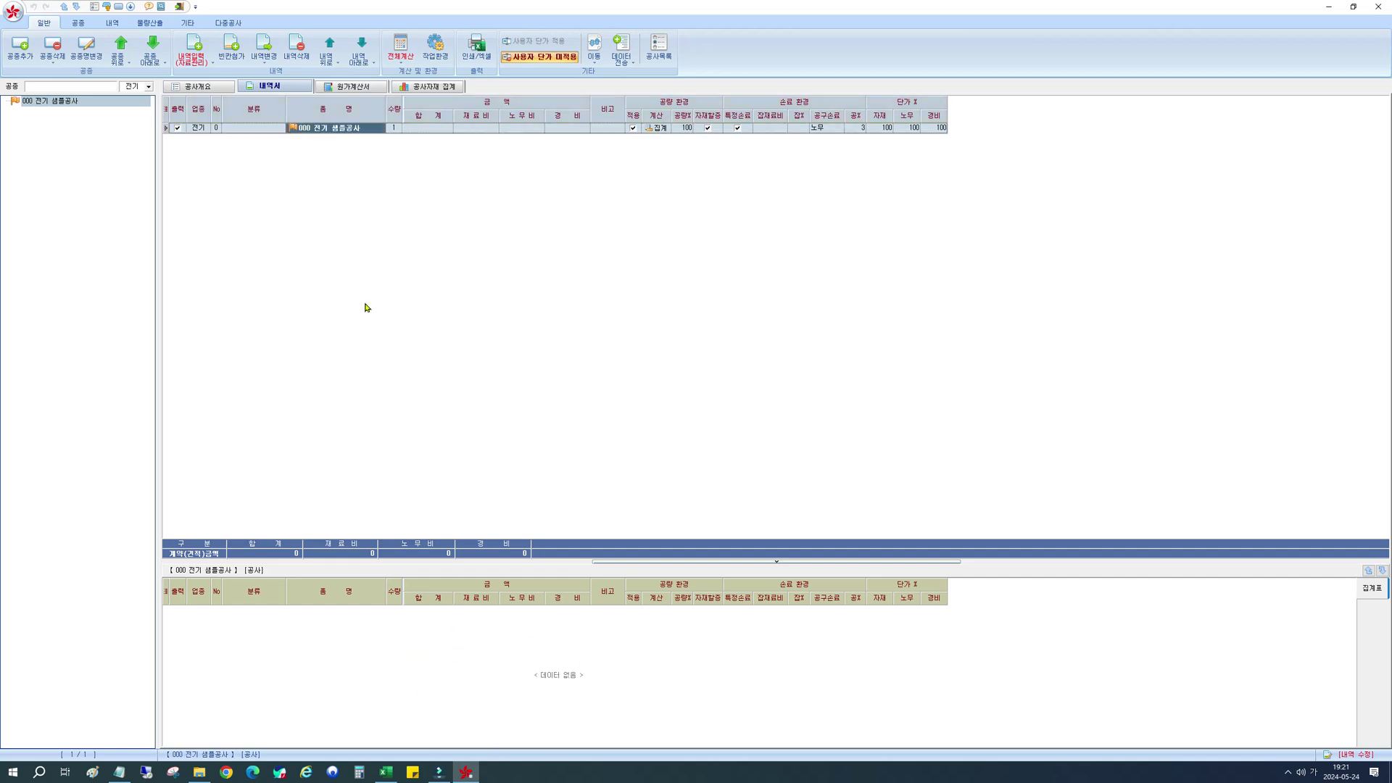
click(109, 213)
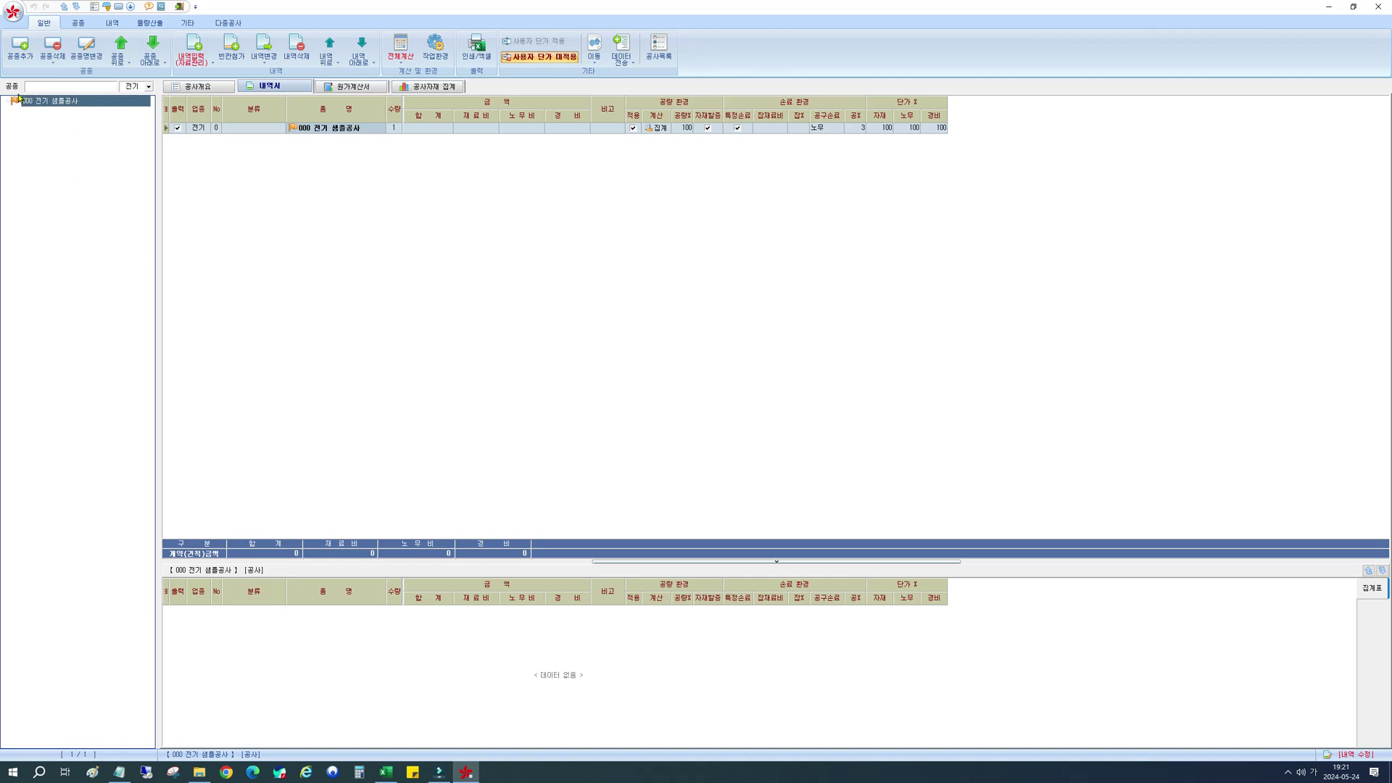
Step: Add a work category named 전기공사 under the 000 전기 샘플공사 project
click(58, 87)
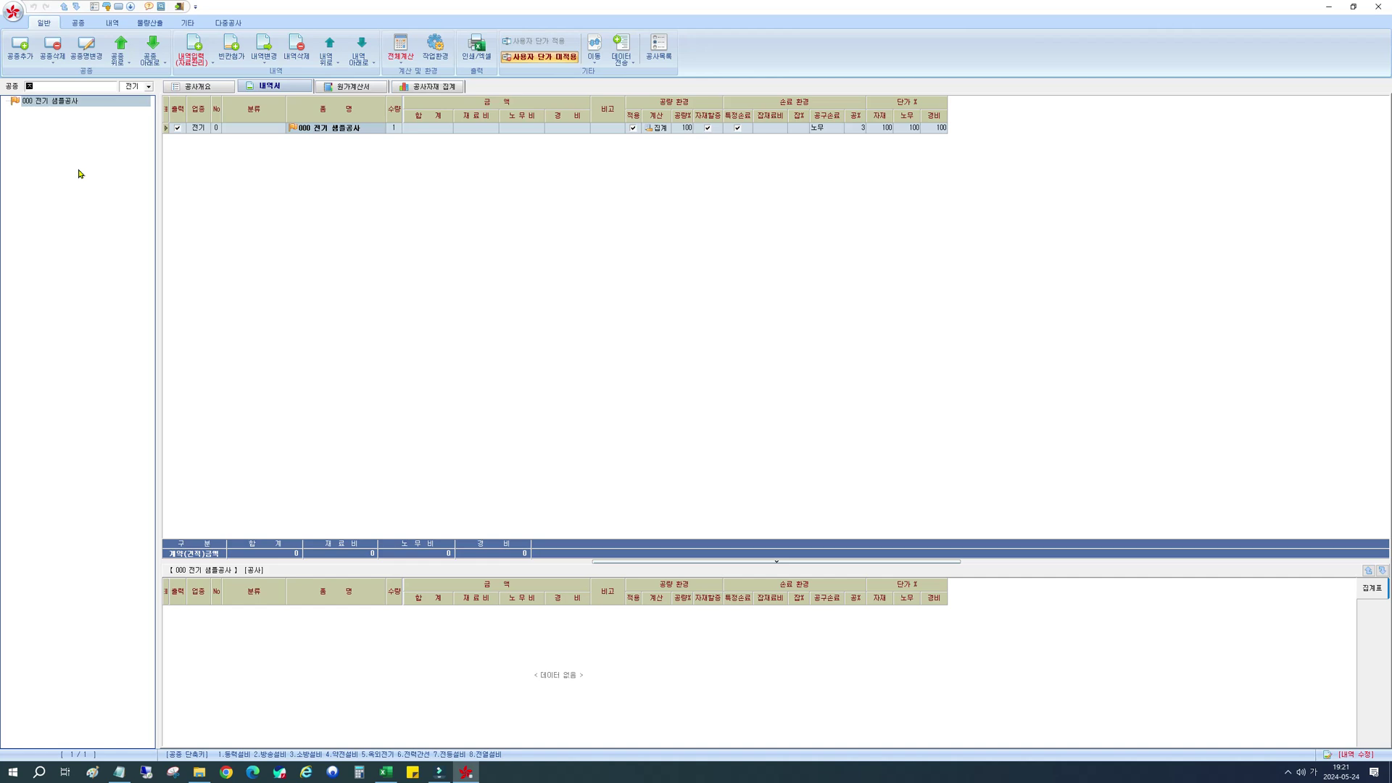
text(전기공사)
key(Return)
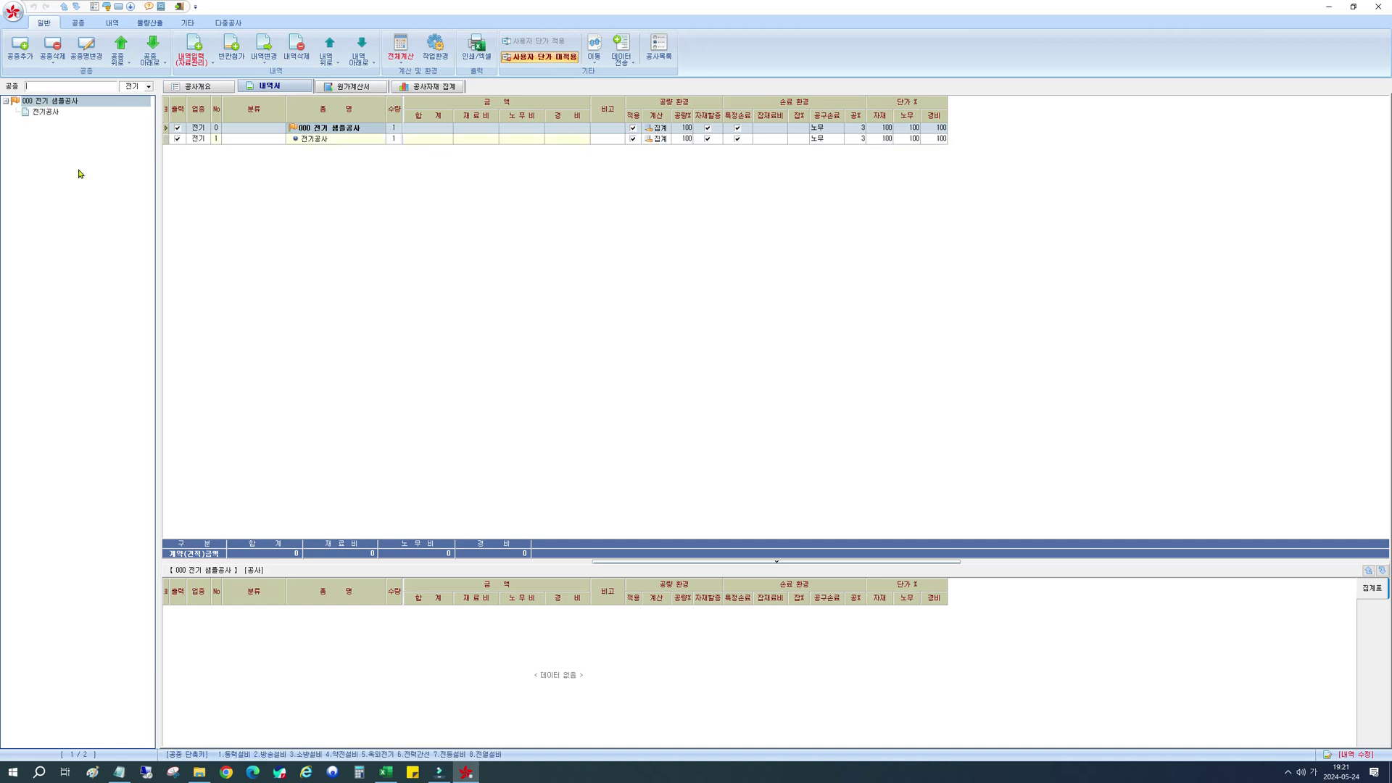
Step: Add a subcategory named 외등설치공사 under the 전기공사 category
click(51, 114)
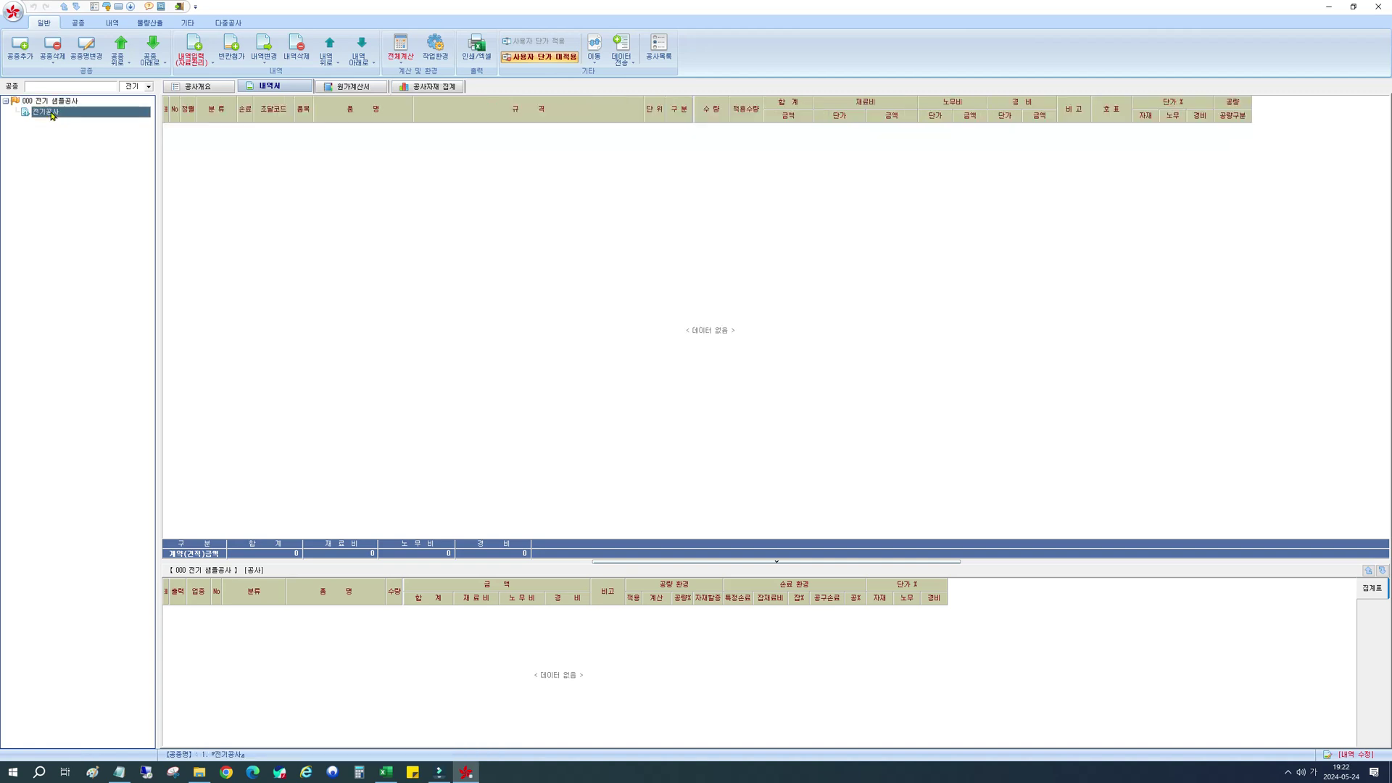
click(86, 85)
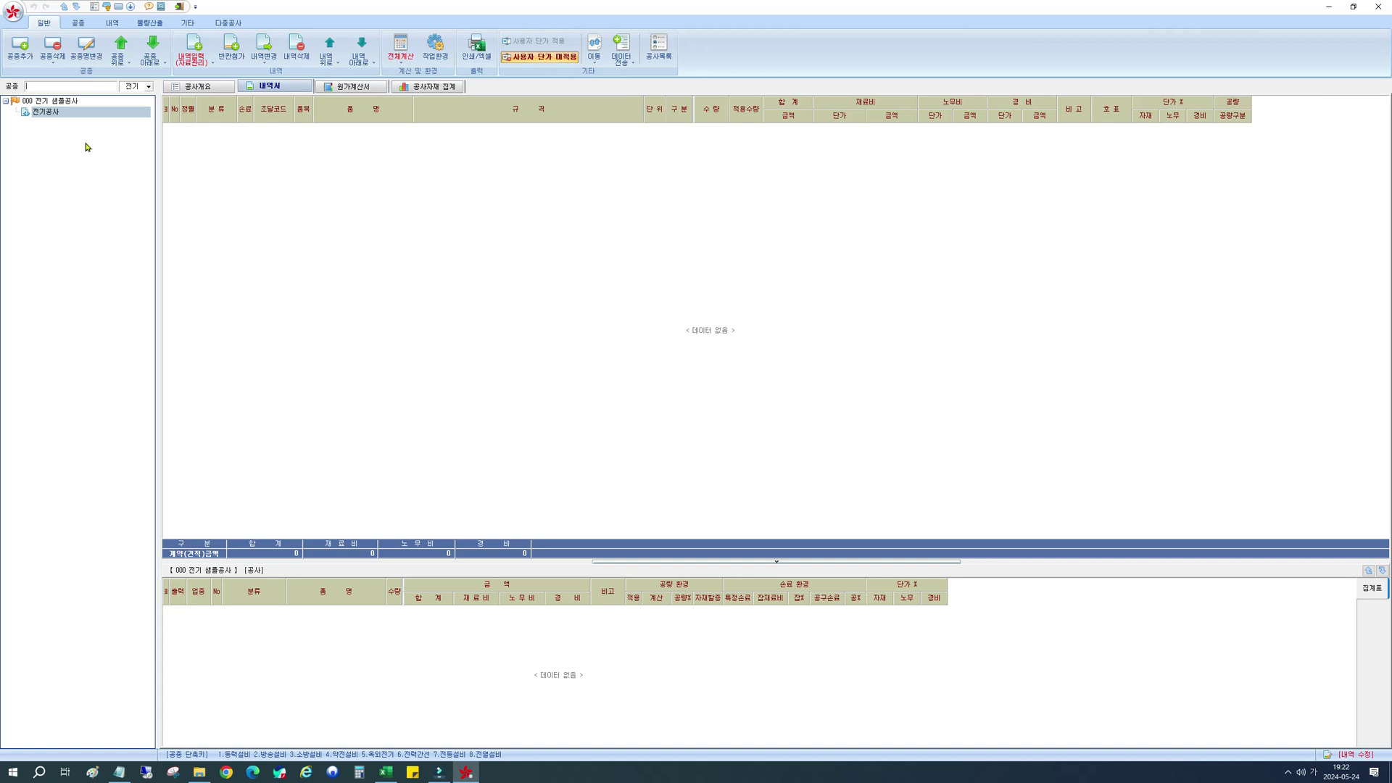
text(외등)
text(배)
text(치공사)
key(Return)
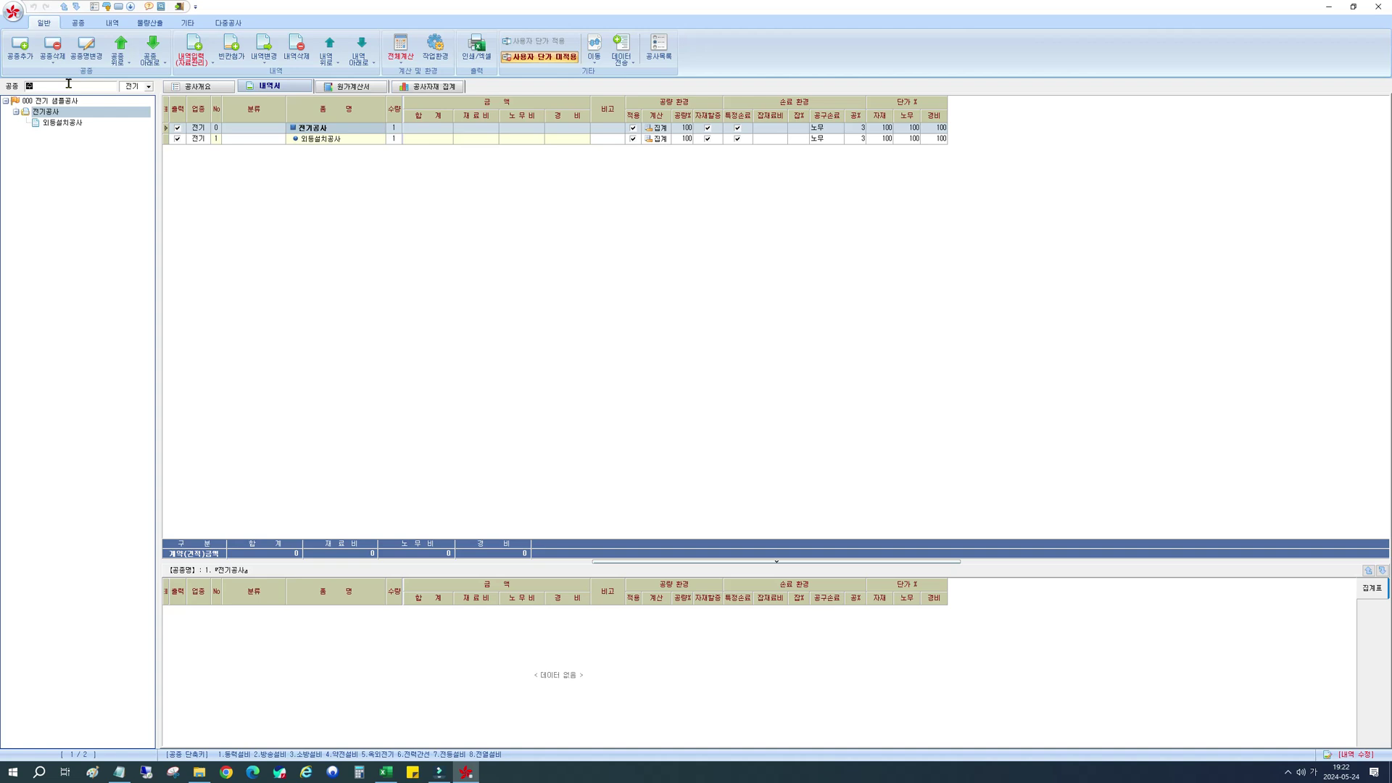
Step: Add two more subcategories, 수전설비공사 and 전력간선설비공사, under 전기공사
text(ㅐㄴㅅㅓㄹㅂㅣㄱㅗㅇㅅㅏ)
key(Return)
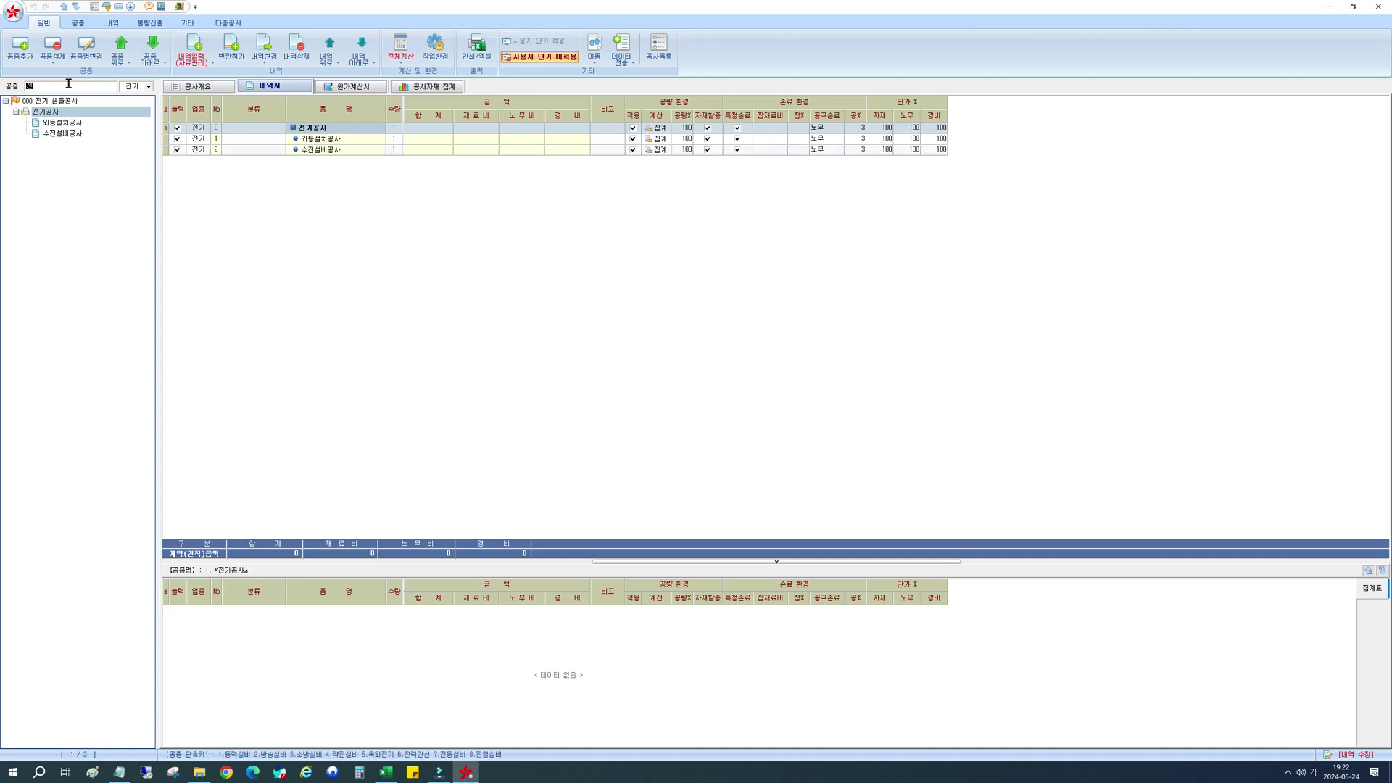
text(전)
text(ㄱㅏㄴㅅㅓ)
text(ㄴㅅㅓㄹㅂㅣㄱㅗㅇㅅㅏ)
key(Return)
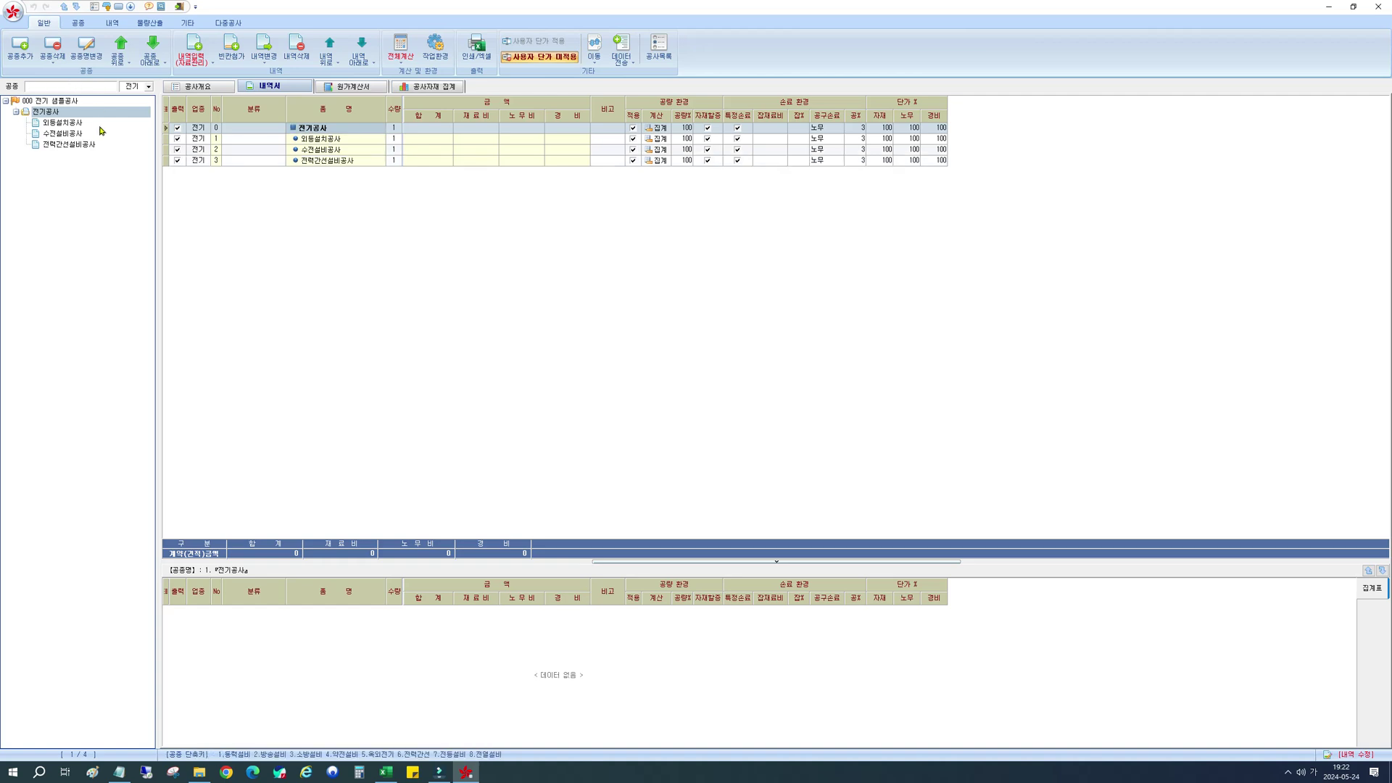
Step: Open the item entry window (내역입력) for the 외등설치공사 subcategory
click(58, 144)
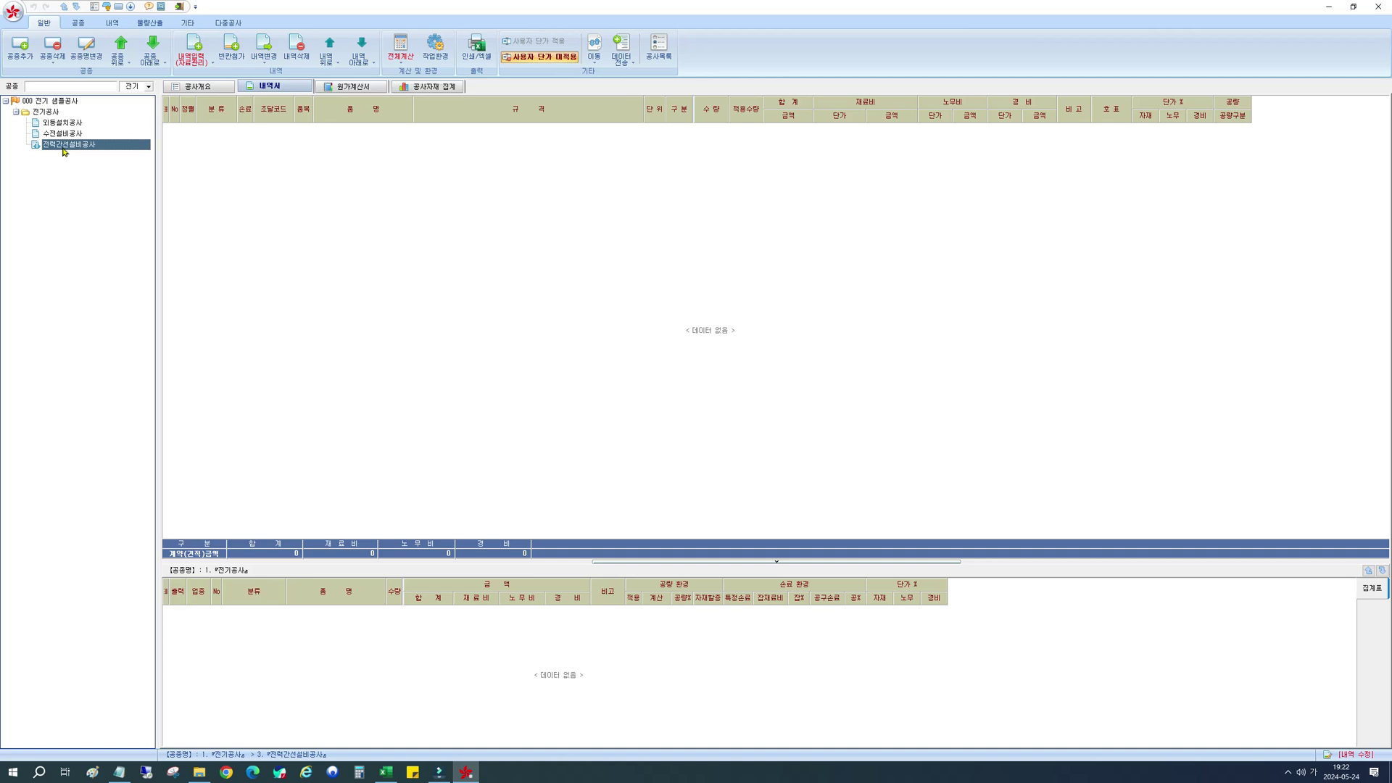
click(64, 84)
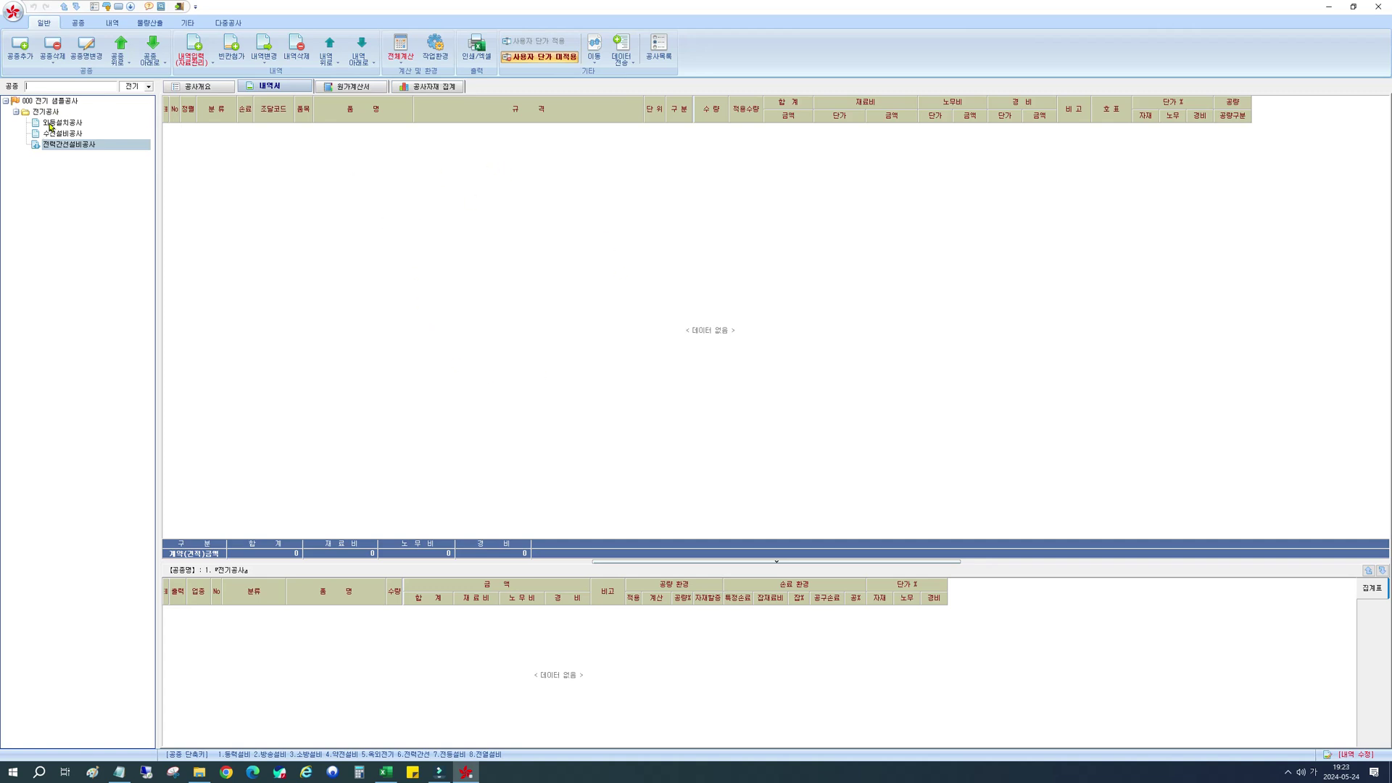
click(50, 125)
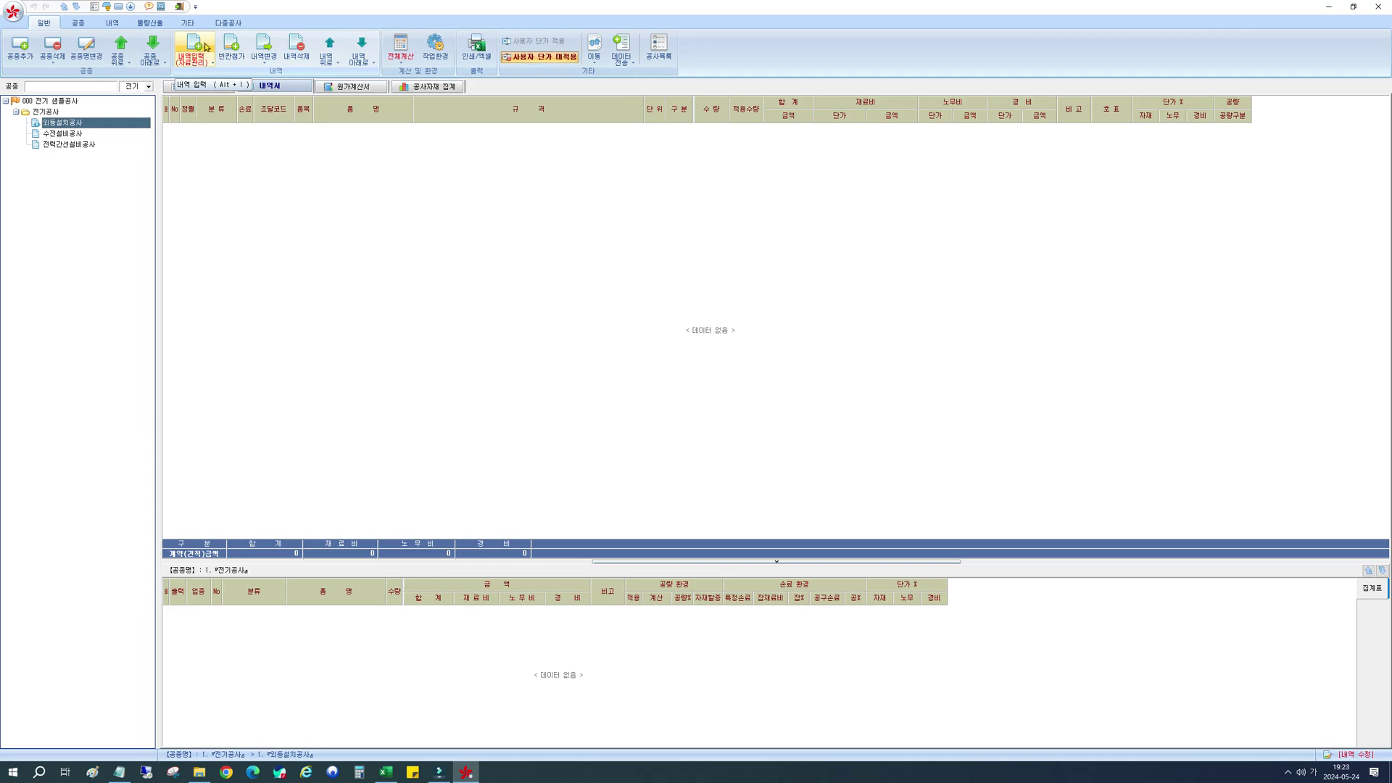
click(208, 43)
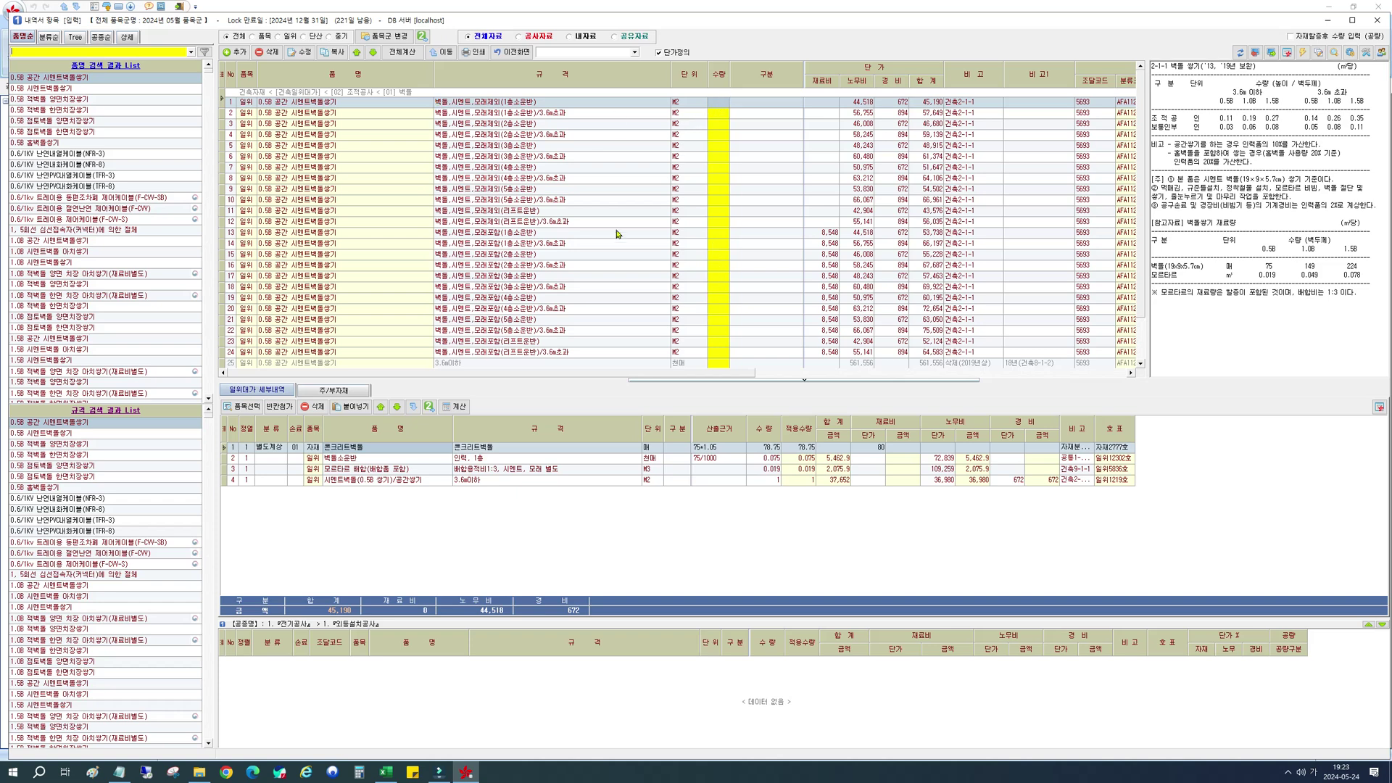
Step: Search the item names for ELP and list the sizes of the material 파상형경질폴리에틸렌전선관
click(143, 55)
key(alt+Tab)
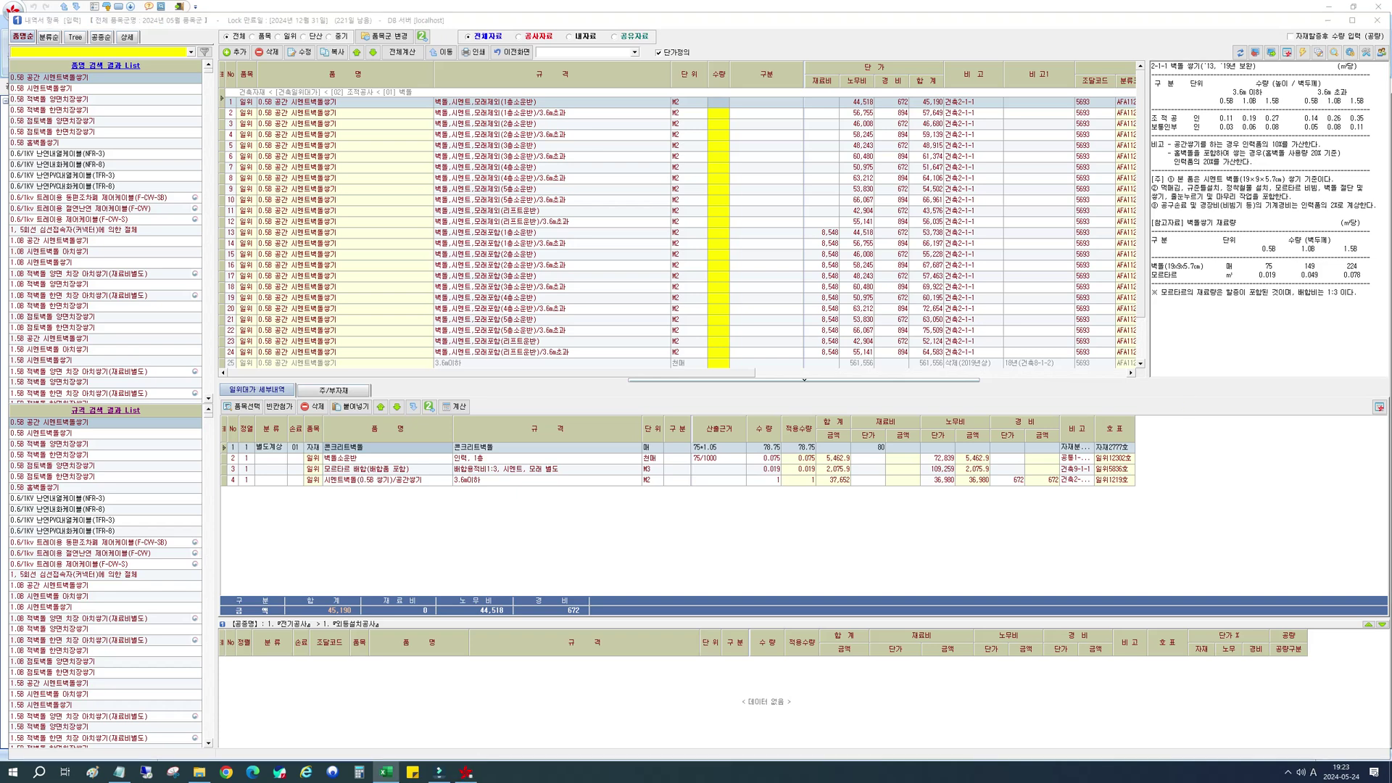
click(108, 51)
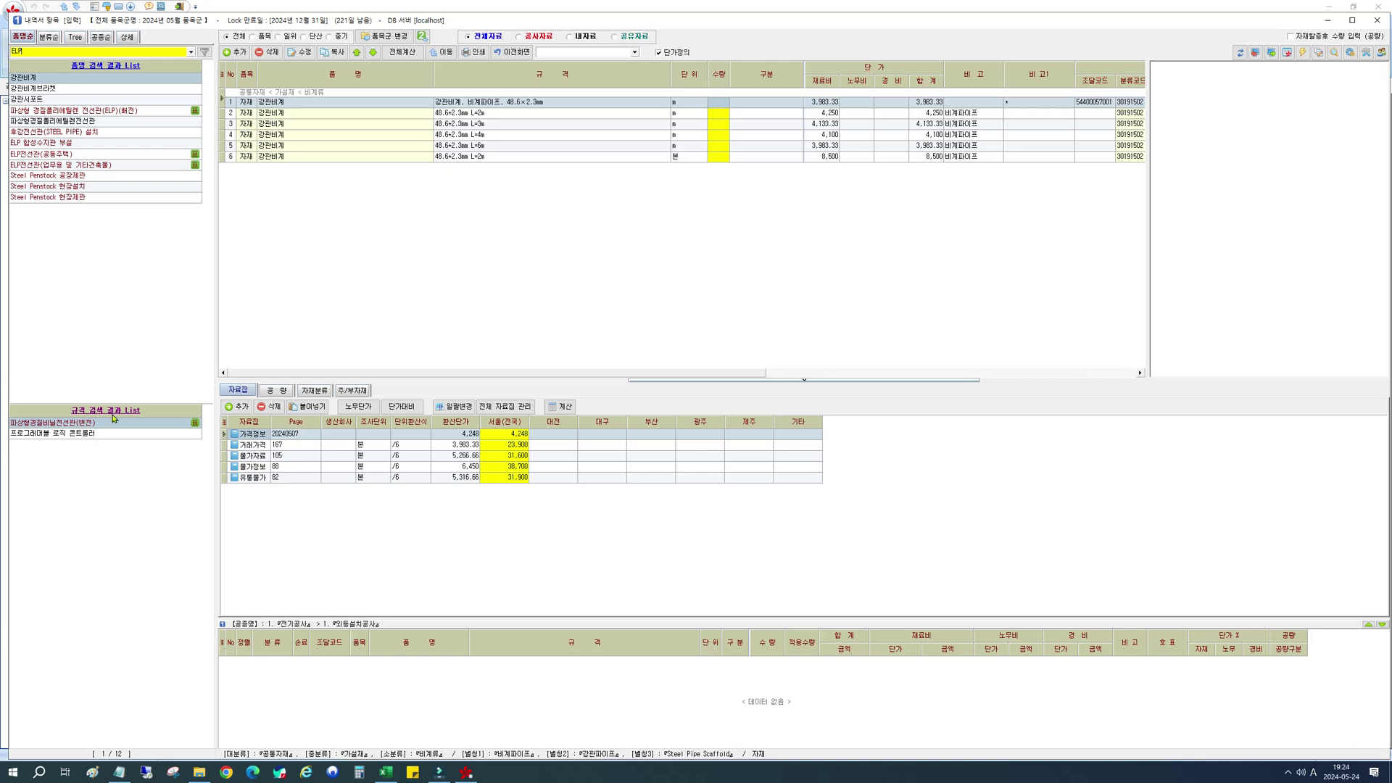
click(91, 123)
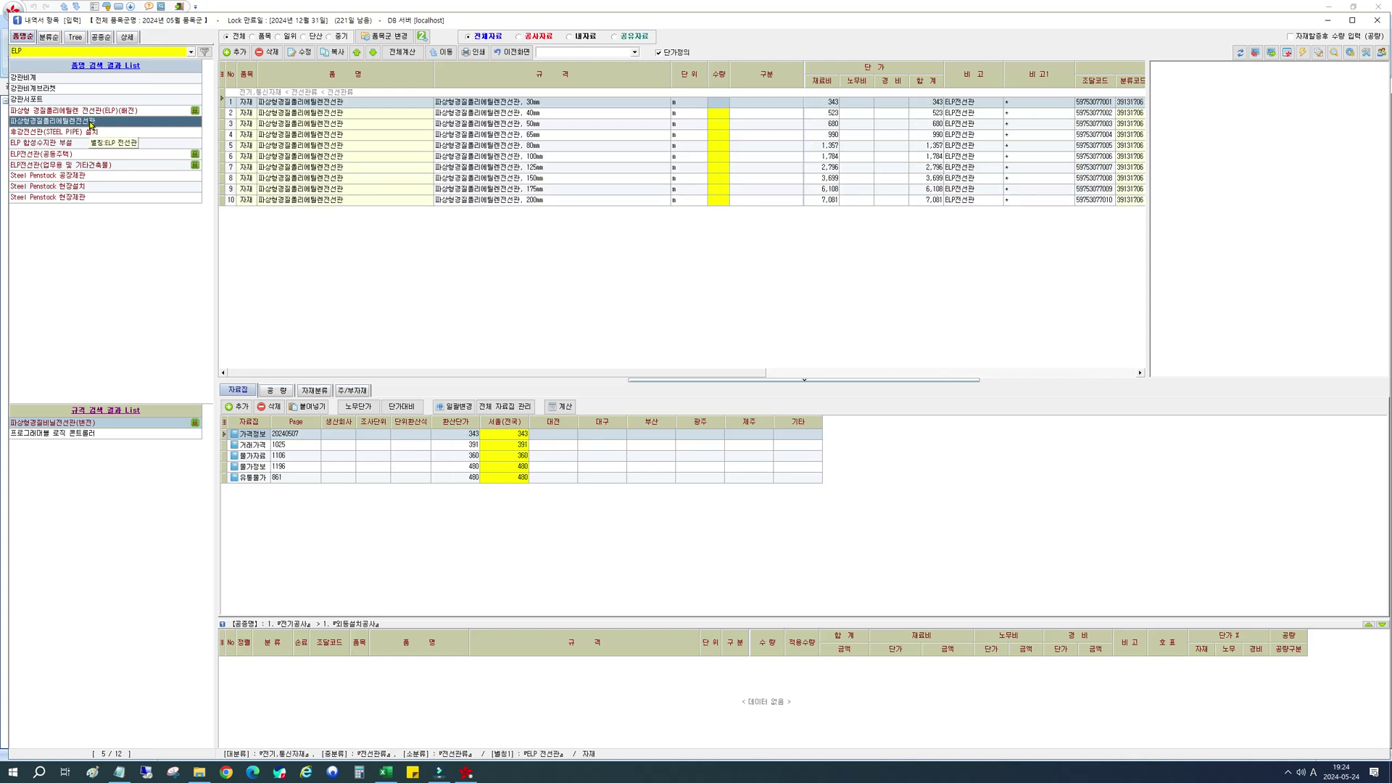
click(715, 106)
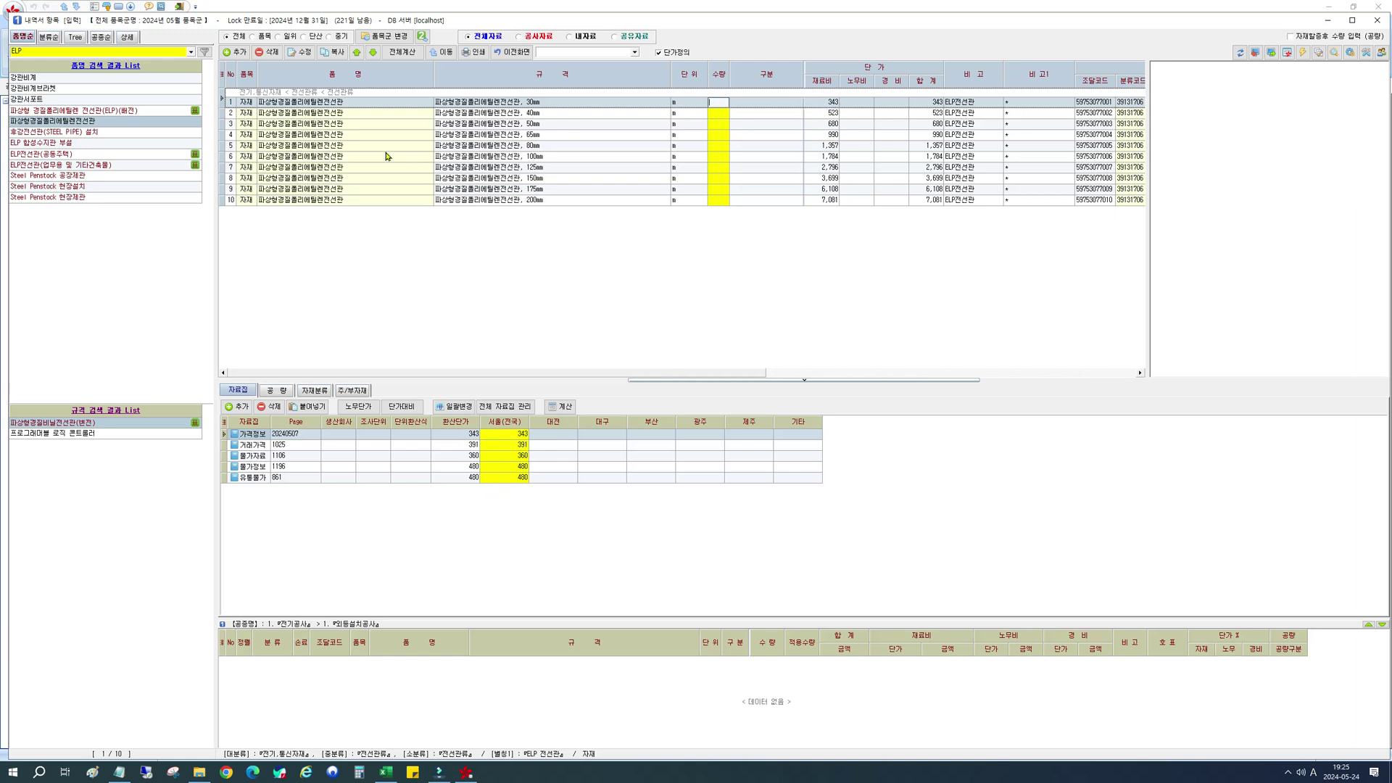
Step: Compare the price sources and labor quantities of material 파상형경질폴리에틸렌전선관 with the unit cost breakdown of 후강전선관(STEEL PIPE) 설치
click(27, 122)
click(41, 133)
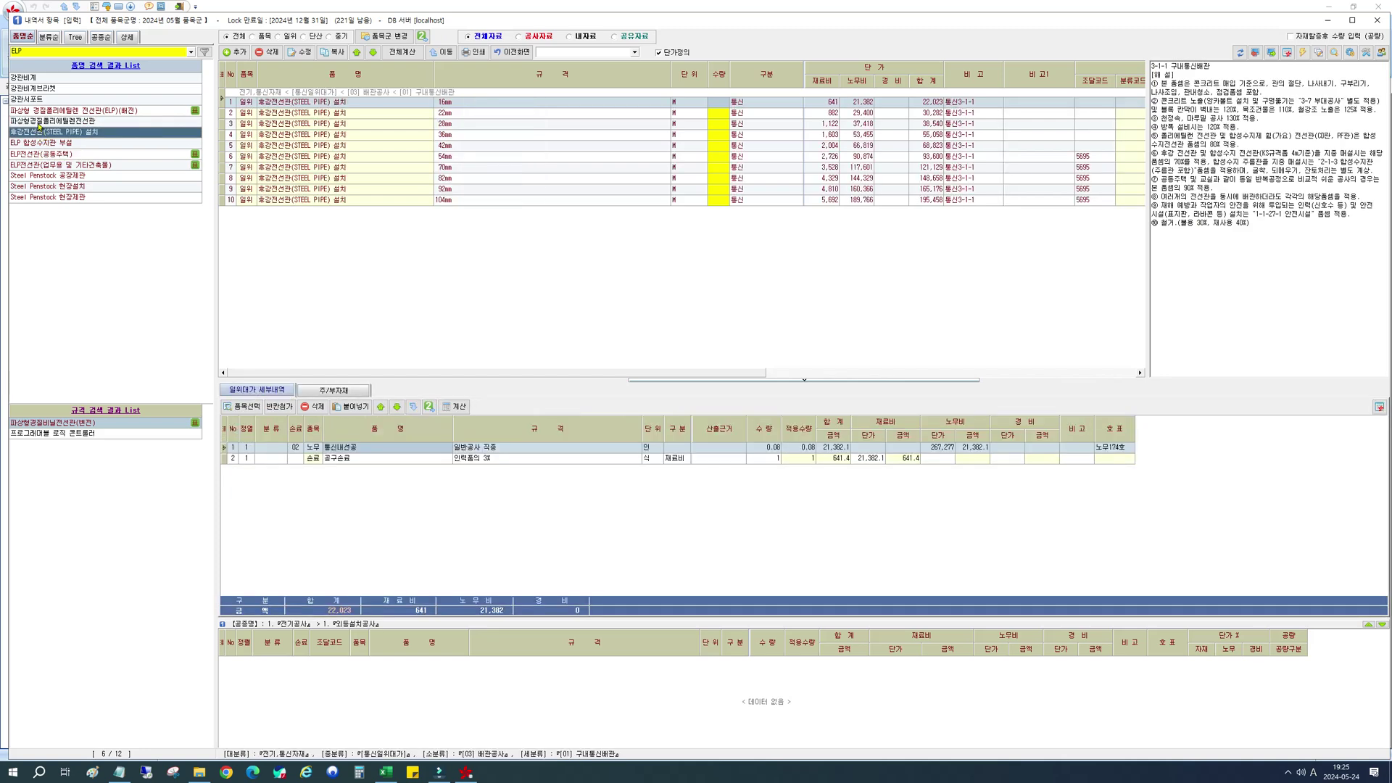
click(39, 122)
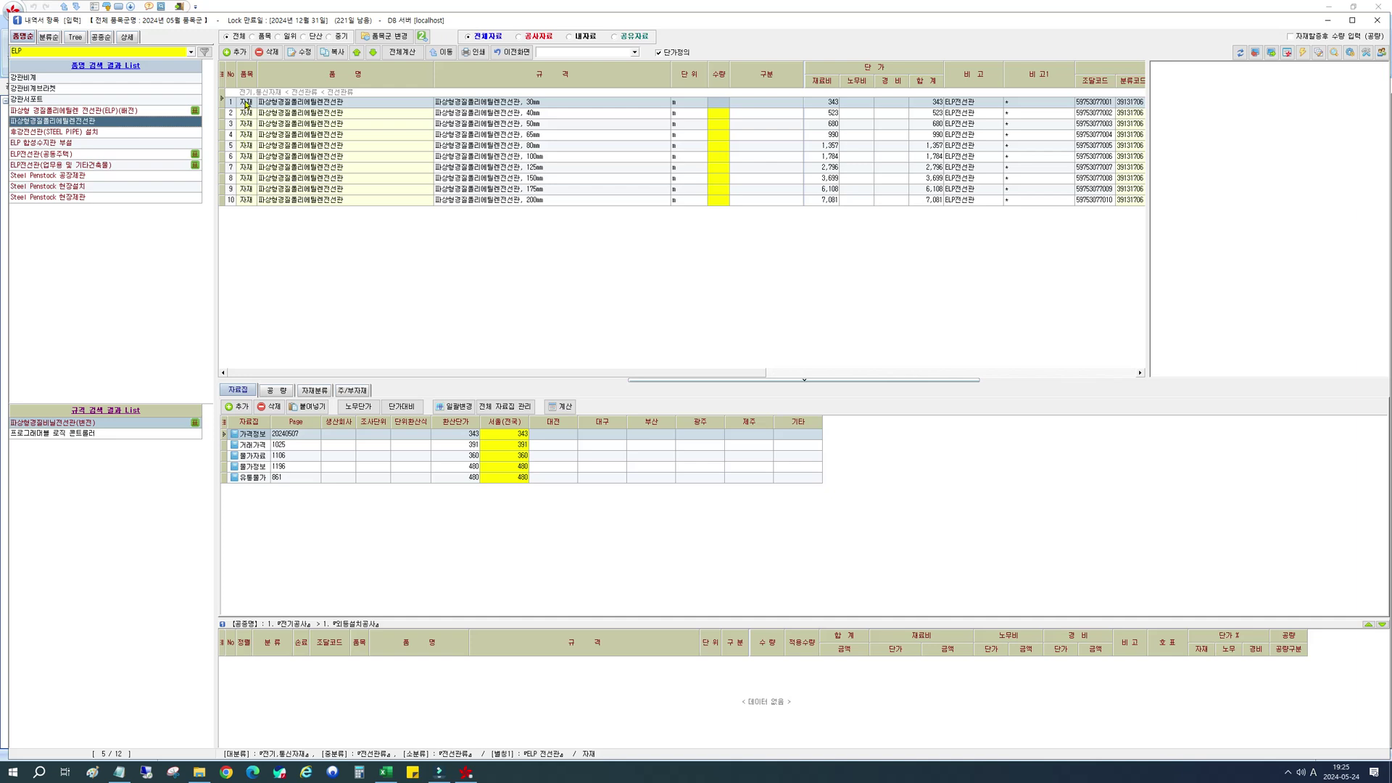
click(293, 104)
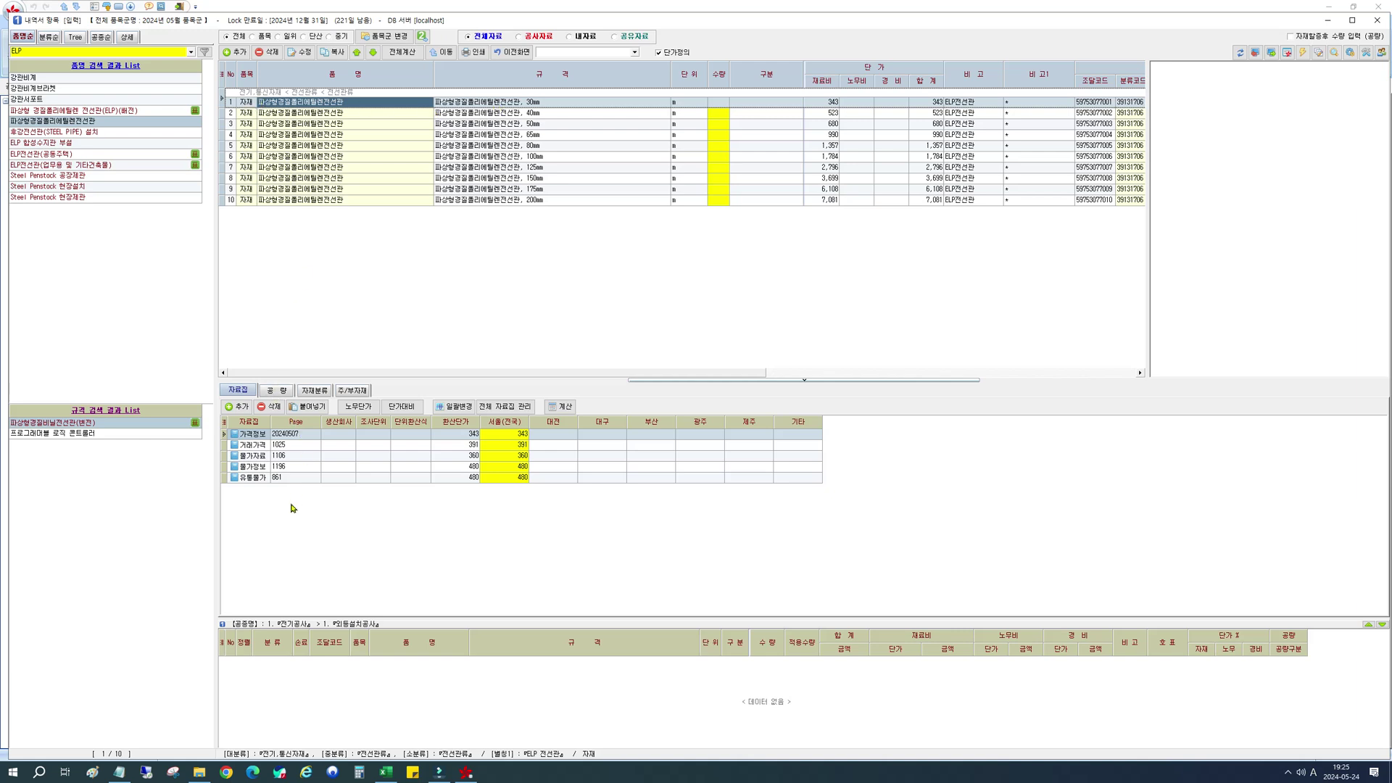
click(280, 392)
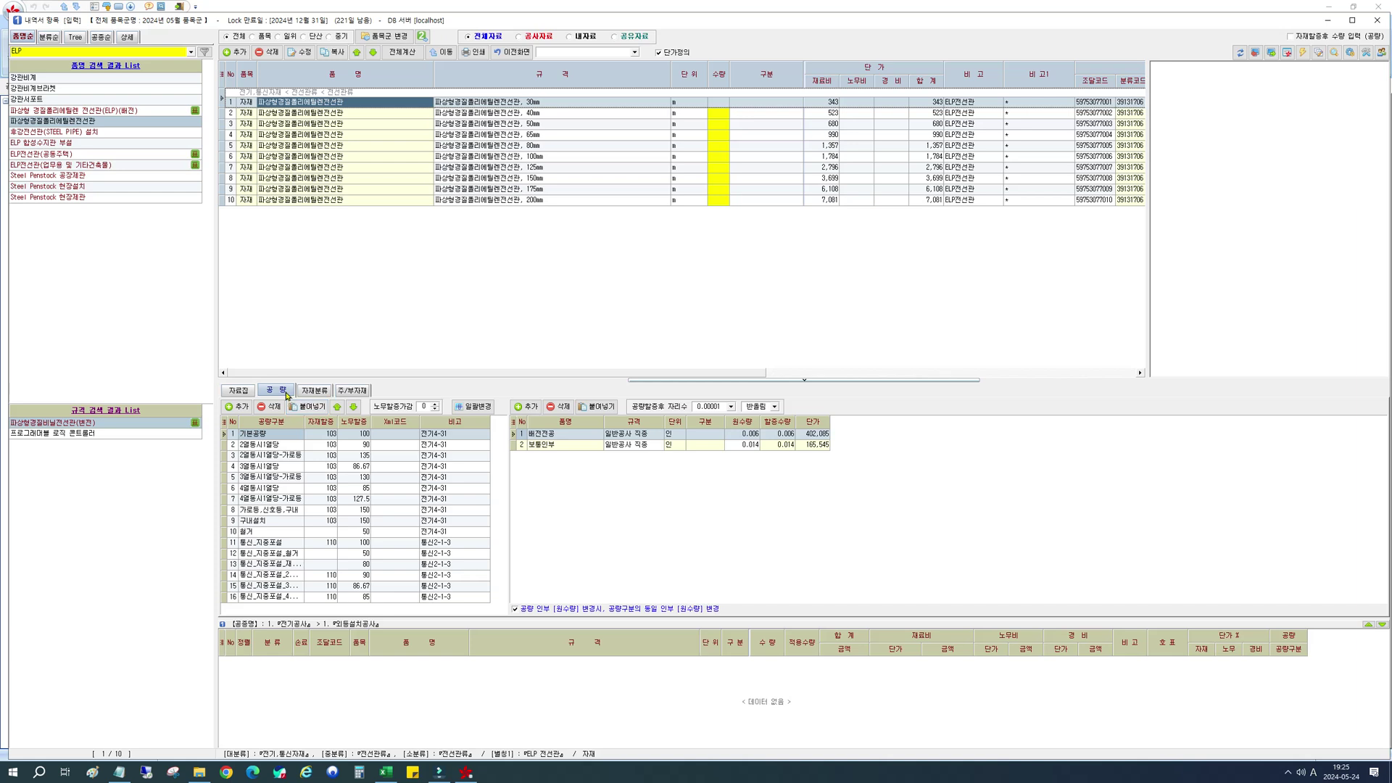
click(240, 391)
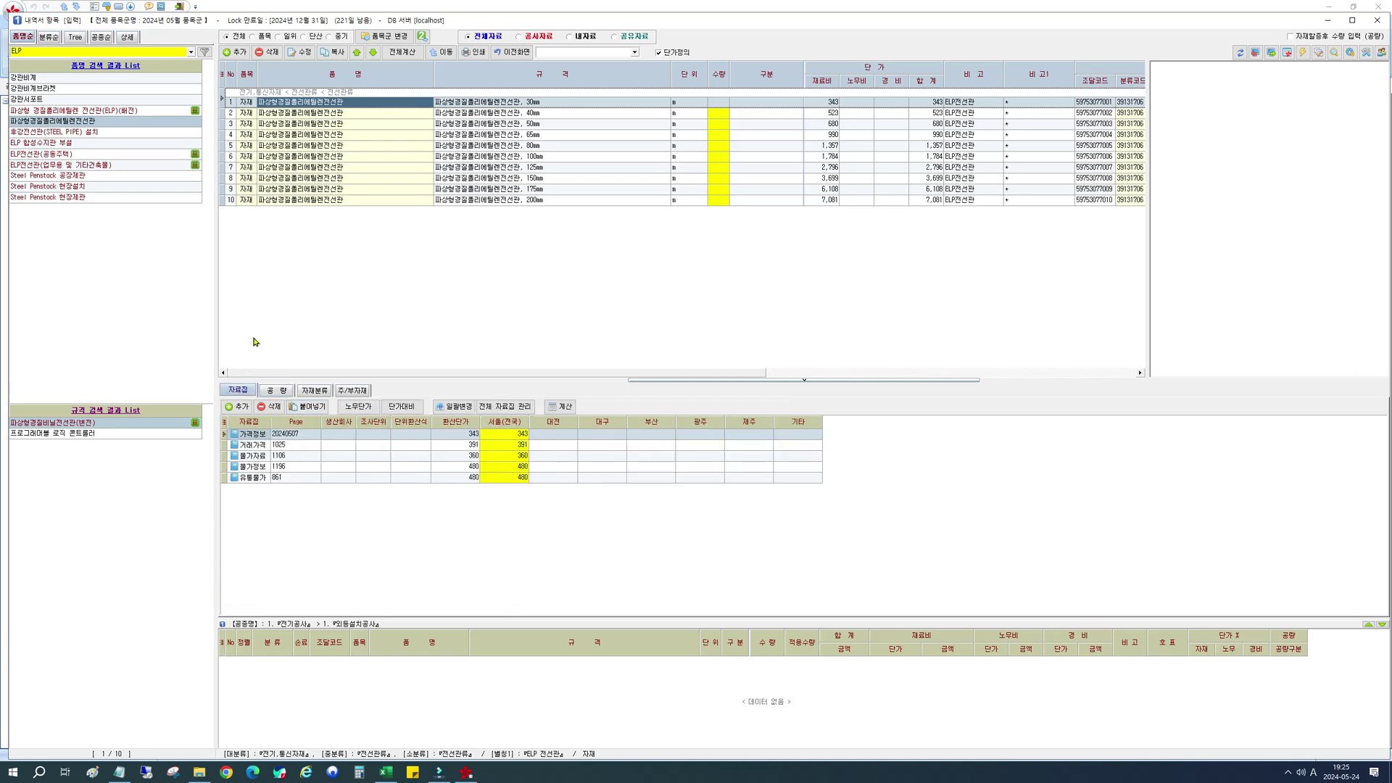
click(48, 134)
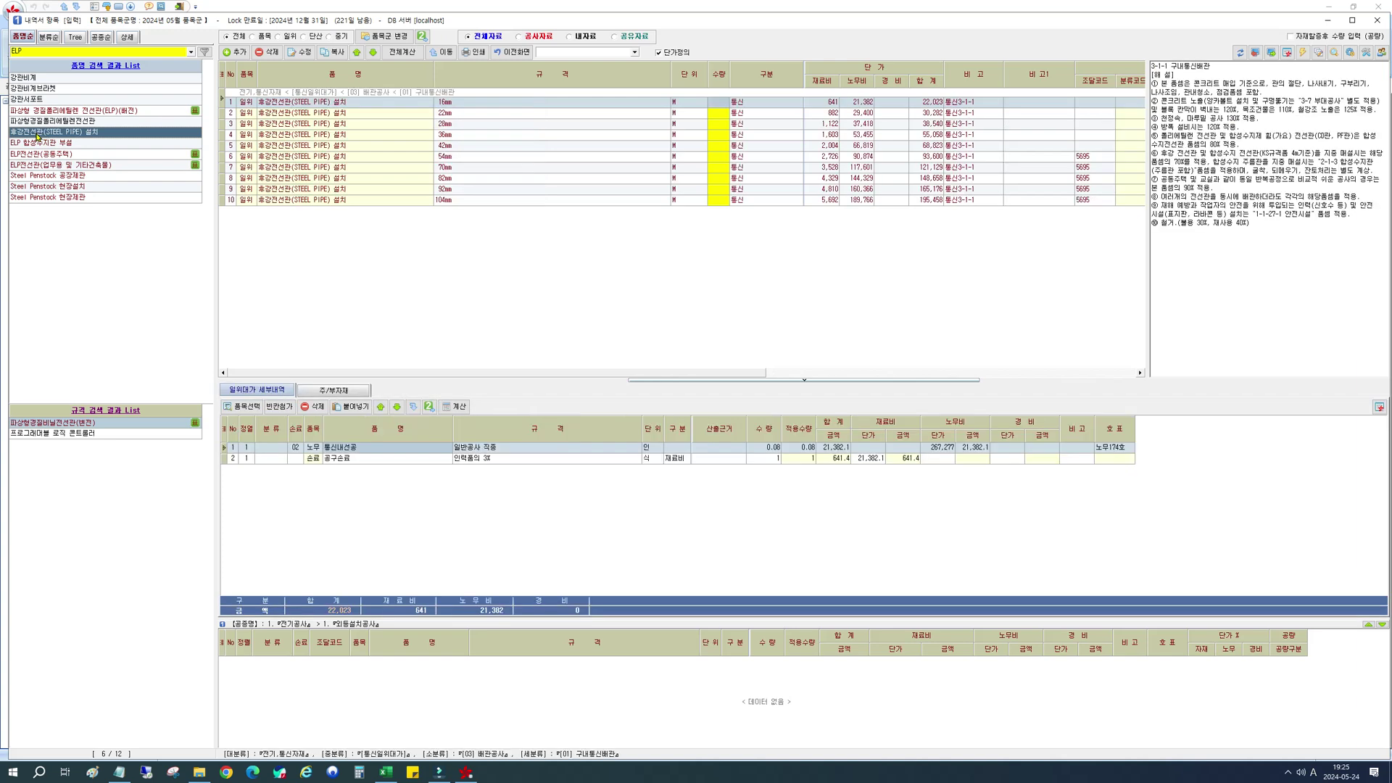
click(245, 106)
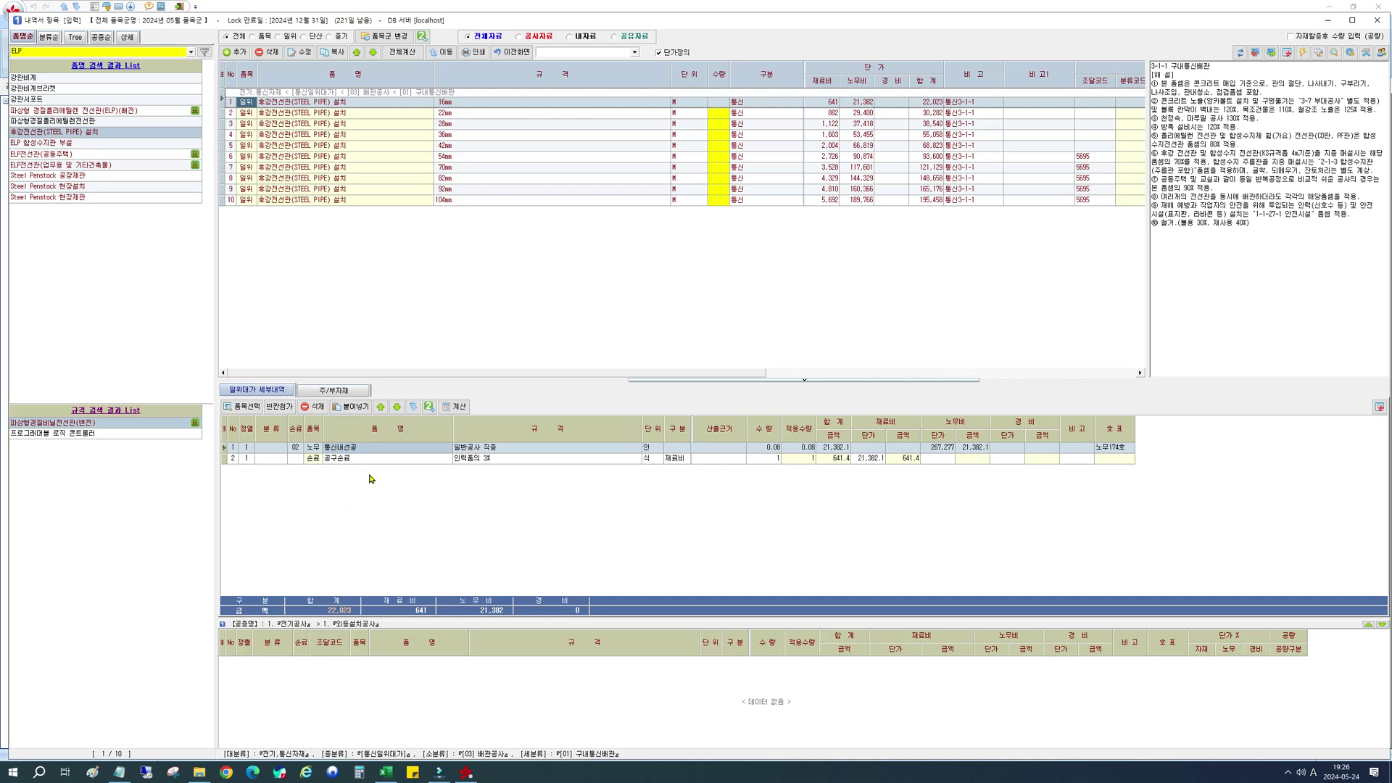
click(394, 107)
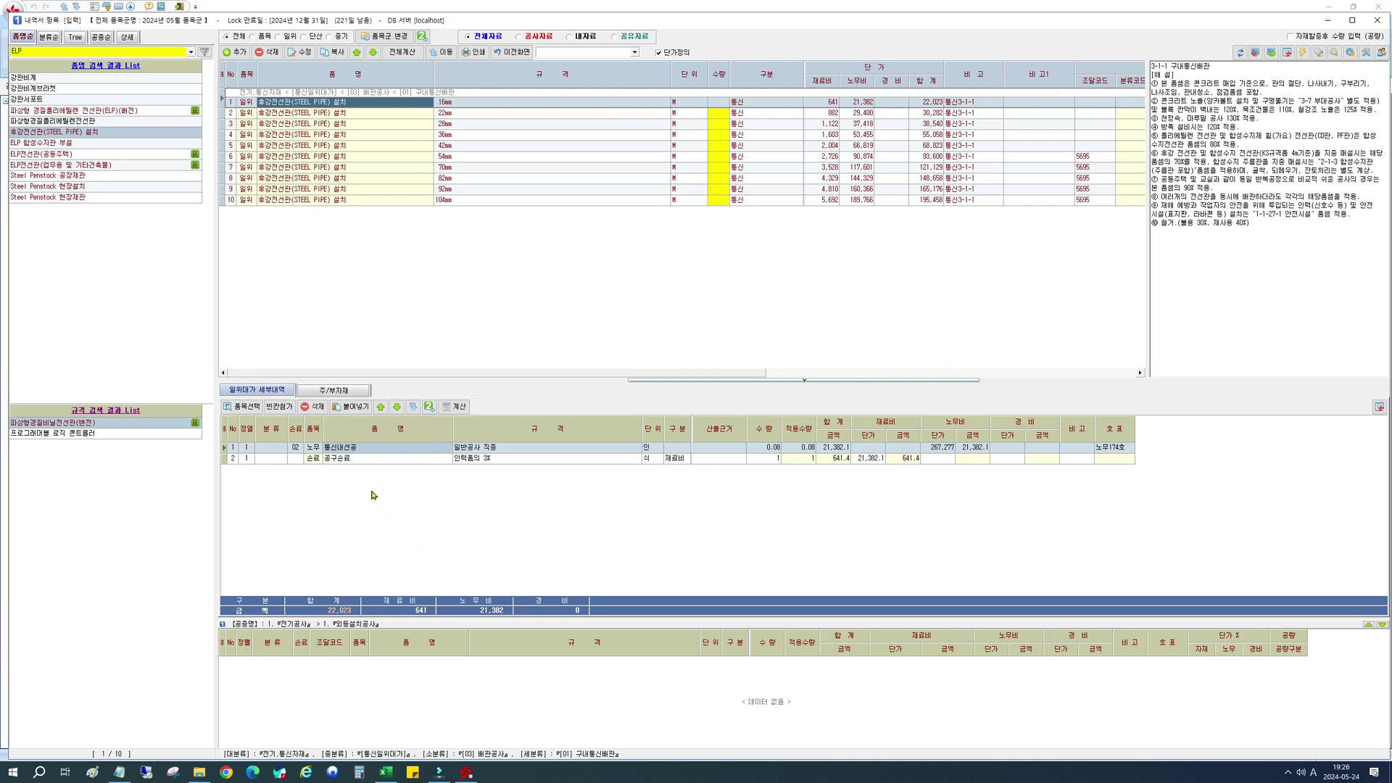
Step: Add 60 m of 파상형경질폴리에틸렌전선관 30mm to the breakdown, using 파상형경질폴리에틸렌전선관 as its item name
click(42, 122)
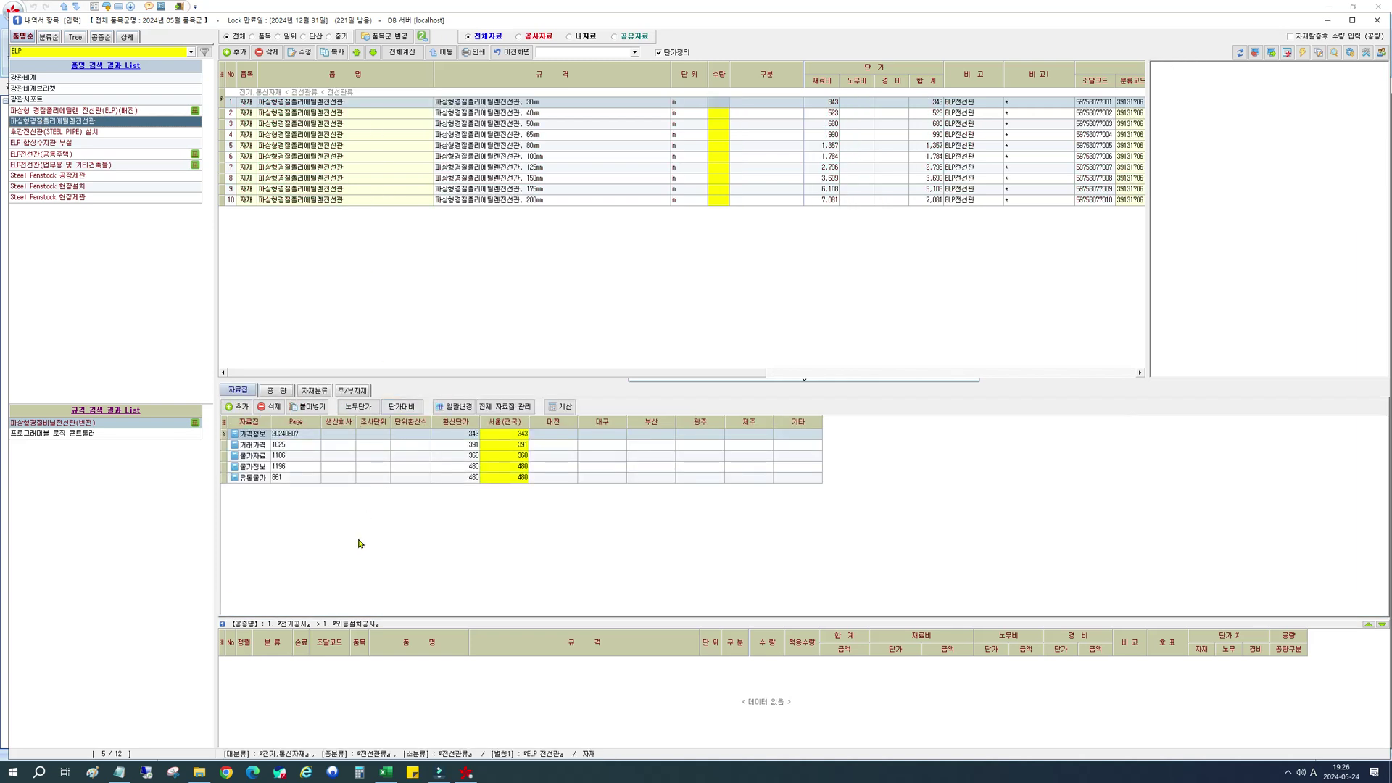
click(715, 108)
click(714, 104)
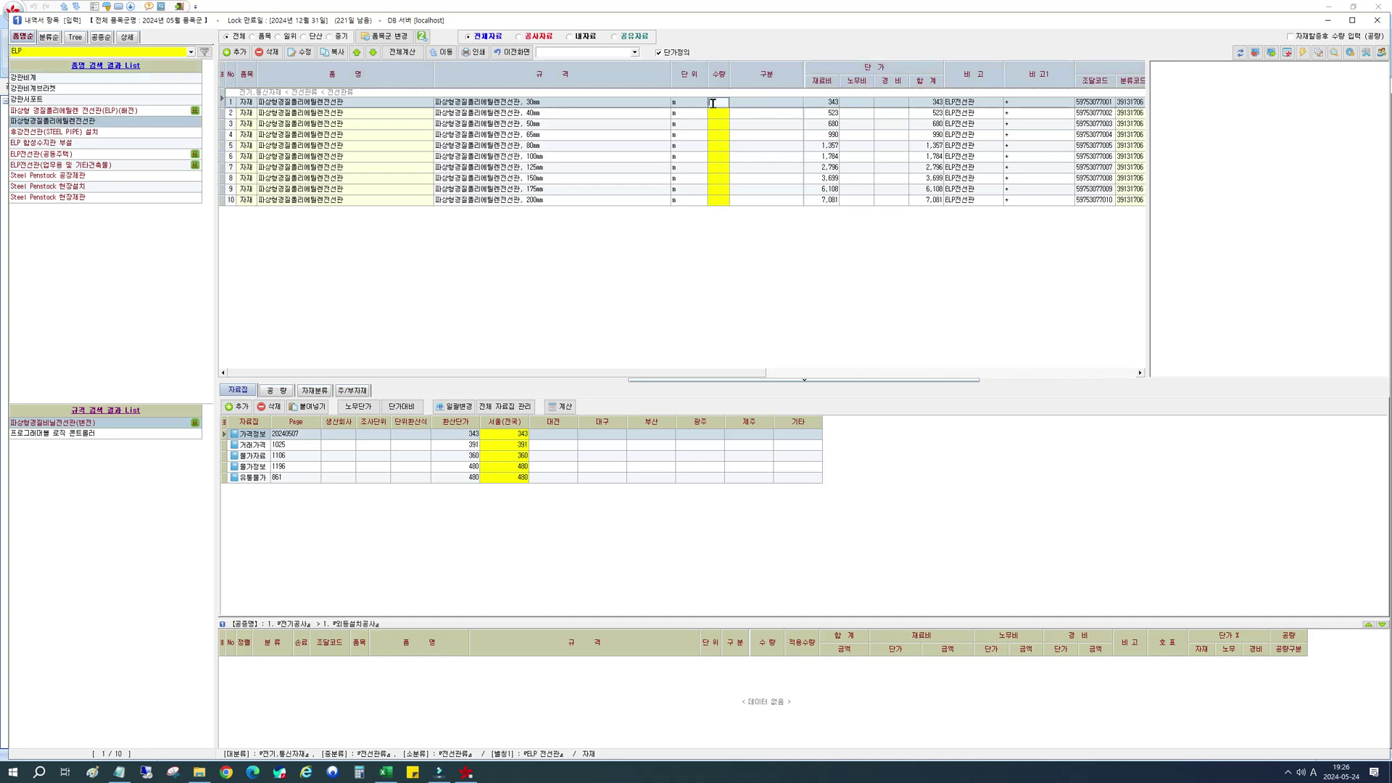
text(60)
key(Return)
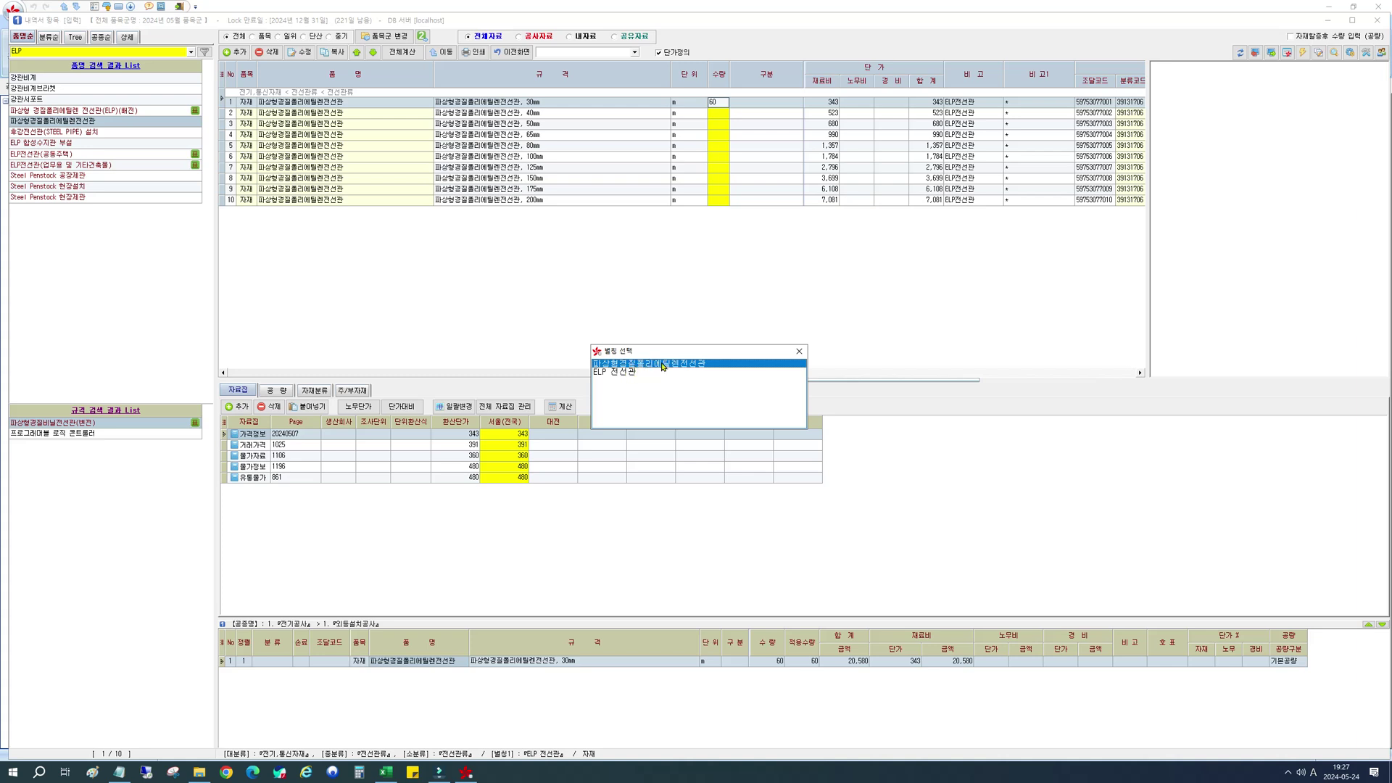
double_click(662, 363)
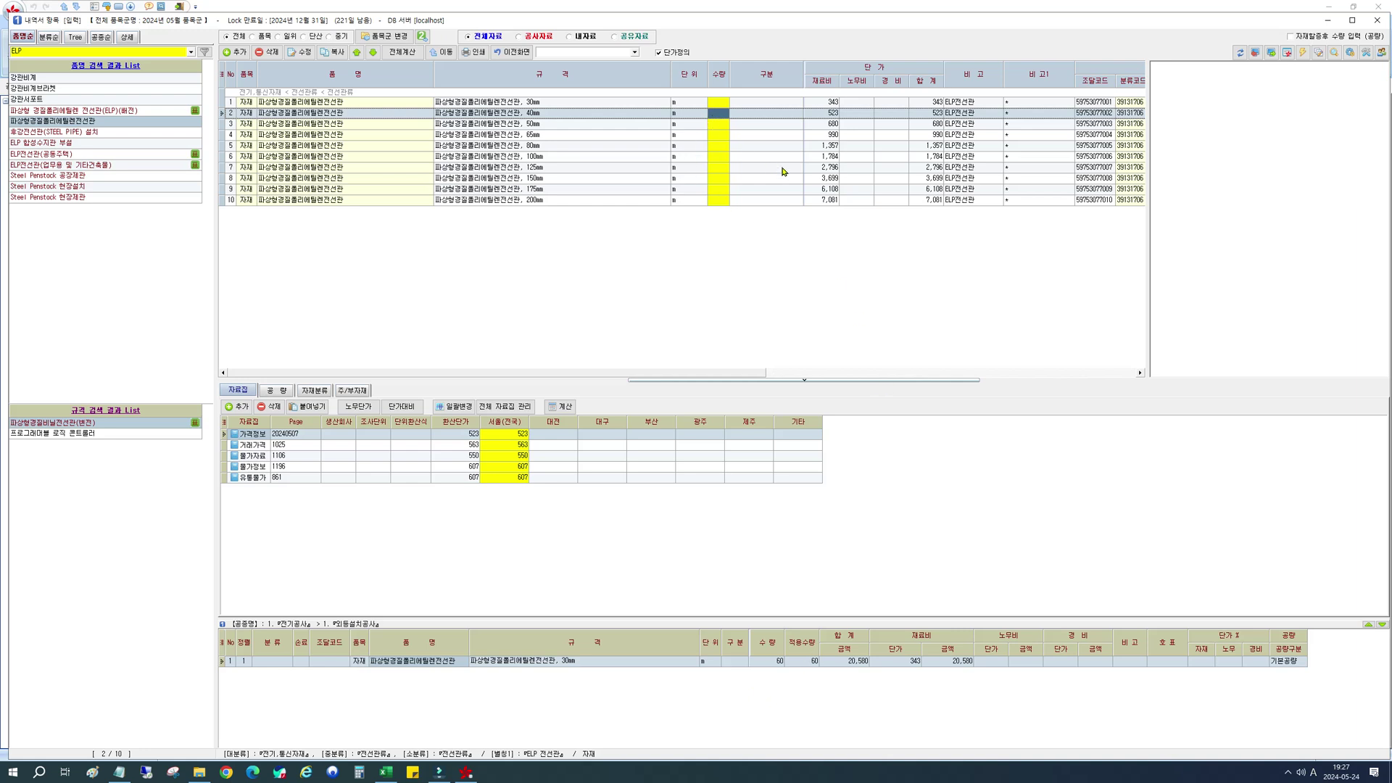
Step: Add 100 m of 파상형경질폴리에틸렌전선관 40mm to the 외등설치공사 breakdown
key(F2)
text(100)
key(Return)
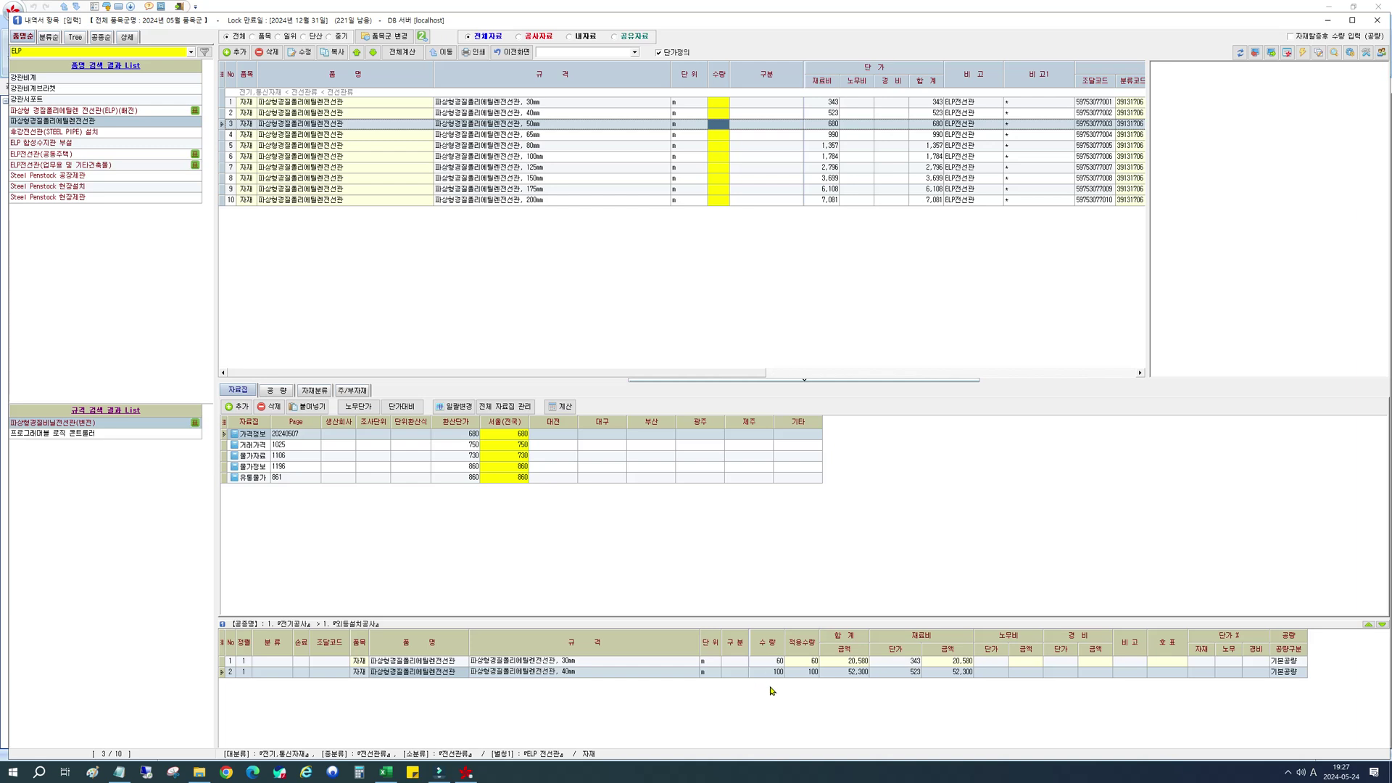
click(782, 672)
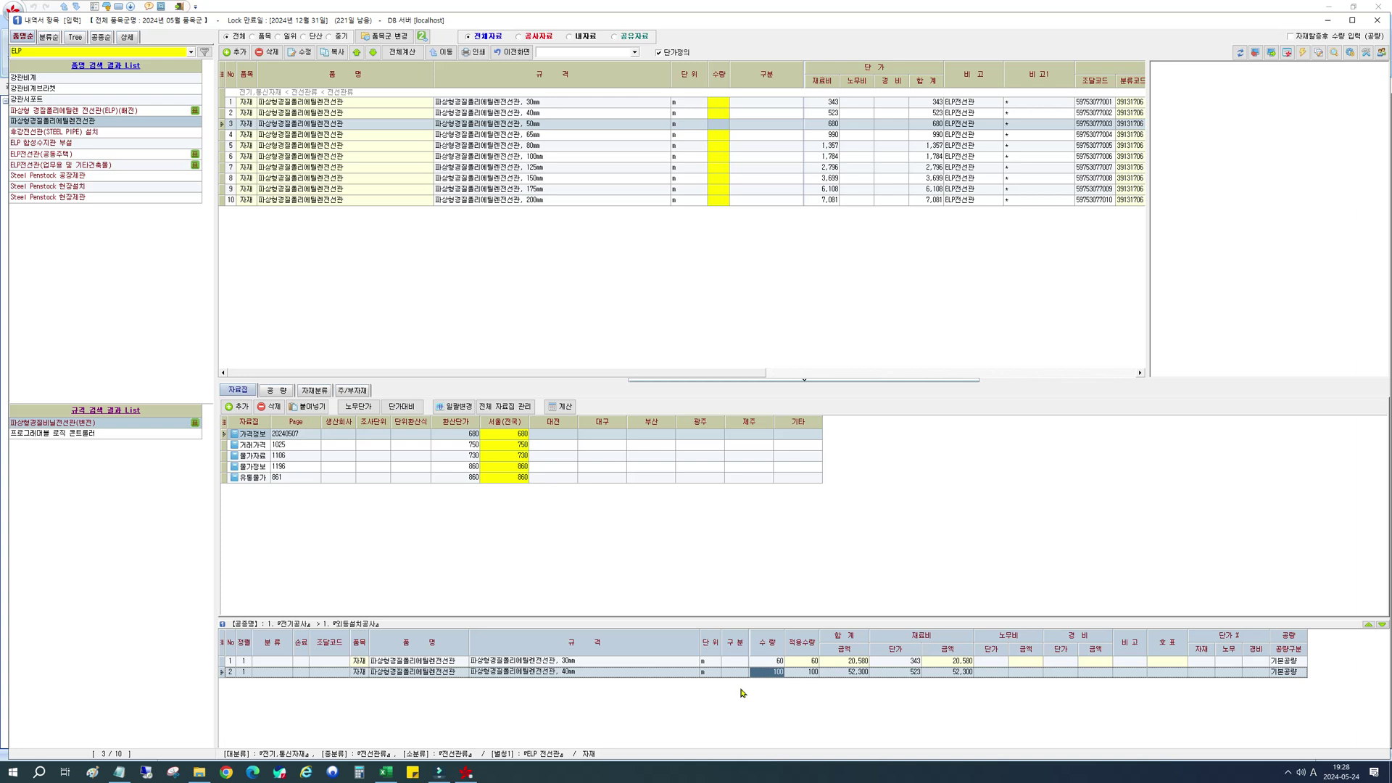
click(717, 104)
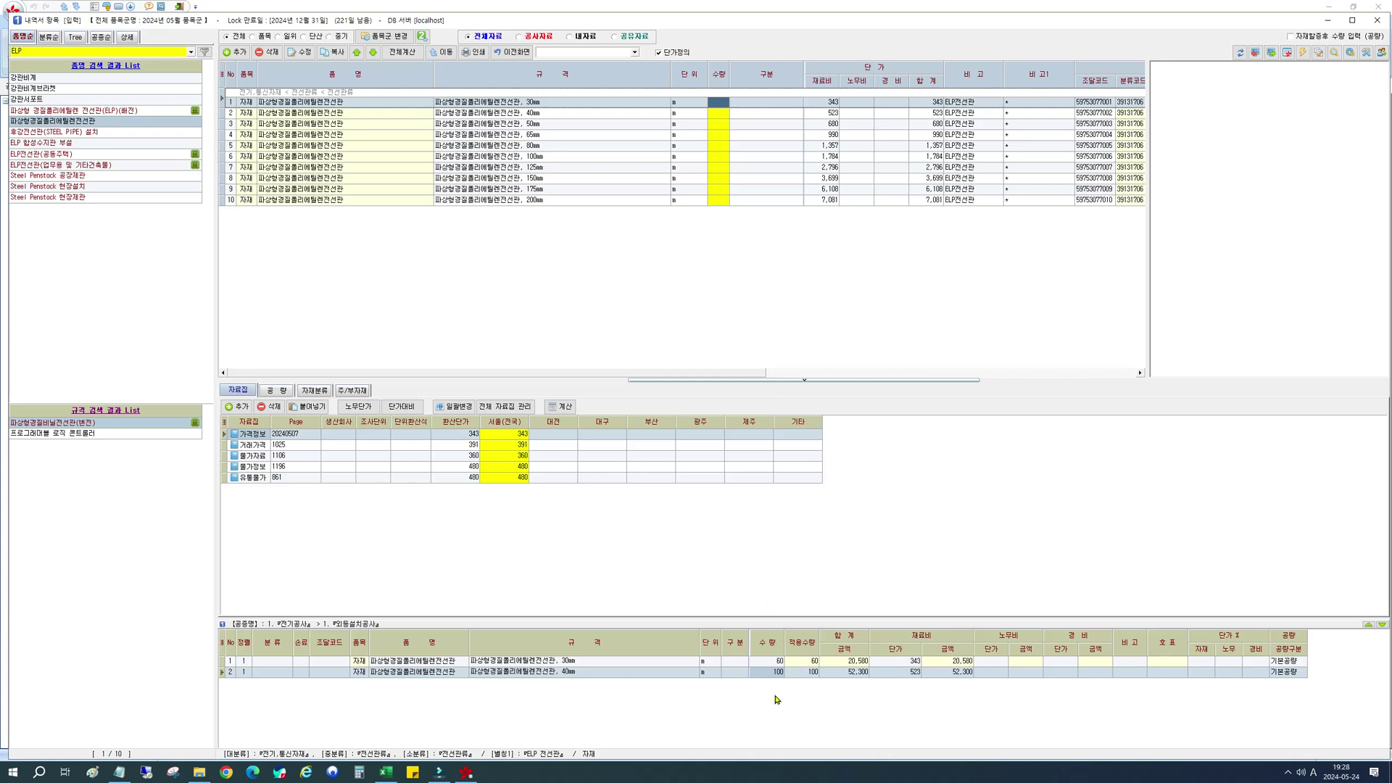
Step: Search the items for f-gv and list the sizes of 접지용비닐절연전선 from the specification results
click(77, 52)
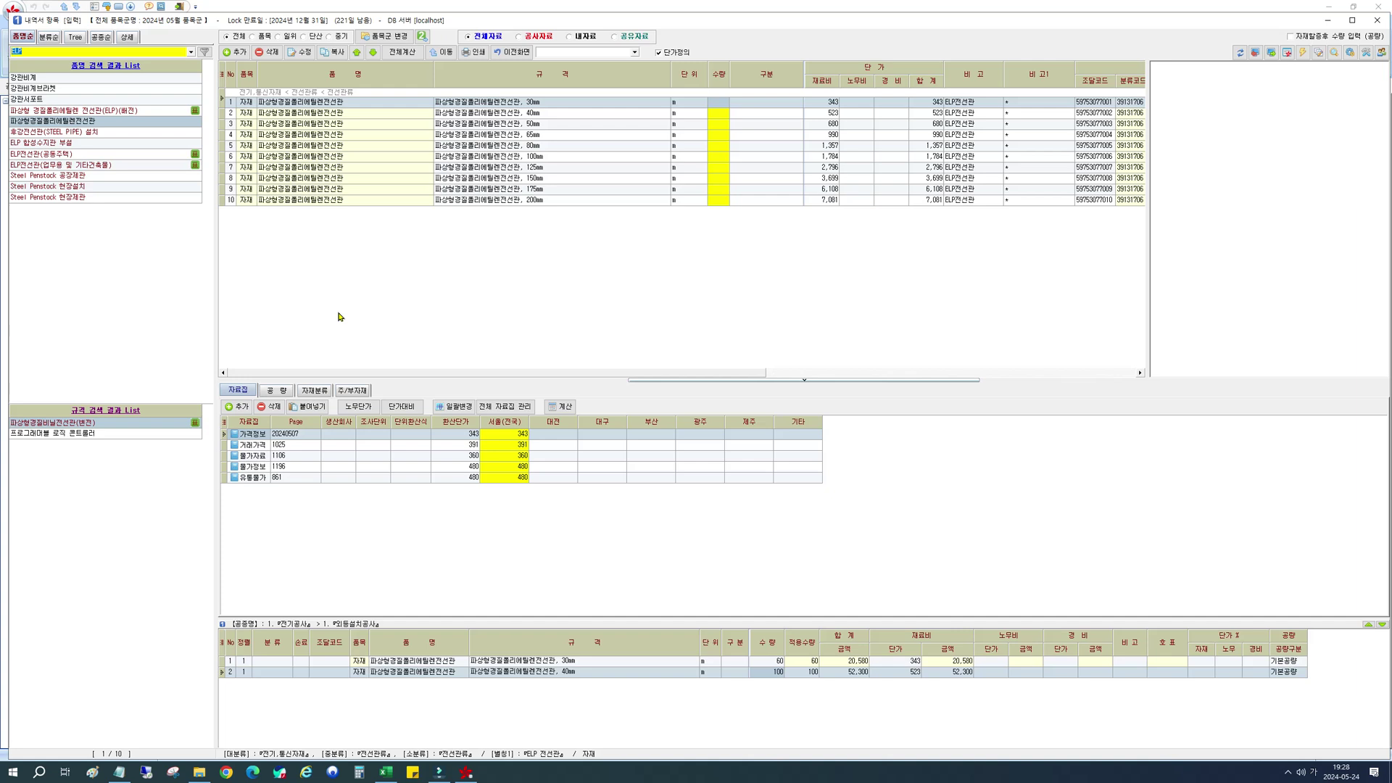
text(ㅔ)
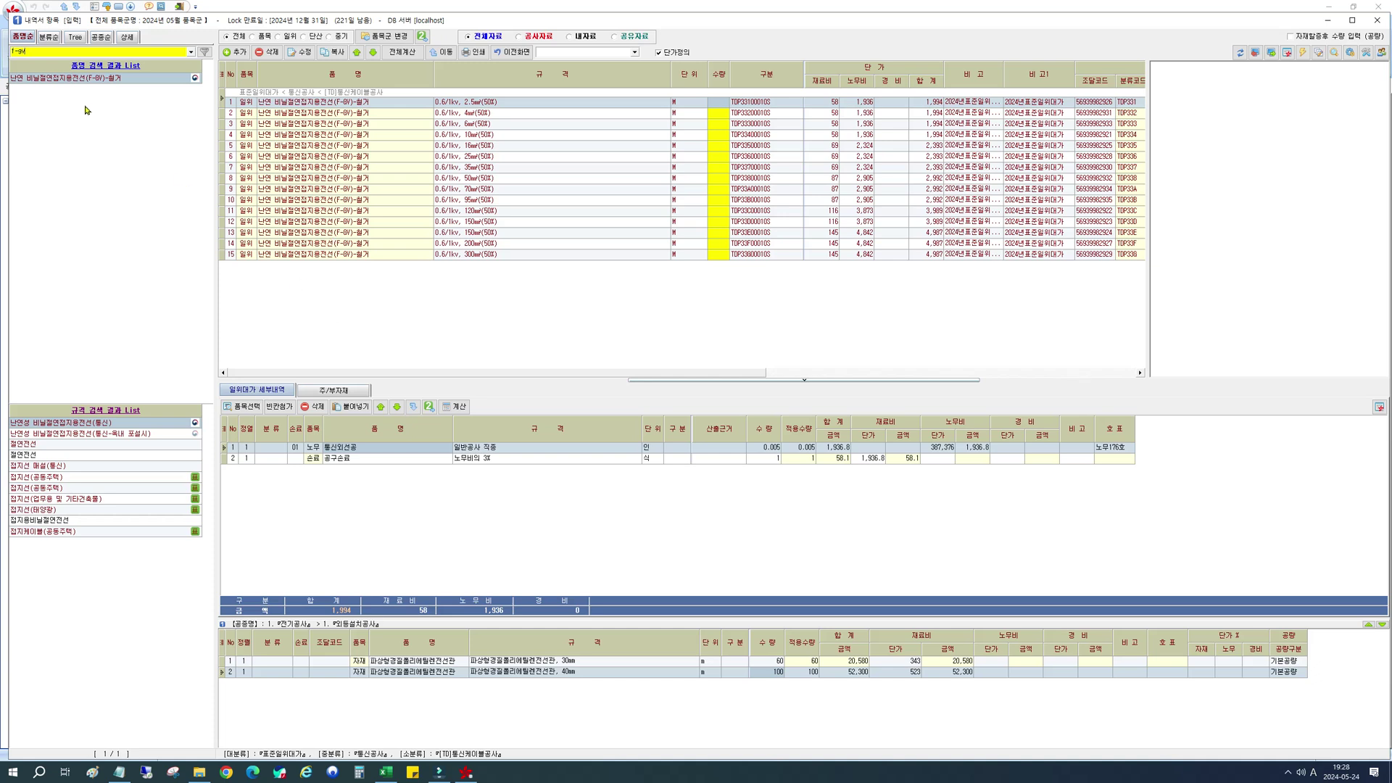
click(73, 82)
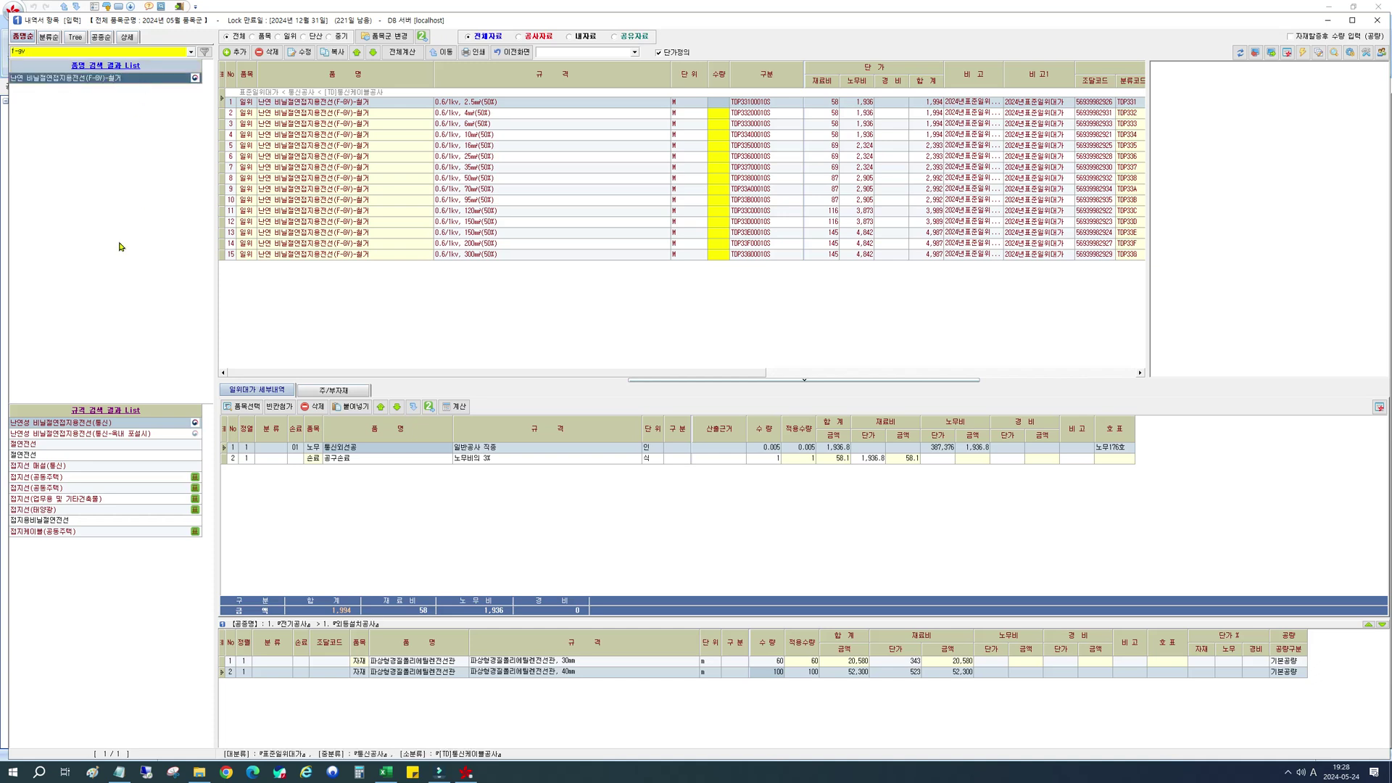
click(50, 455)
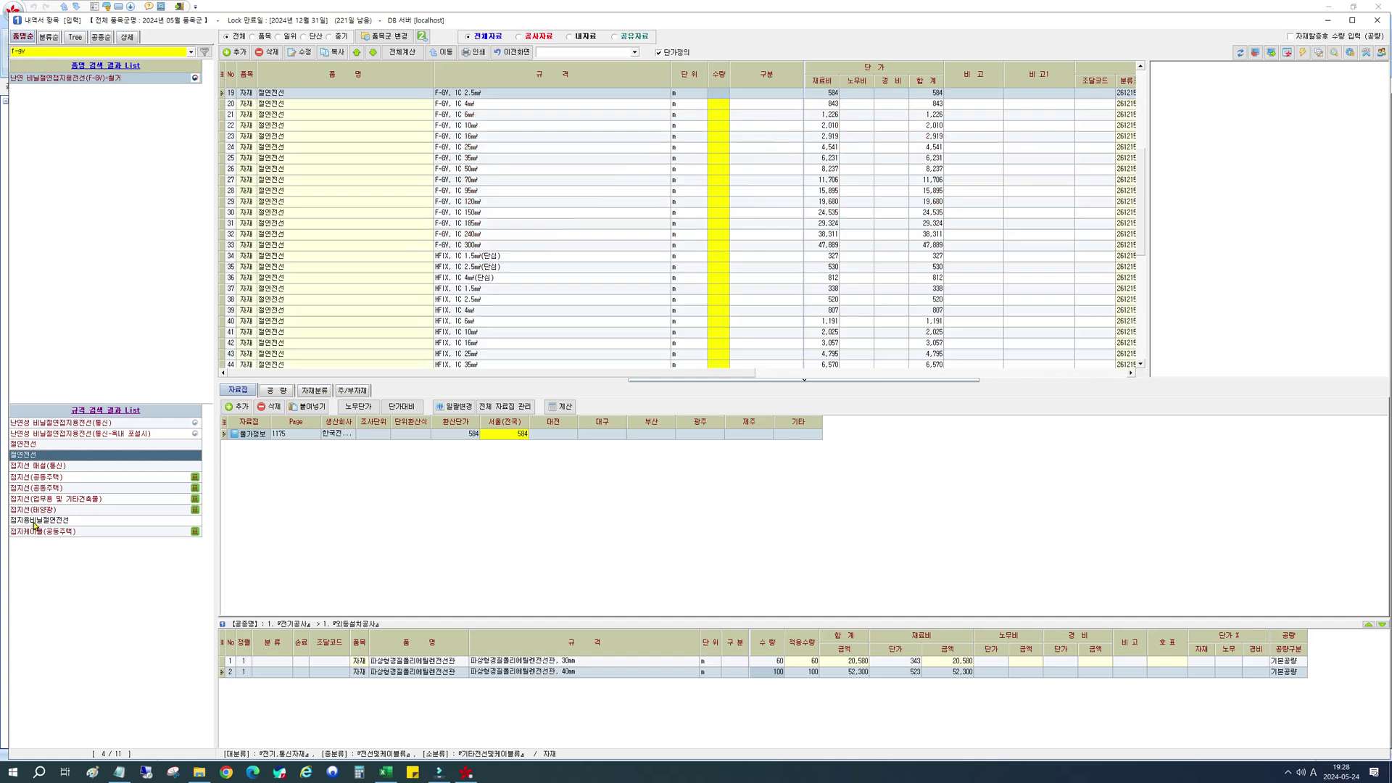
click(34, 521)
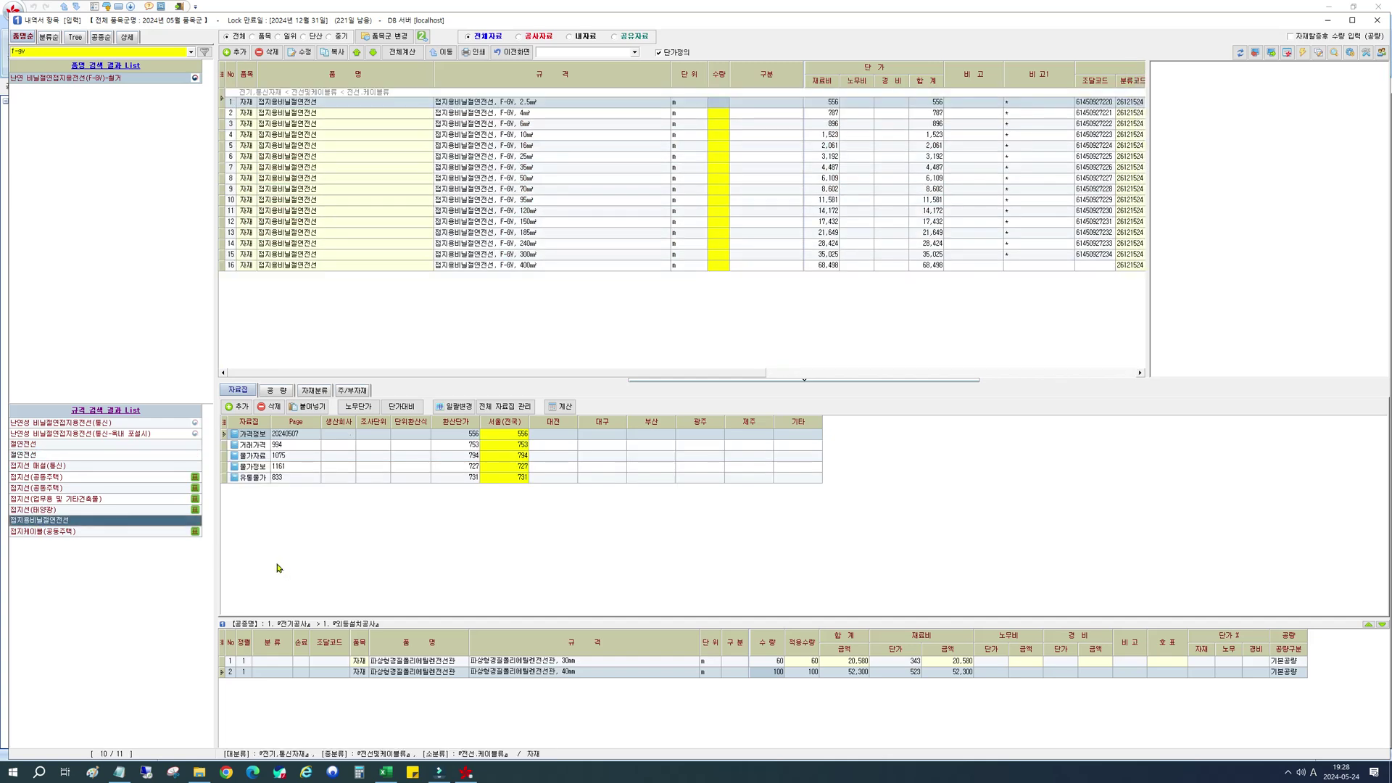
Step: Add 160 m of 접지용비닐절연전선, F-GV, 6㎟ to the 외등설치공사 breakdown
click(53, 456)
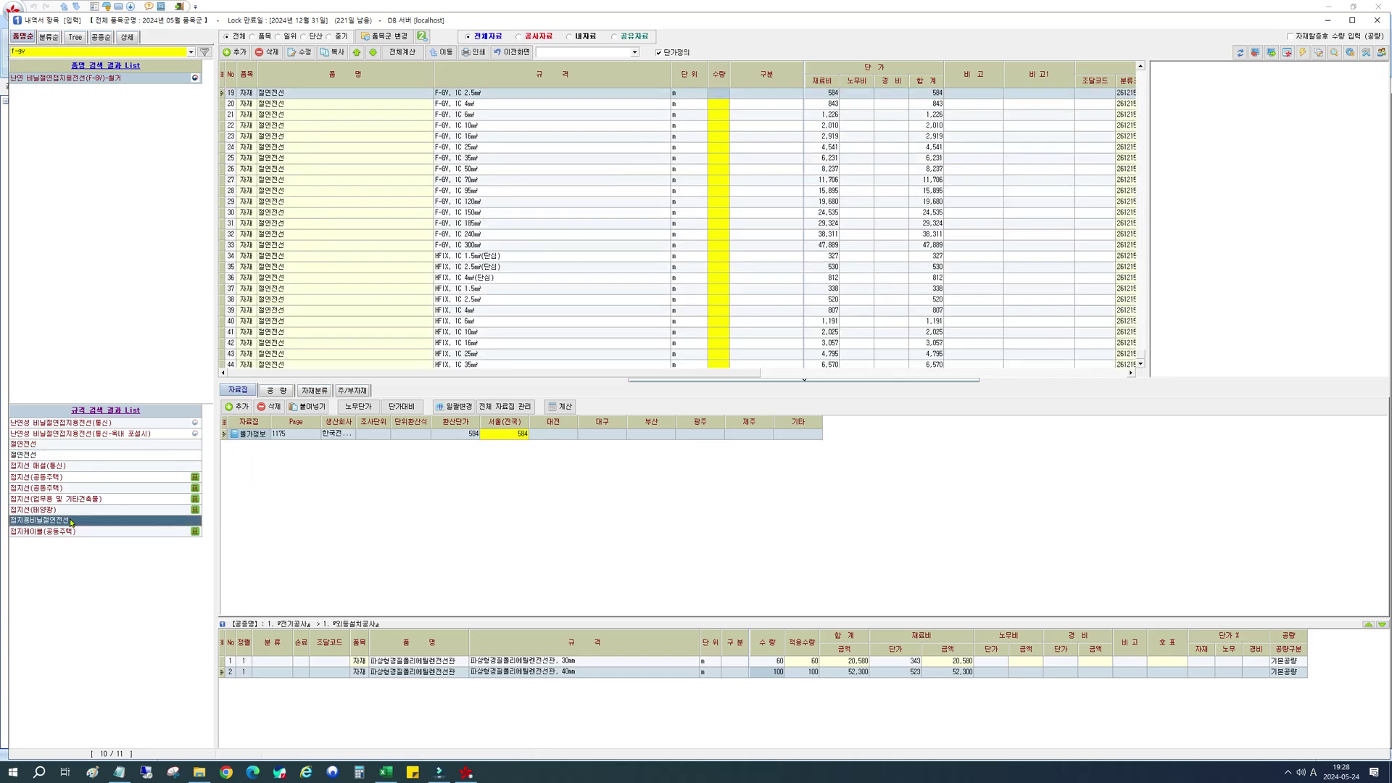
click(56, 521)
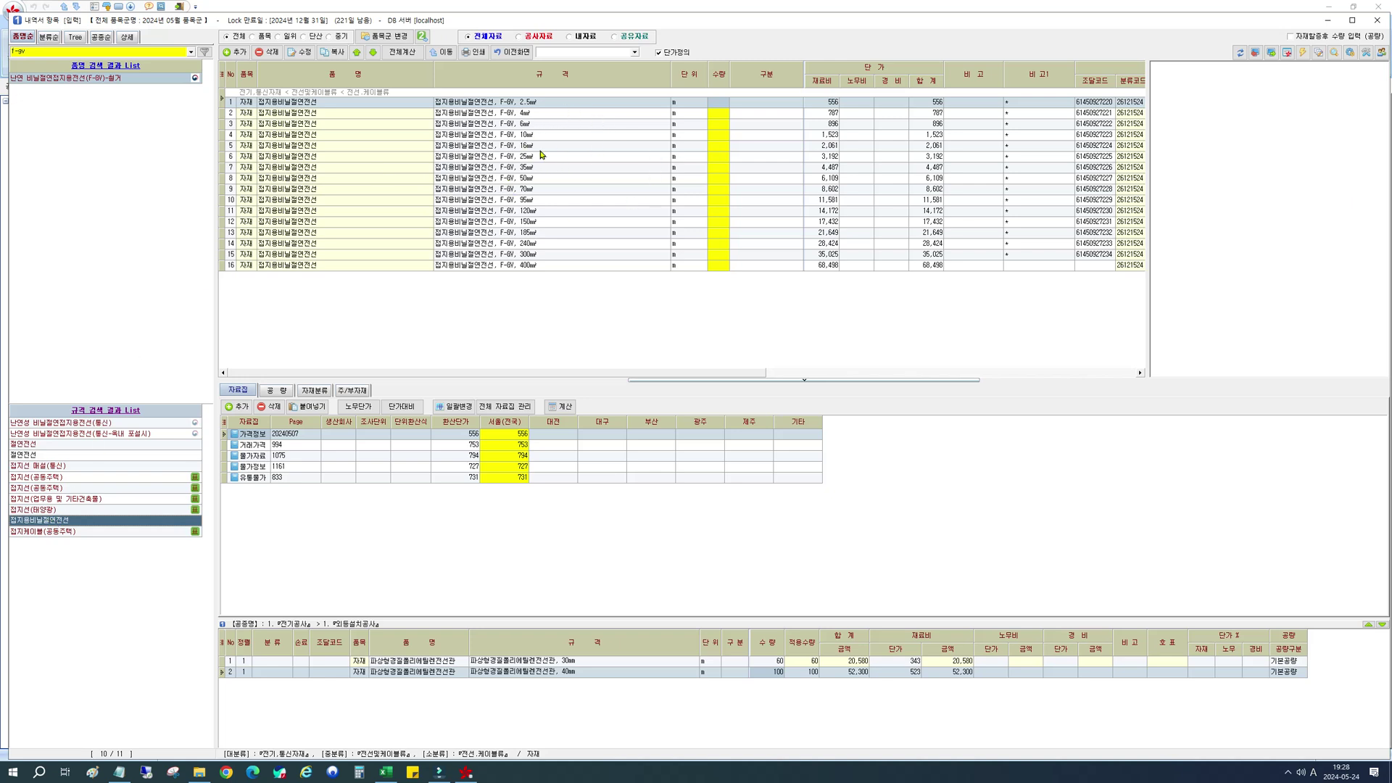
click(577, 125)
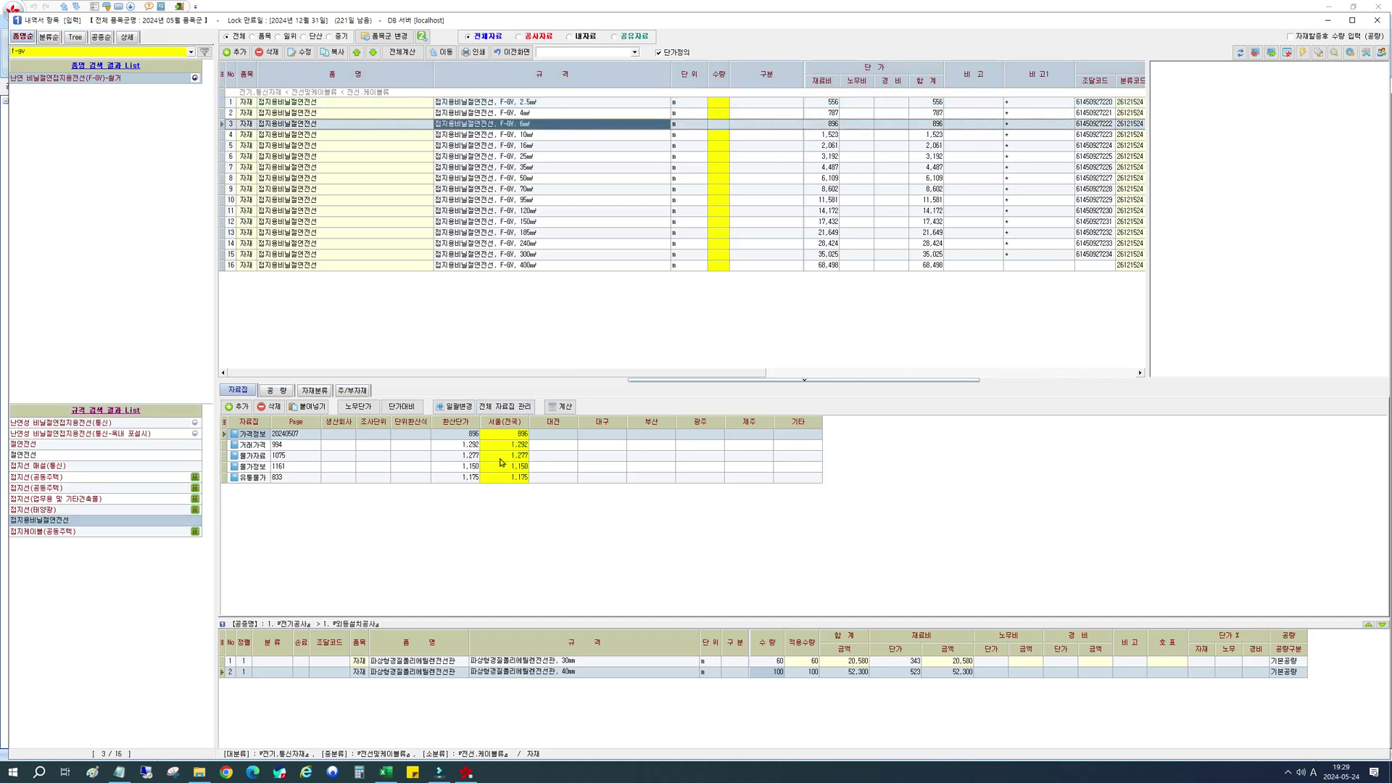
click(721, 124)
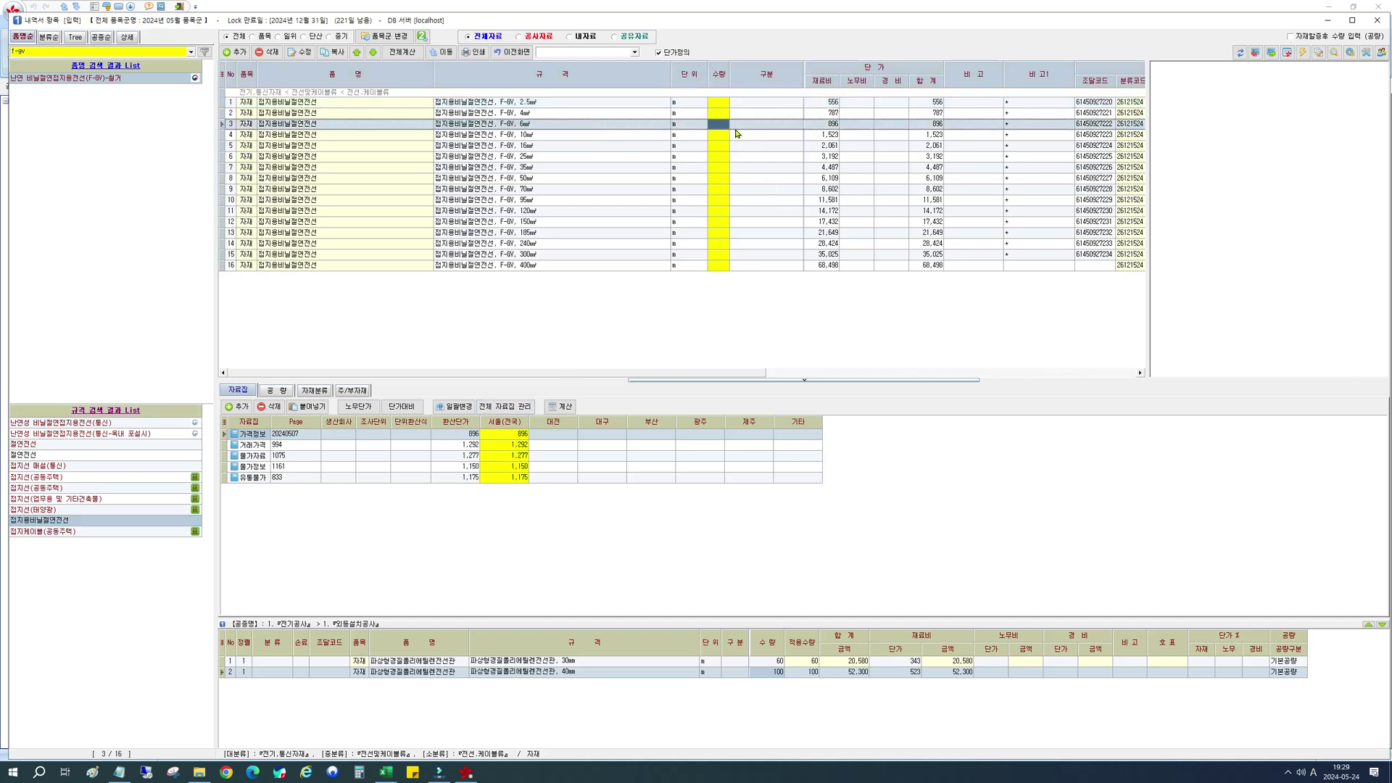
text(160)
key(Return)
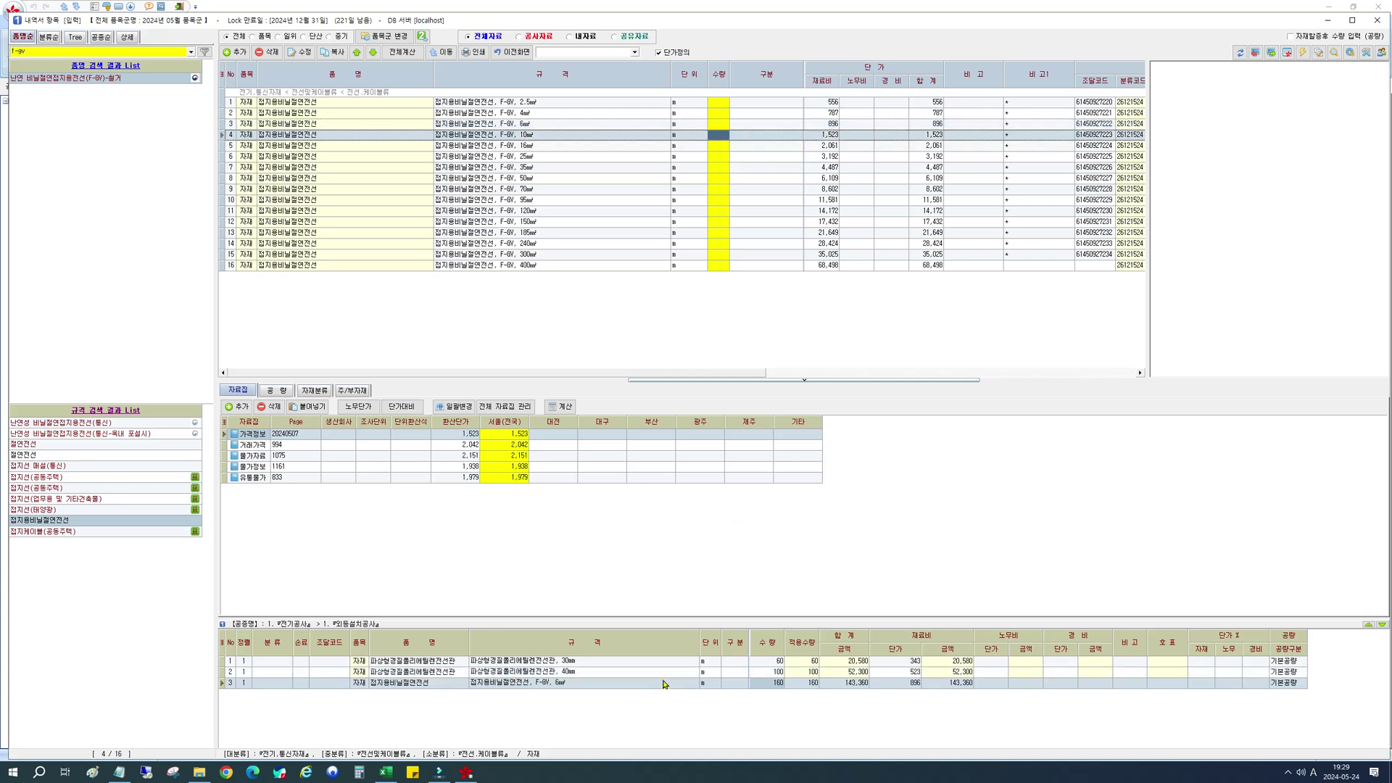
Step: Search the items for f-cv
click(37, 51)
key(BackSpace)
text(ㄹ-)
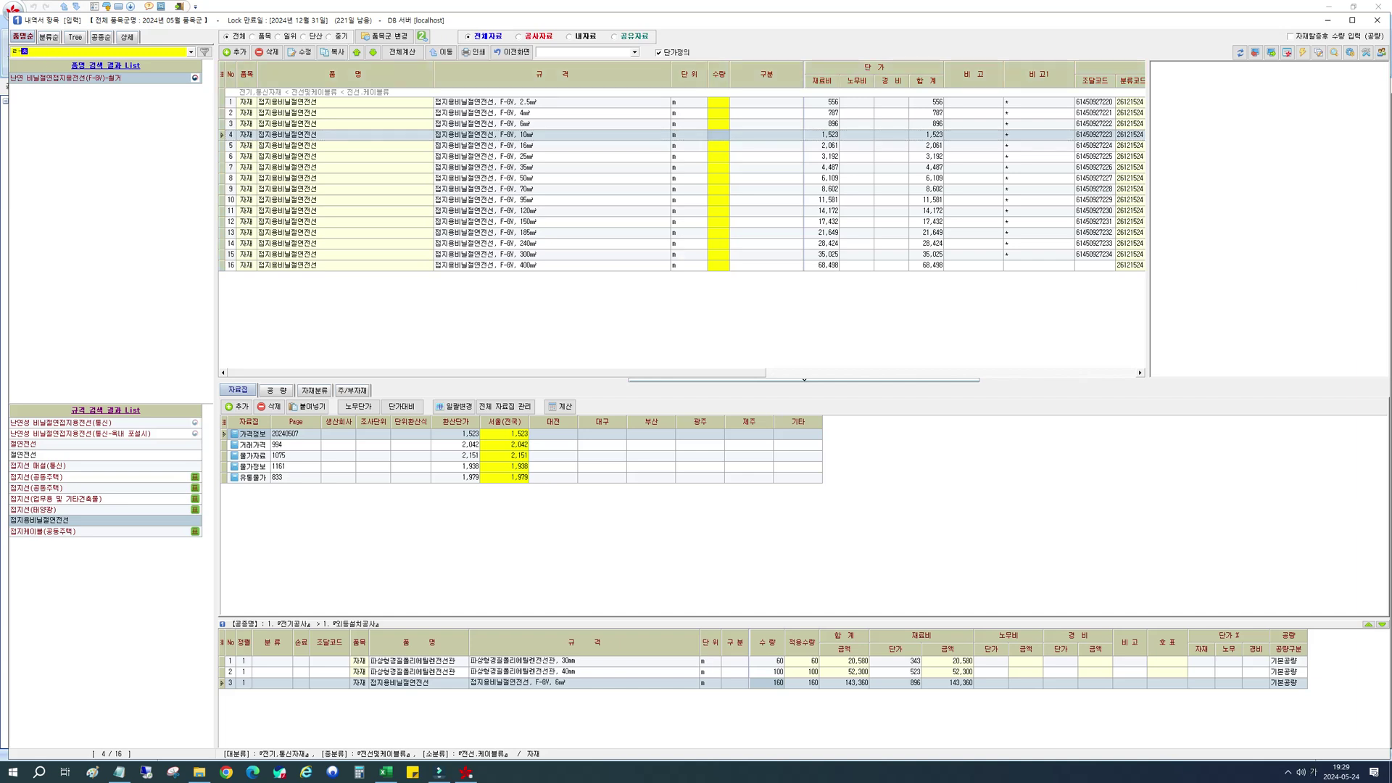
text(ㅊㅍ)
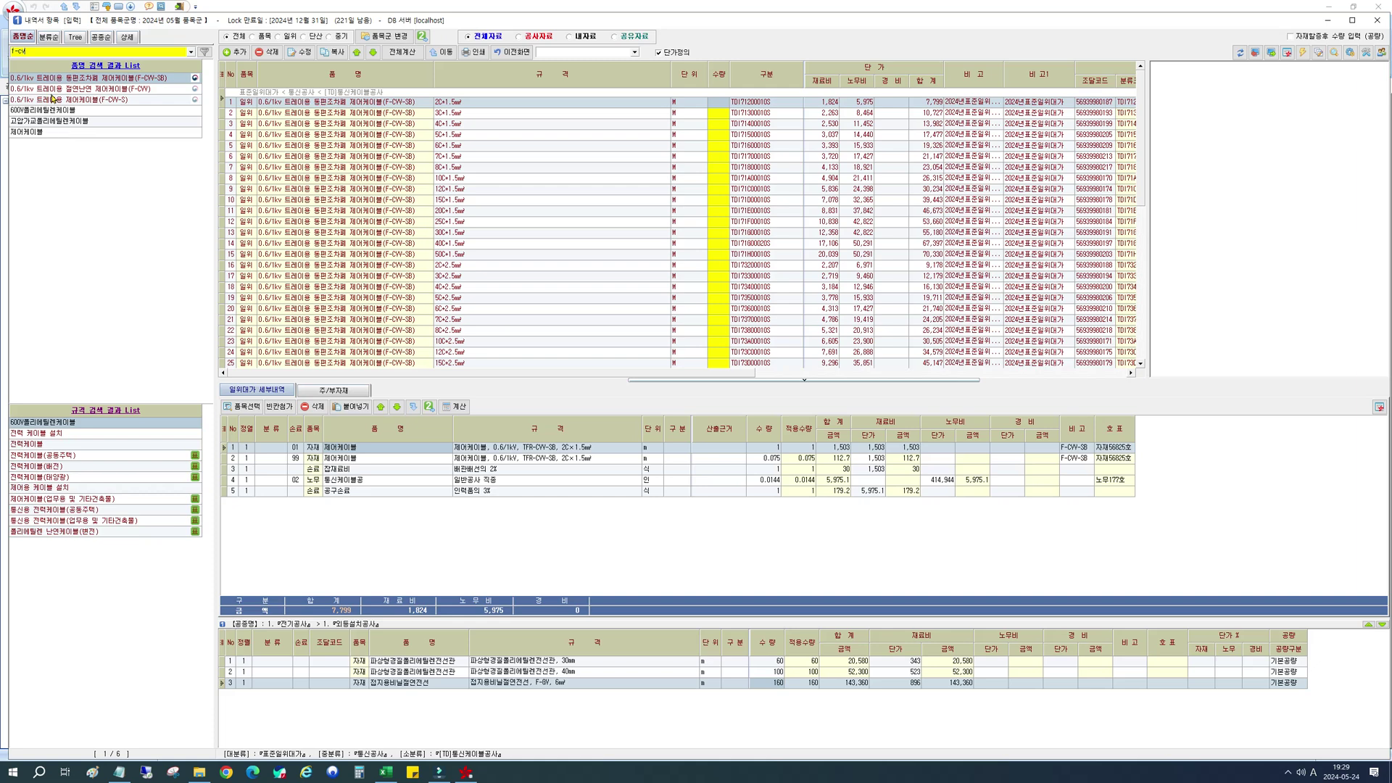
drag(29, 52, 2, 54)
text(F-CW)
Step: Look through the control and high-voltage cable results for f-cv, and list the sizes of 600V폴리에틸렌케이블
click(94, 102)
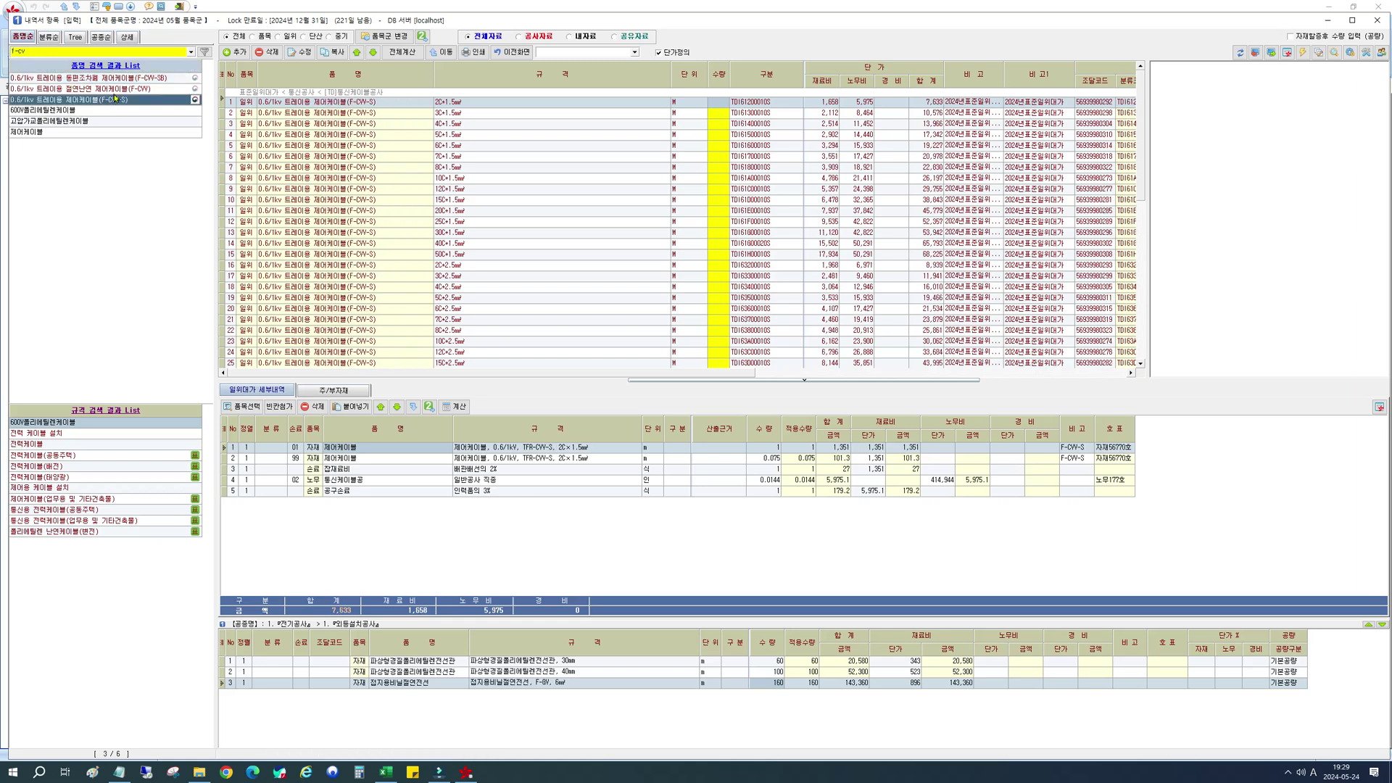
key(Up)
key(Up)
click(32, 113)
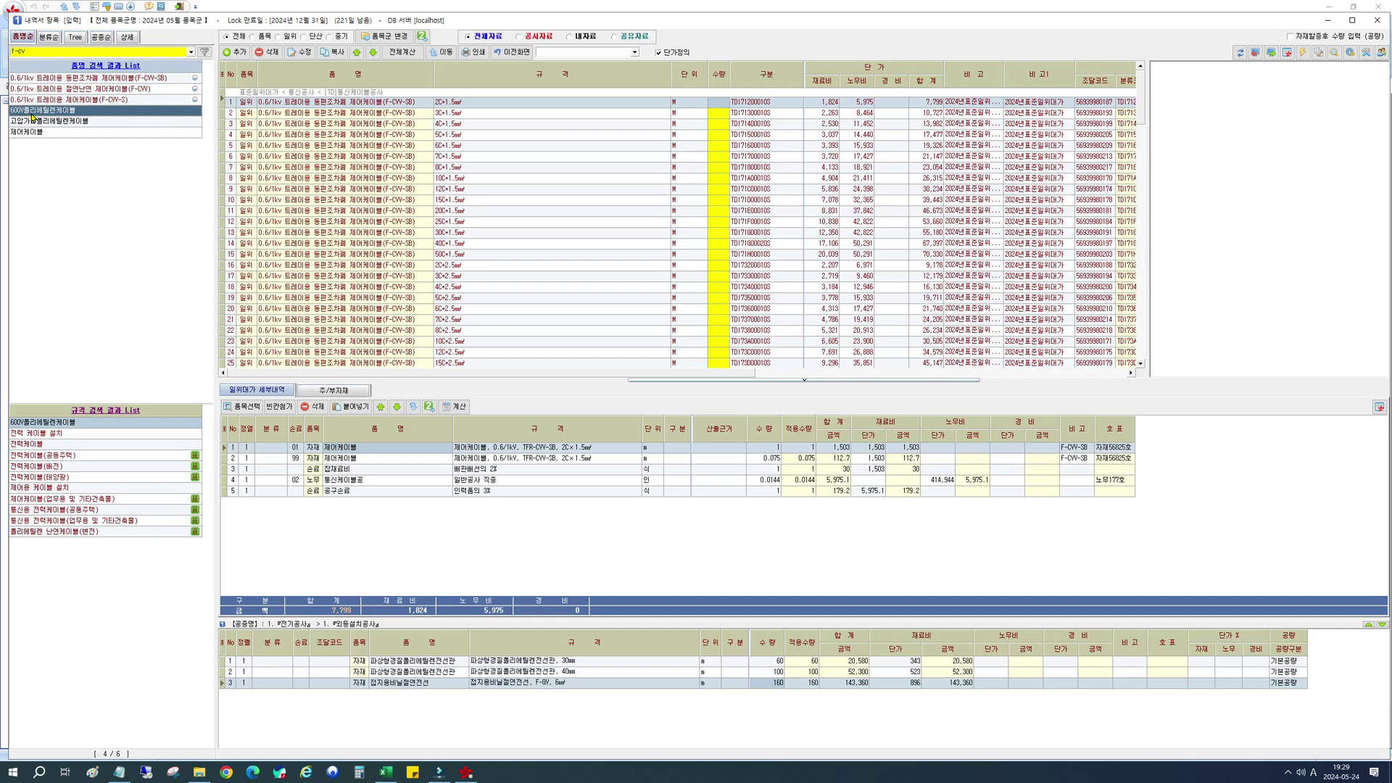
click(42, 121)
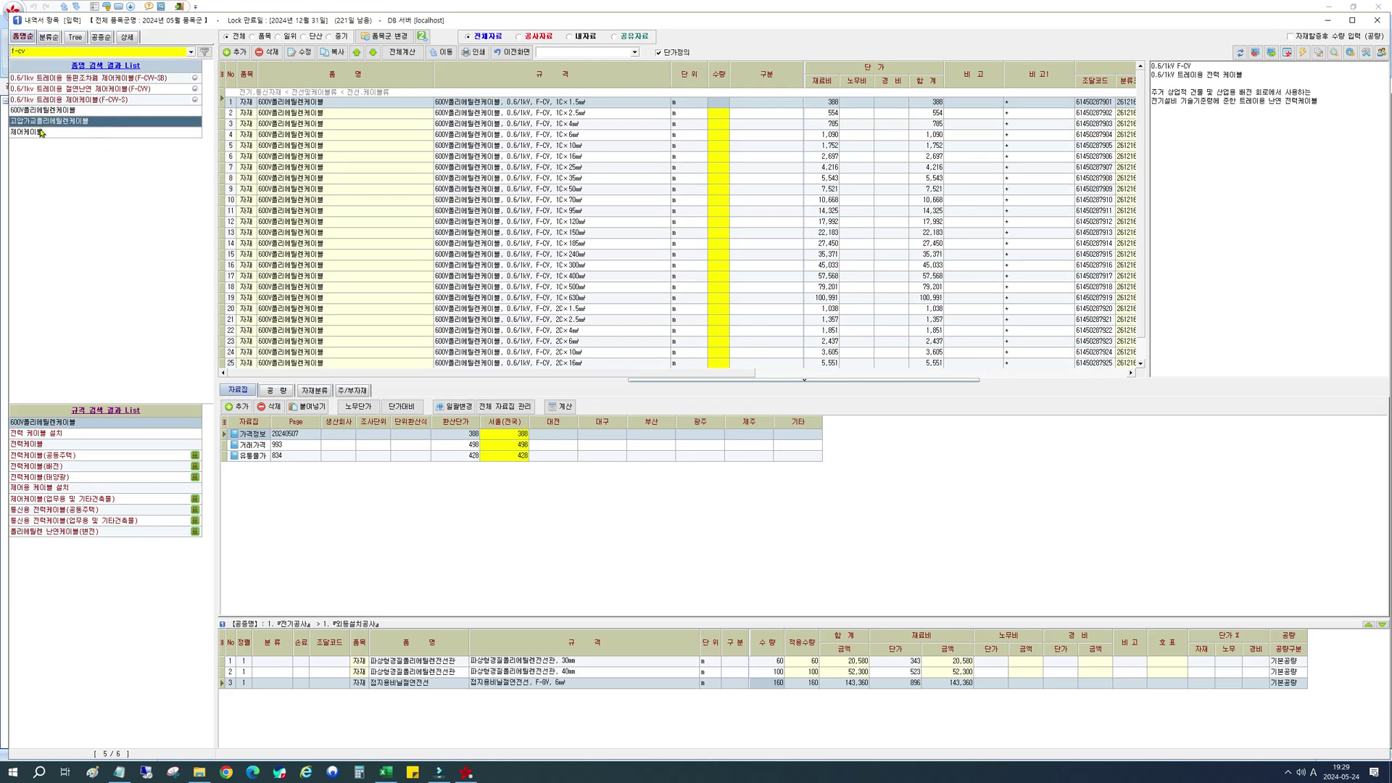
click(42, 133)
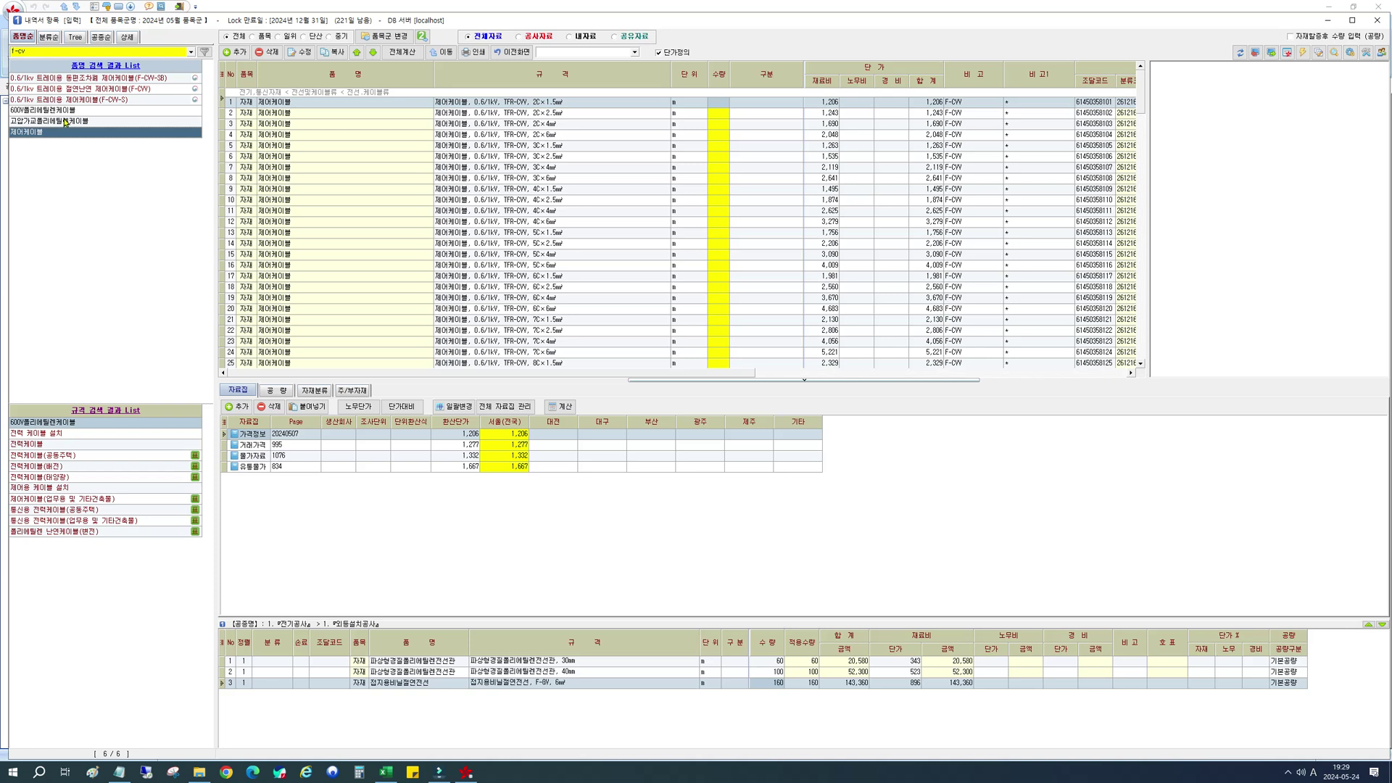
key(Up)
key(Up)
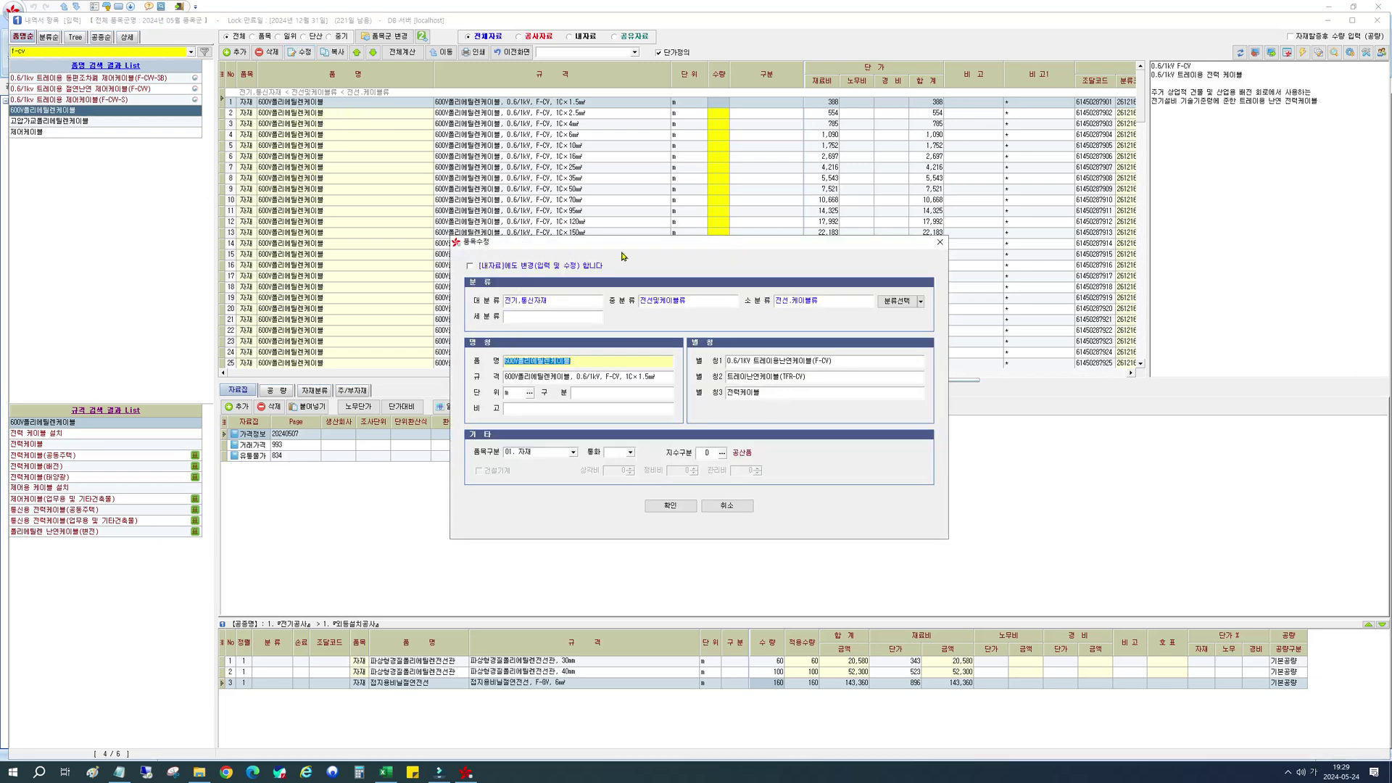
Step: Examine the three aliases of 600V폴리에틸렌케이블 in its item properties, closing them without changes
click(742, 421)
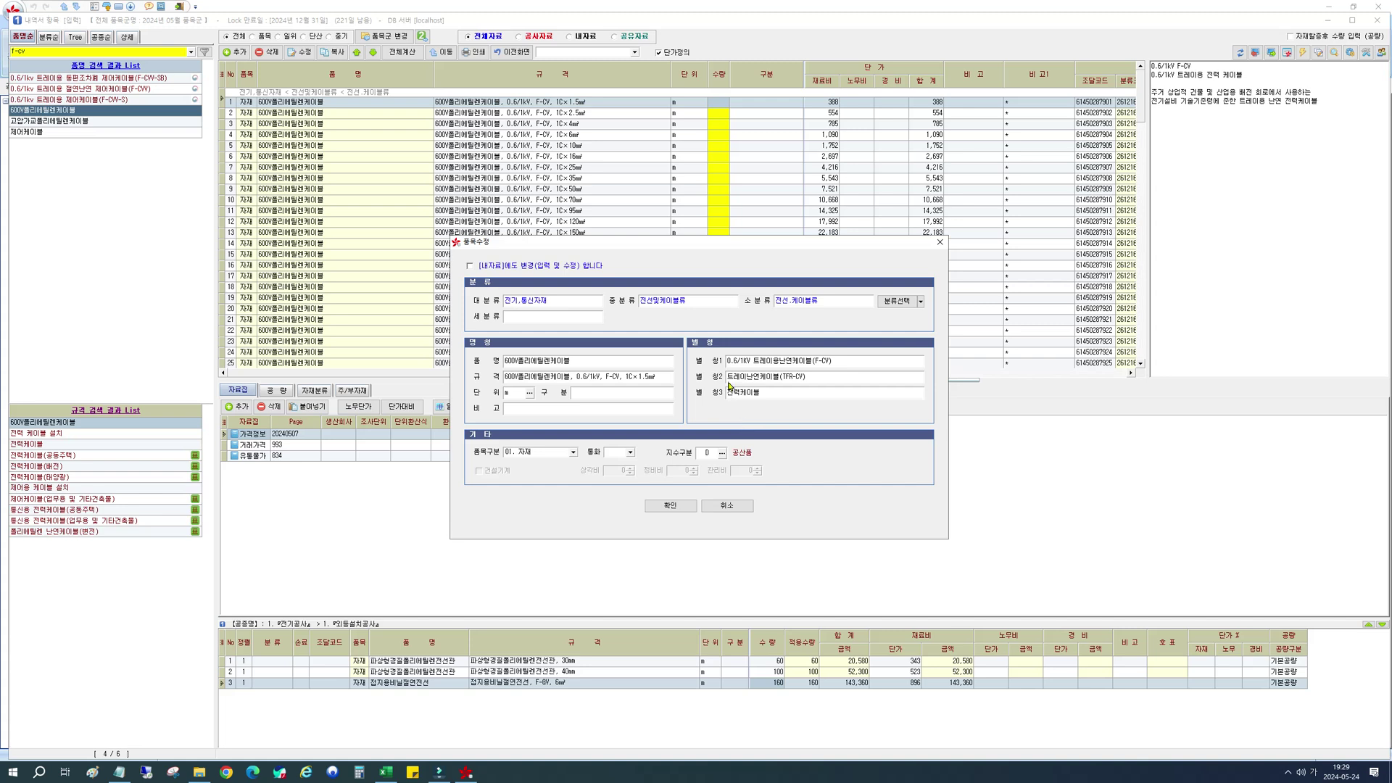
drag(729, 361, 819, 361)
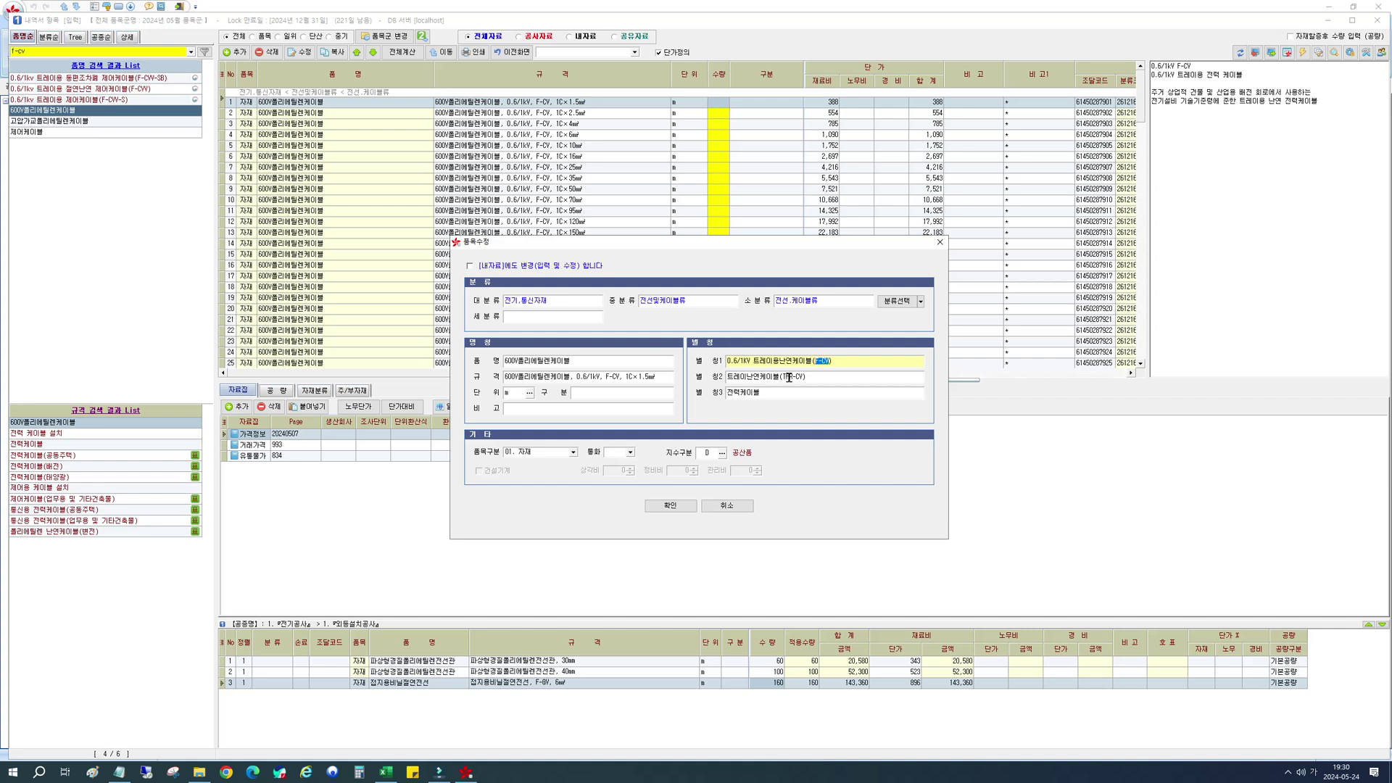
drag(812, 360, 765, 360)
click(759, 360)
drag(841, 362, 813, 362)
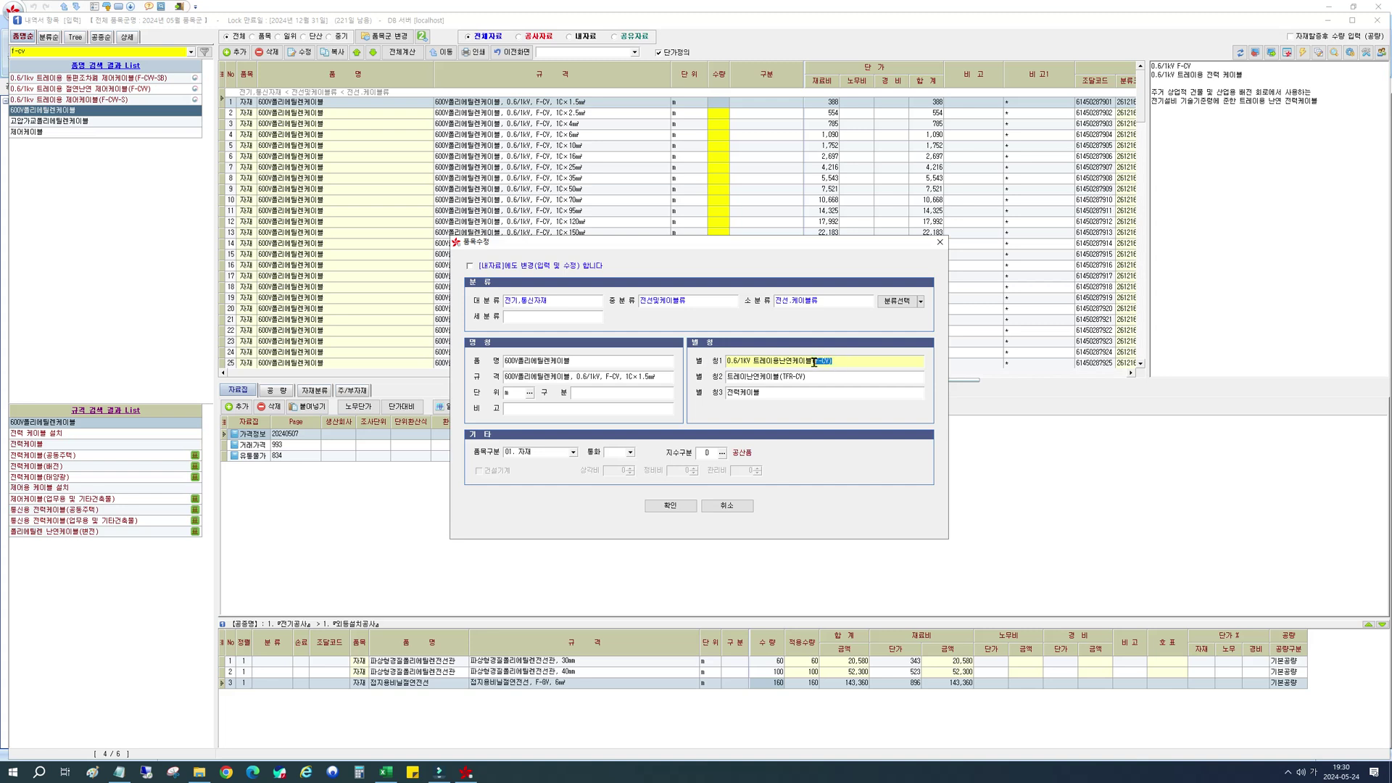
click(728, 505)
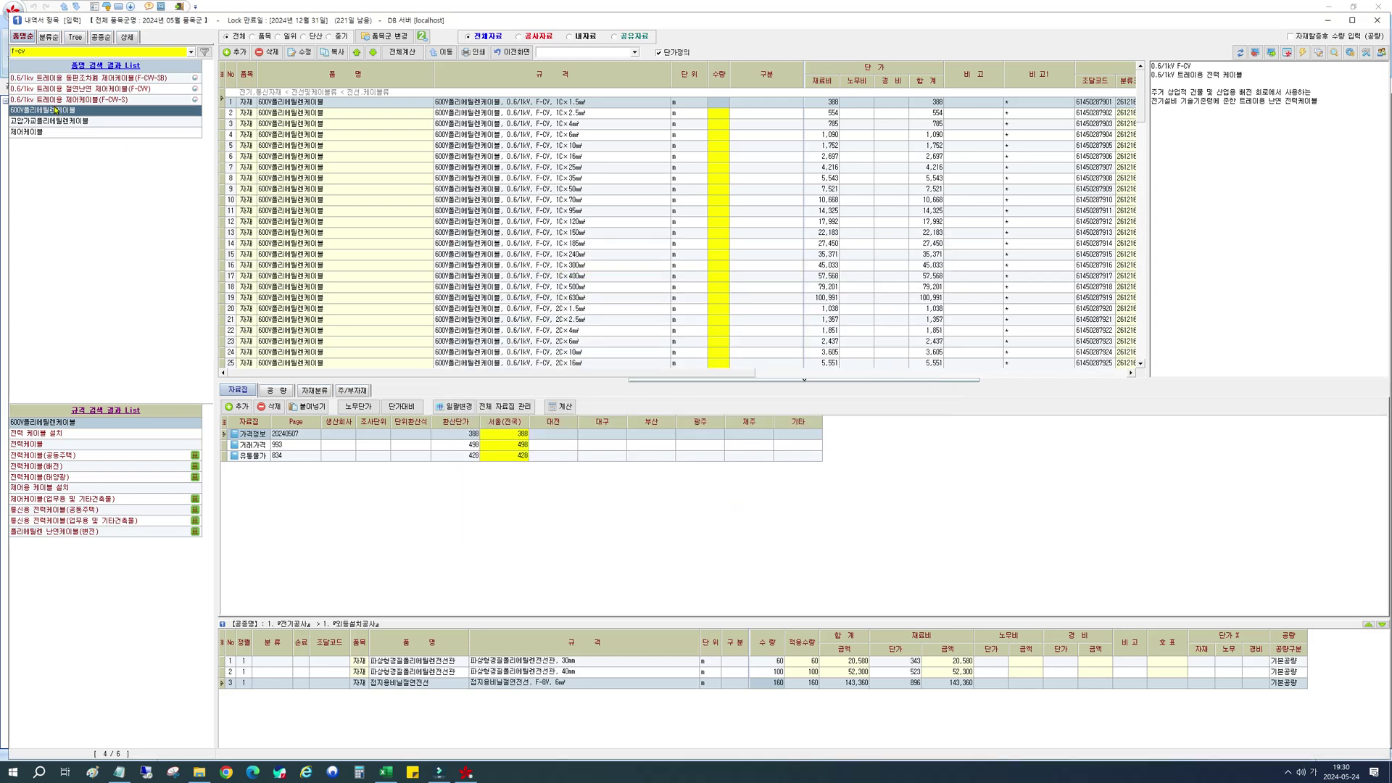
Step: Compare the alias hint of the 600V폴리에틸렌케이블 result with its item properties again, and narrow the search result list
mouse_move(55, 112)
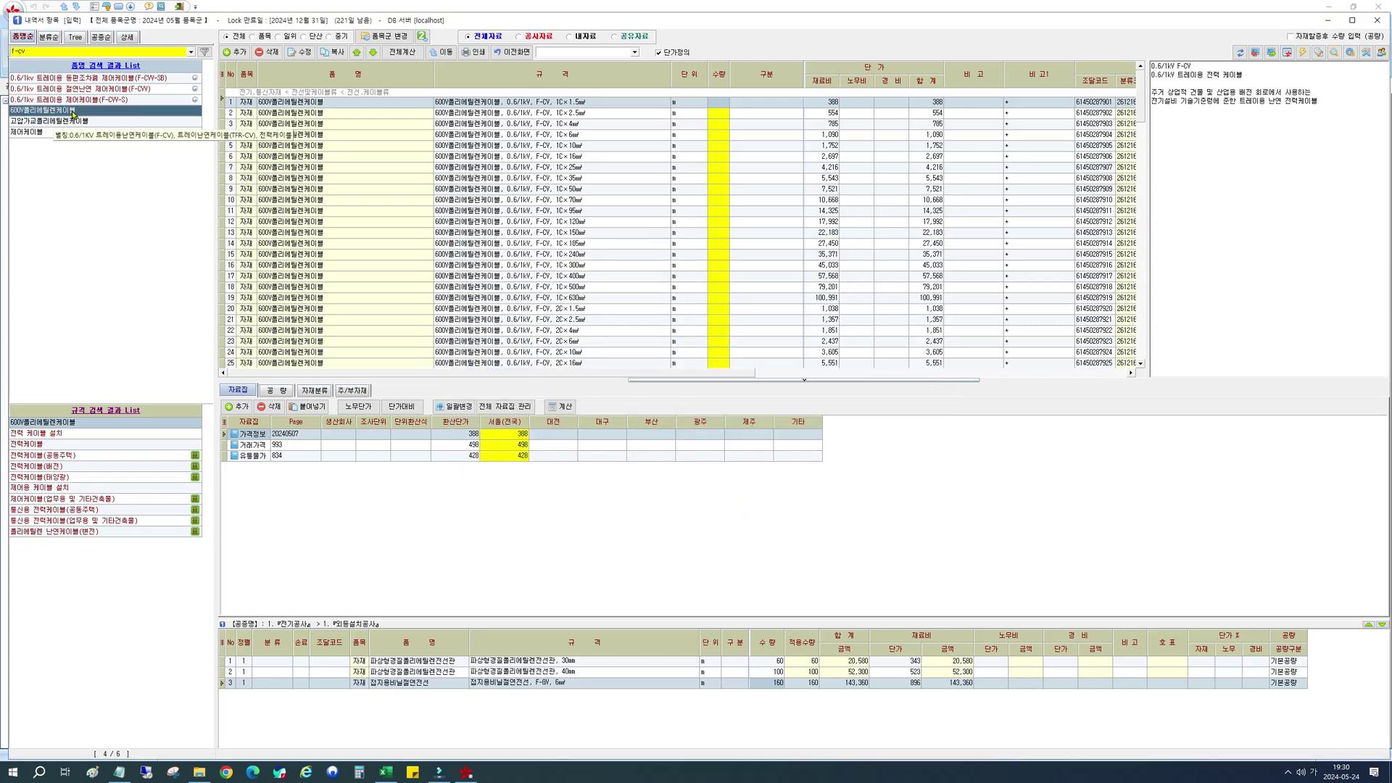
click(311, 61)
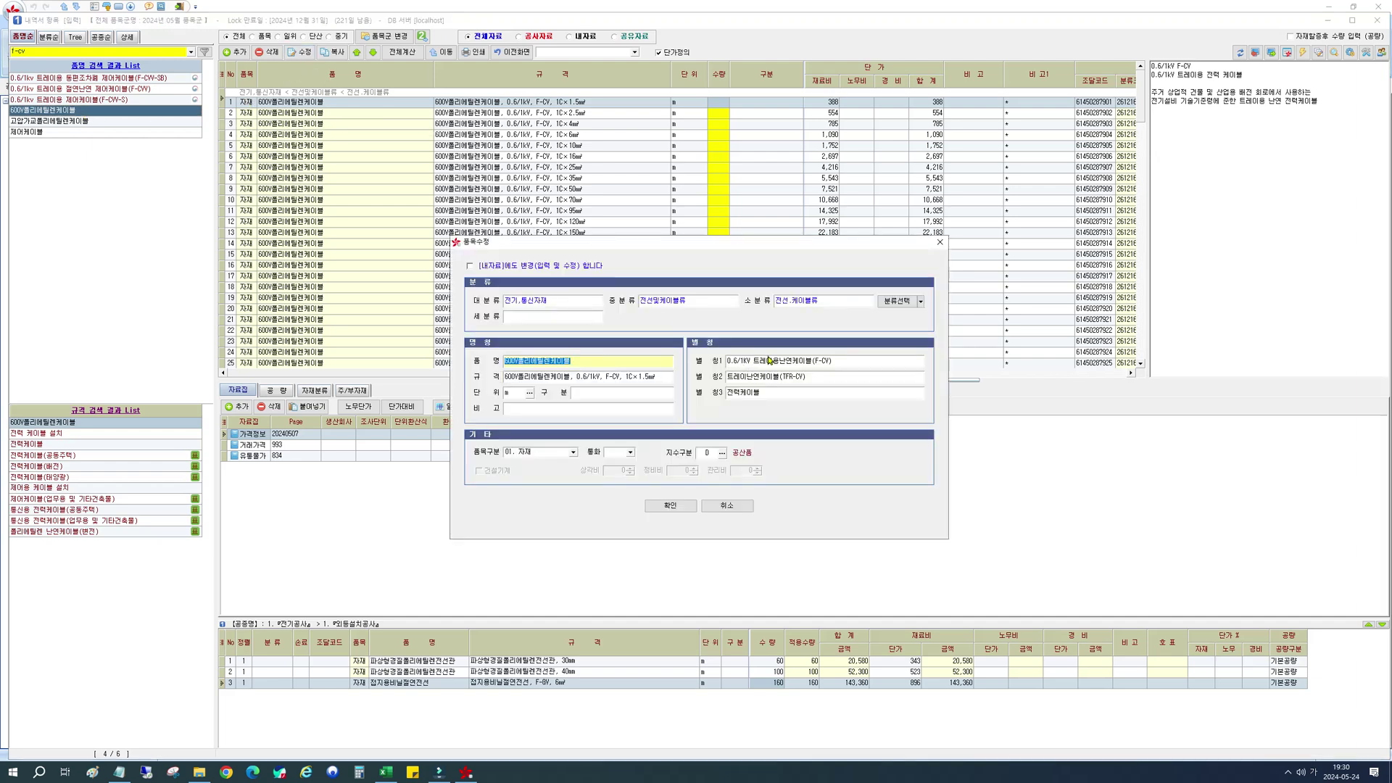
click(727, 506)
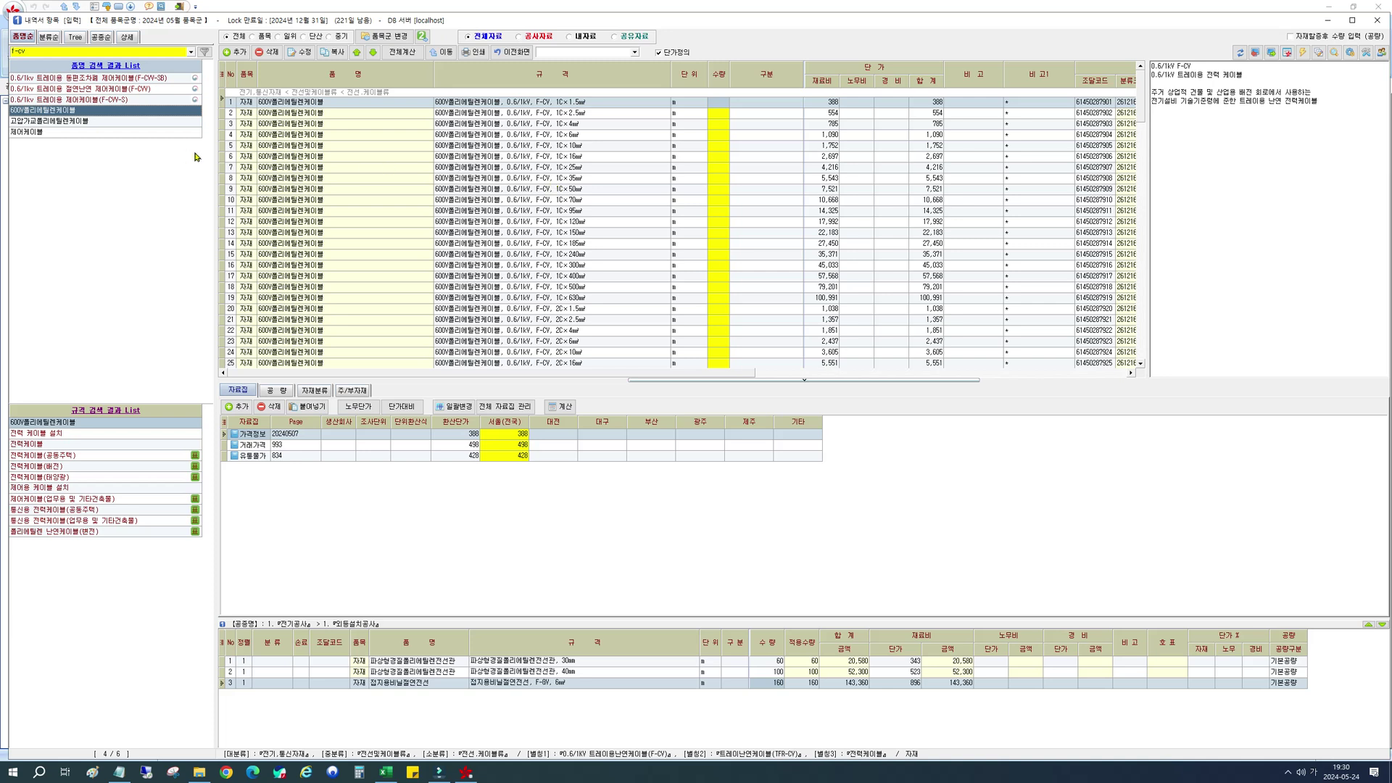
drag(193, 210, 165, 210)
click(274, 53)
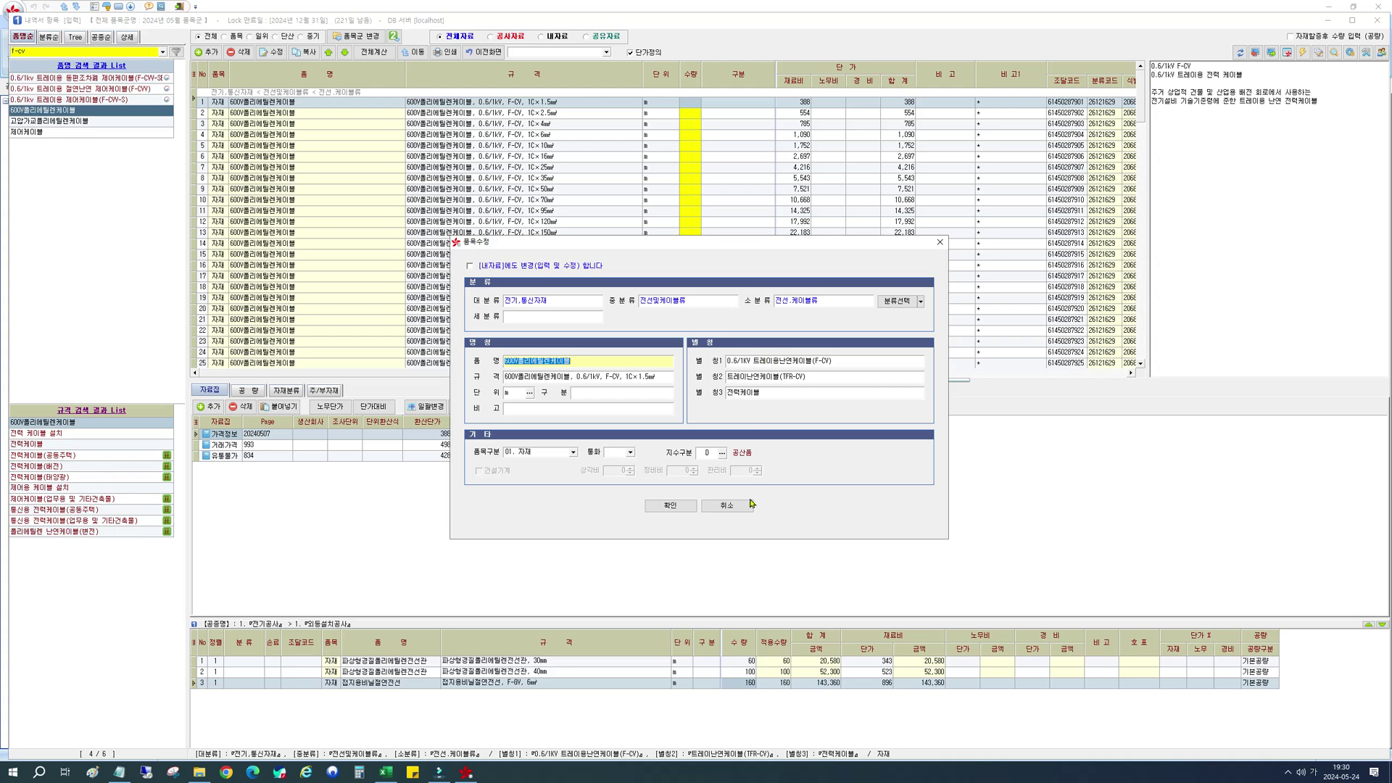
click(740, 508)
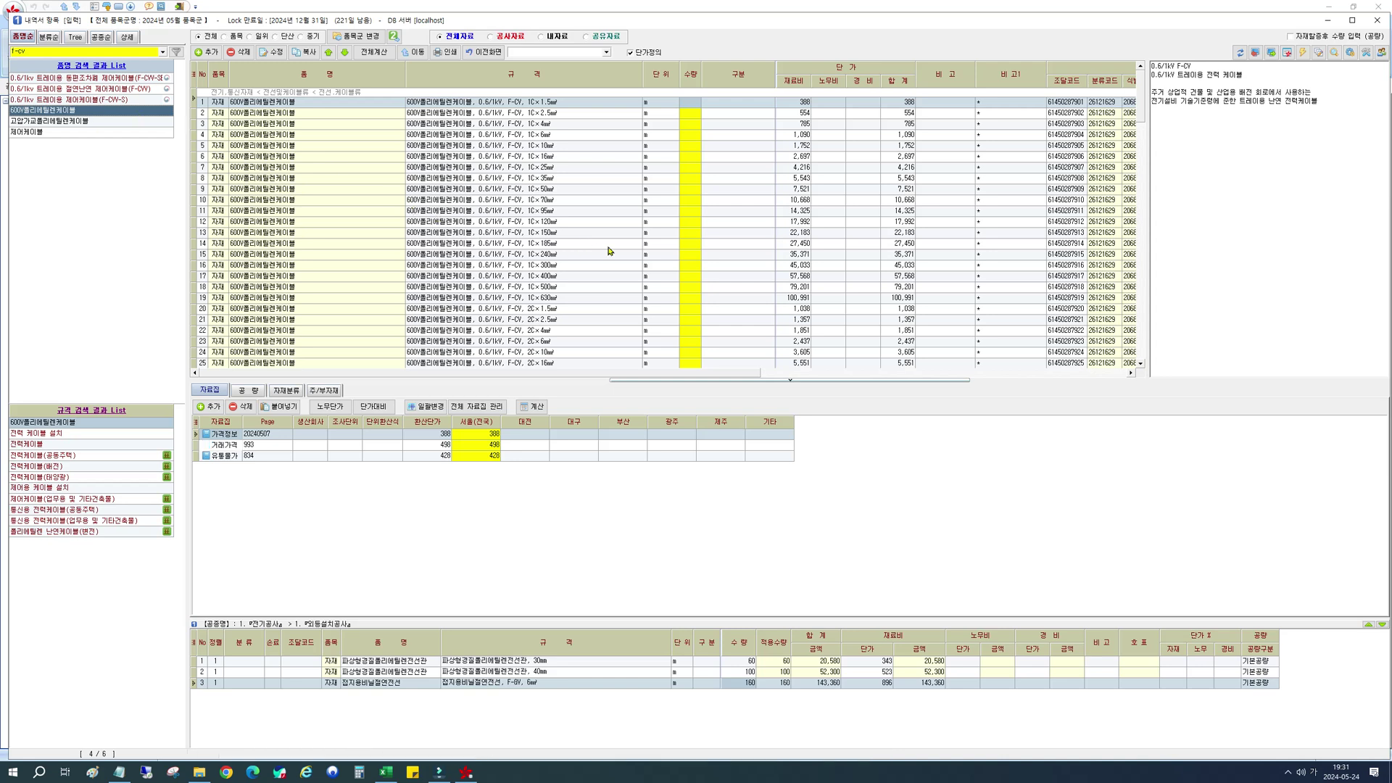
Step: Add 260 m of 600V폴리에틸렌케이블, 0.6/1kV, F-CV, 2C×6㎟ to the breakdown, using 600V폴리에틸렌케이블 as its item name
click(654, 355)
click(688, 344)
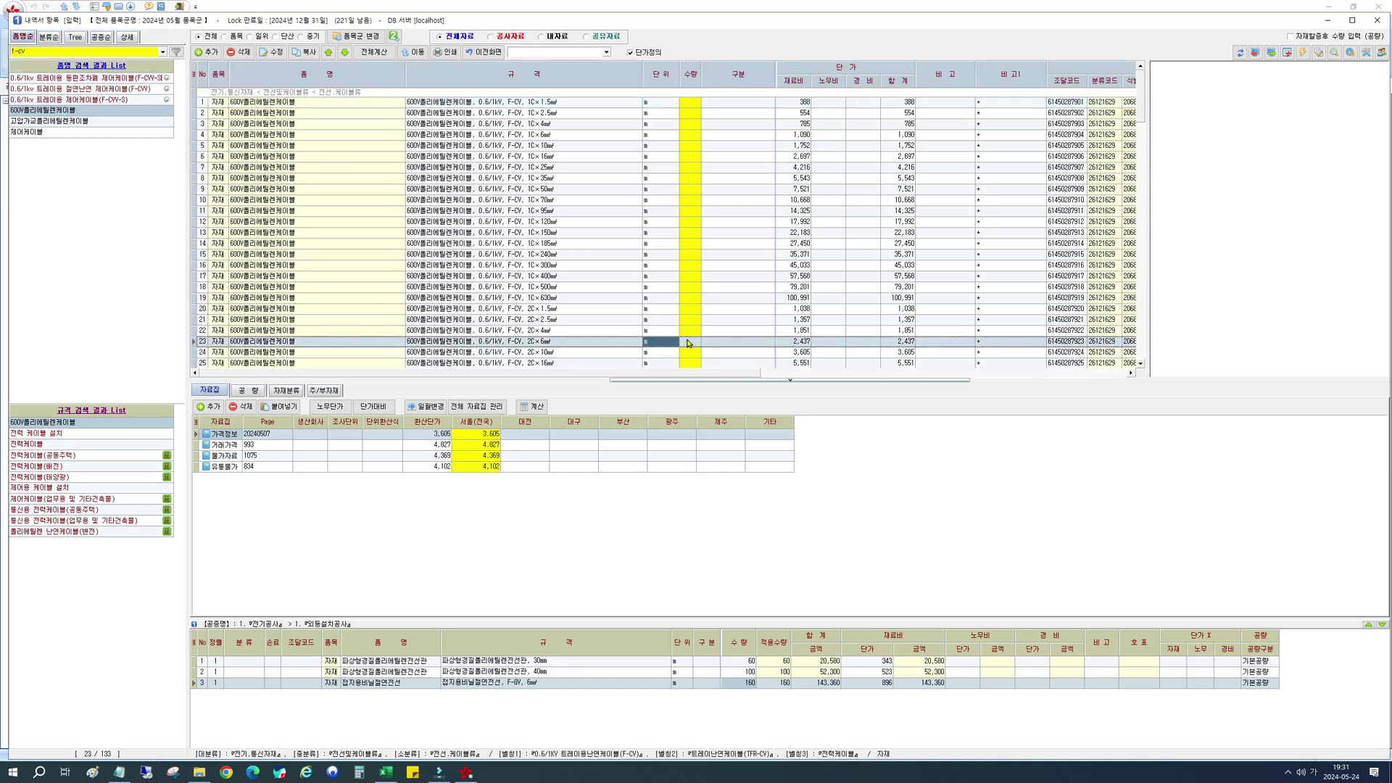
click(689, 345)
text(260)
key(Return)
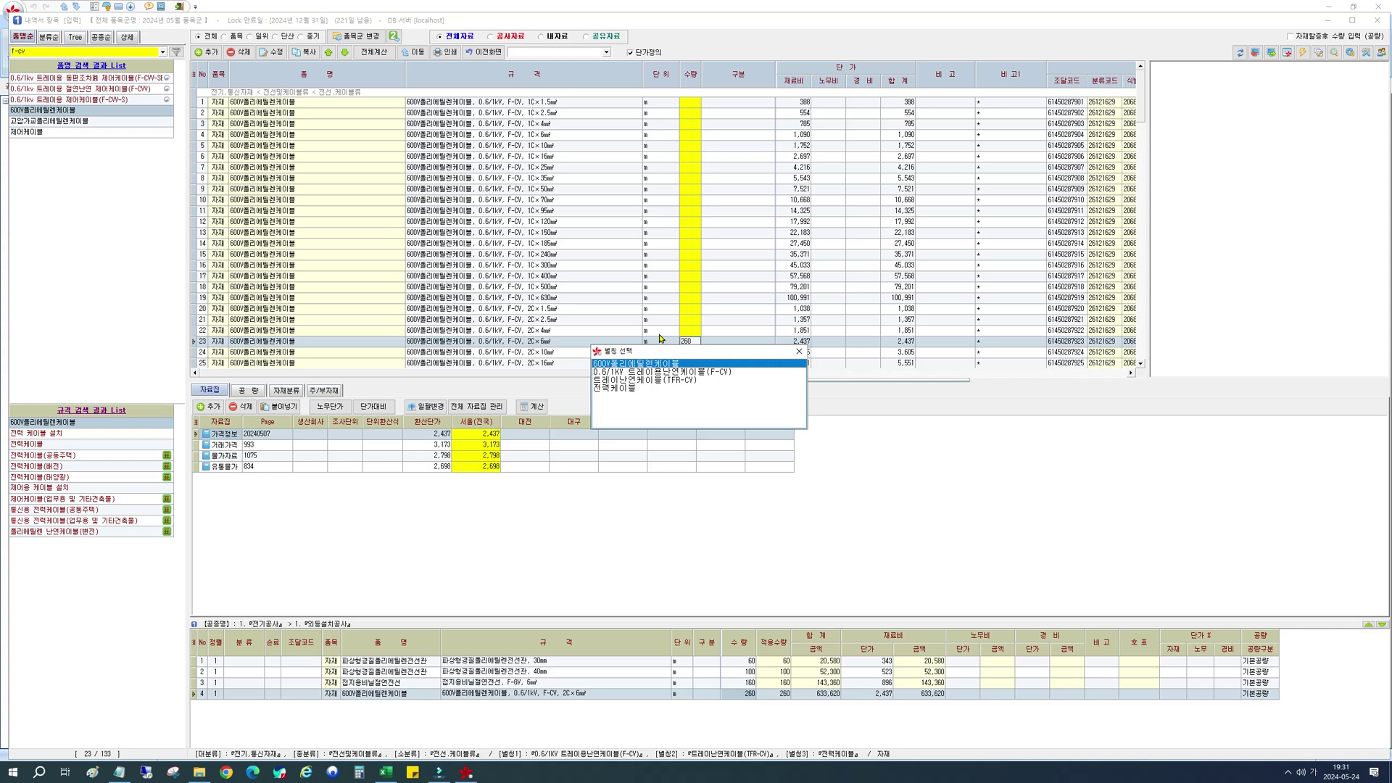
key(Return)
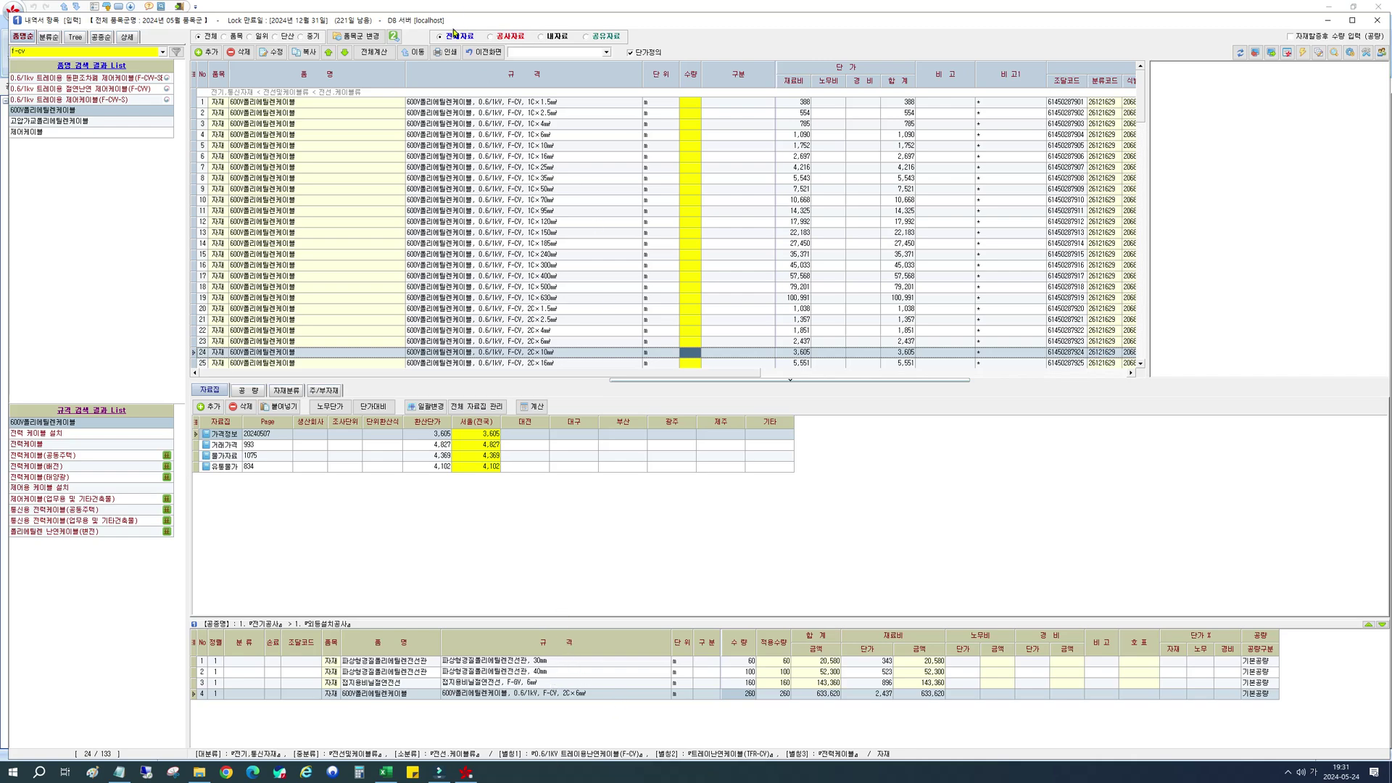
Step: Move the item entry window aside and close it to return to the 외등설치공사 breakdown
drag(456, 20, 660, 22)
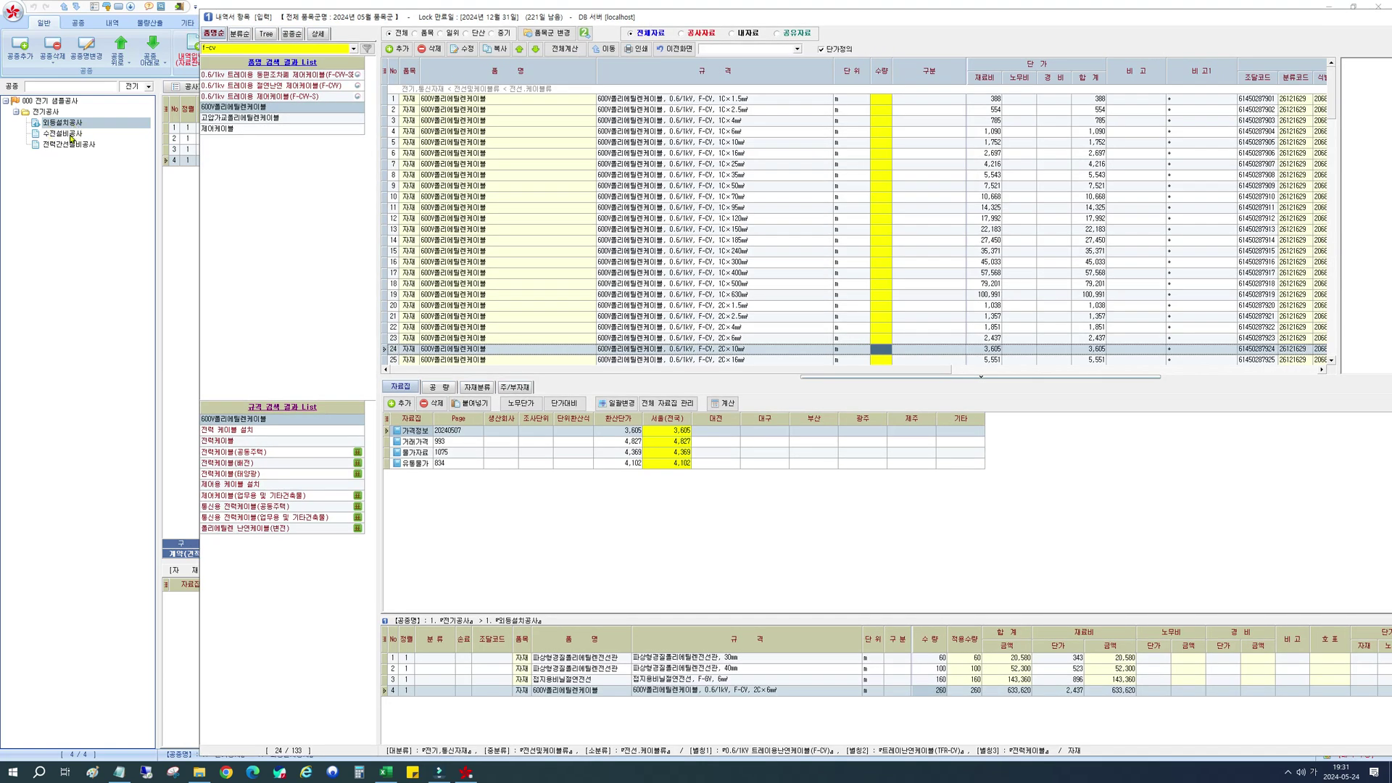
key(alt+Tab)
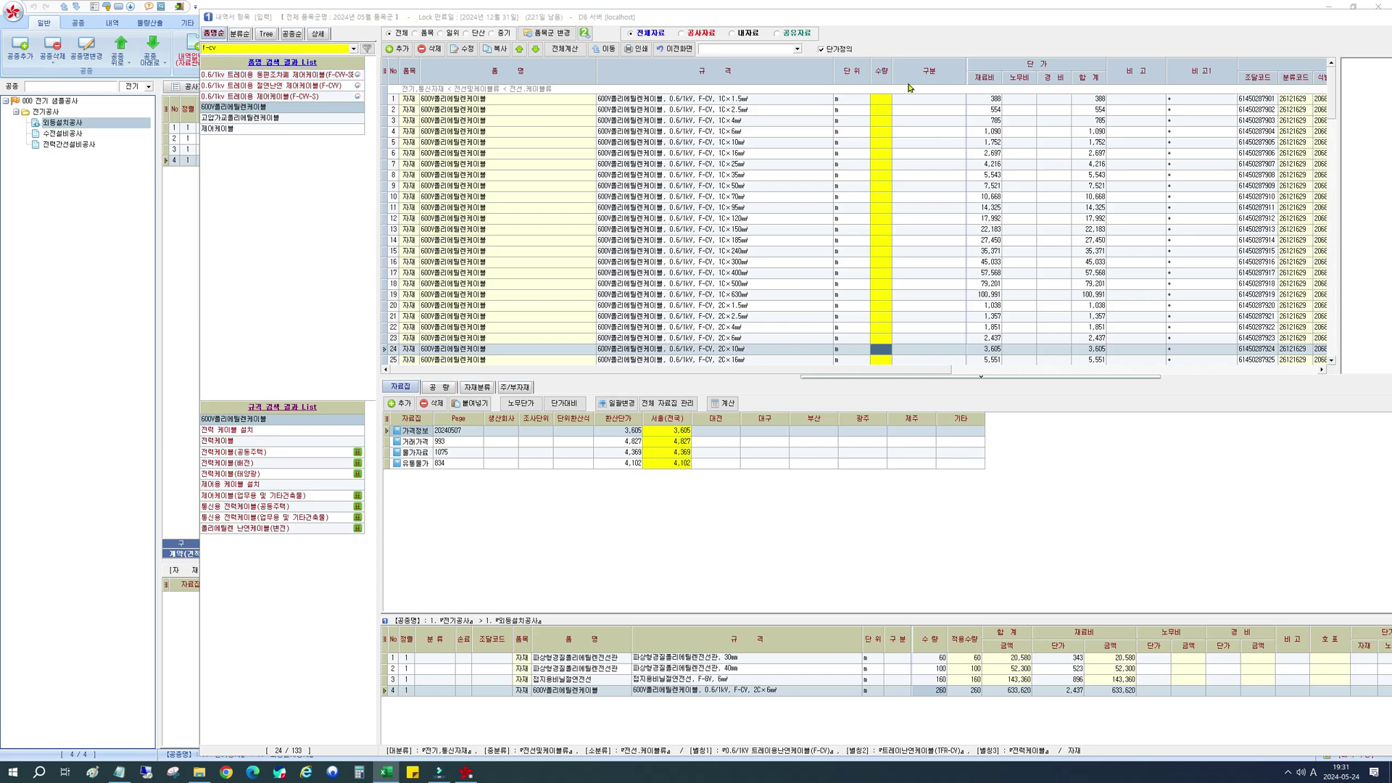
double_click(873, 24)
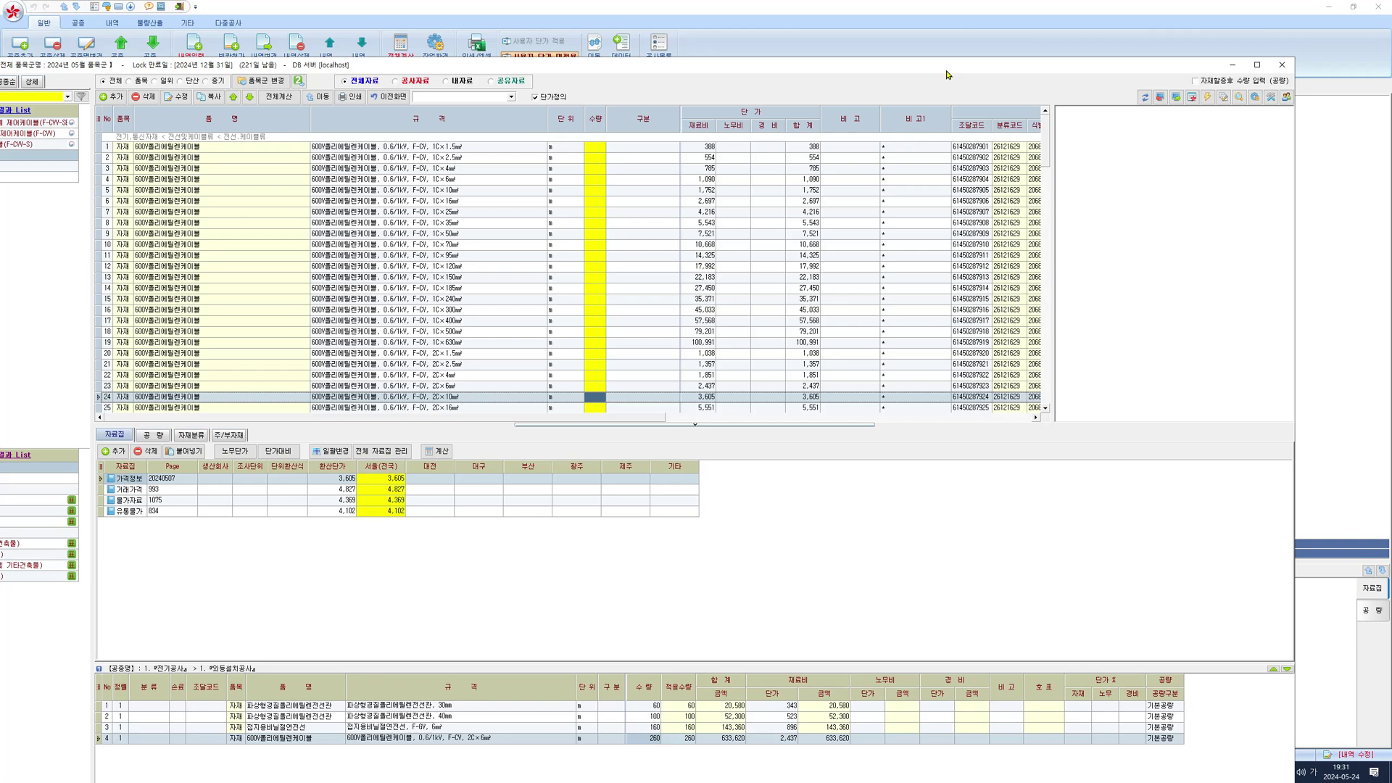
click(1280, 66)
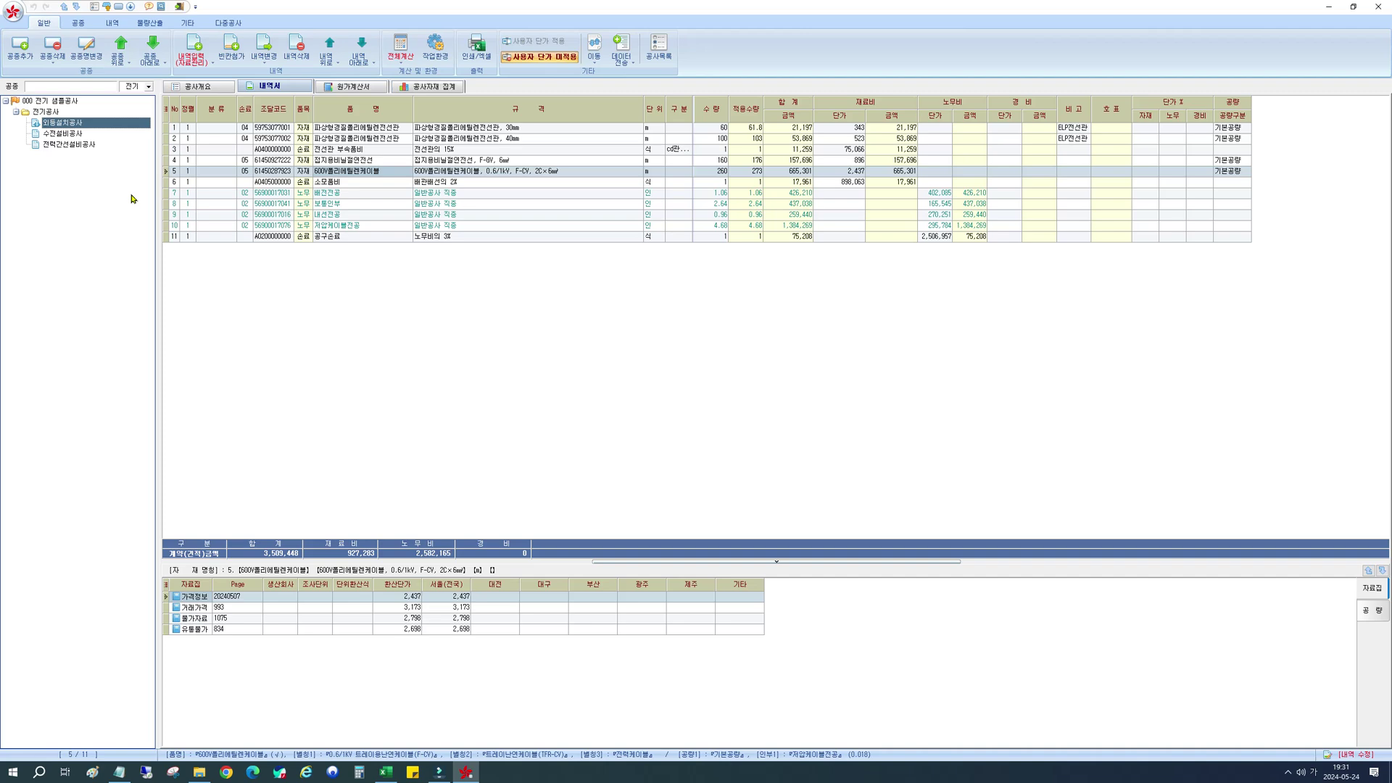
Step: Open item entry for the 수전설비공사 category and position its window so that the work category tree stays accessible
click(58, 134)
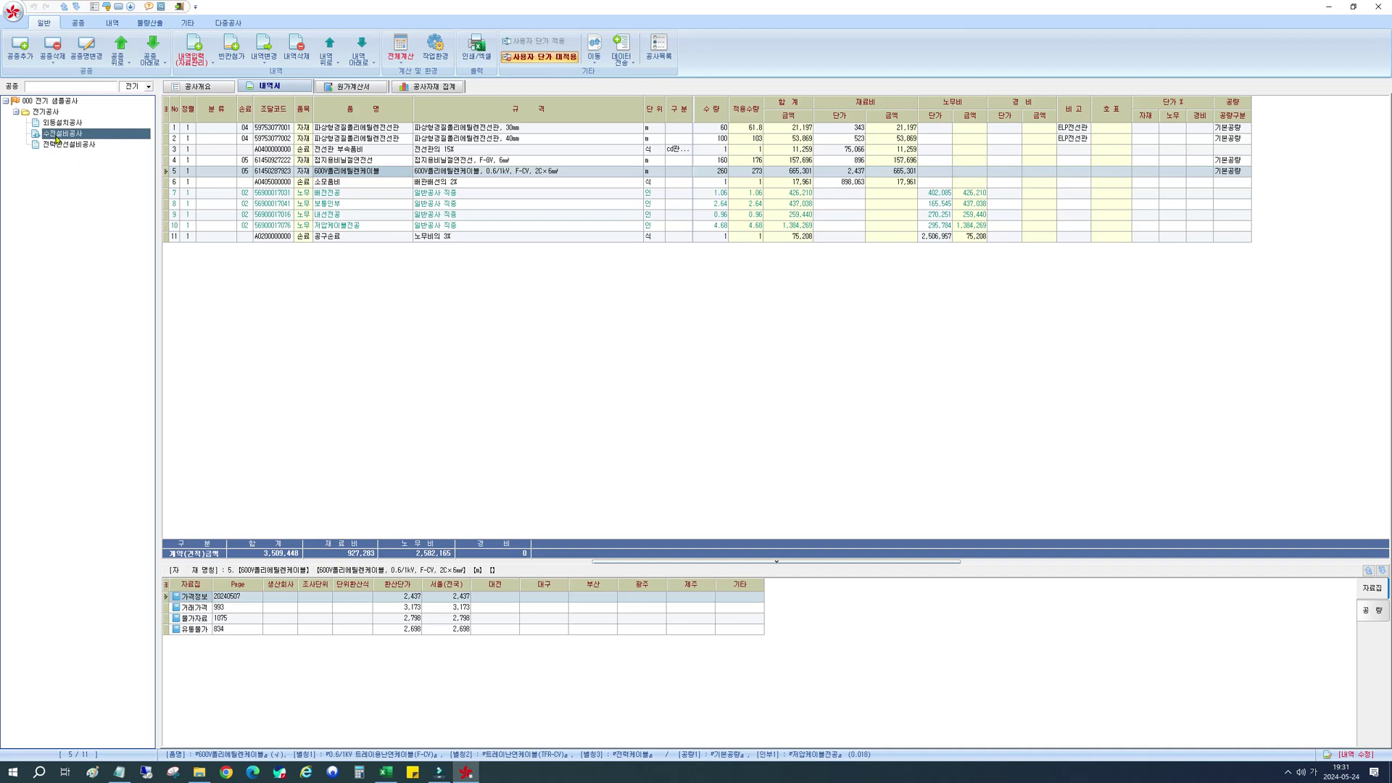
click(193, 49)
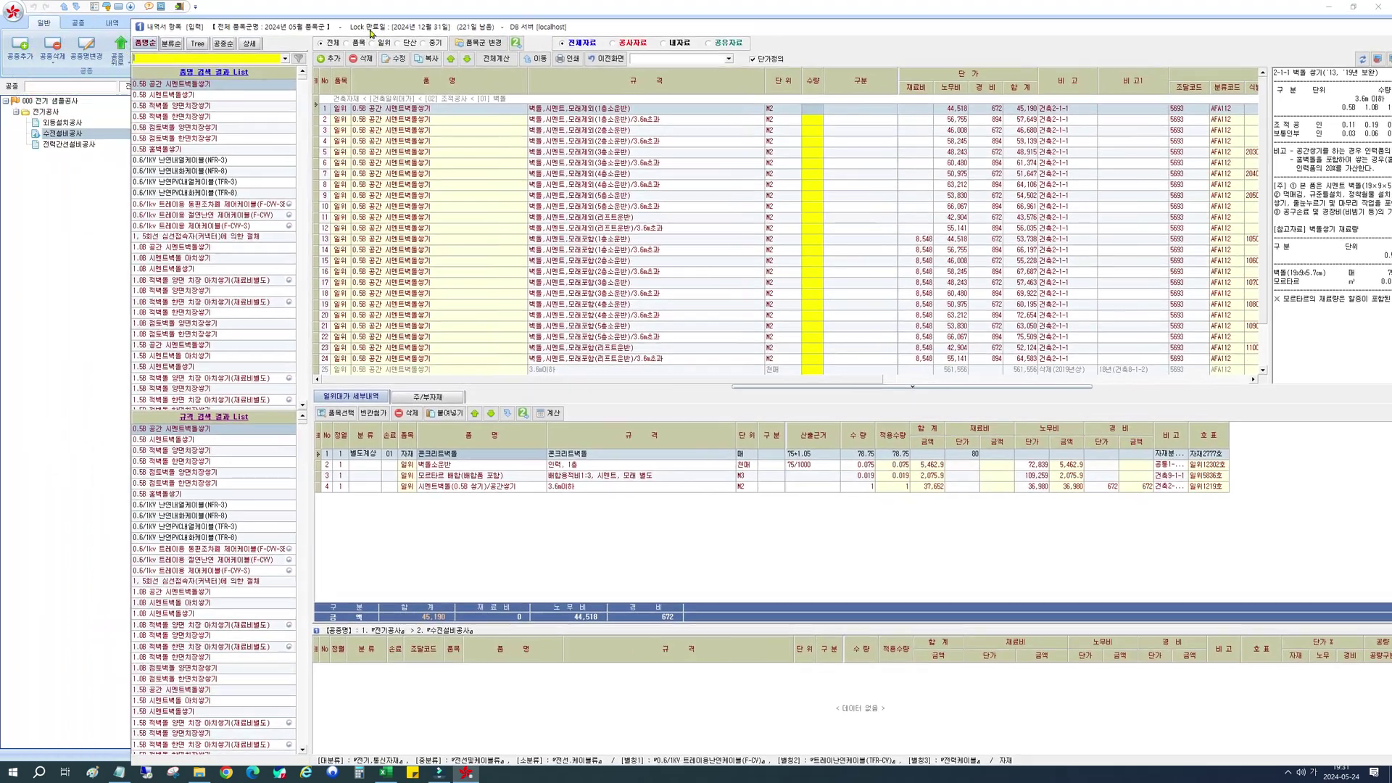
drag(371, 32, 403, 15)
drag(405, 16, 412, 29)
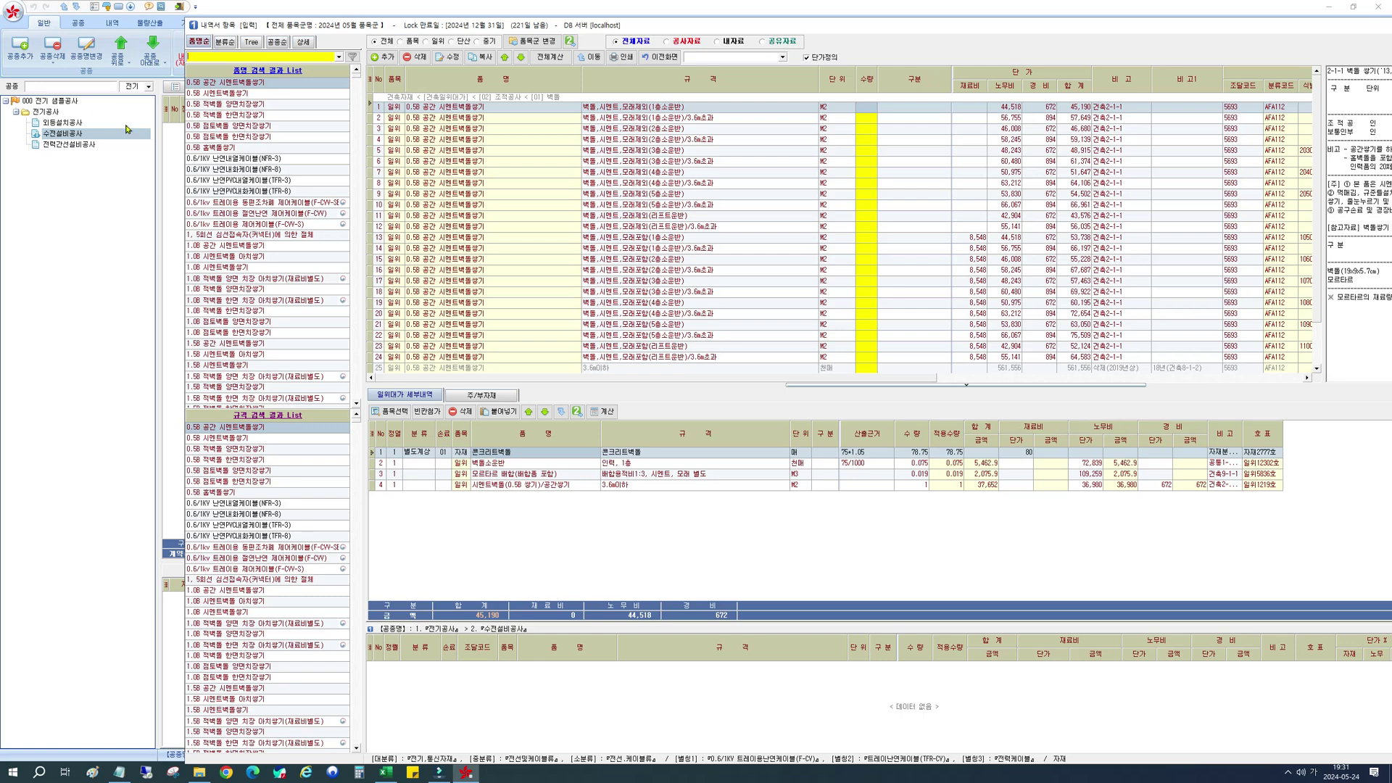
Step: Switch the open item entry window among 외등설치공사, 수전설비공사 and 전력간선설비공사 to check each category's breakdown
click(68, 123)
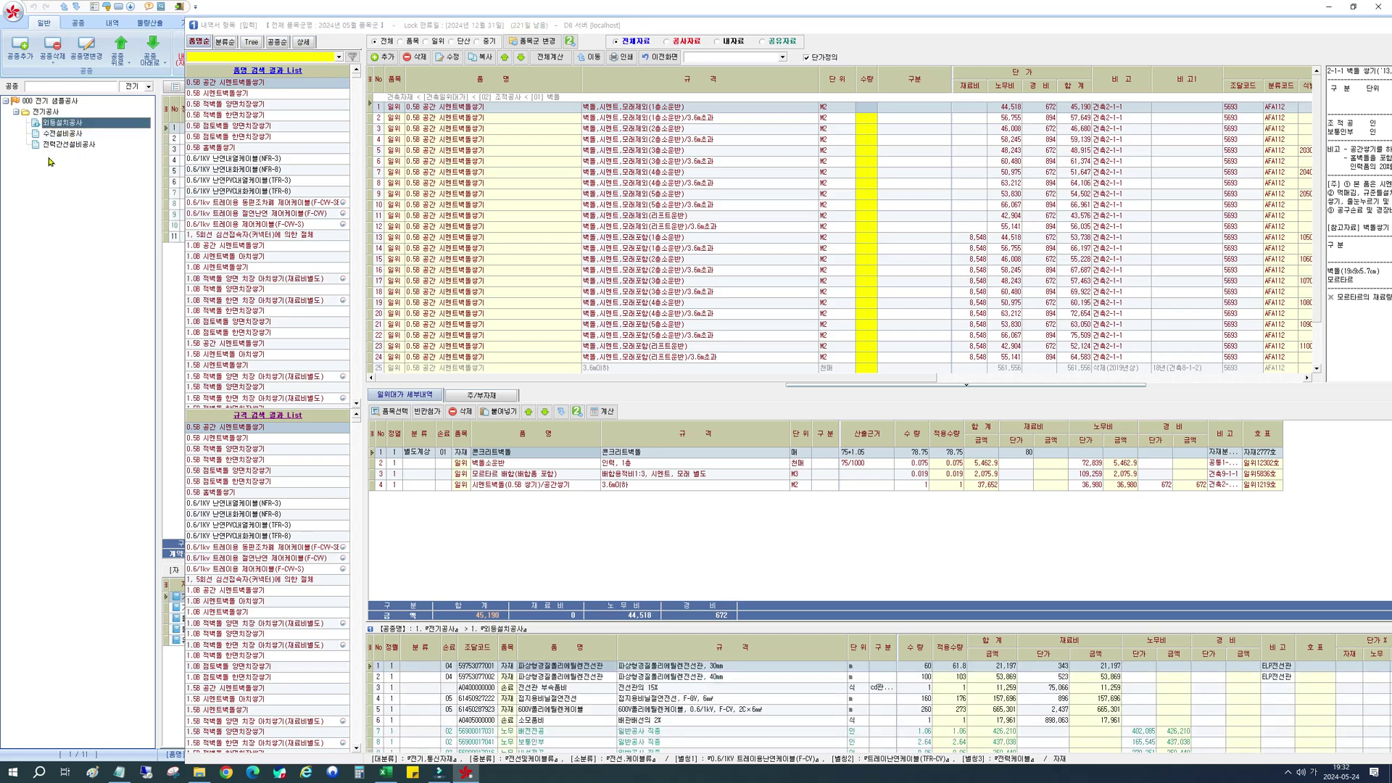
click(61, 135)
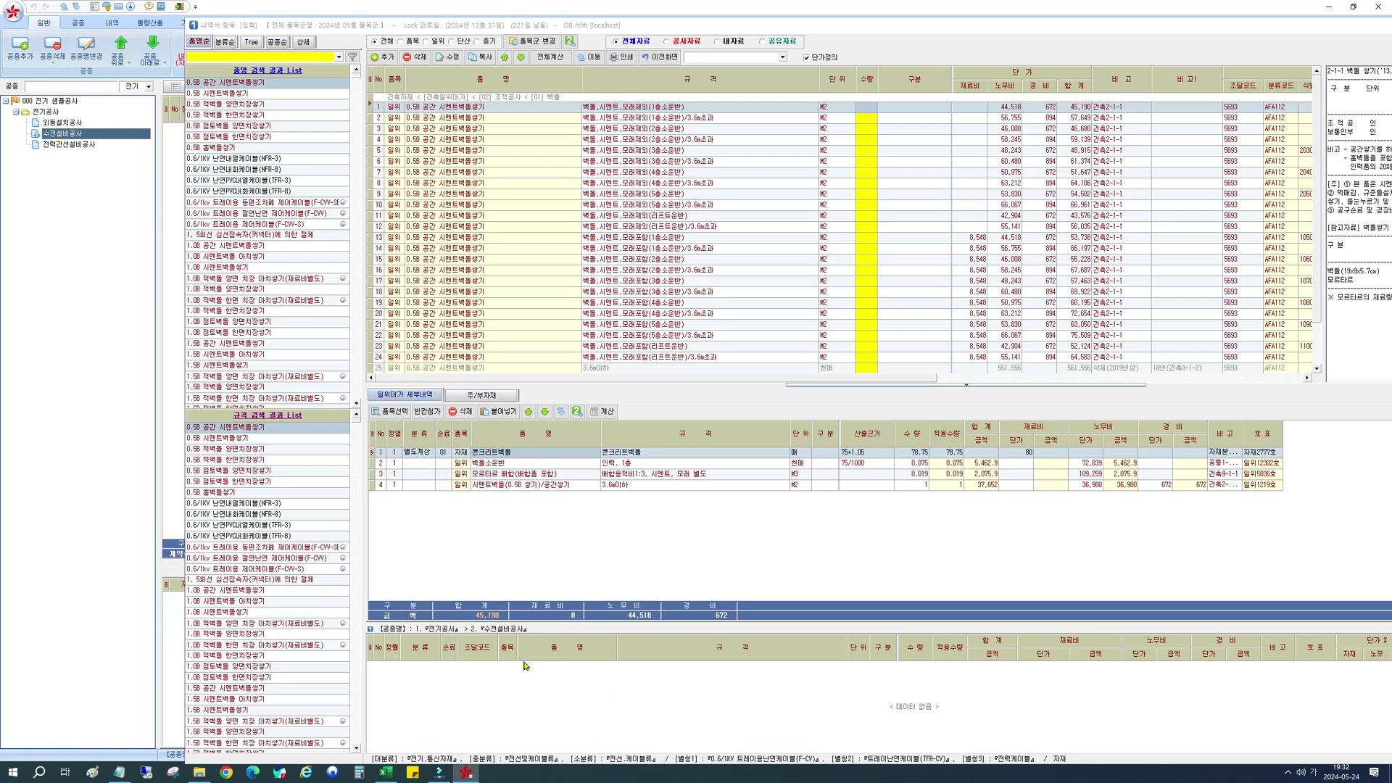
click(232, 55)
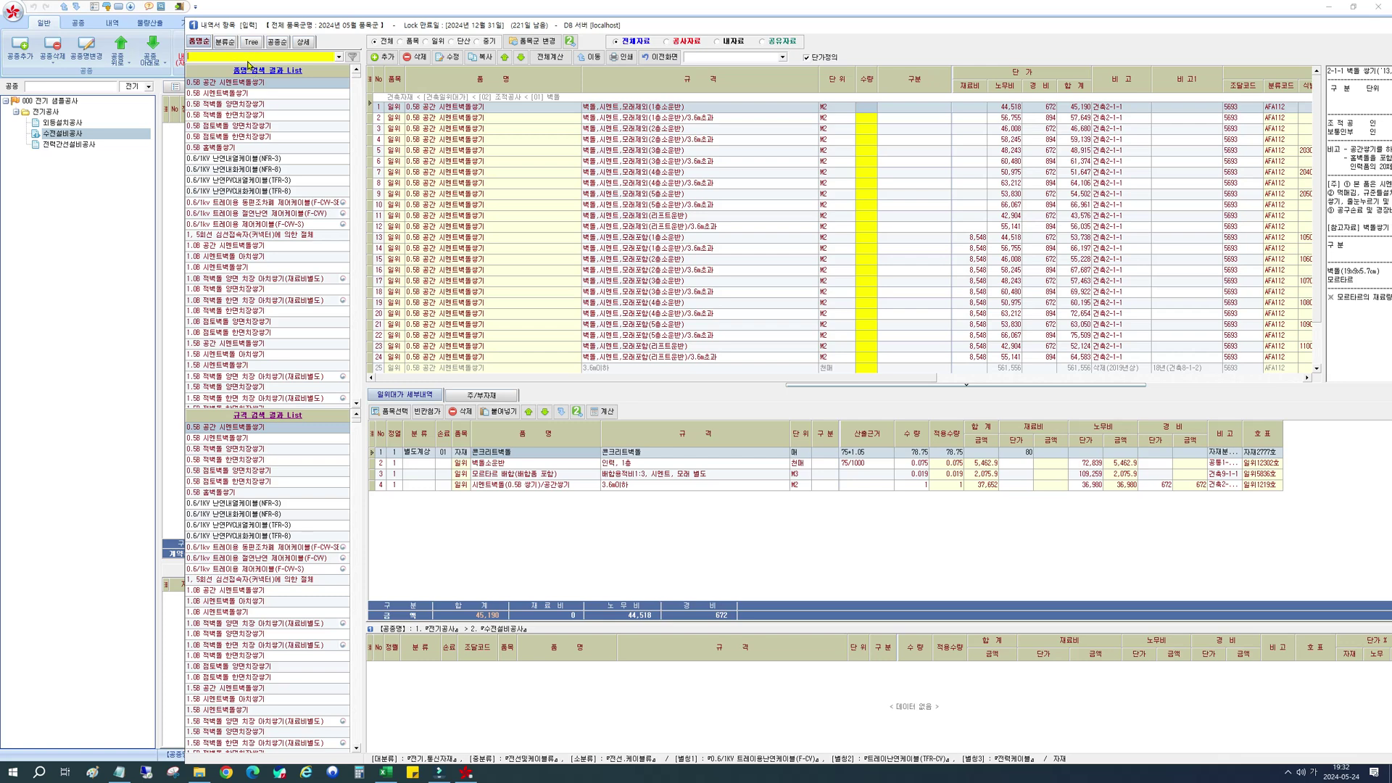
click(60, 145)
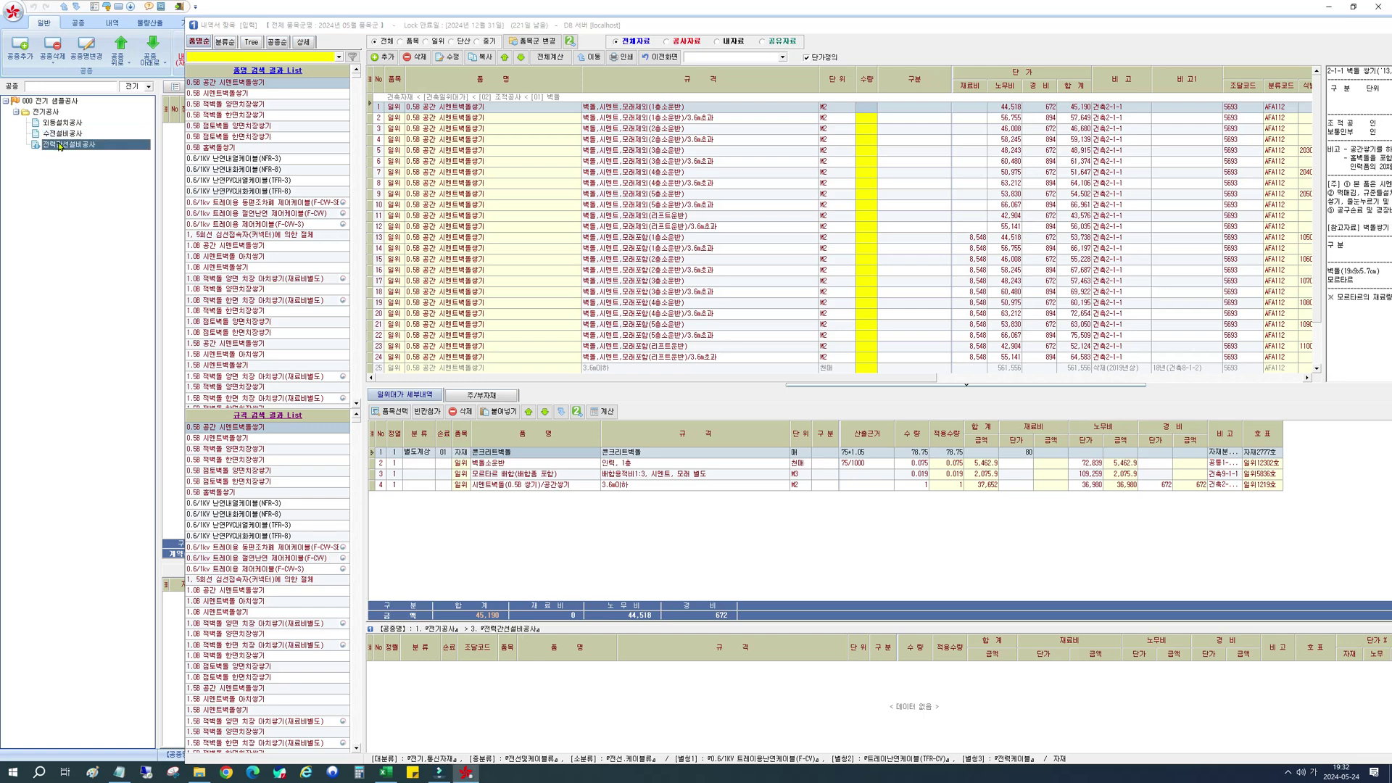
Step: Select the 수전설비공사 category, search the item names for 합성수지 and move the entry window aside
click(63, 135)
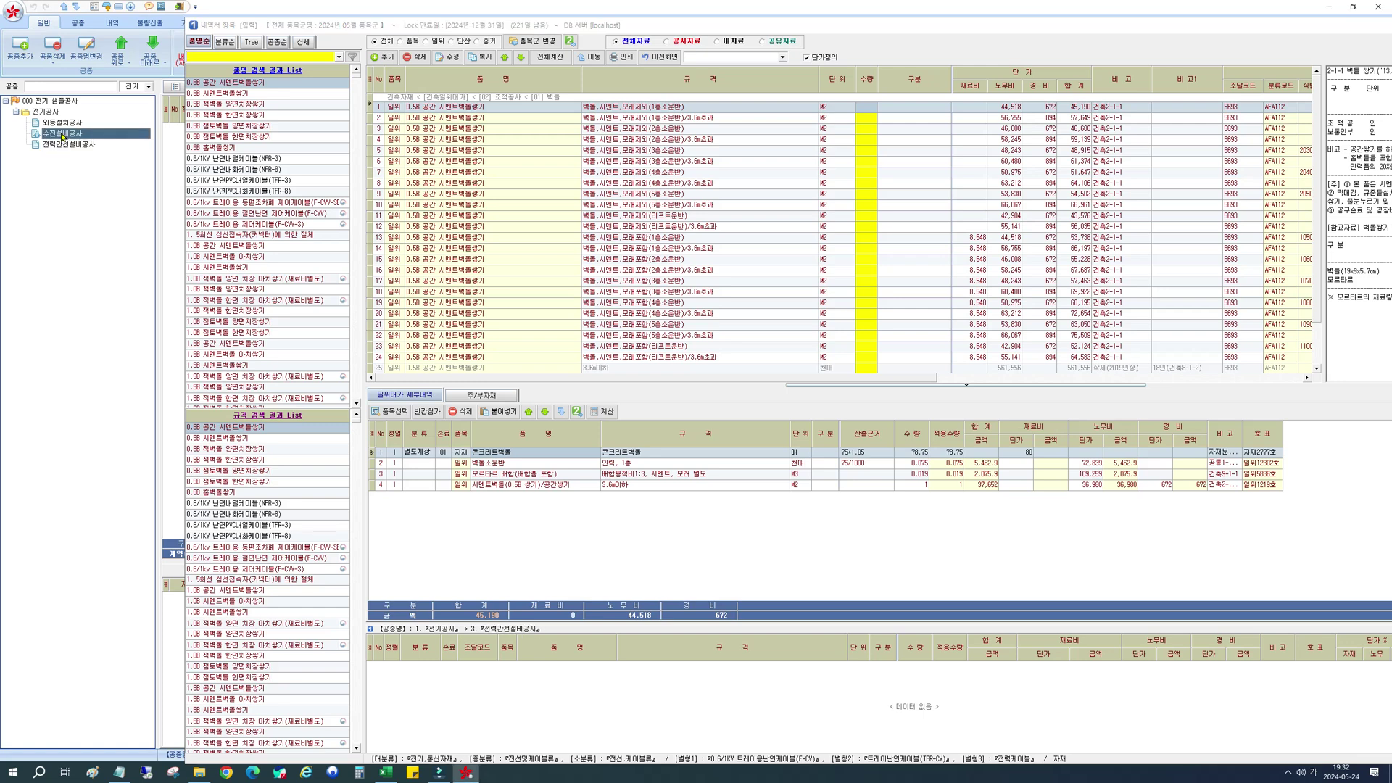
click(238, 55)
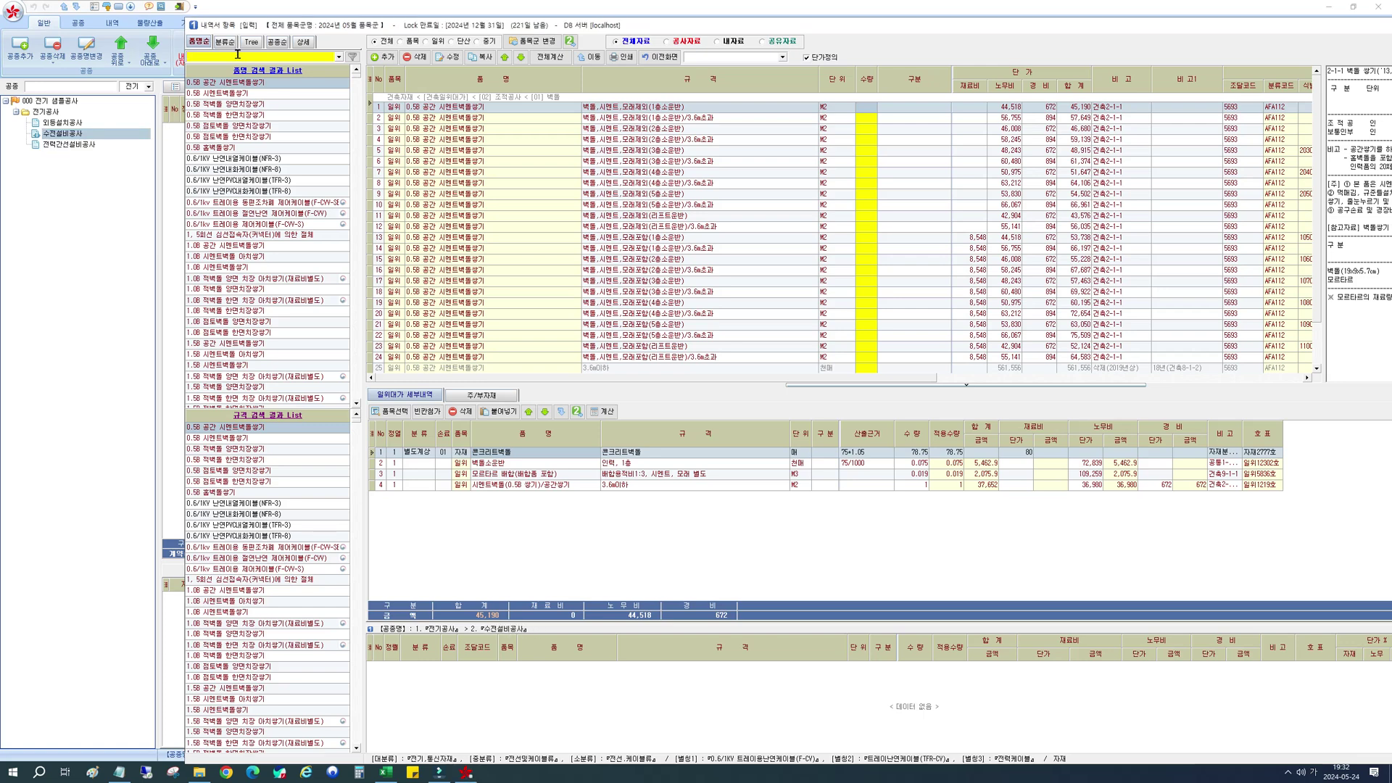
text(합성수지)
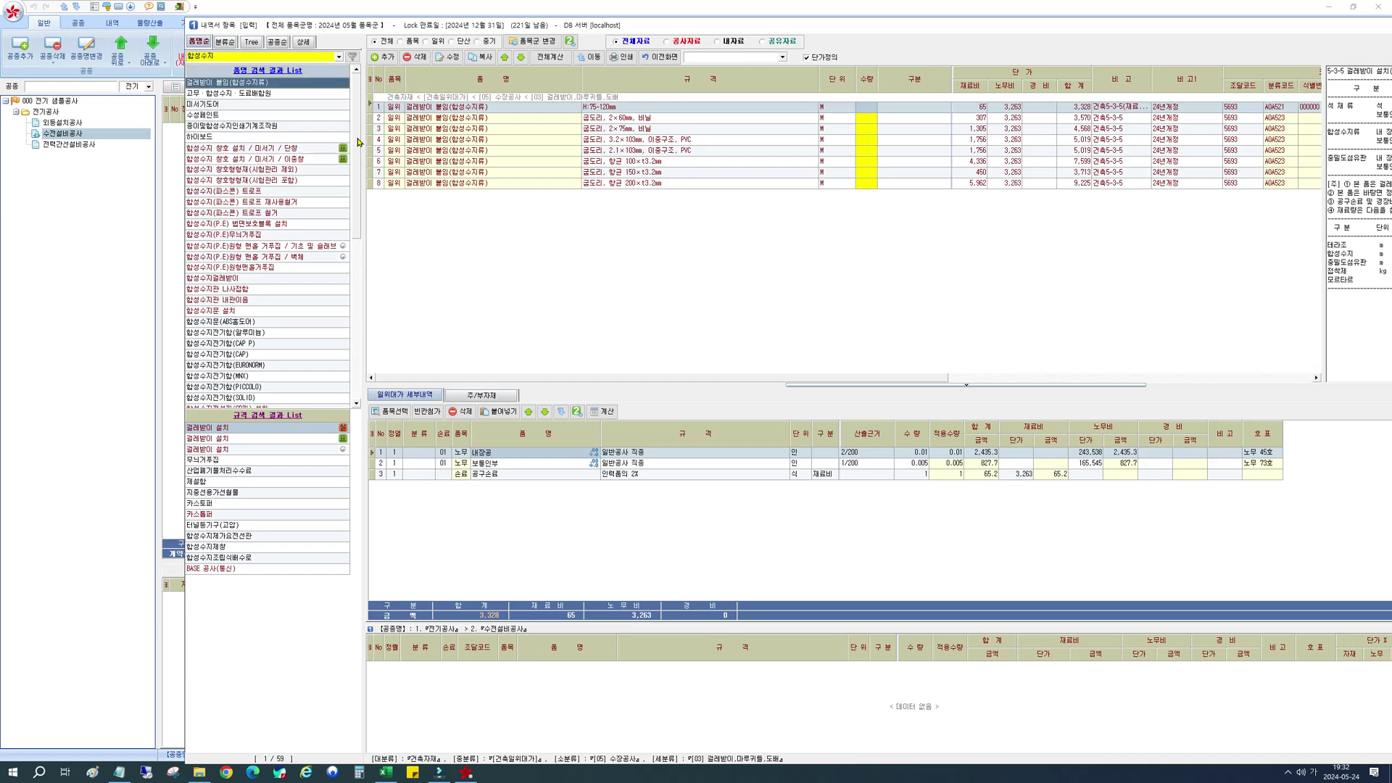
drag(358, 141, 361, 284)
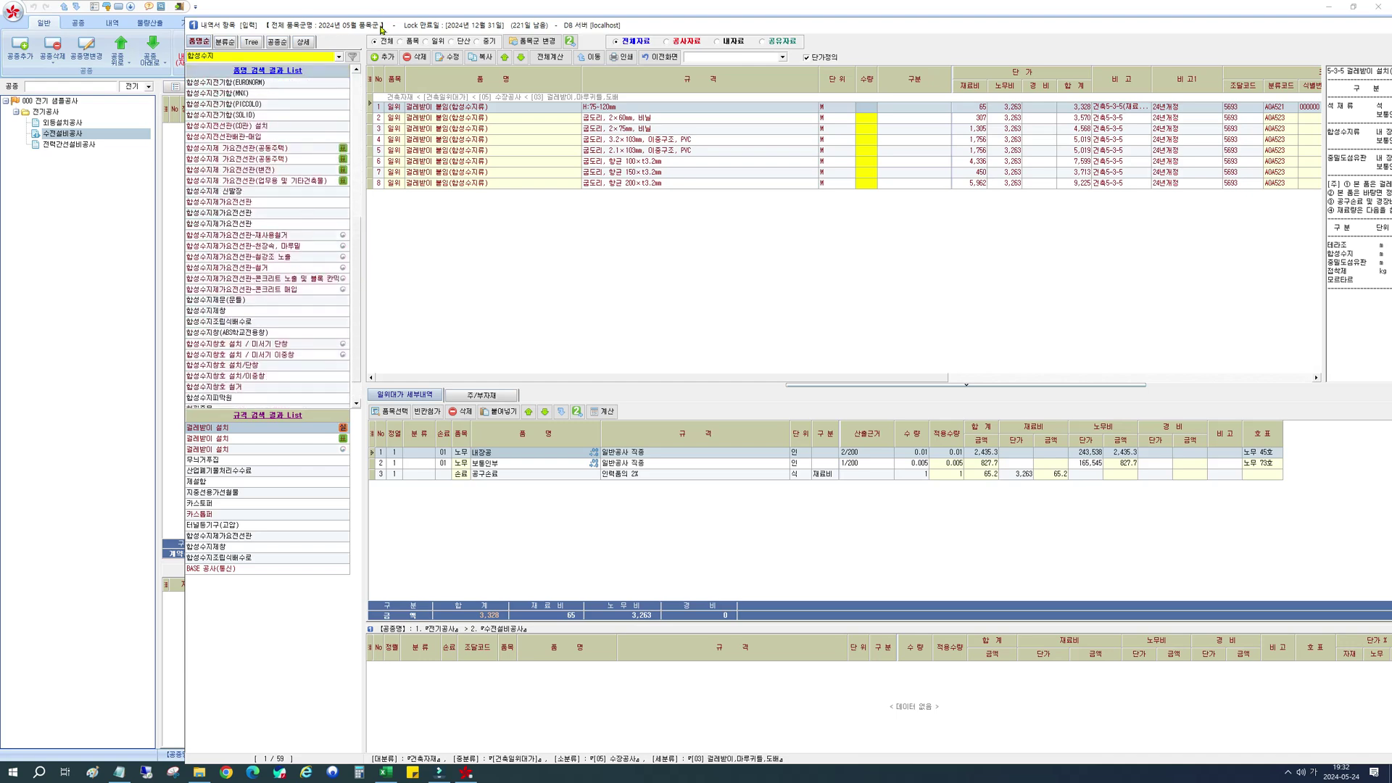
drag(383, 28, 251, 20)
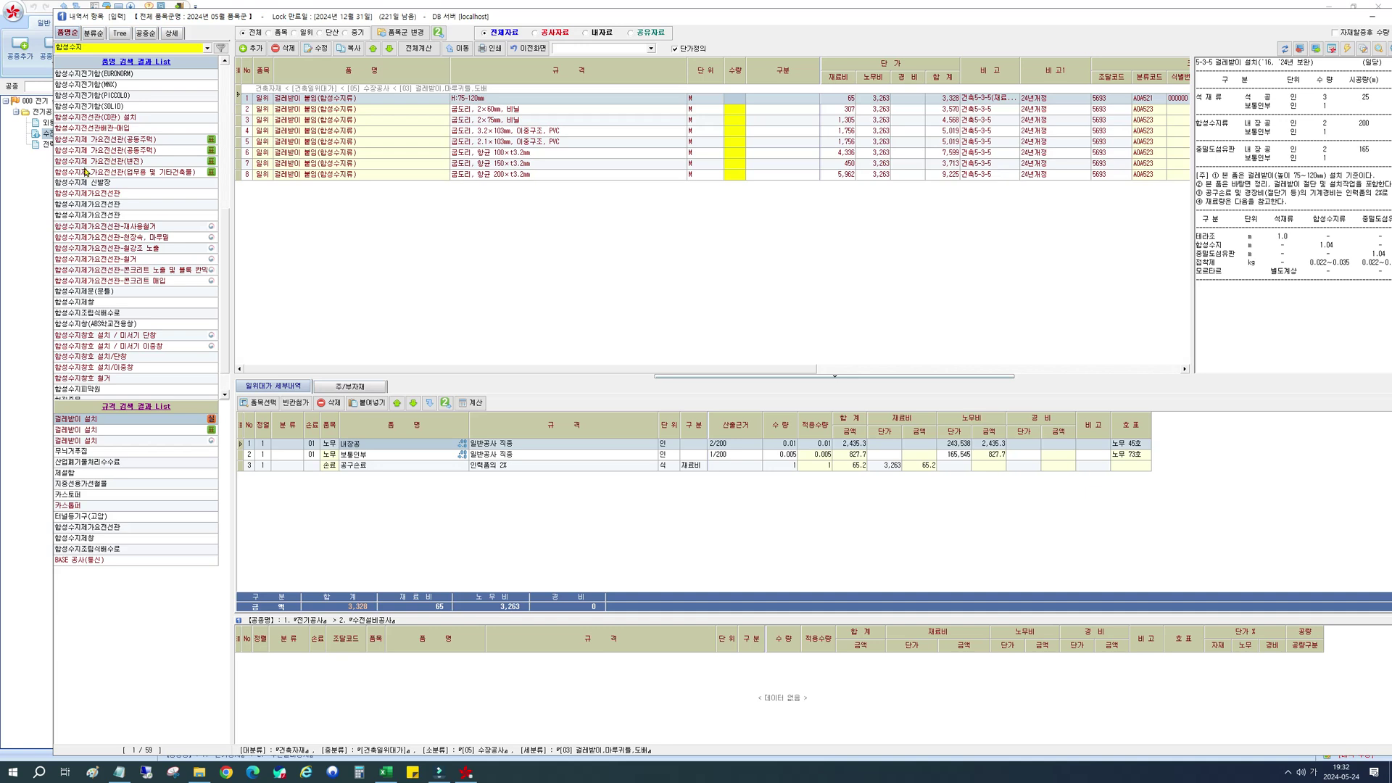
Step: Examine the specifications under the first two 합성수지제가요전선관 entries for the required conduit sizes
click(112, 194)
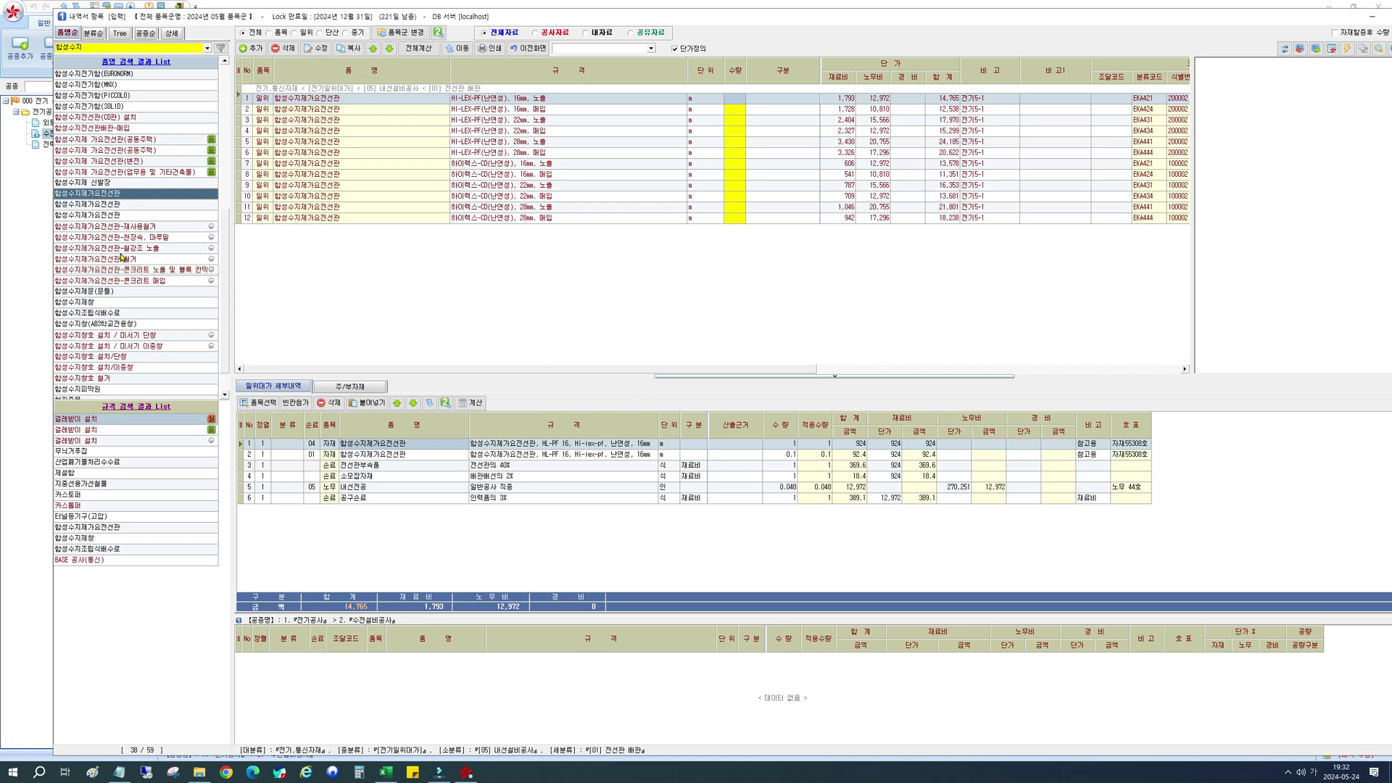
click(122, 206)
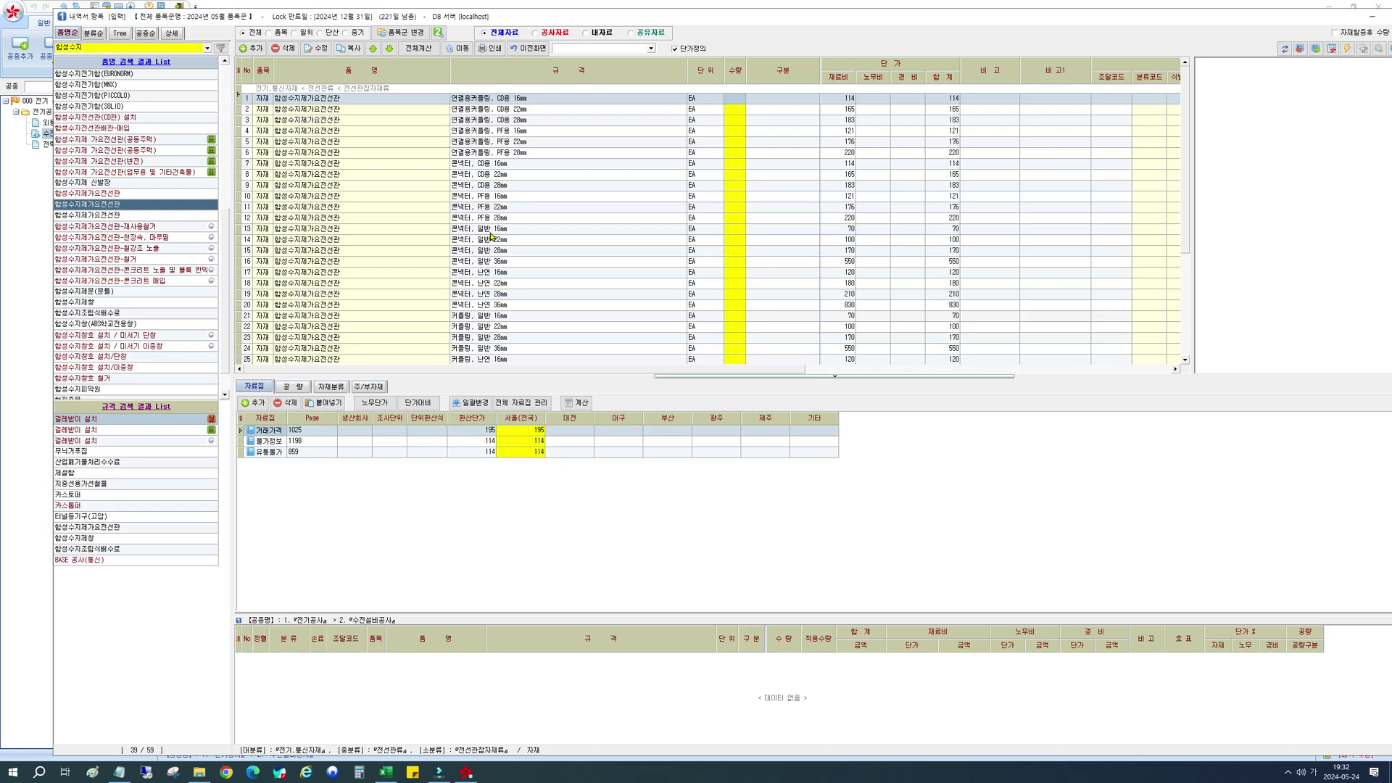
key(Down)
key(Down)
key(Down)
key(Down)
key(Down)
key(Down)
key(Down)
key(Down)
key(Down)
key(Down)
key(Down)
key(Down)
key(Down)
key(Down)
key(Down)
key(Down)
key(Down)
key(Down)
key(Down)
key(Down)
key(Down)
key(Down)
key(Down)
key(Down)
key(Down)
key(Down)
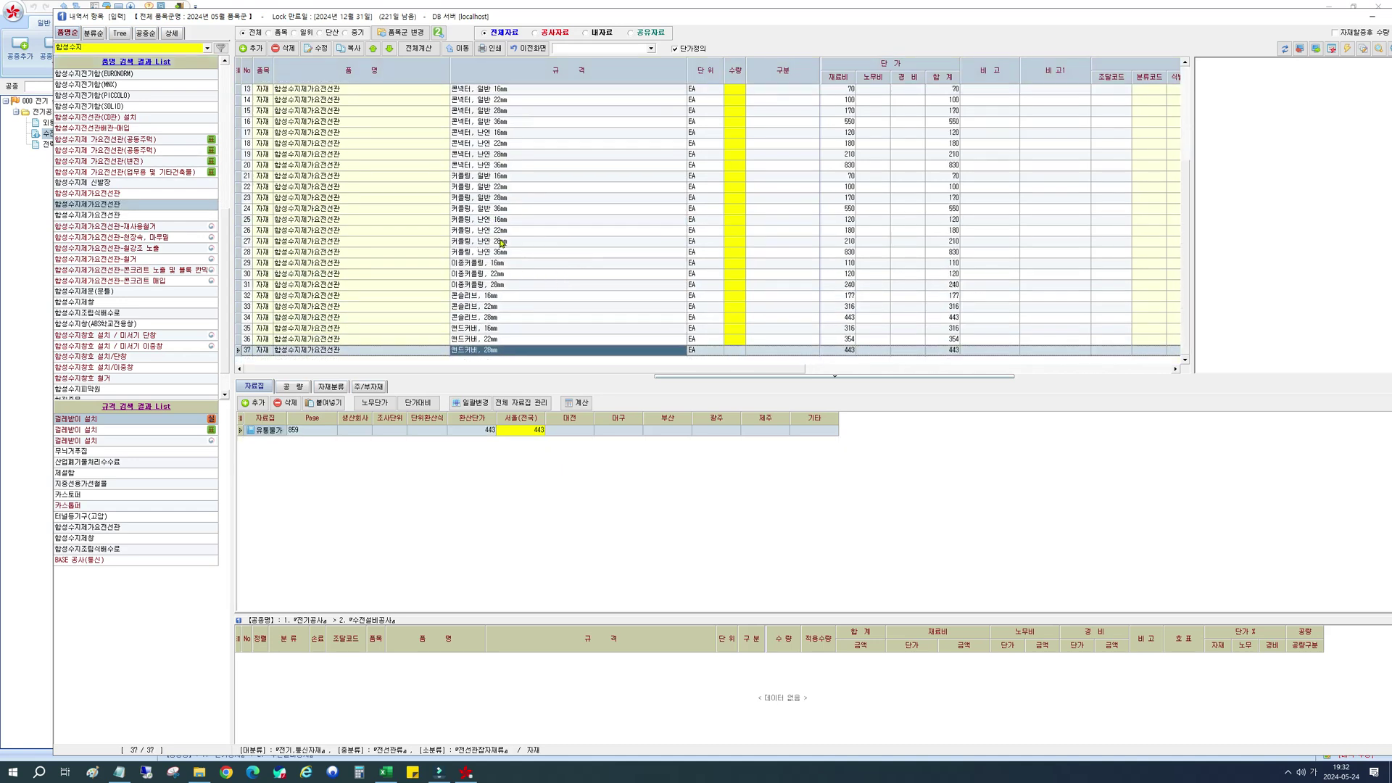
Step: Add 합성수지제가요전선관 materials to 수전설비공사: 30 m of HL-CD 22, 하이렉스-CD, 22mm and 15 m of HL-CD 28, 하이렉스-CD, 28mm
click(108, 216)
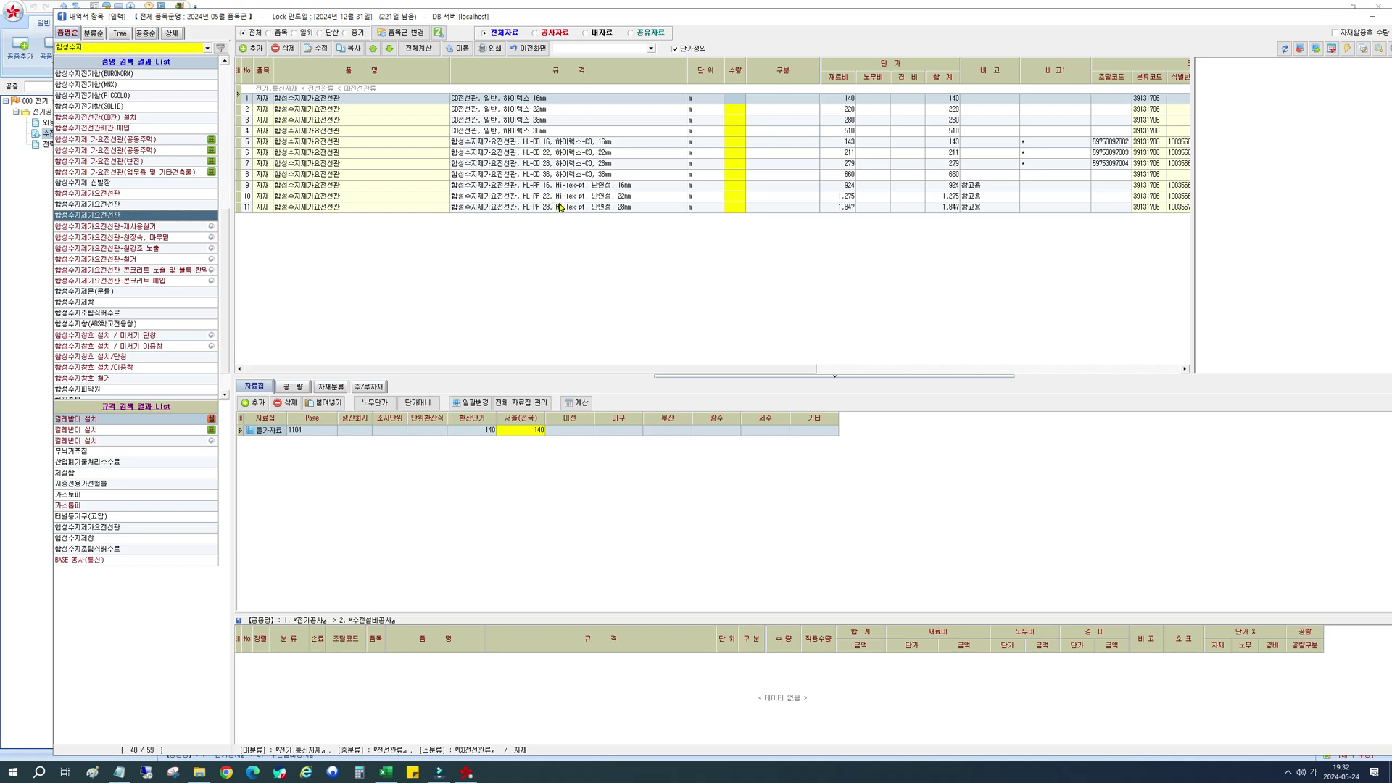
click(739, 155)
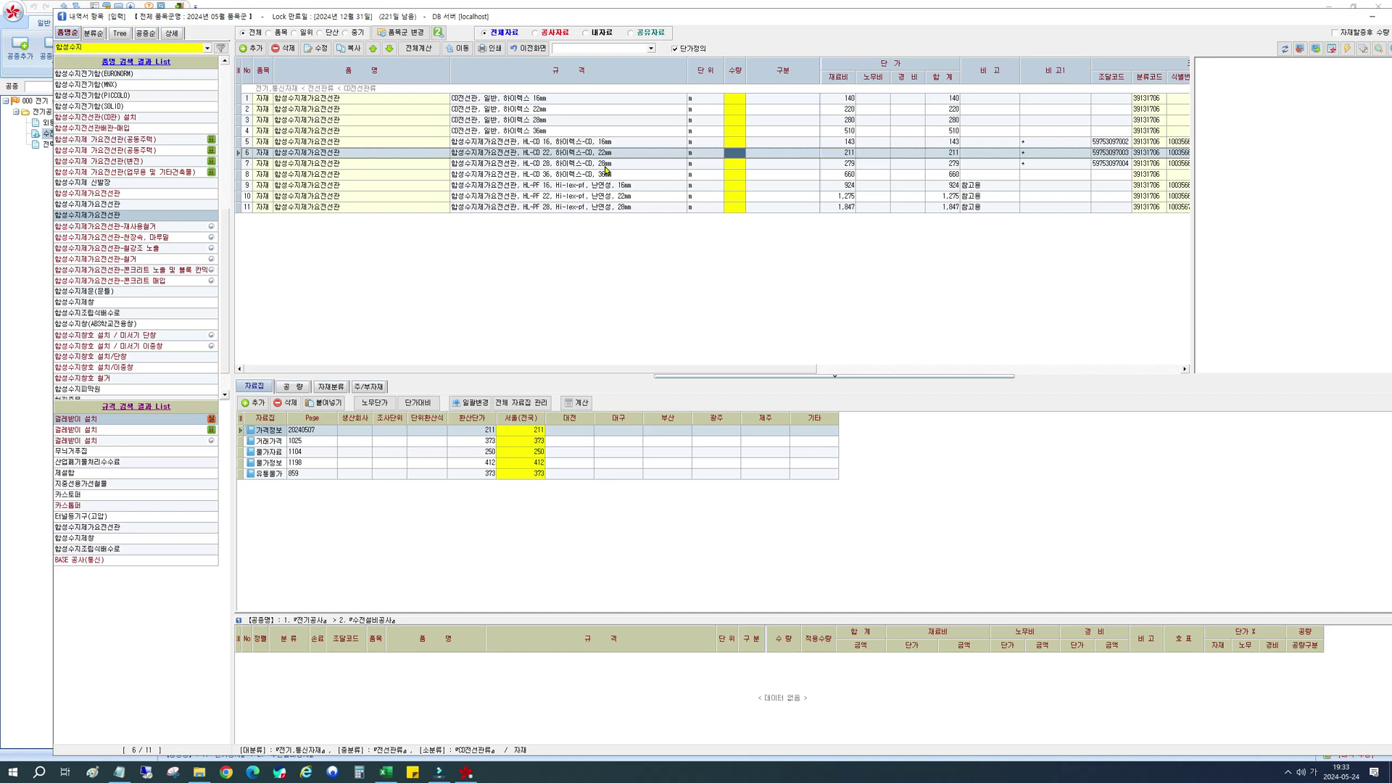
text(30)
key(Return)
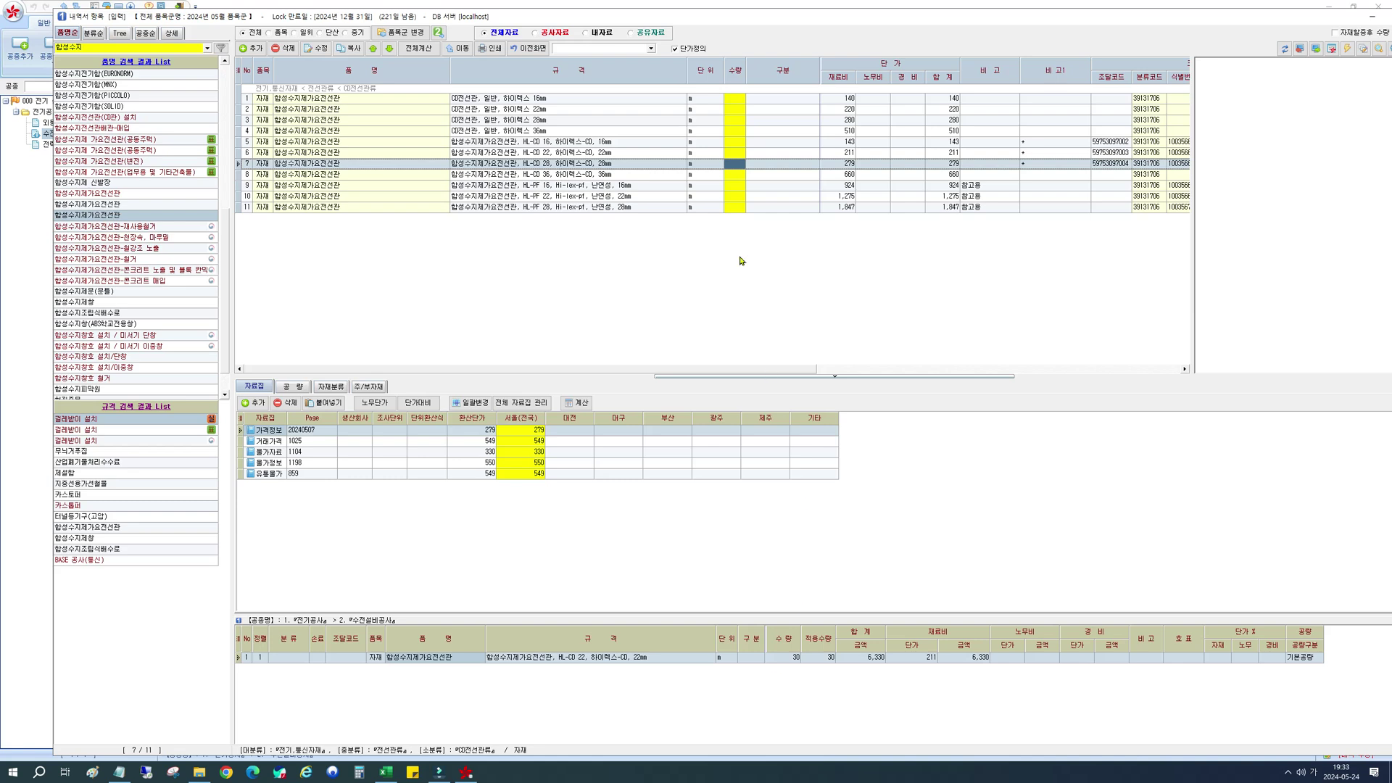
click(738, 164)
text(15)
key(Return)
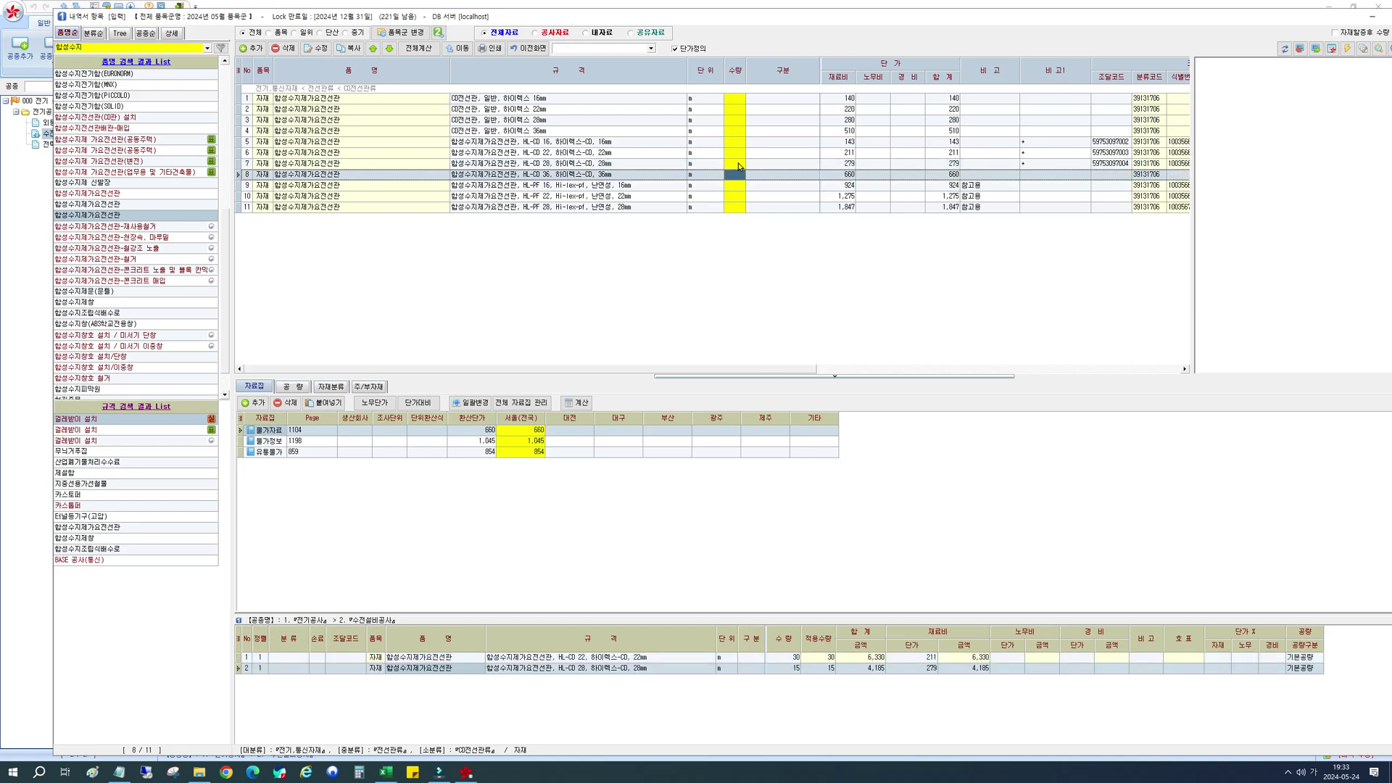
Step: Search the item names for 경질비닐
click(108, 47)
text(걸ㅈ)
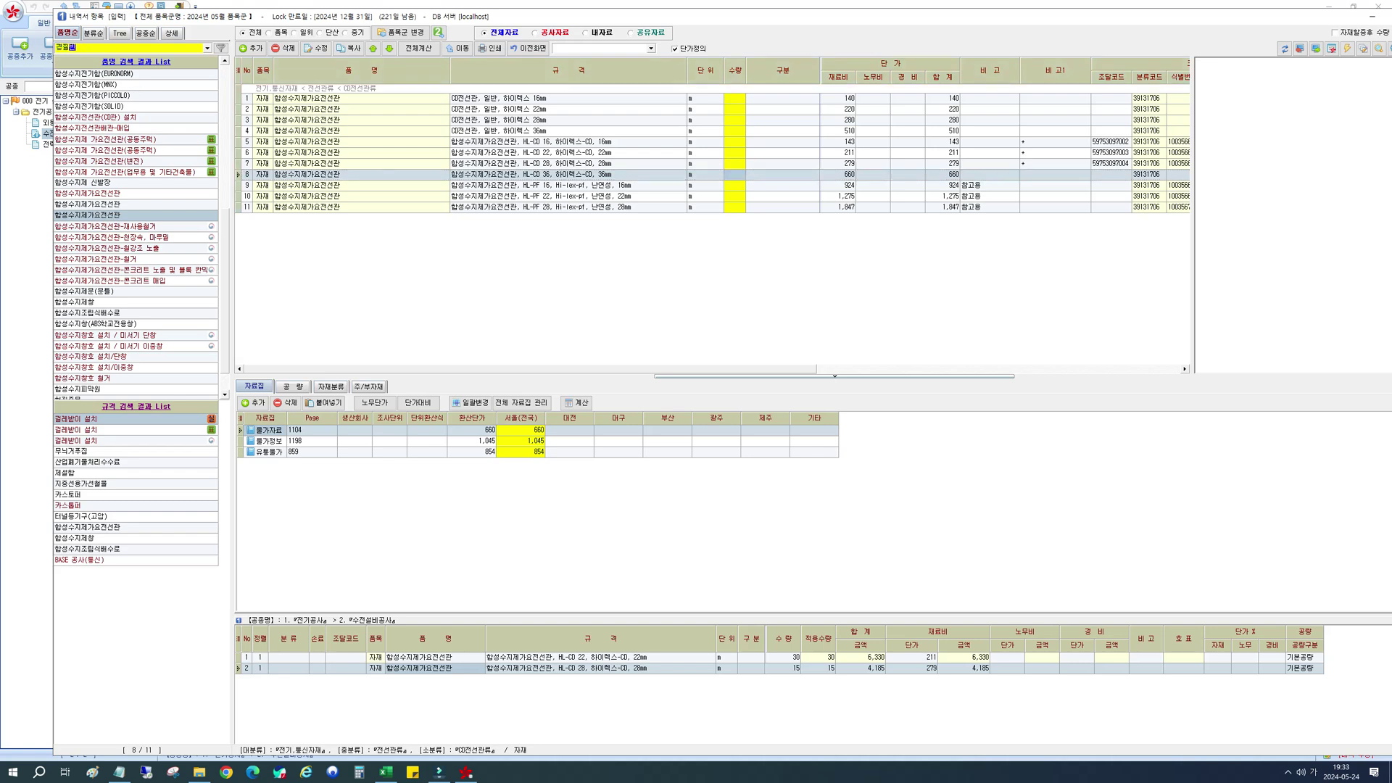
text(절비닐)
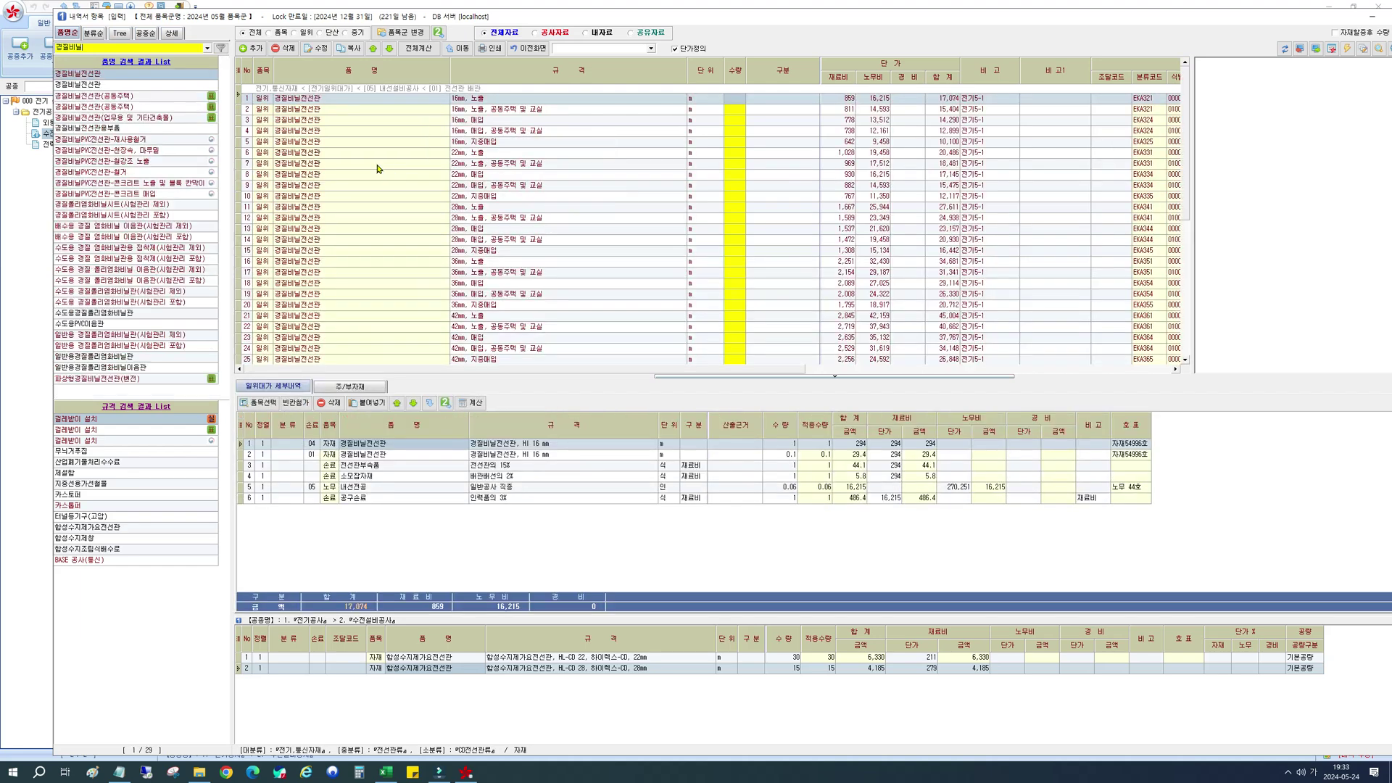
Step: Replace the search term with 전선관 and locate the 경질비닐전선관 entries among the item names
double_click(83, 49)
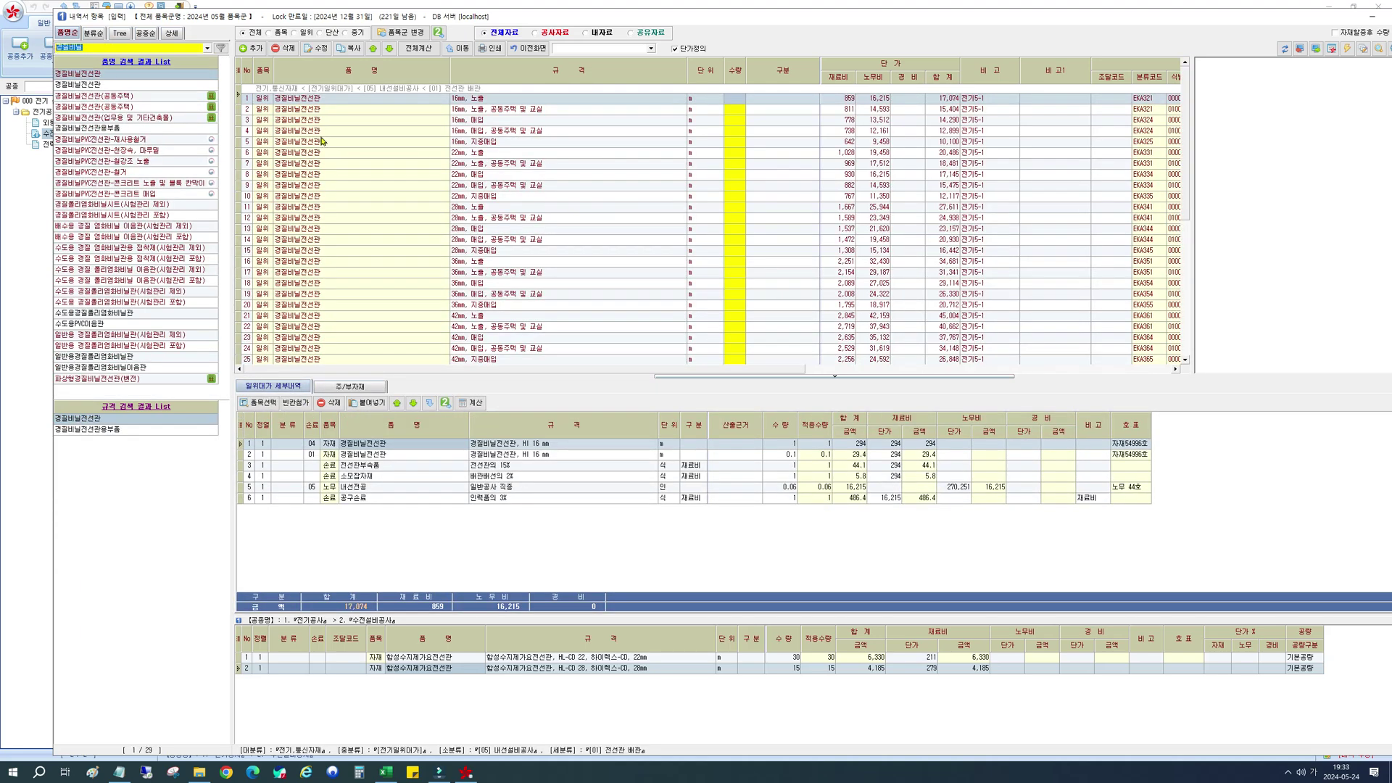
key(BackSpace)
text(전선관)
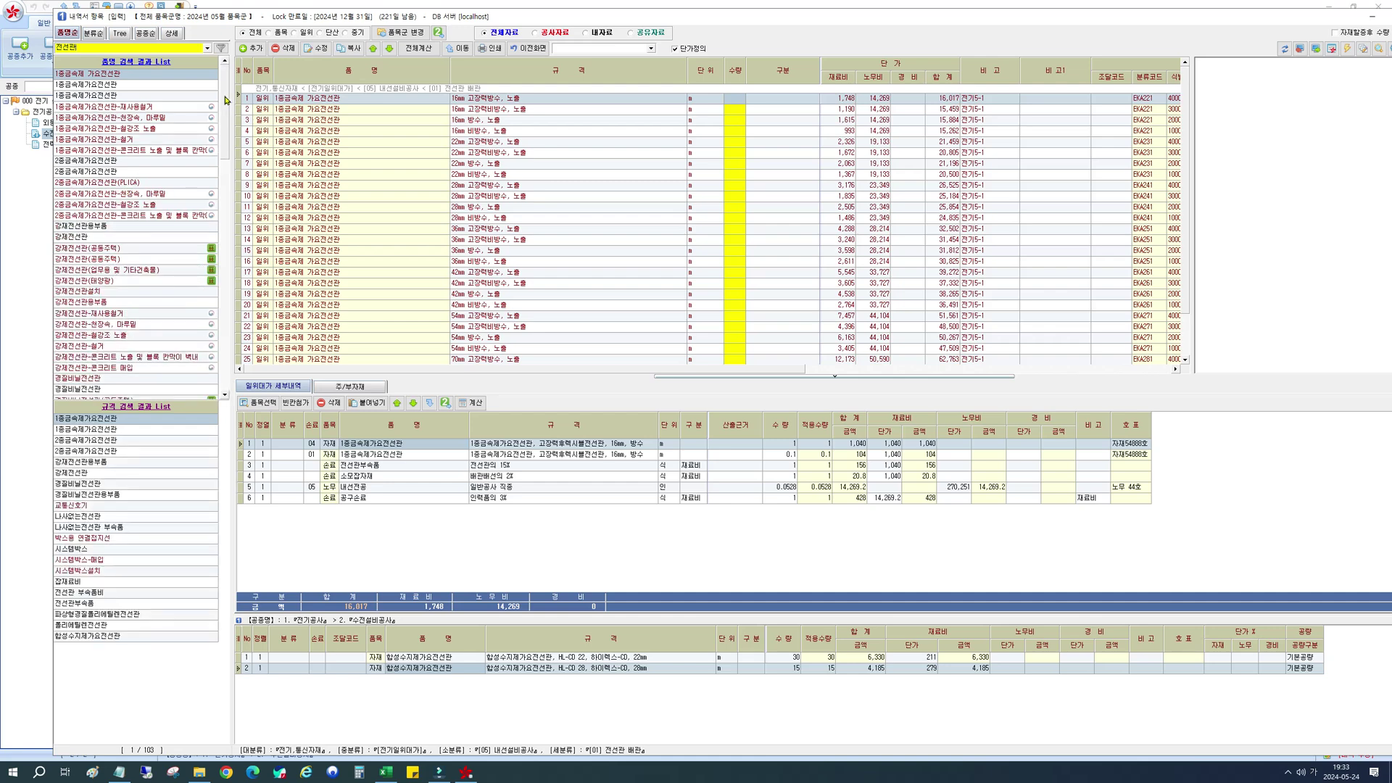
drag(230, 102, 227, 235)
scroll(108, 283, down, 10)
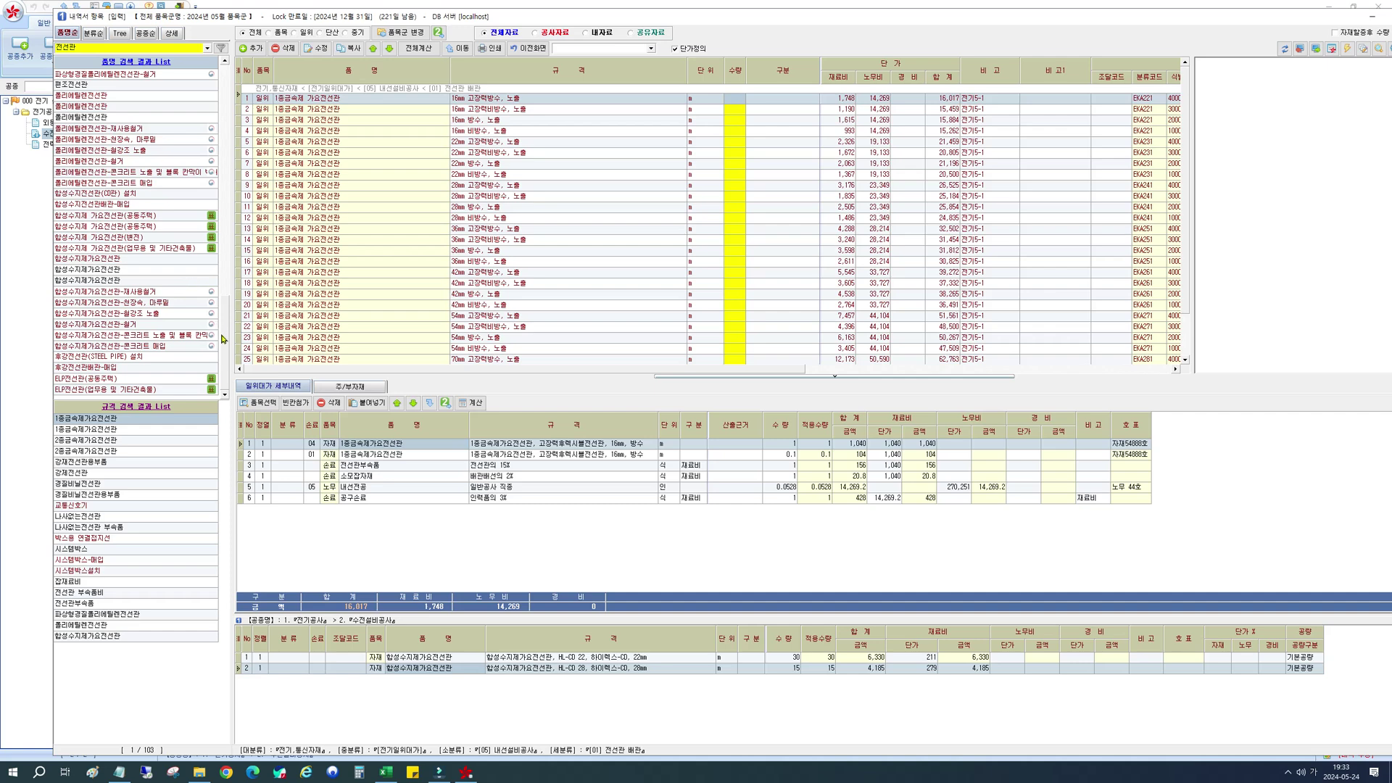
drag(227, 345, 233, 168)
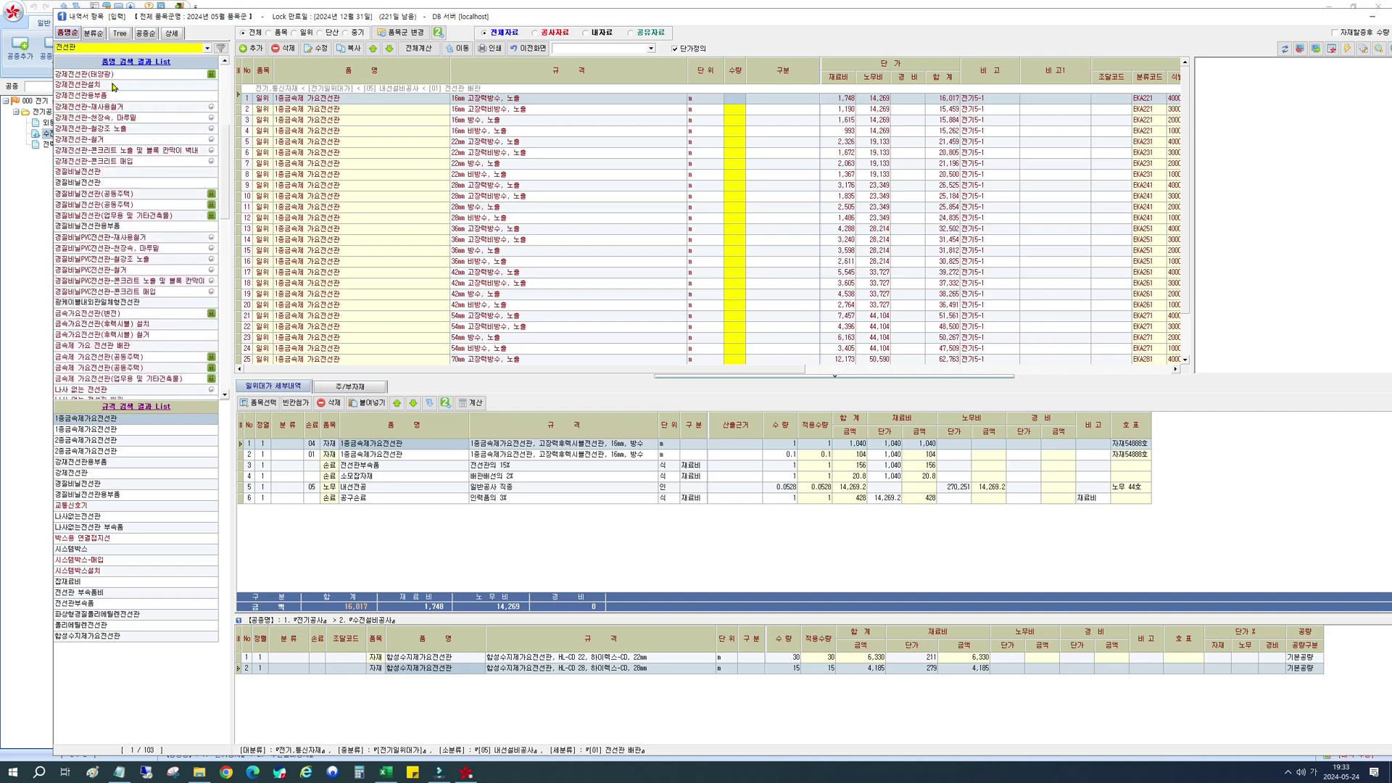
Step: Add 20 m of the material 경질비닐전선관, HI 36 mm, to 수전설비공사, using 경질비닐전선관 as its item name
click(97, 184)
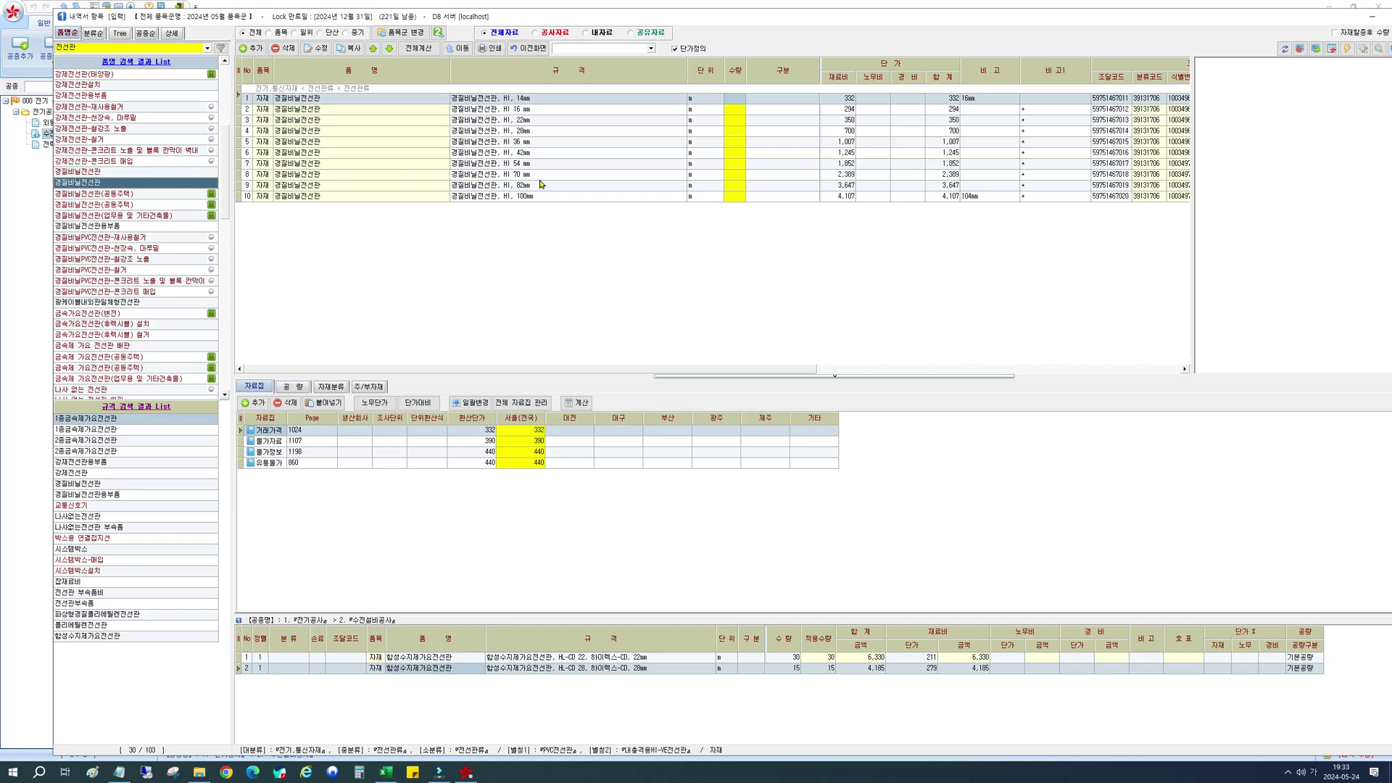
click(731, 143)
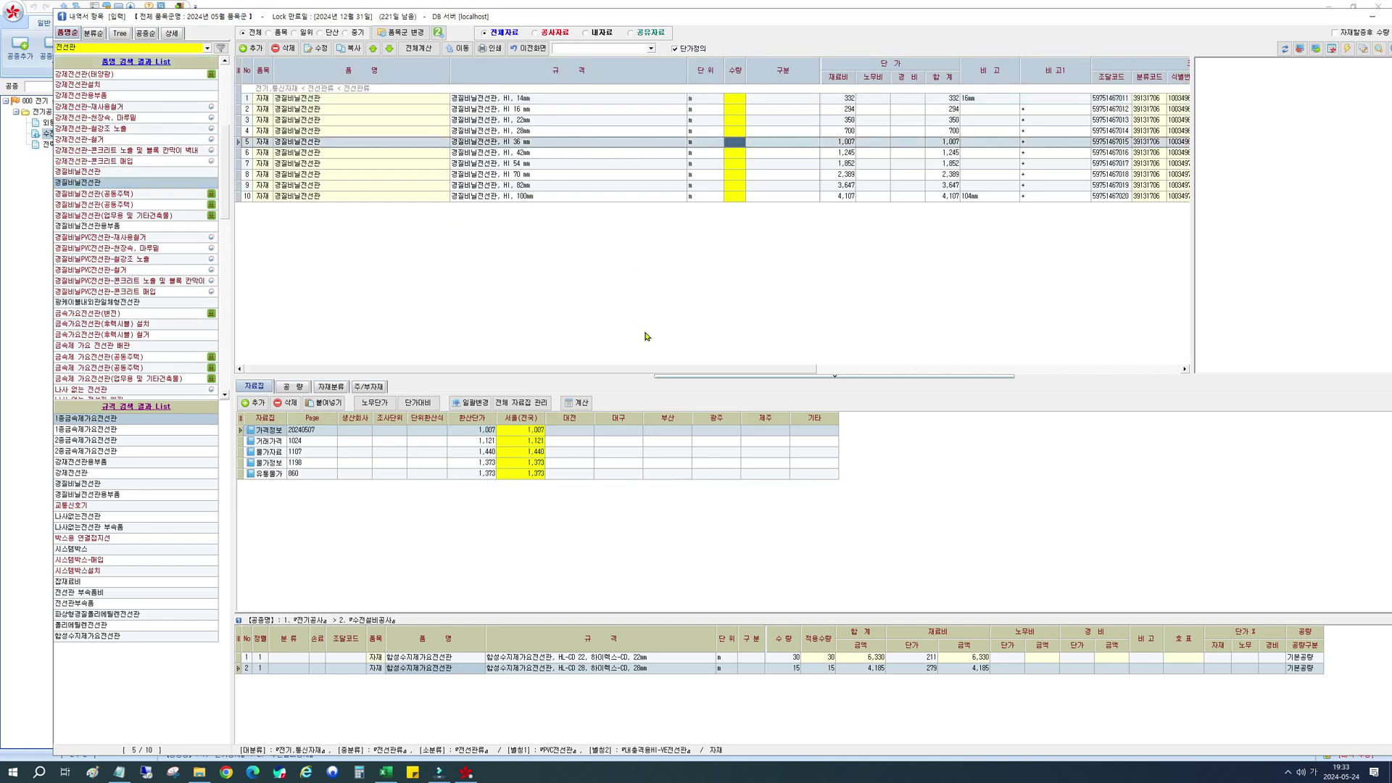
text(20)
key(Return)
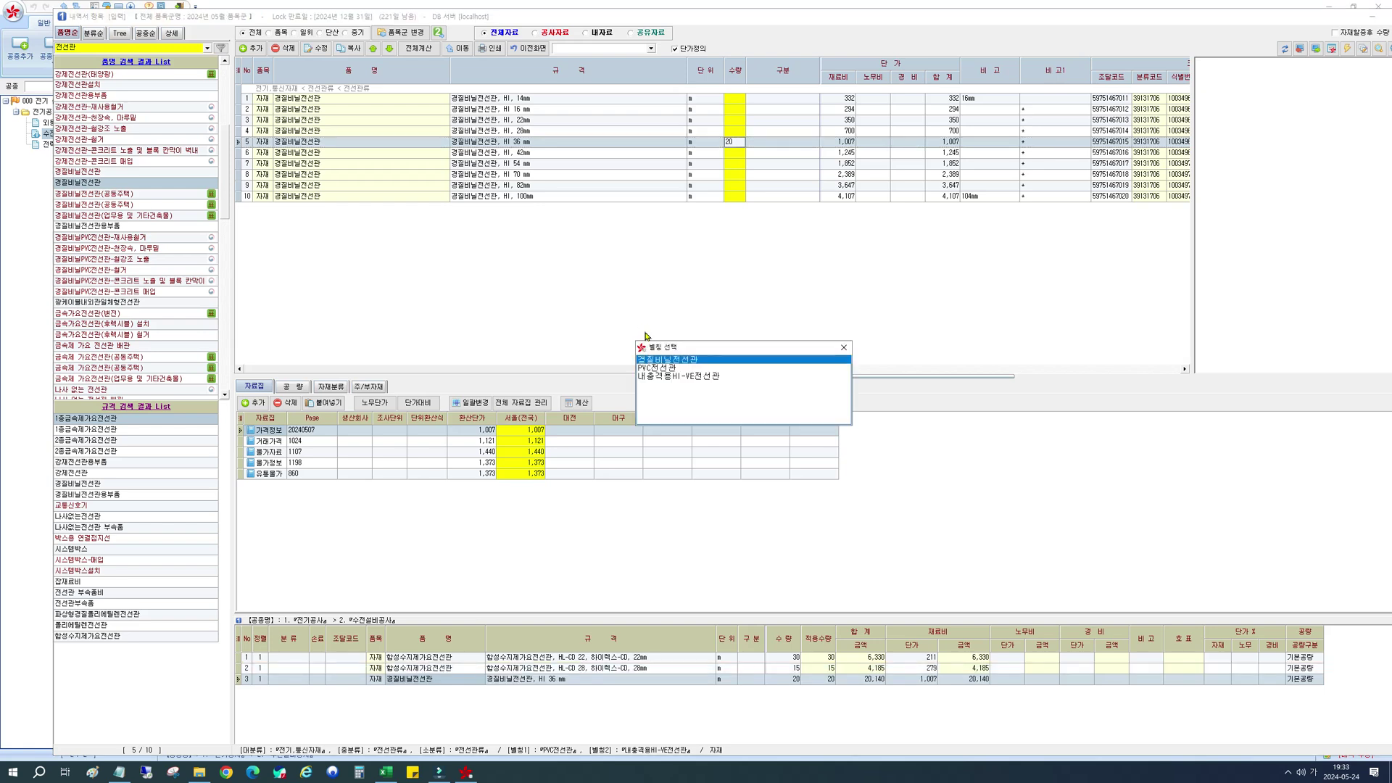
key(Return)
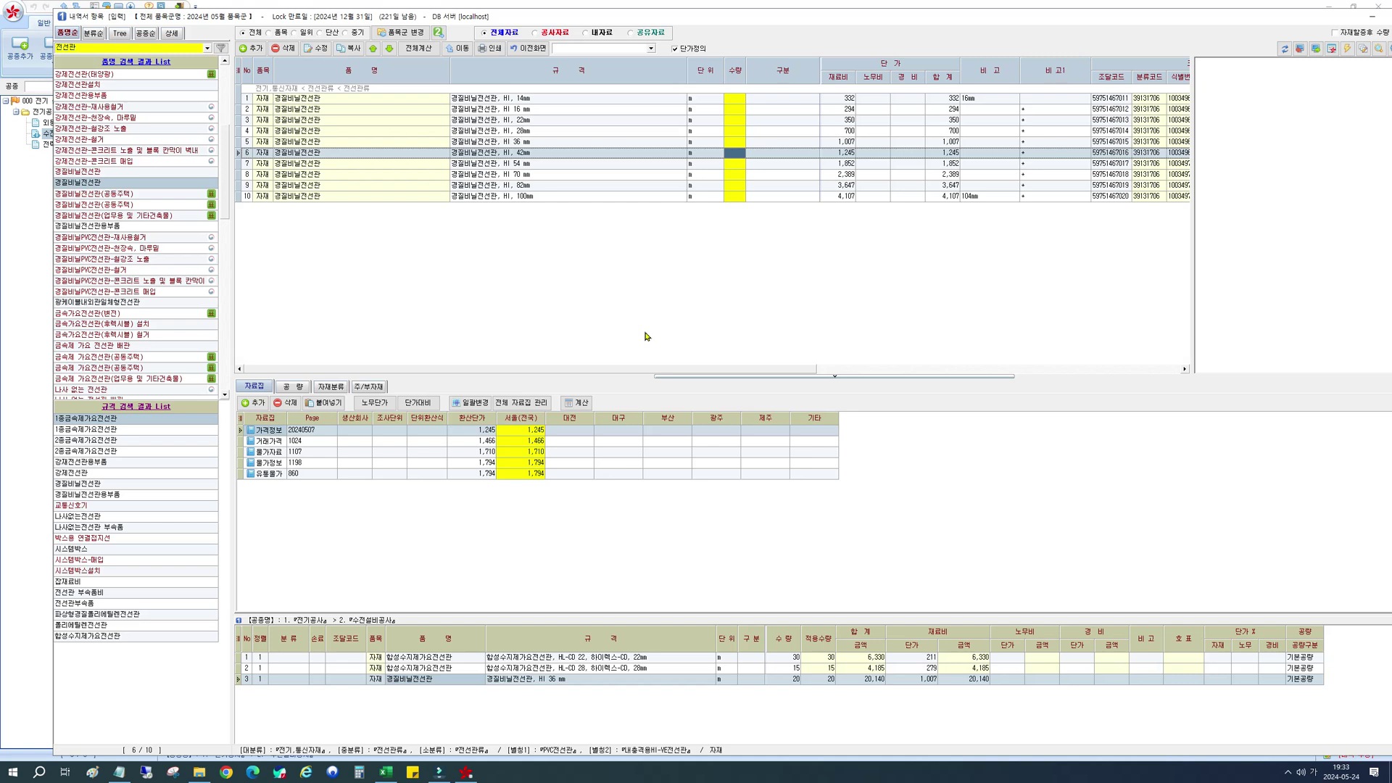
Step: Add 8 m of 경질비닐전선관, HI, 42mm to the 수전설비공사 breakdown
text(8)
key(Return)
key(Down)
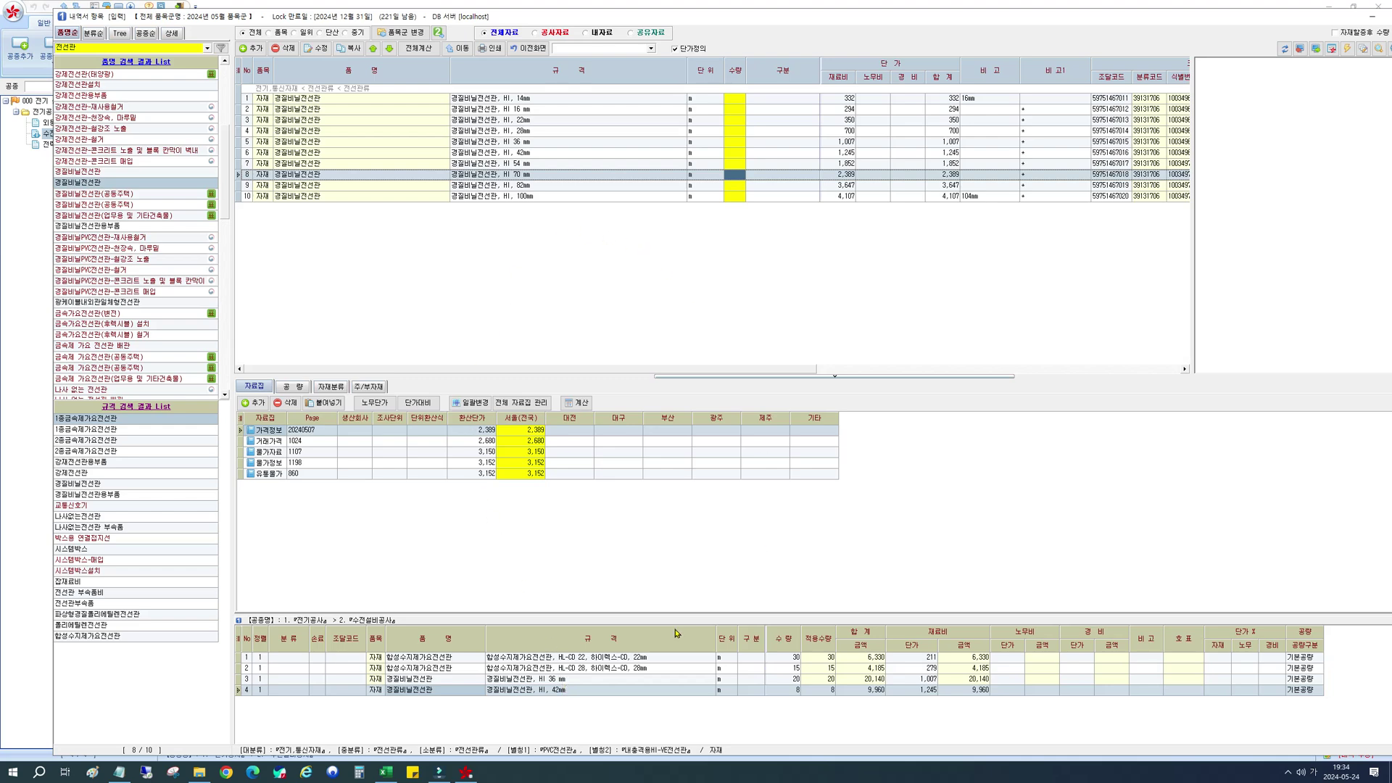
Step: Reposition the item entry window to uncover the work category tree and select 전력간선설비공사
drag(428, 19, 520, 21)
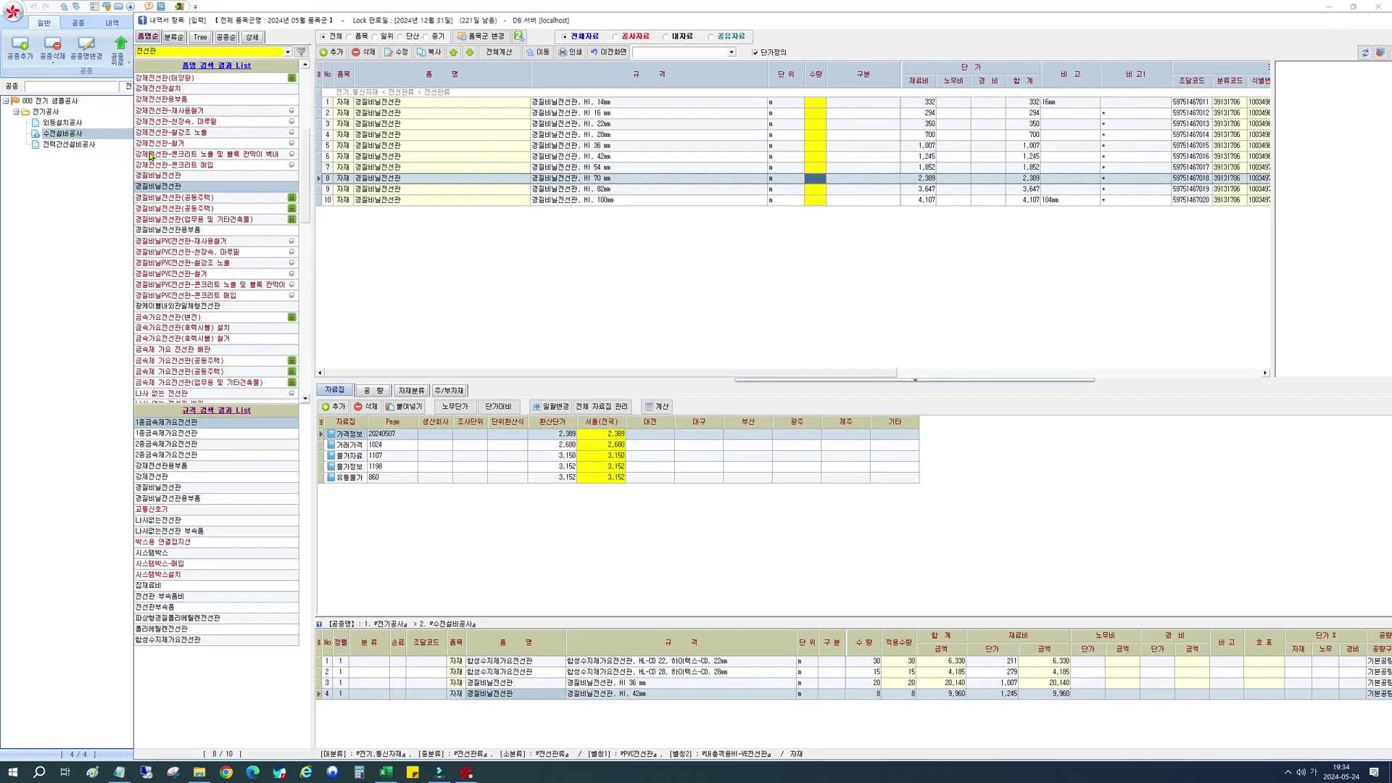
click(63, 146)
double_click(232, 52)
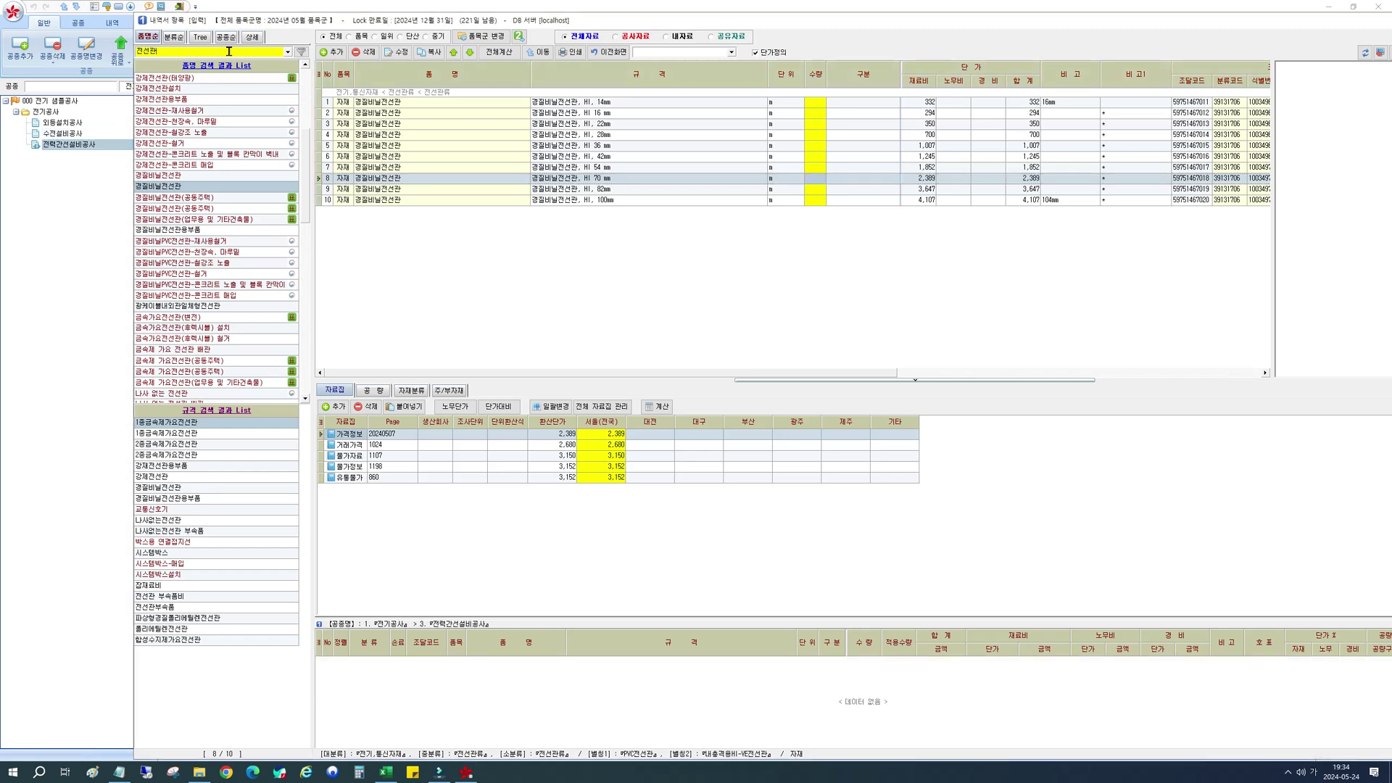
click(385, 772)
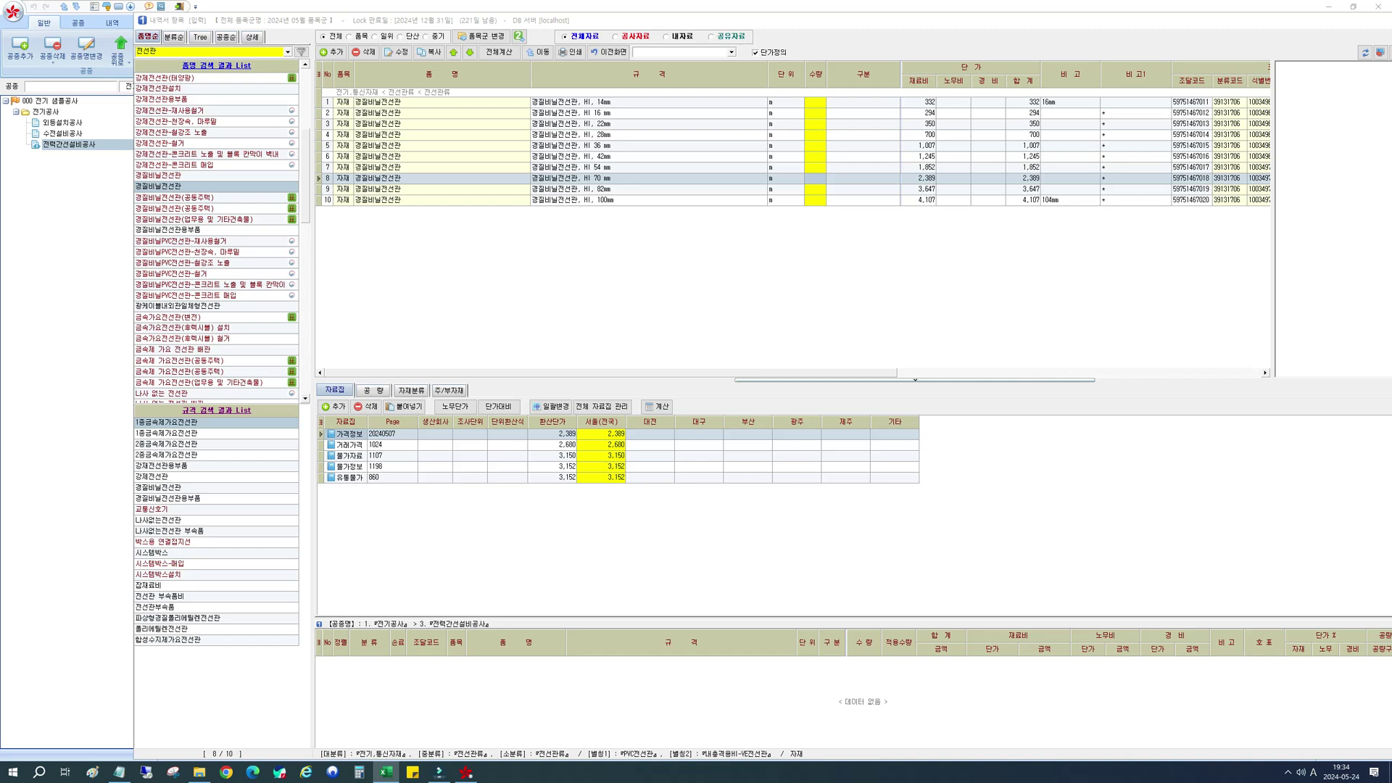
click(170, 53)
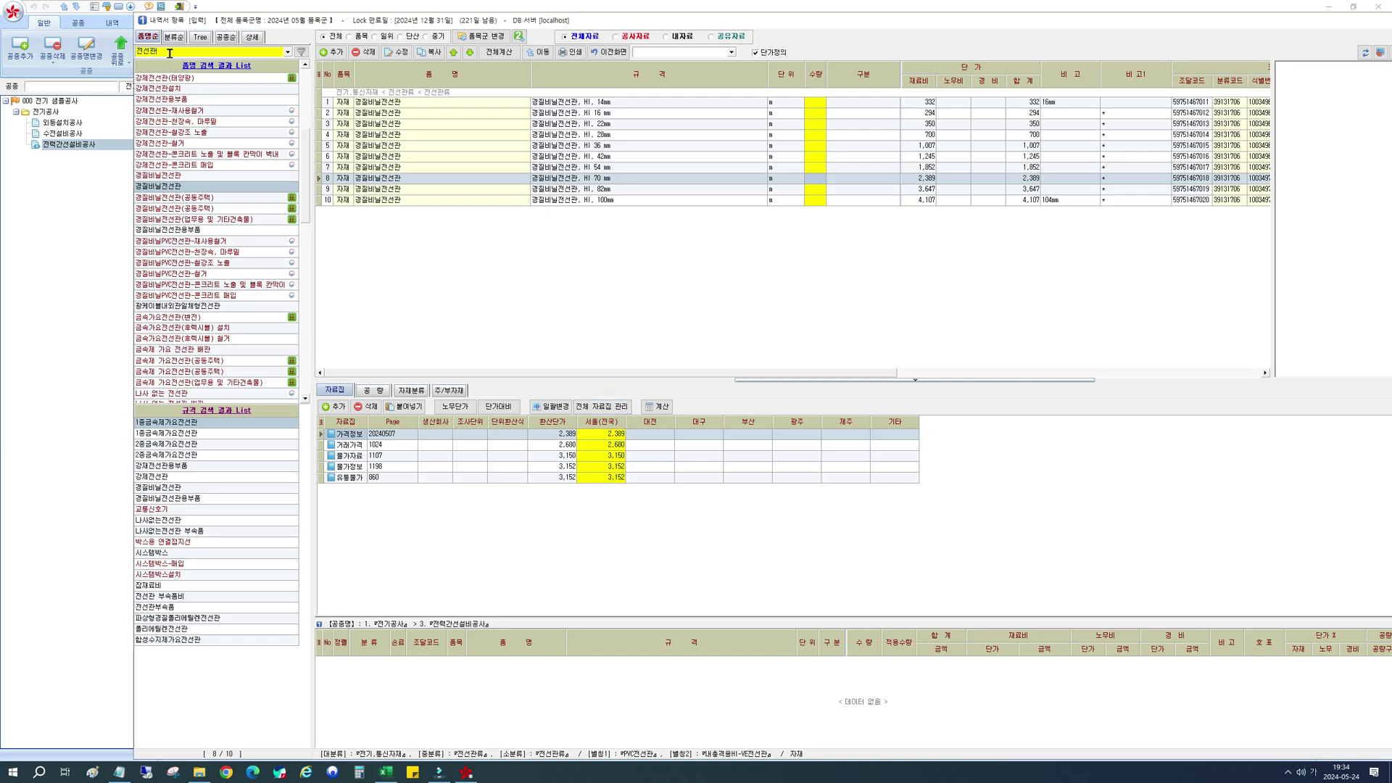
Step: Add 220 m of the material 합성수지제가요전선관, HL-CD 28, 하이렉스-CD, 28mm to 전력간선설비공사
scroll(289, 354, down, 7)
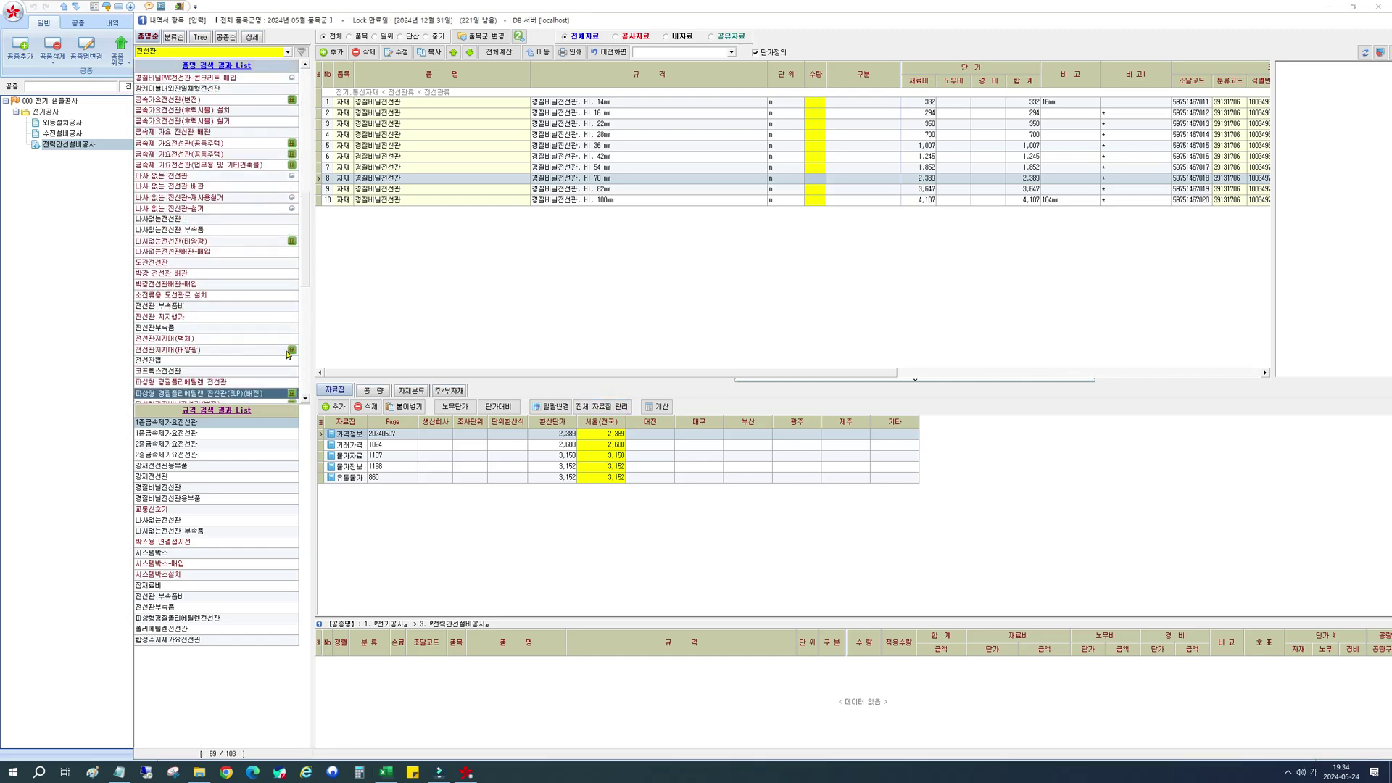
scroll(289, 341, down, 5)
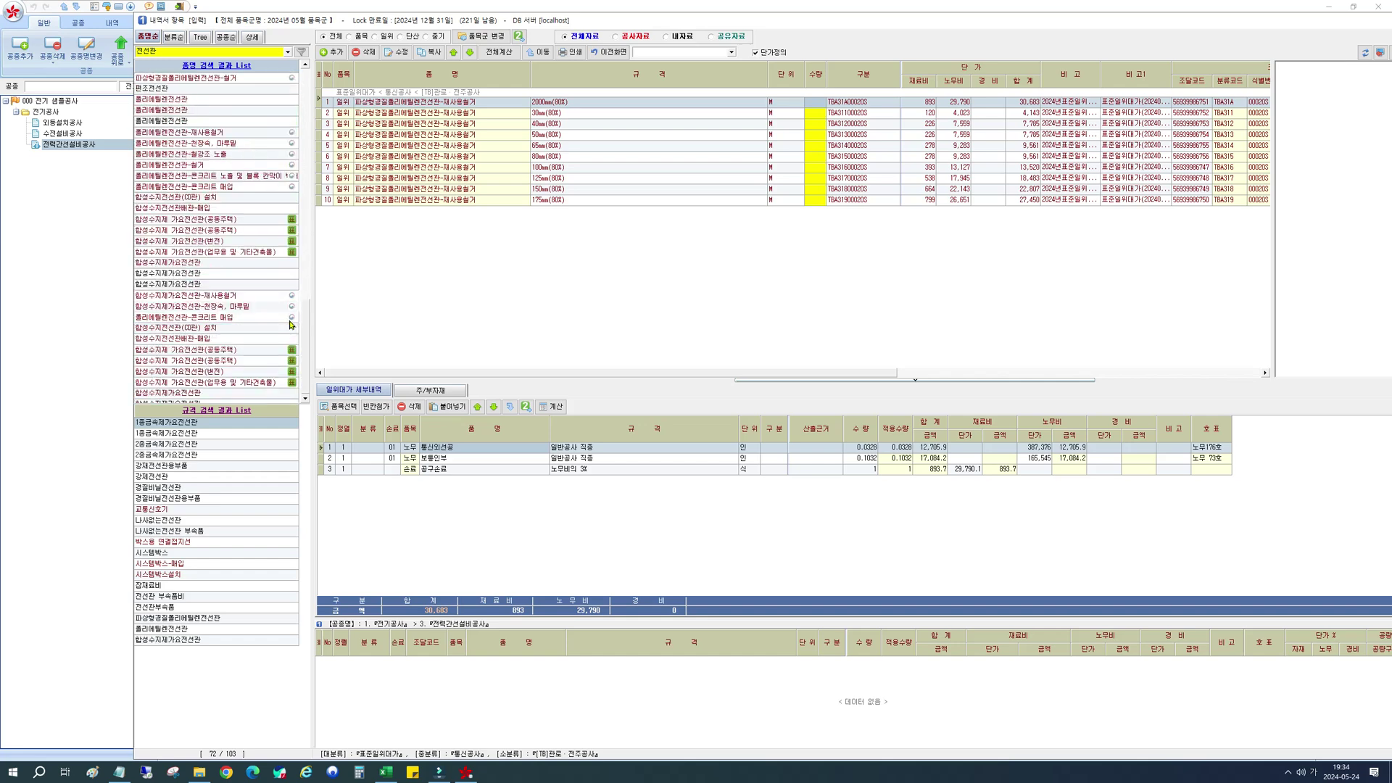
click(209, 285)
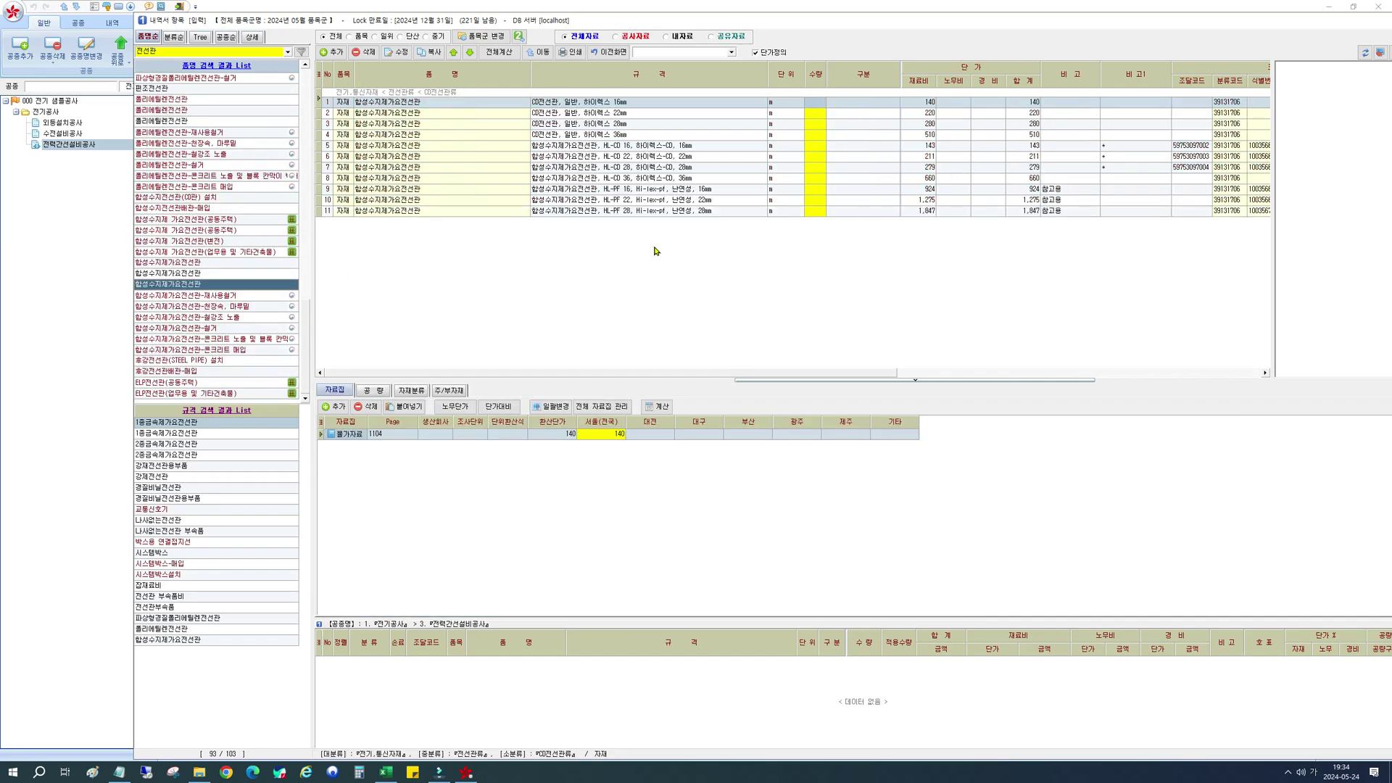
click(818, 168)
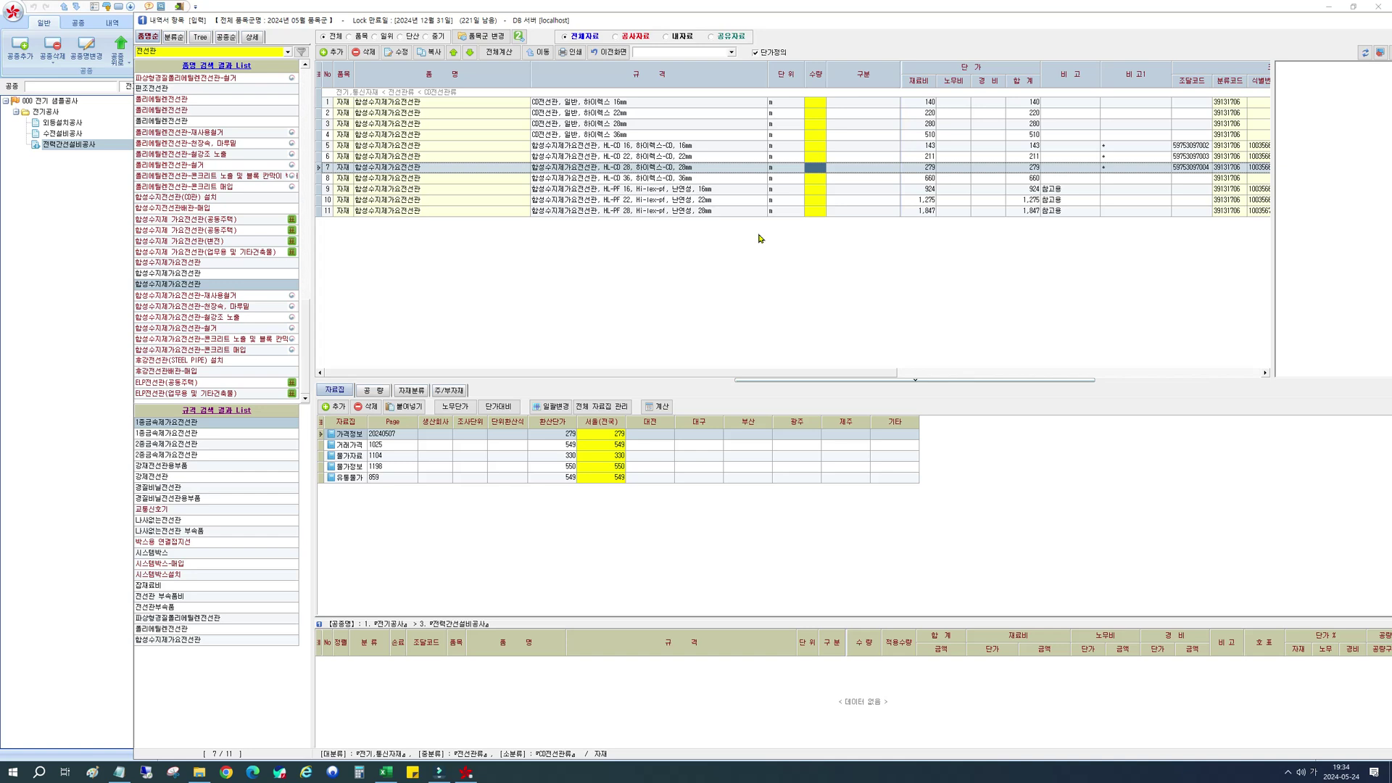
text(220)
key(Return)
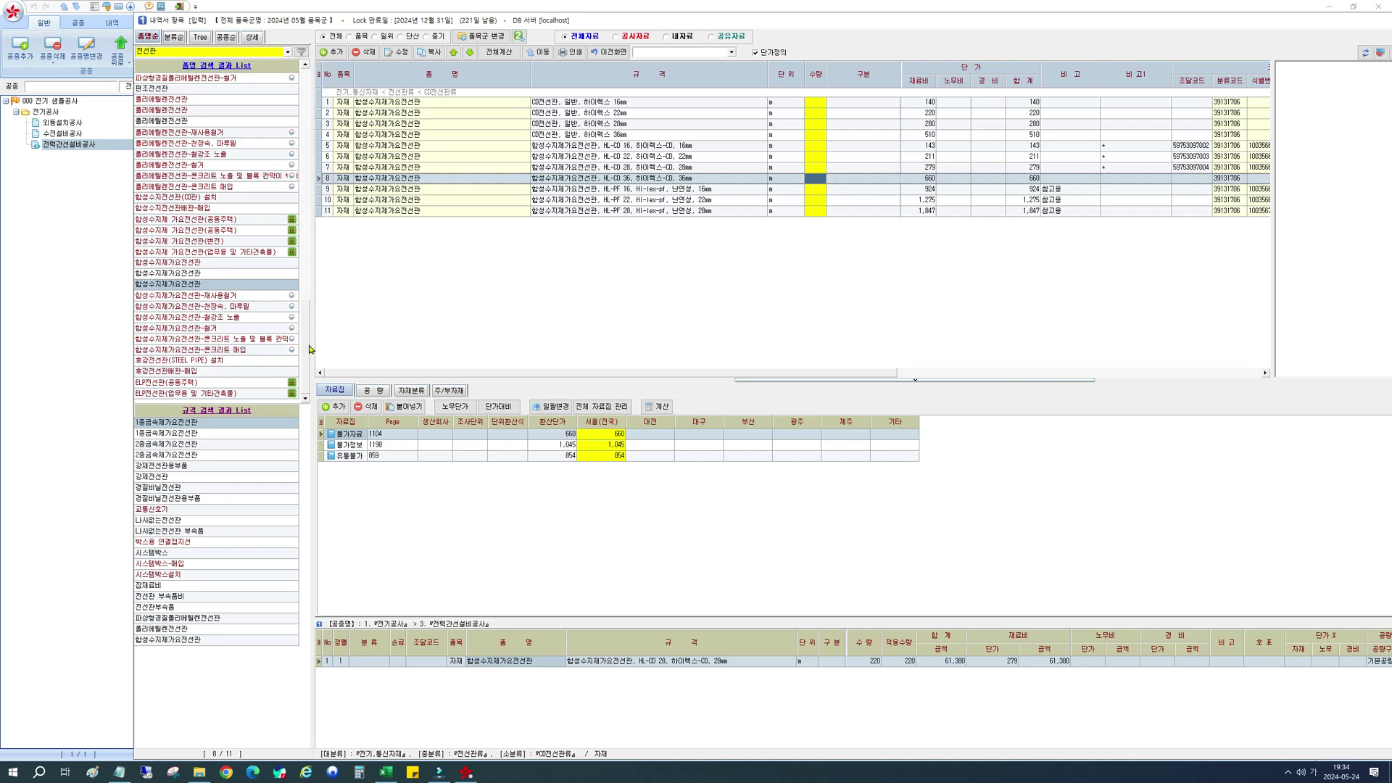
Step: Add 35 m of the material 강제전선관, 후강전선관, 아연도, 28mm to 전력간선설비공사, using 강제전선관 as its item name
scroll(311, 350, up, 3)
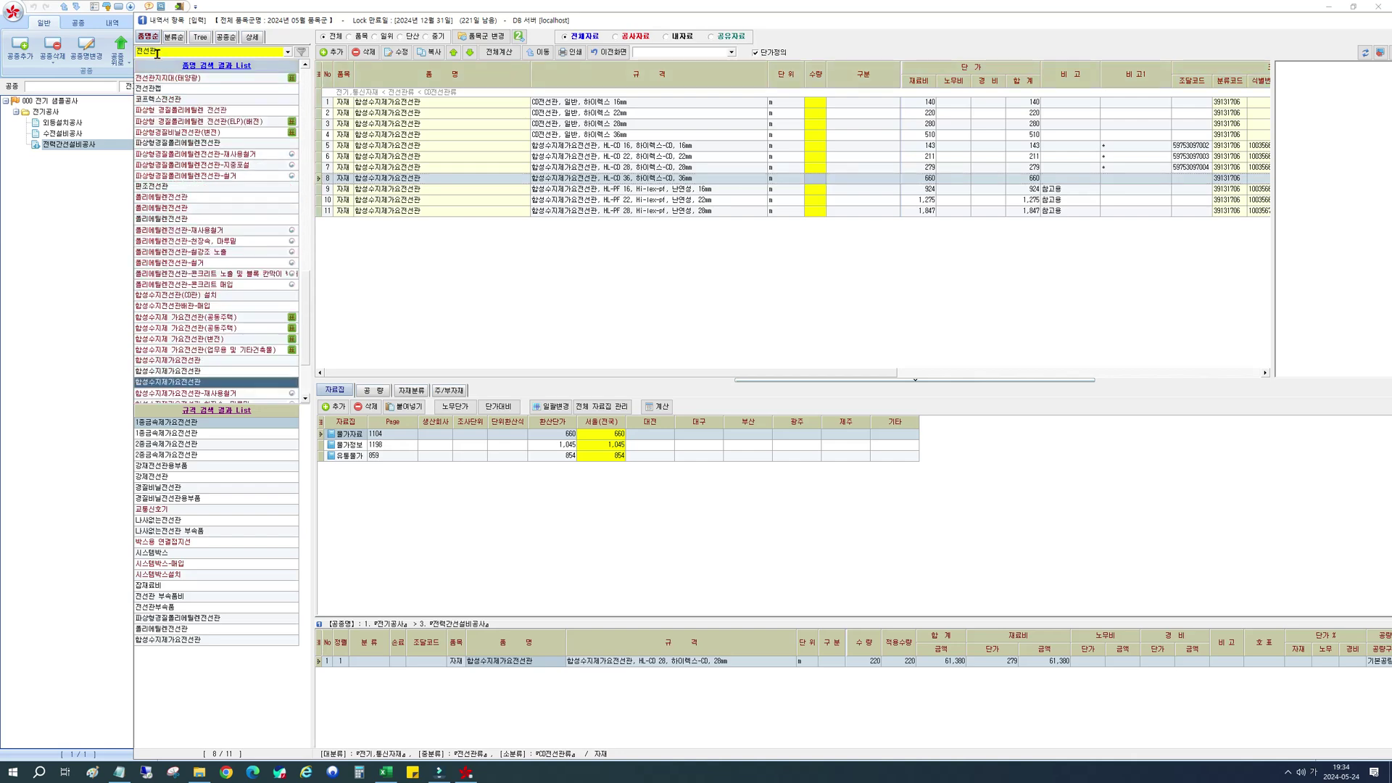
scroll(307, 319, up, 1)
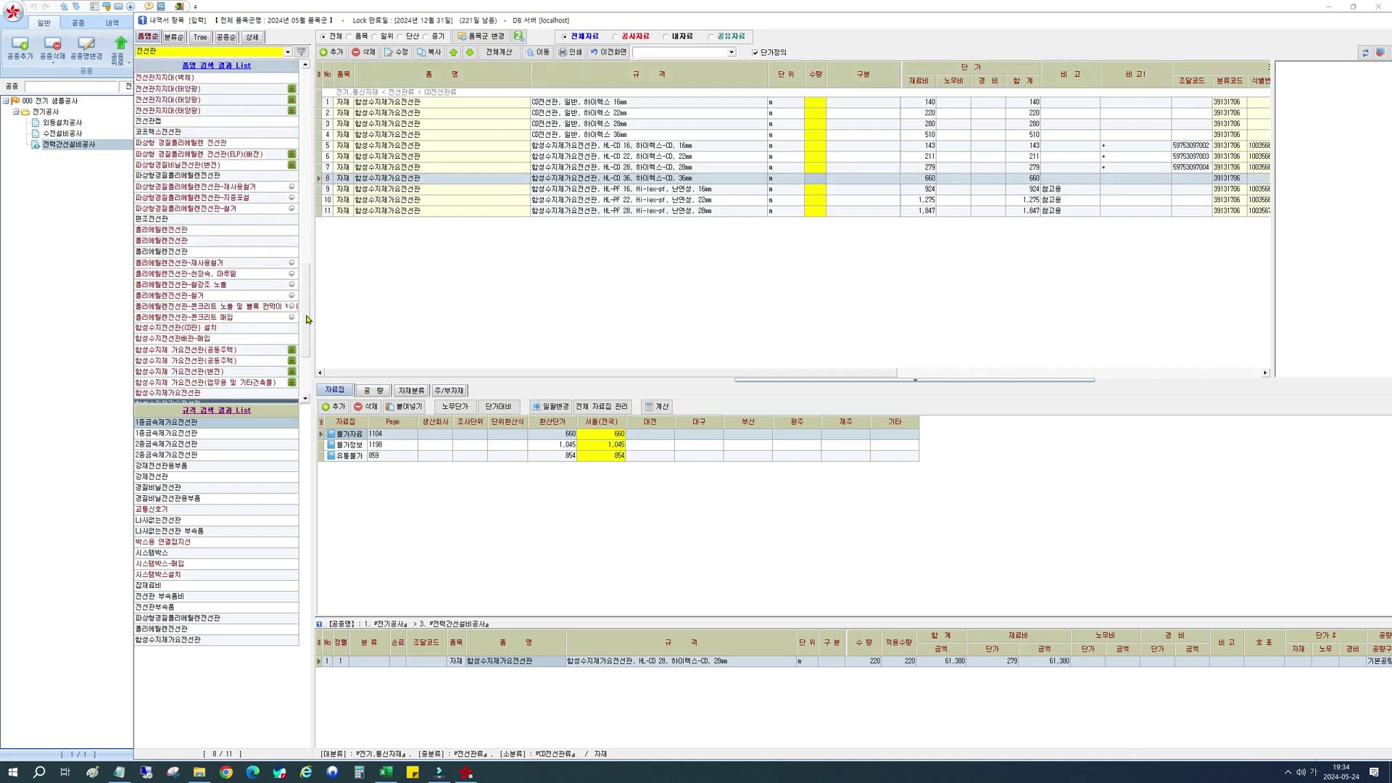
drag(308, 319, 319, 154)
click(176, 154)
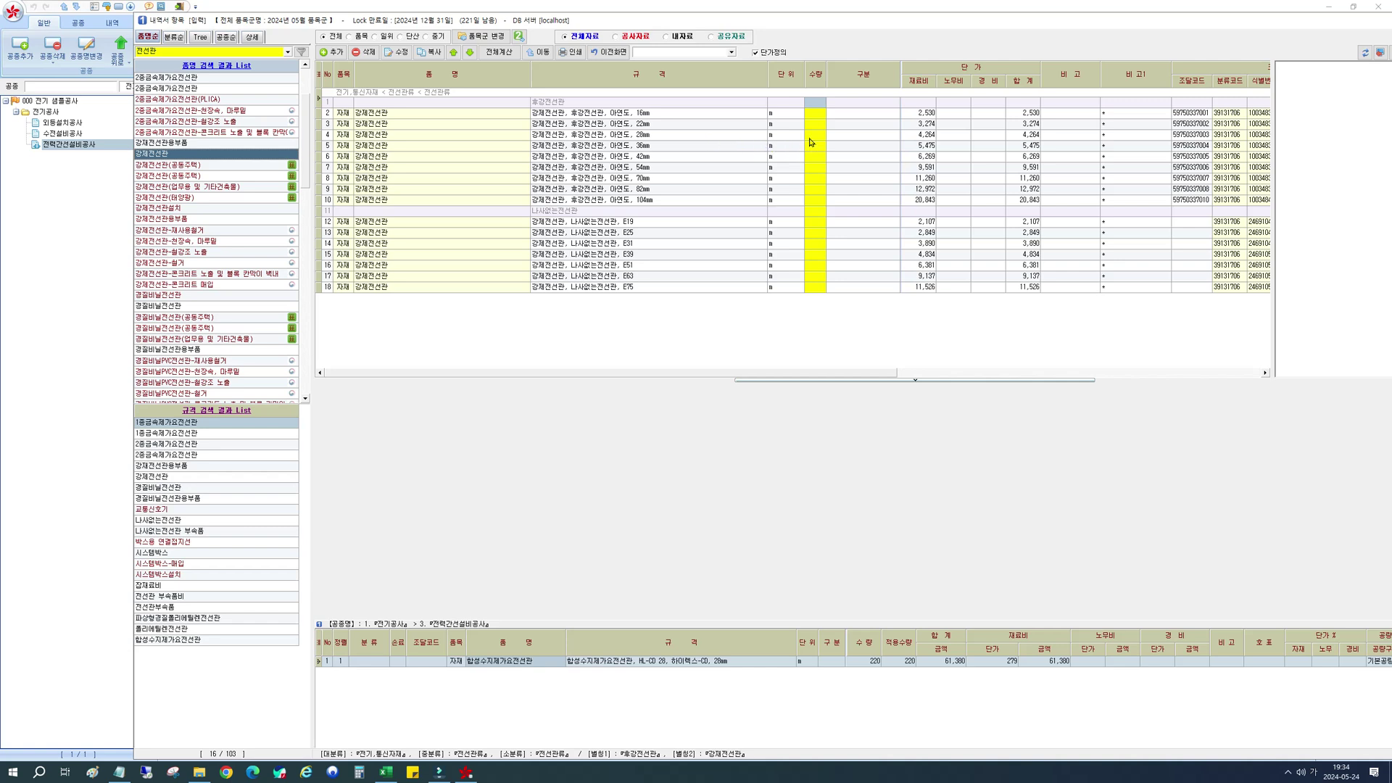
click(627, 137)
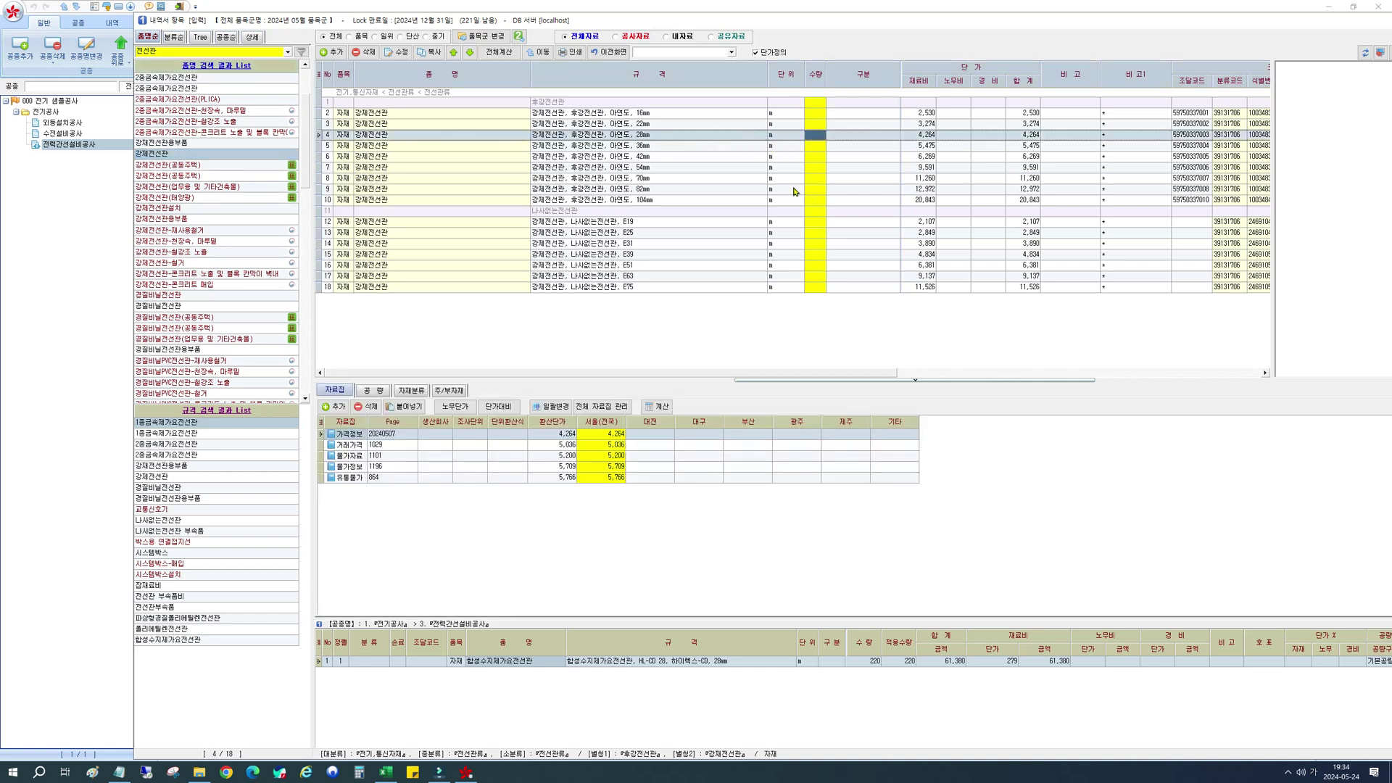
text(35)
key(Return)
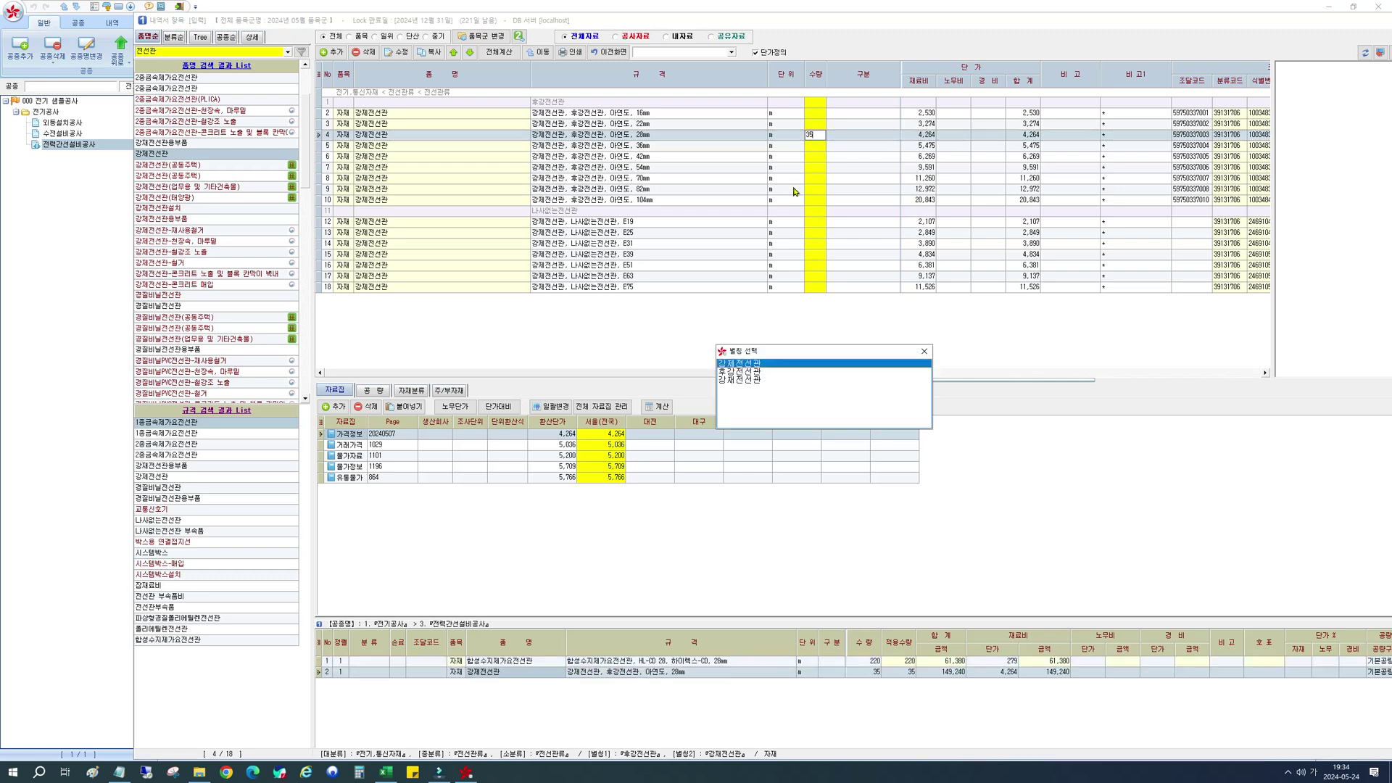
key(Return)
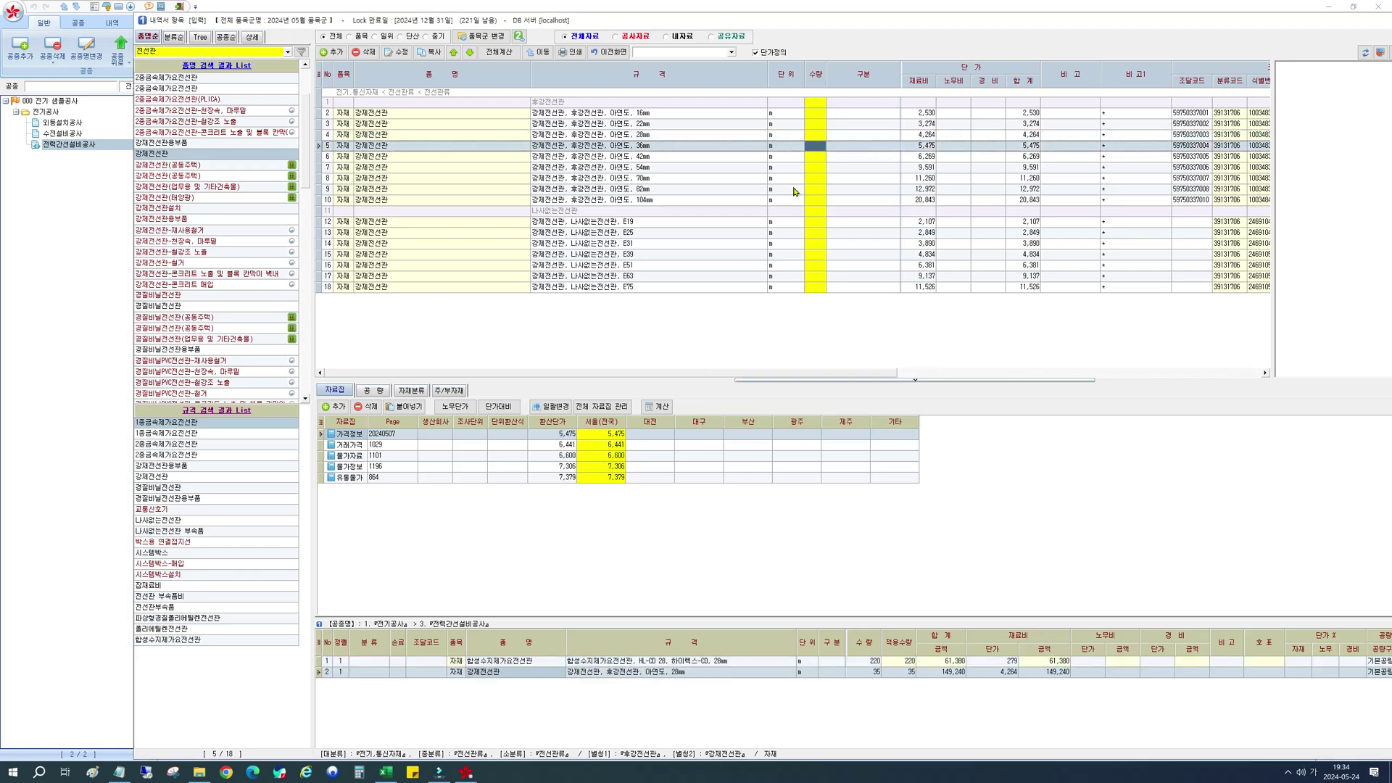
Step: Add 강제전선관, 후강전선관, 아연도 to 전력간선설비공사: 375 m of 36mm, 30 m of 42mm and 35 m of 54mm
text(375)
key(Return)
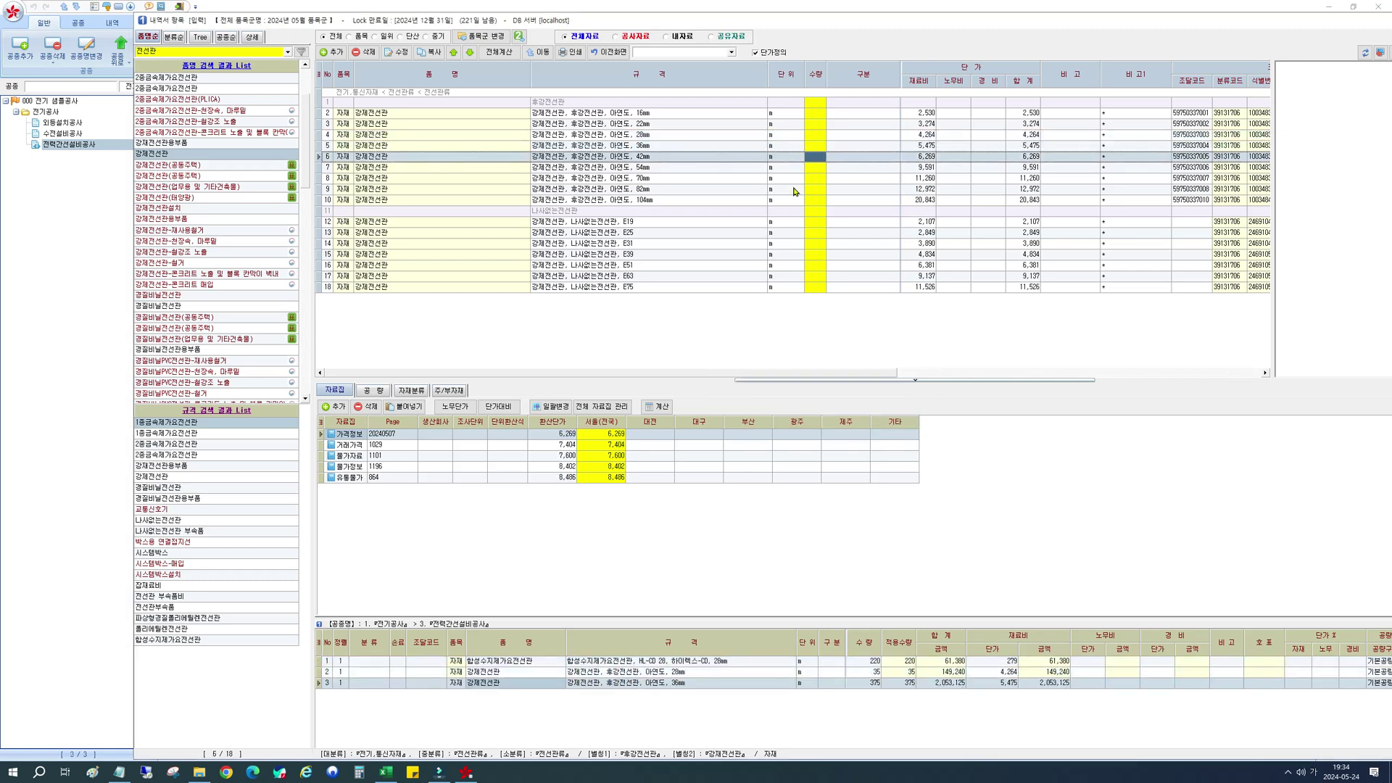
text(30)
key(Return)
text(35)
key(Return)
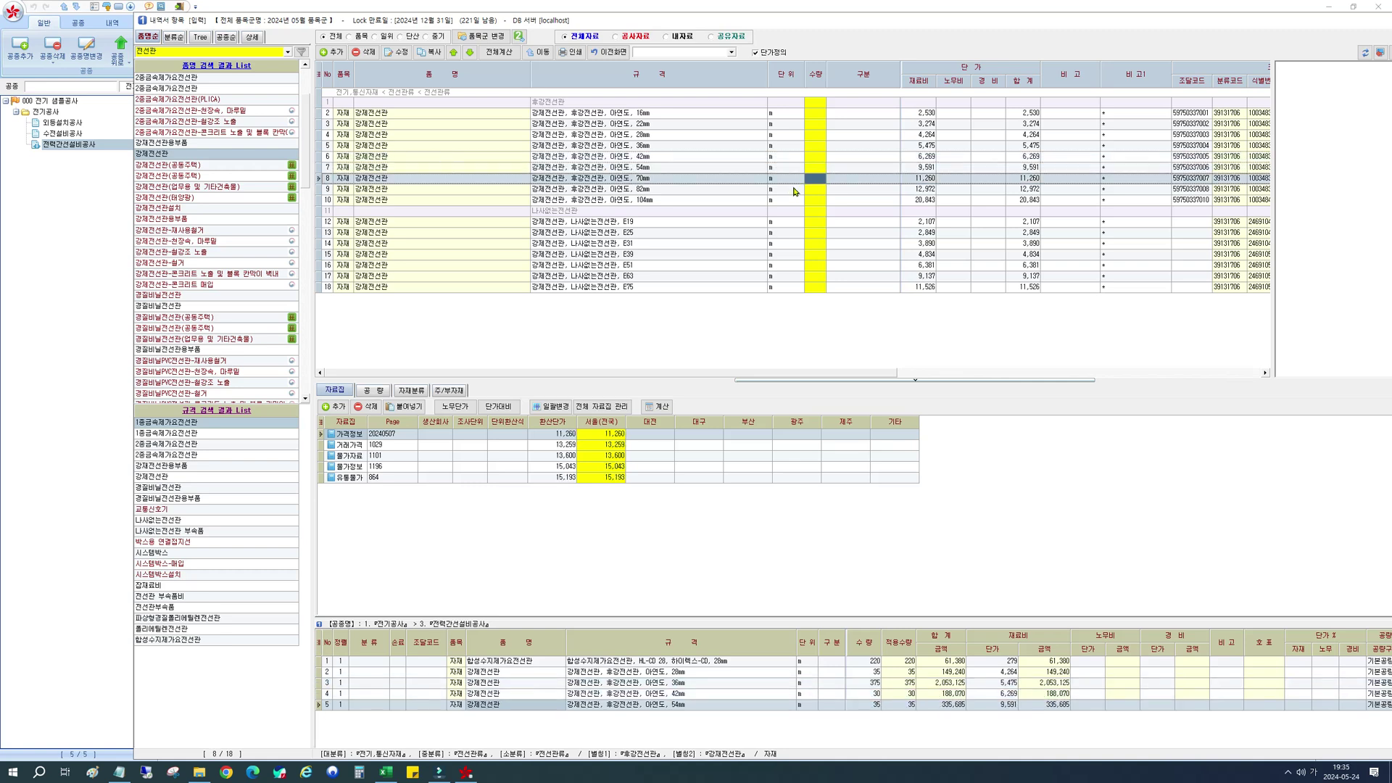
Step: Add 5 m of 70mm and 20 m of 82mm 강제전선관, 후강전선관, 아연도 to 전력간선설비공사 and close the item entry window
text(5)
key(Return)
text(20)
key(Return)
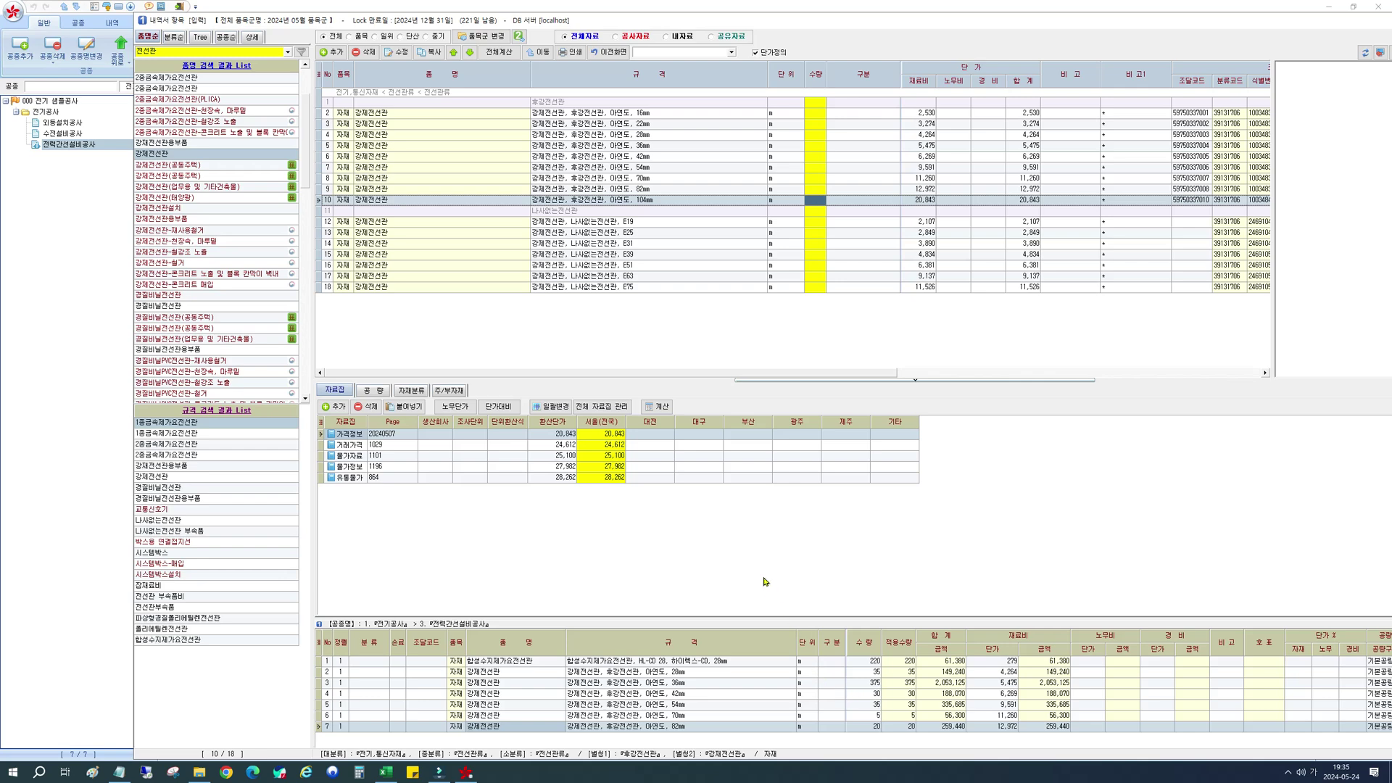
double_click(678, 25)
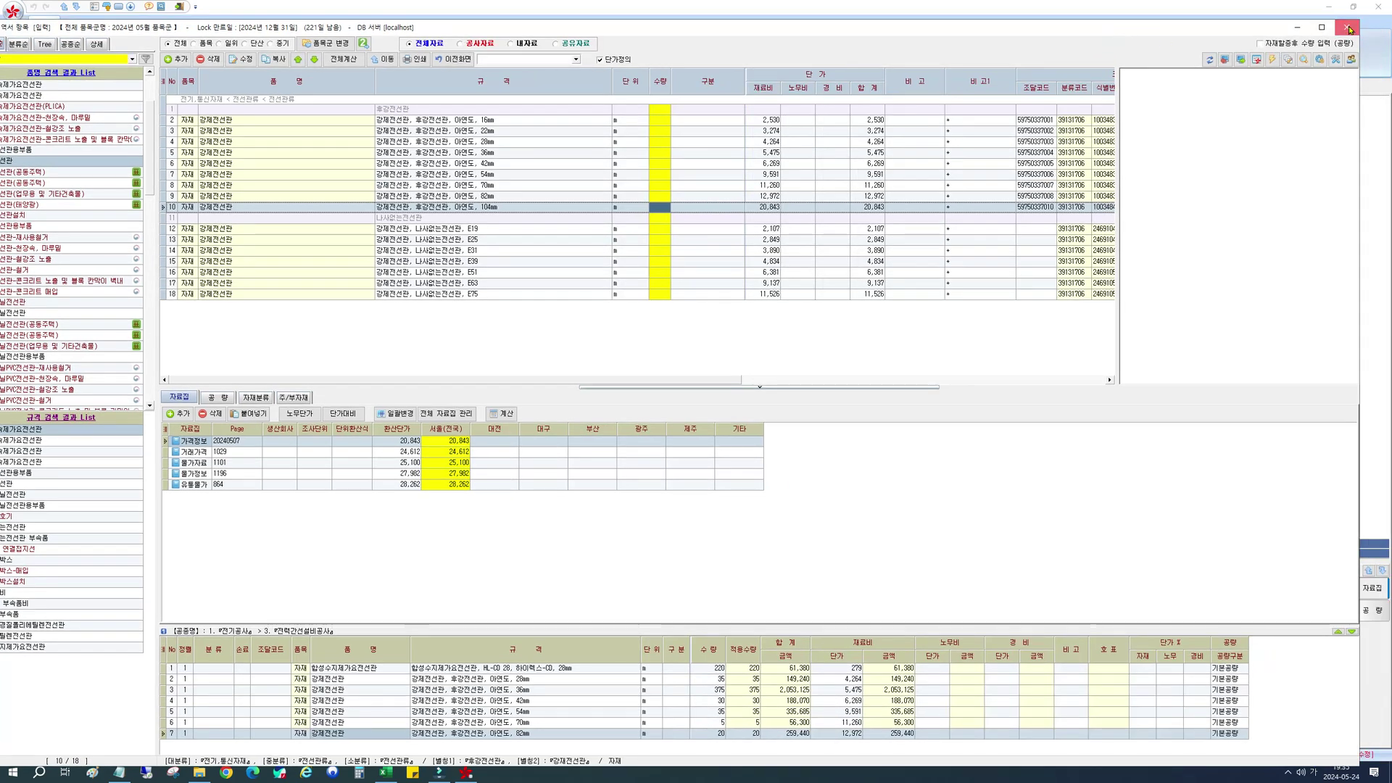
click(1351, 29)
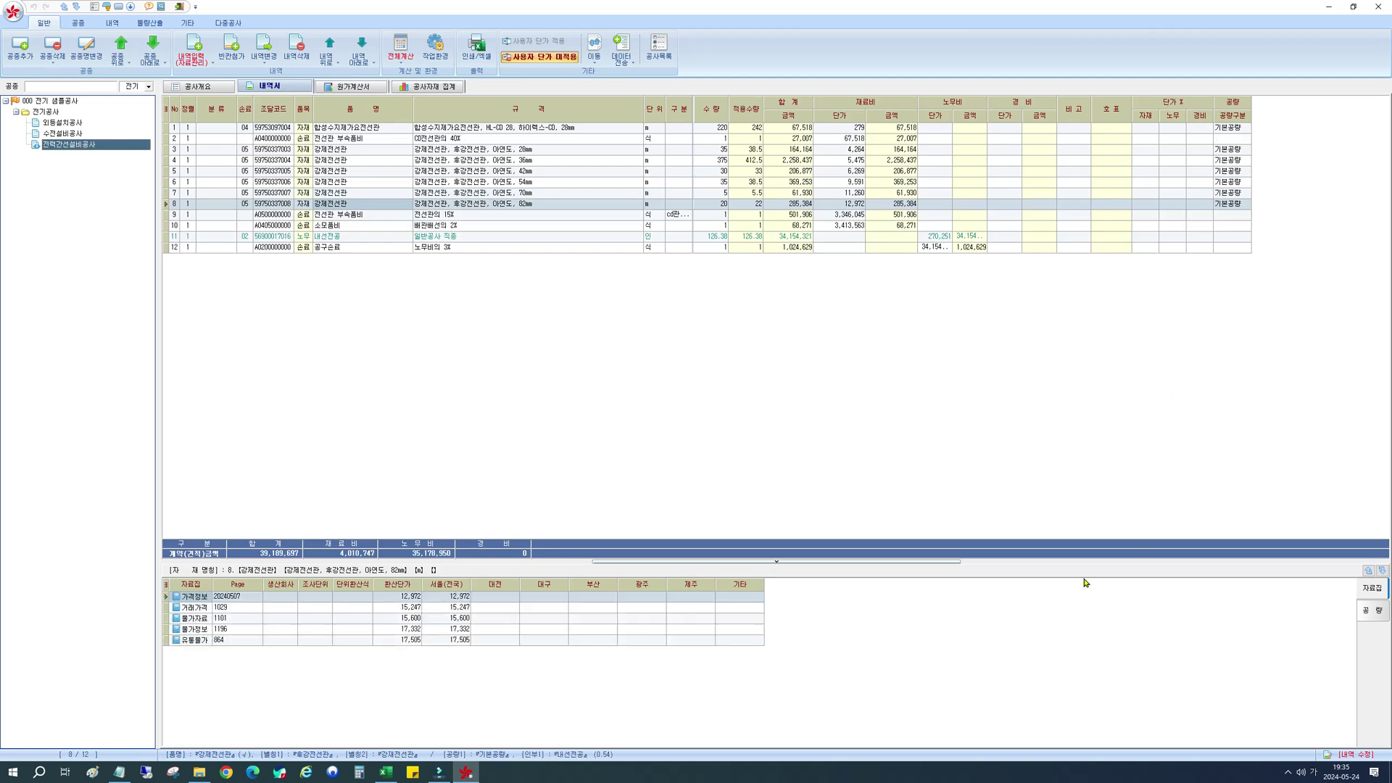
Step: Run the full calculation for the project 000 전기 샘플공사 with the existing calculation settings
click(45, 102)
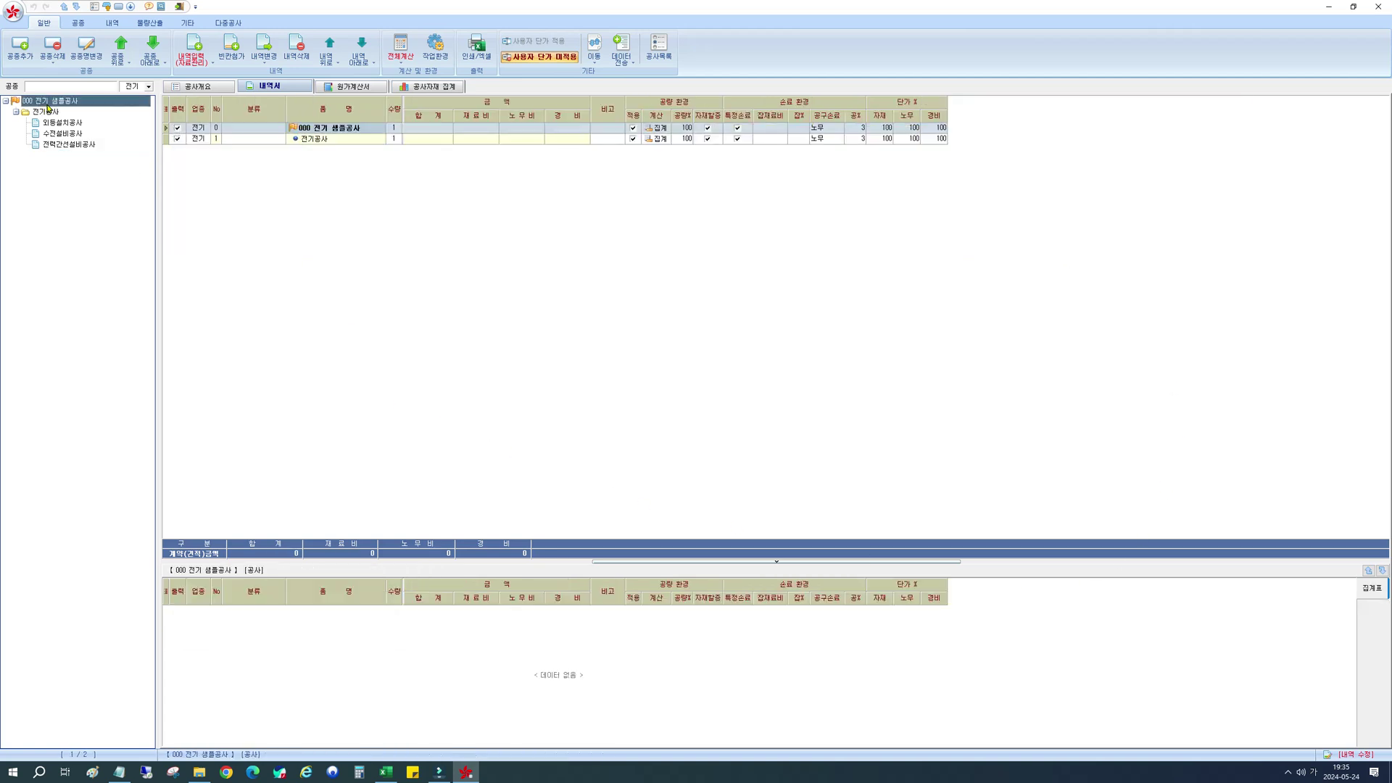
click(409, 44)
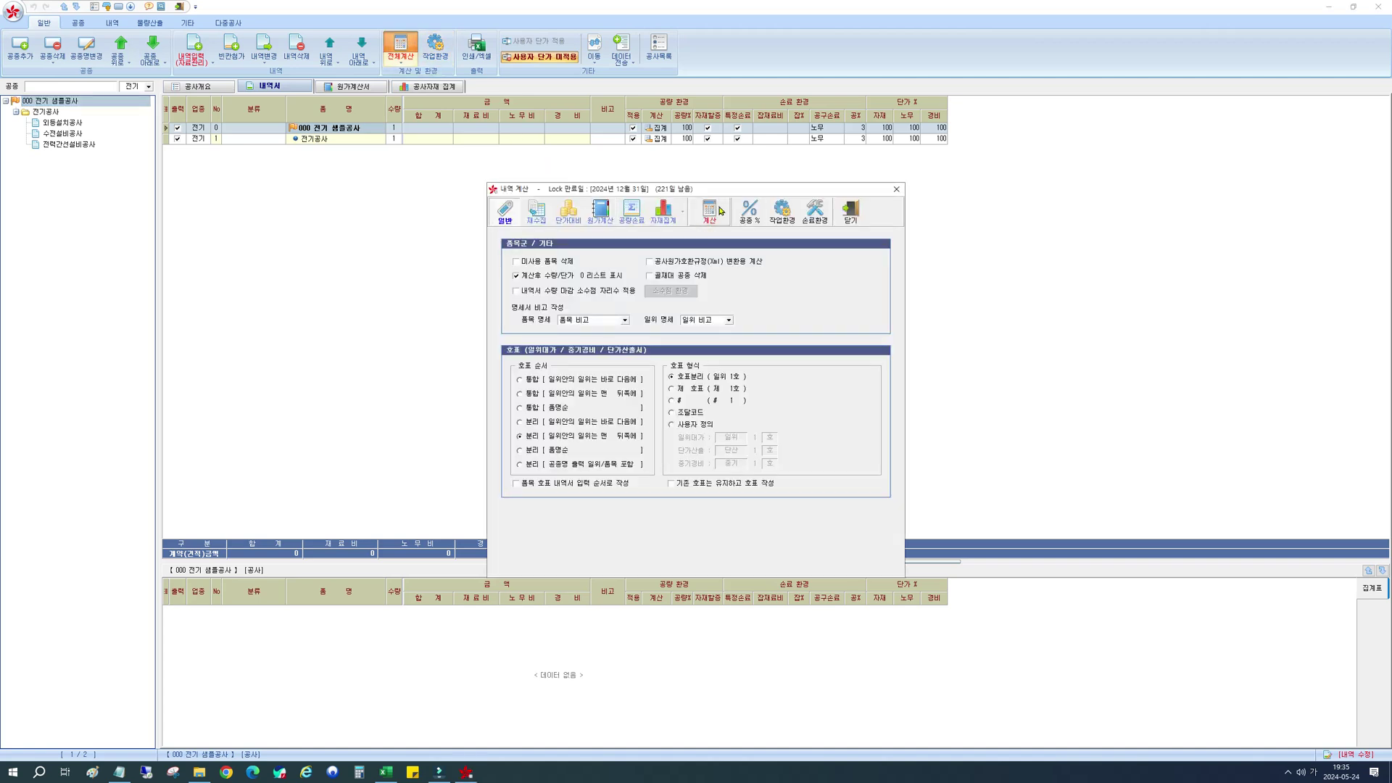
click(710, 211)
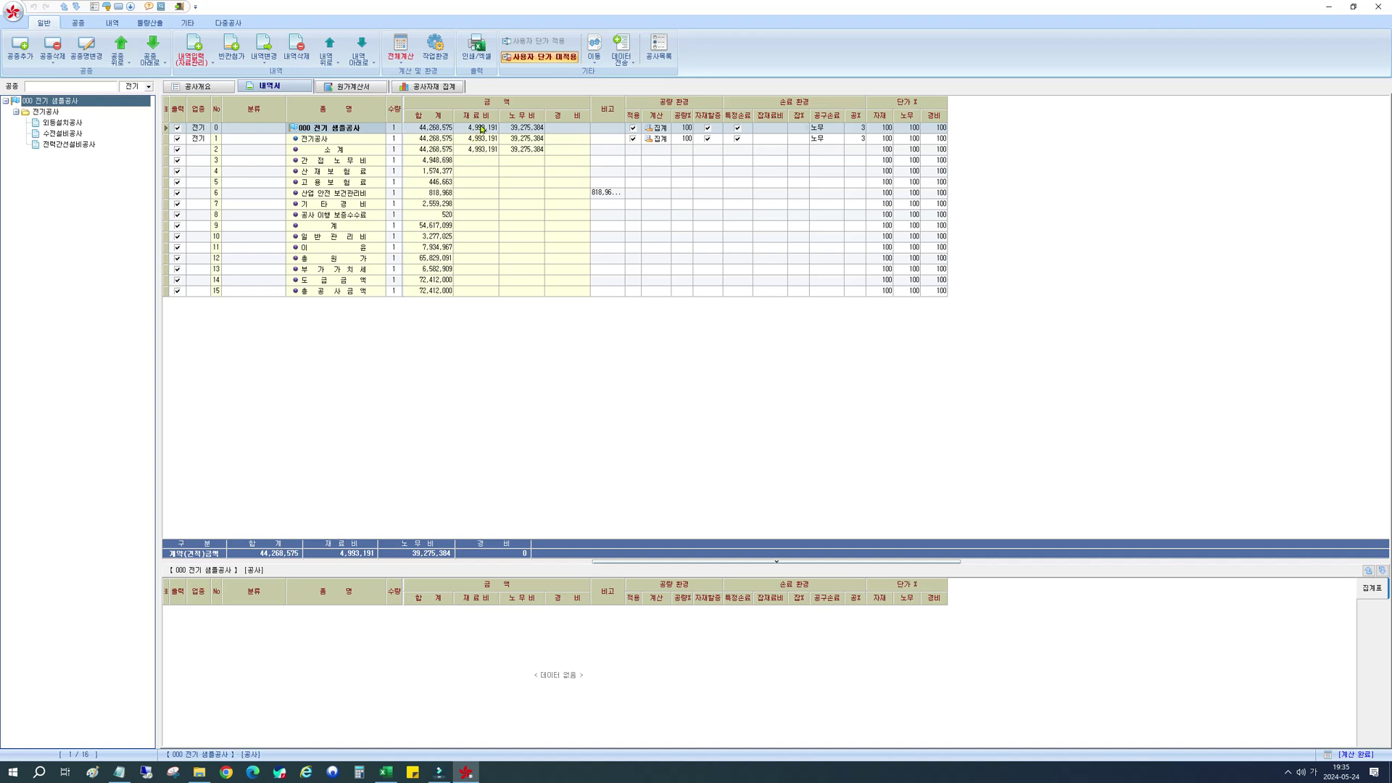
Step: Examine the calculated total, material and labour costs of the project and its 전기공사 category
click(483, 128)
click(529, 128)
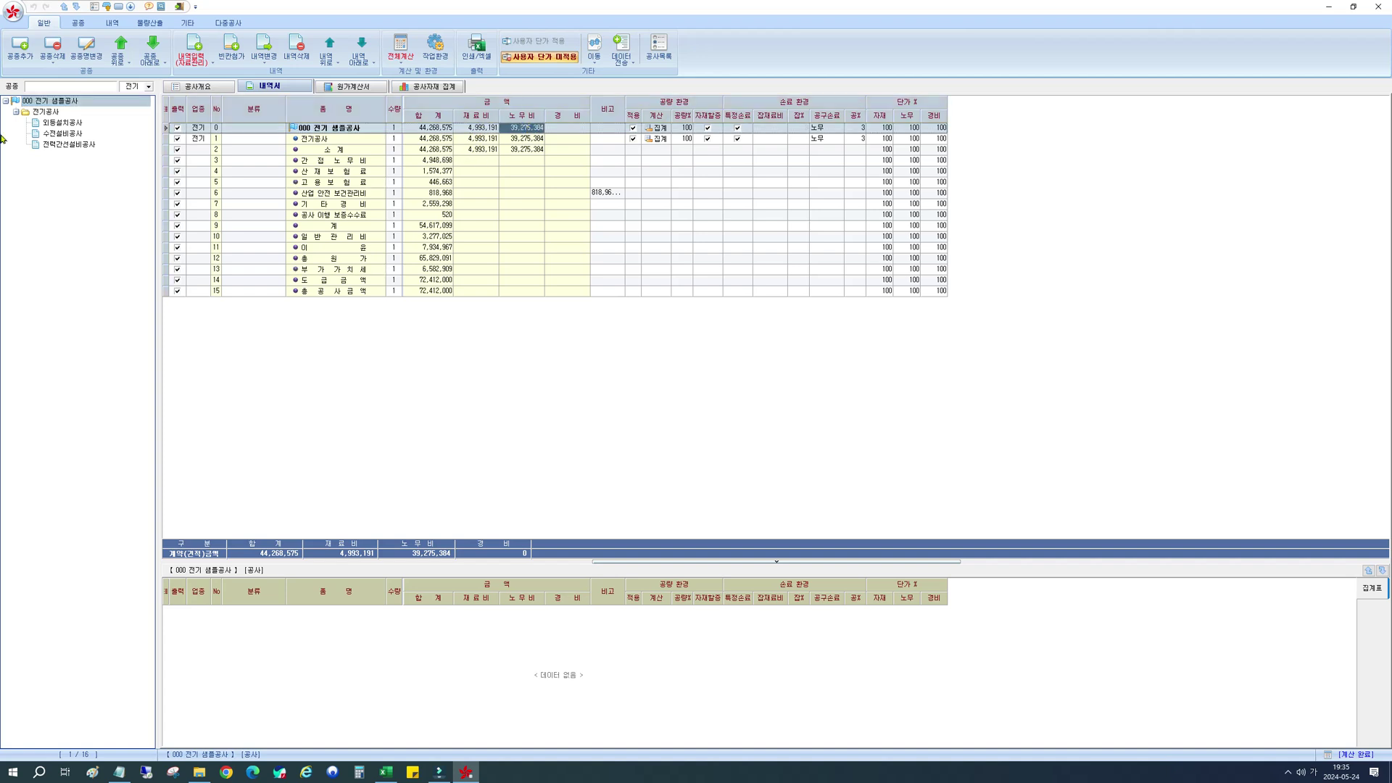
click(46, 113)
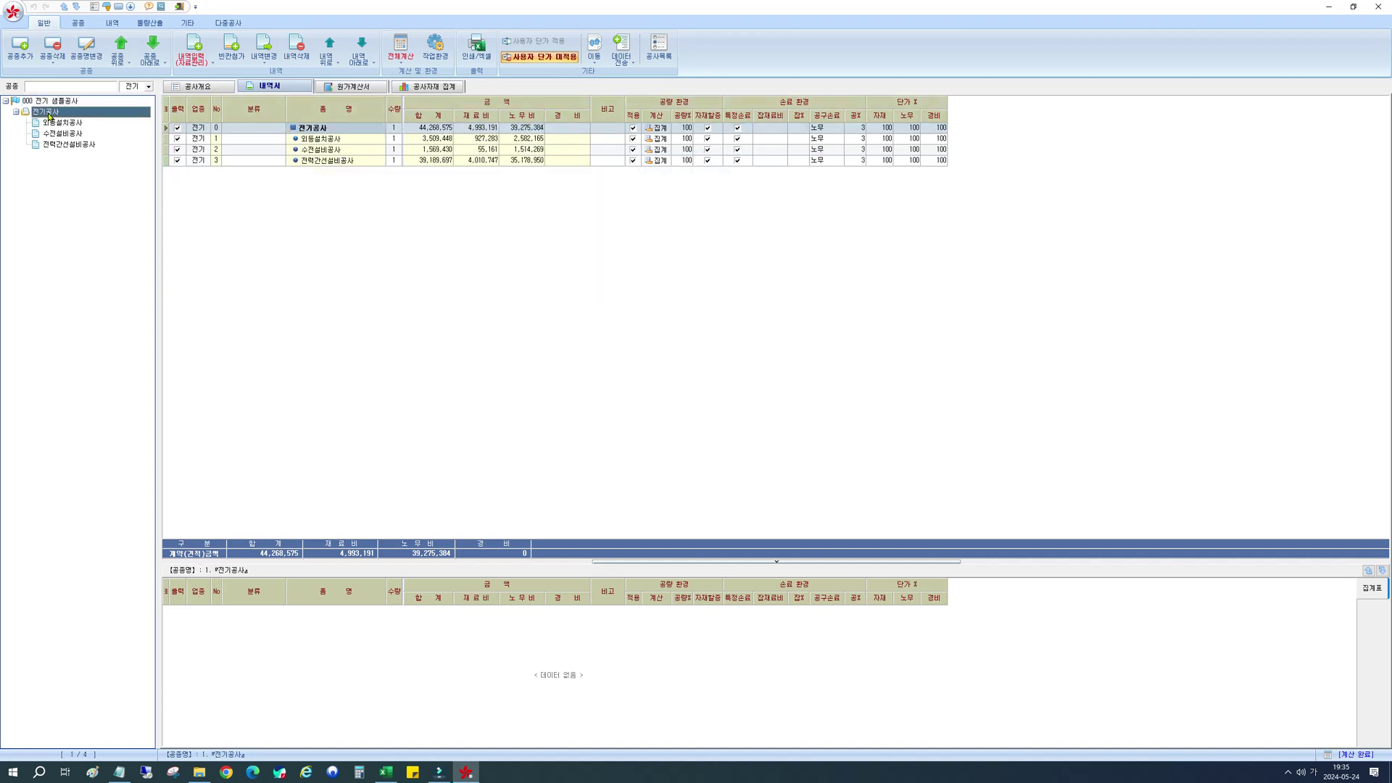
click(50, 102)
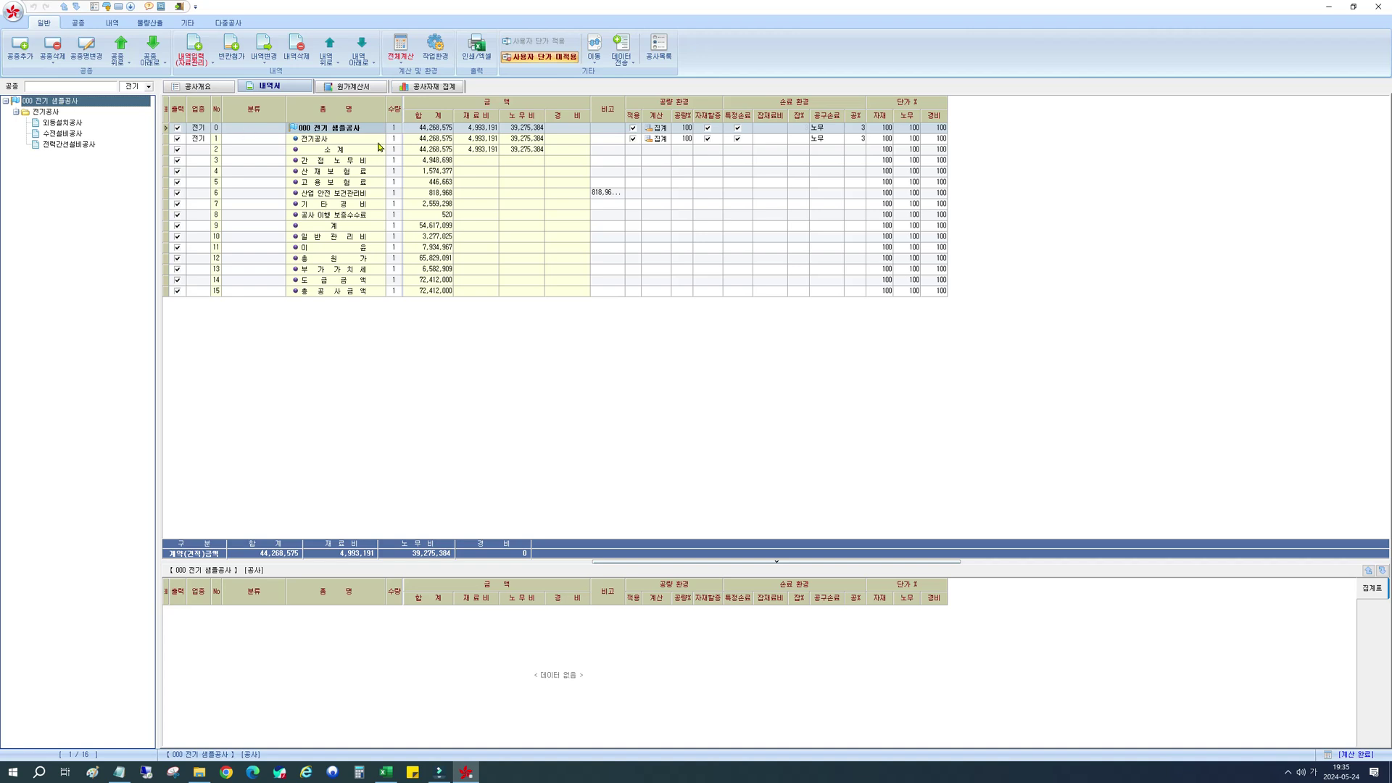
click(316, 140)
click(435, 139)
click(477, 141)
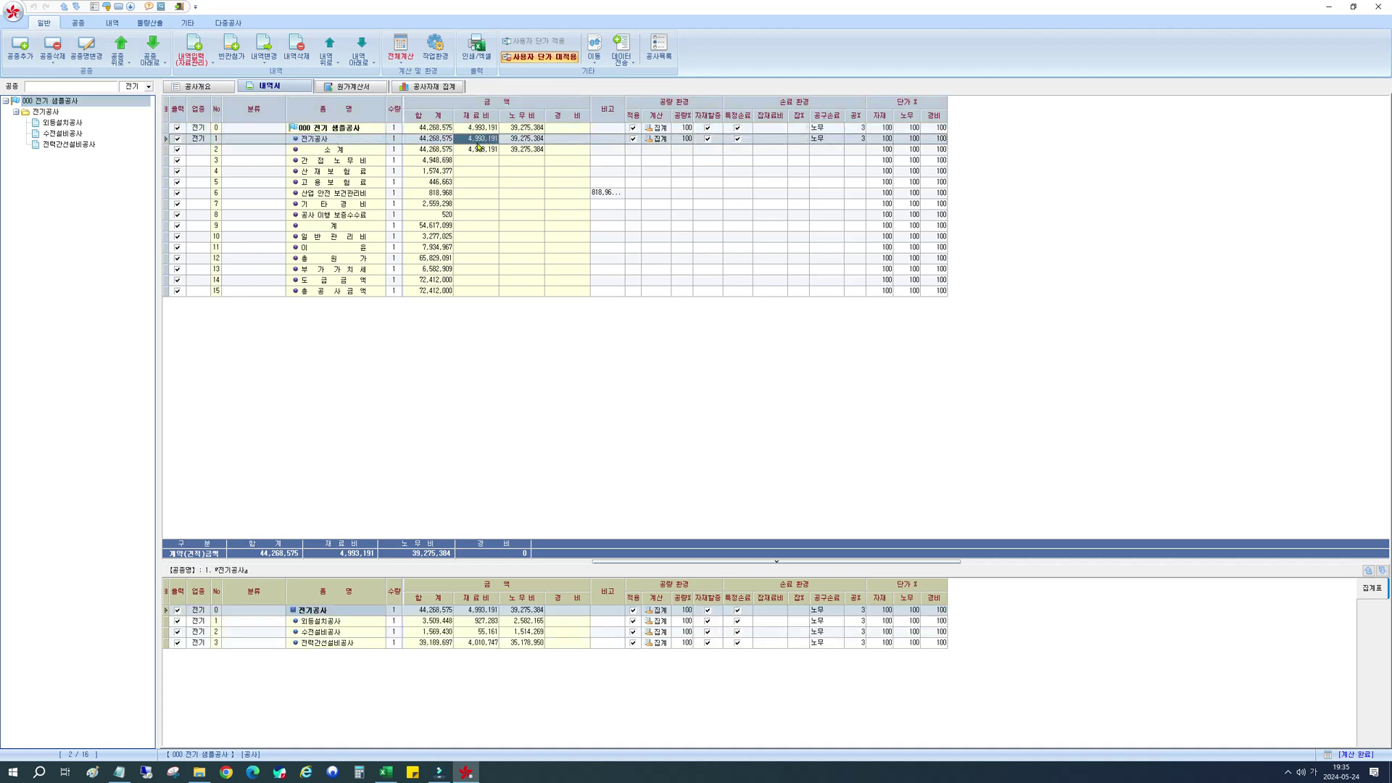
Step: Examine the calculated totals of 외등설치공사, 수전설비공사 and 전력간선설비공사 under 전기공사
click(42, 115)
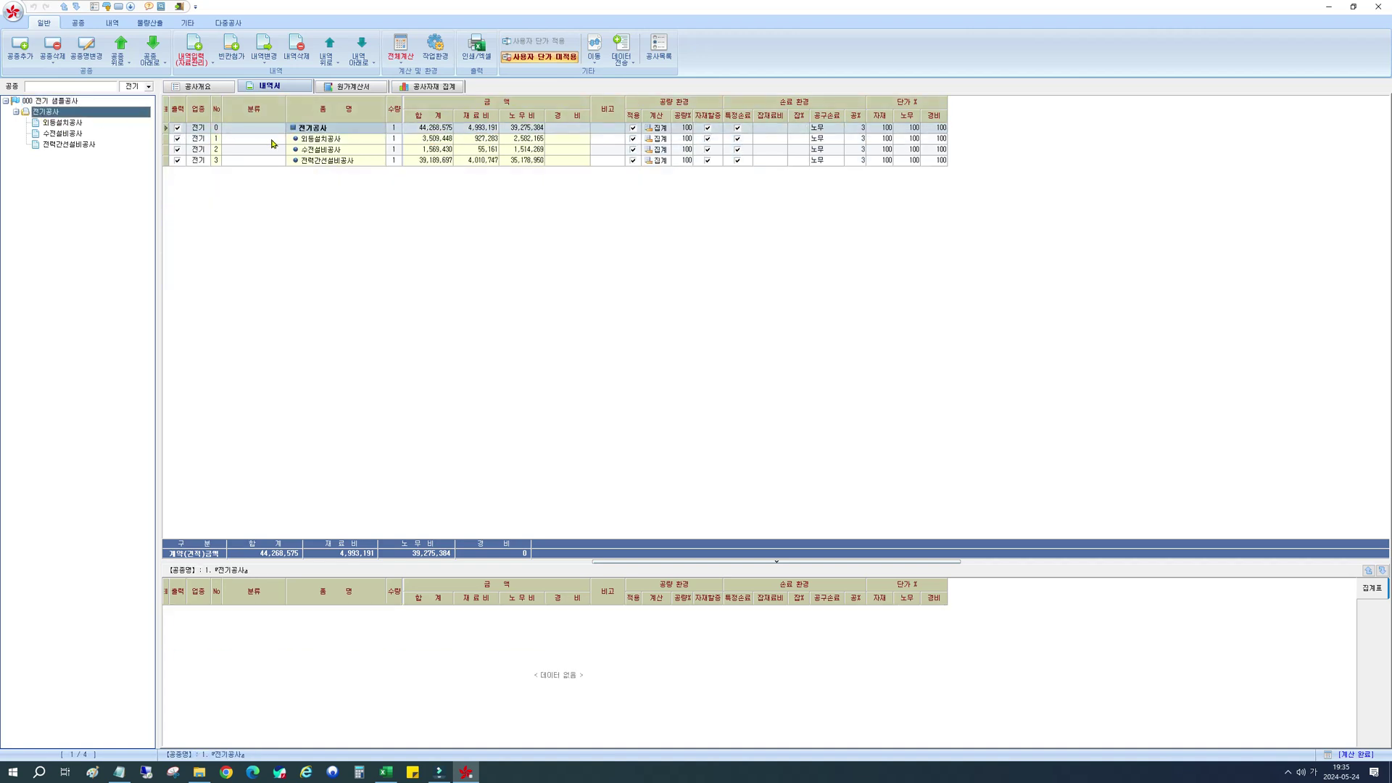
click(438, 139)
click(432, 150)
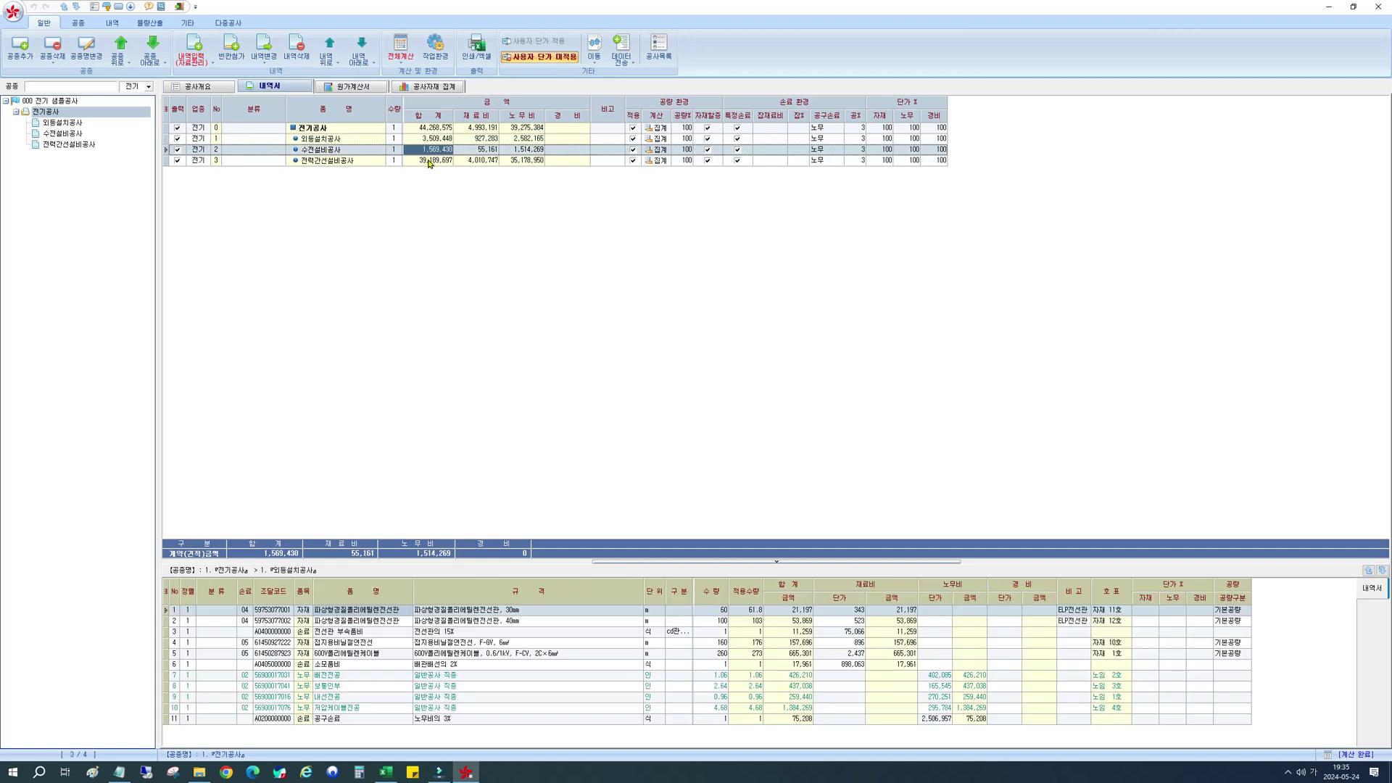
click(435, 160)
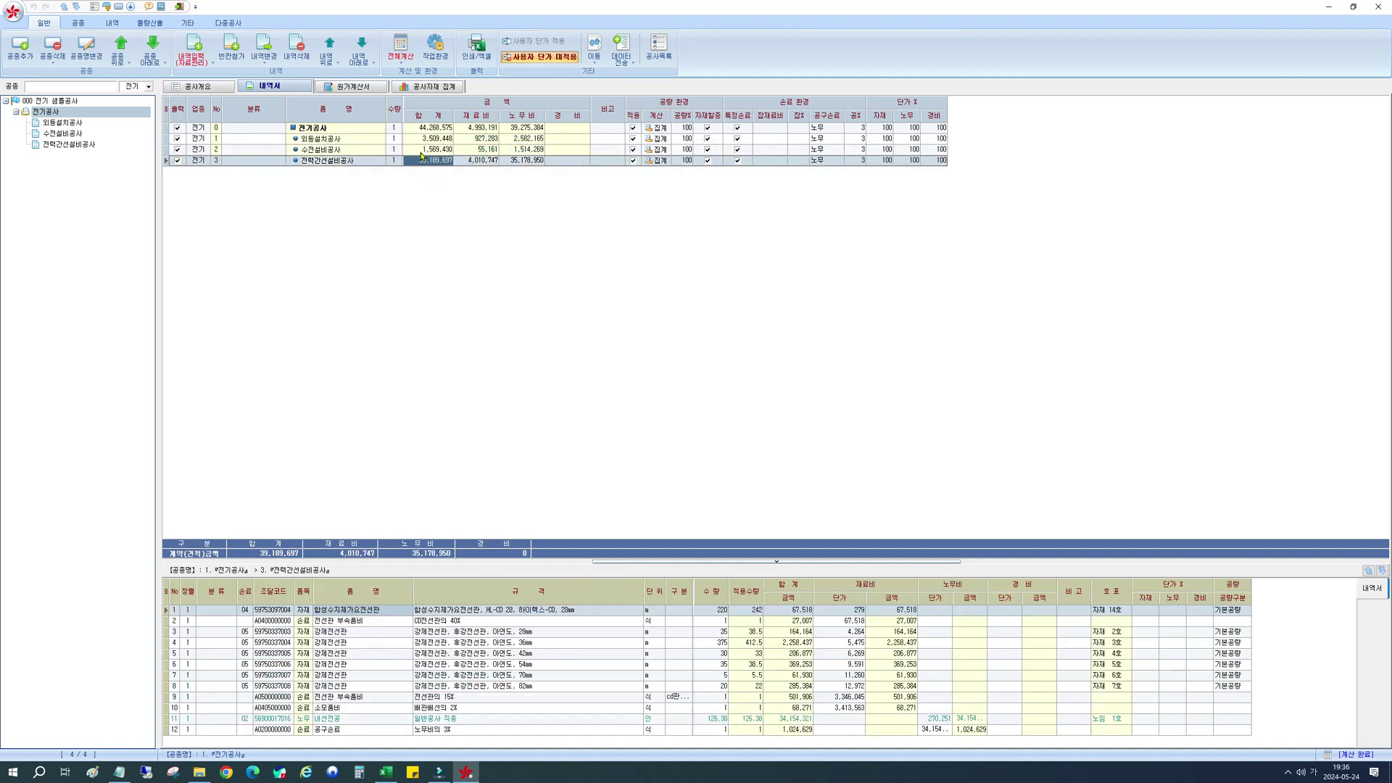
Step: Examine the labour items and 공구손료 row in the 외등설치공사 breakdown, narrowing the 규격 column slightly
click(55, 124)
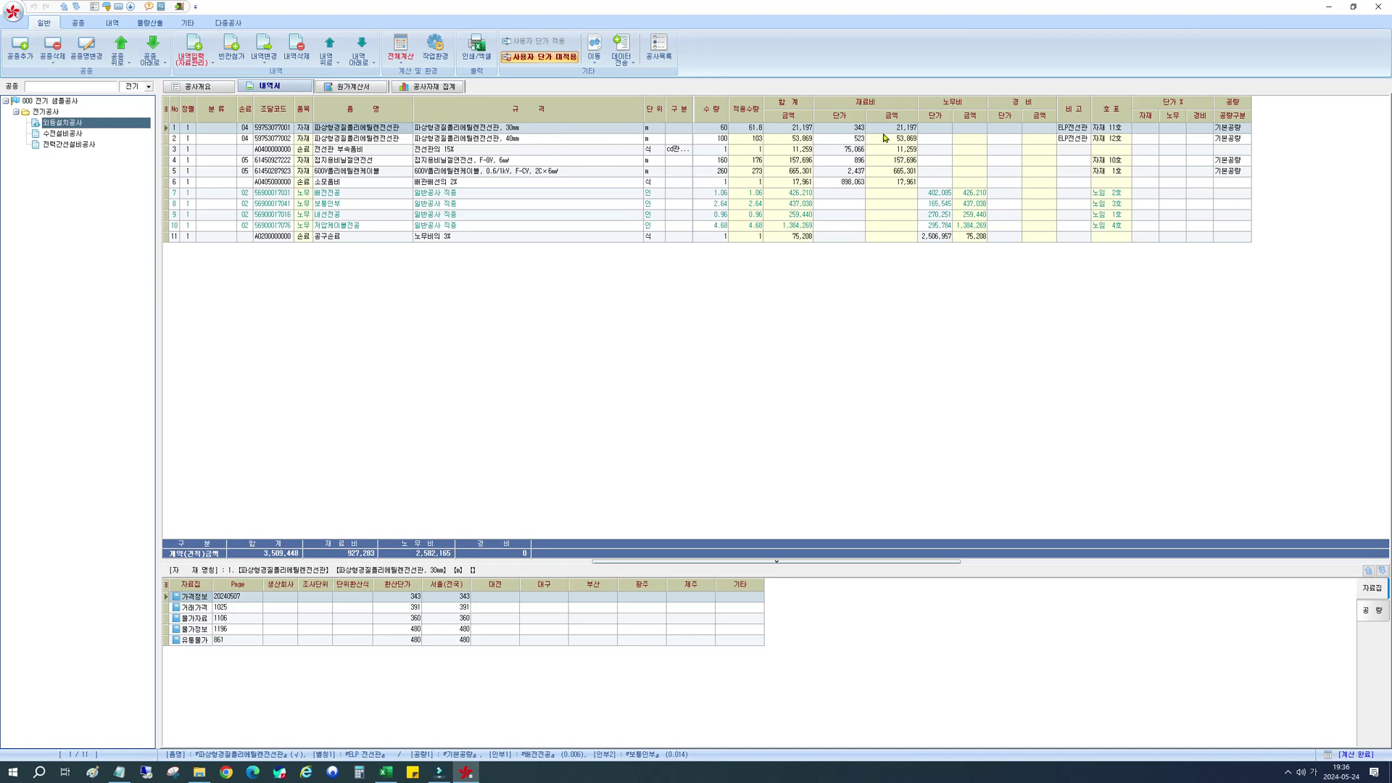
click(440, 195)
click(441, 205)
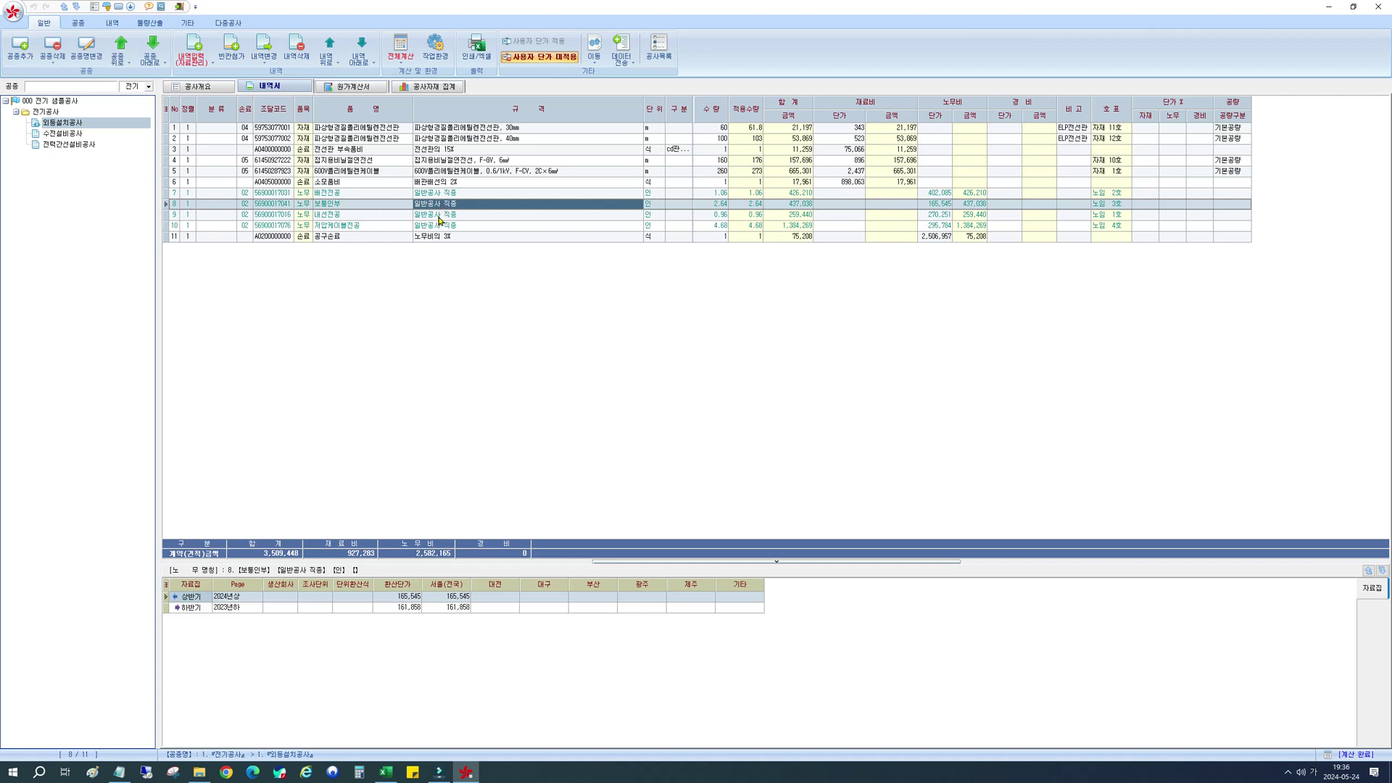
click(439, 216)
click(439, 225)
click(439, 237)
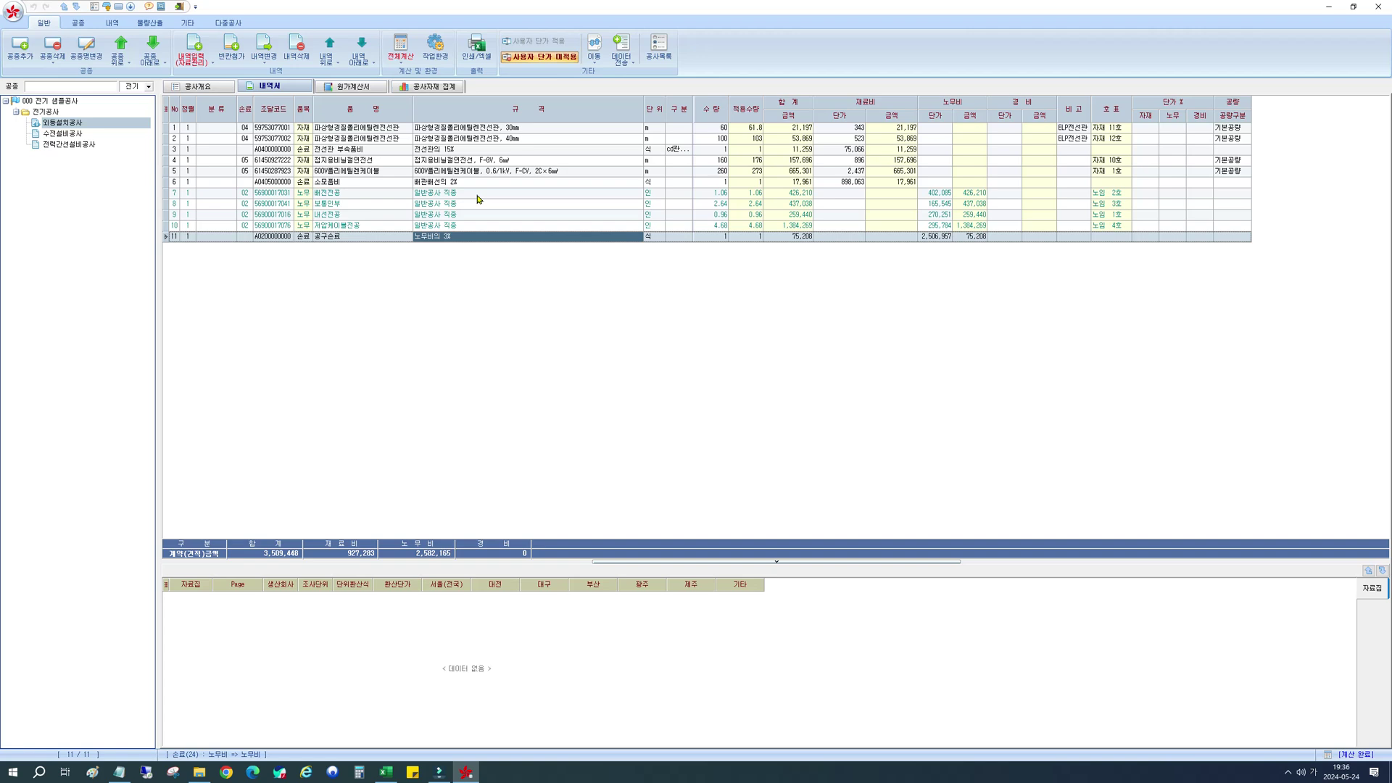
drag(642, 117, 620, 217)
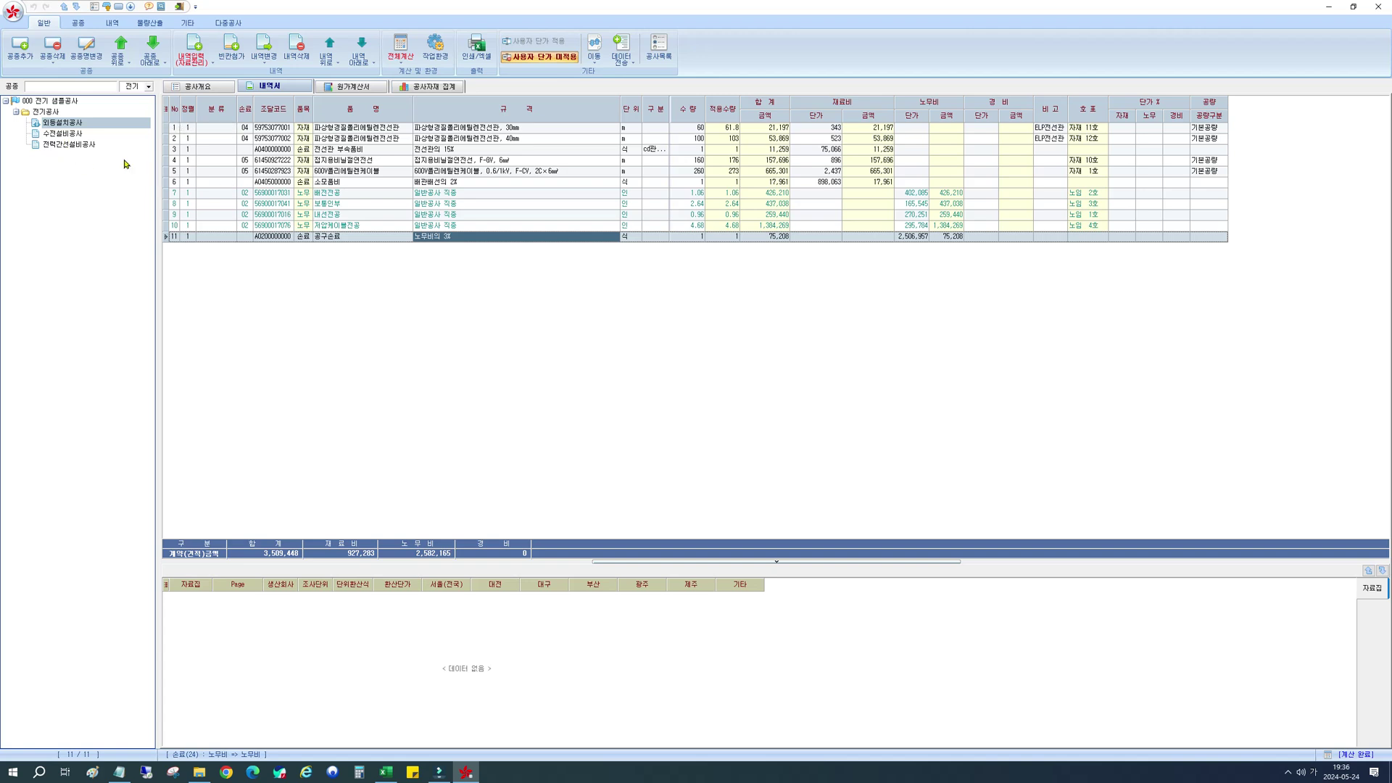
Step: Examine the 내선전공 labour item in the 수전설비공사 breakdown and the calculated rows of 전력간선설비공사
click(65, 133)
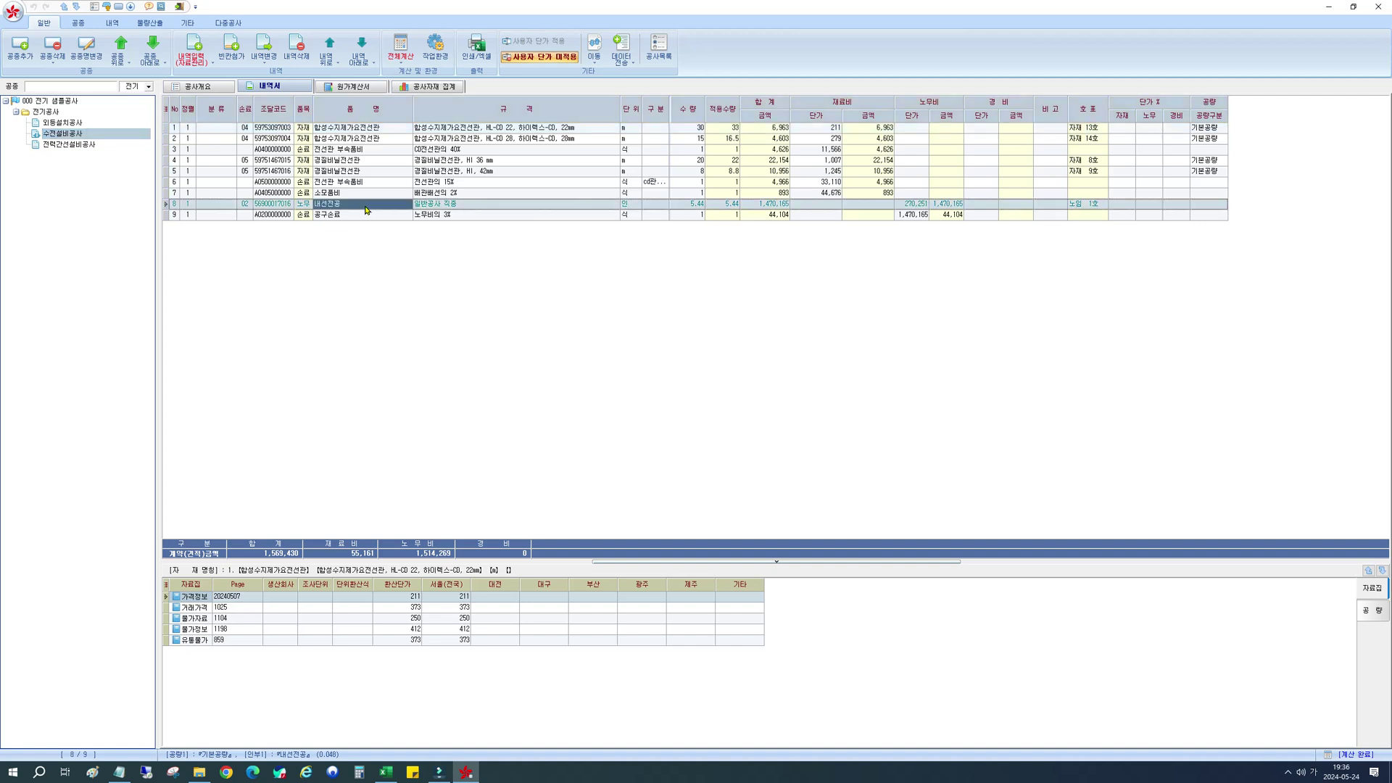
click(366, 209)
click(365, 215)
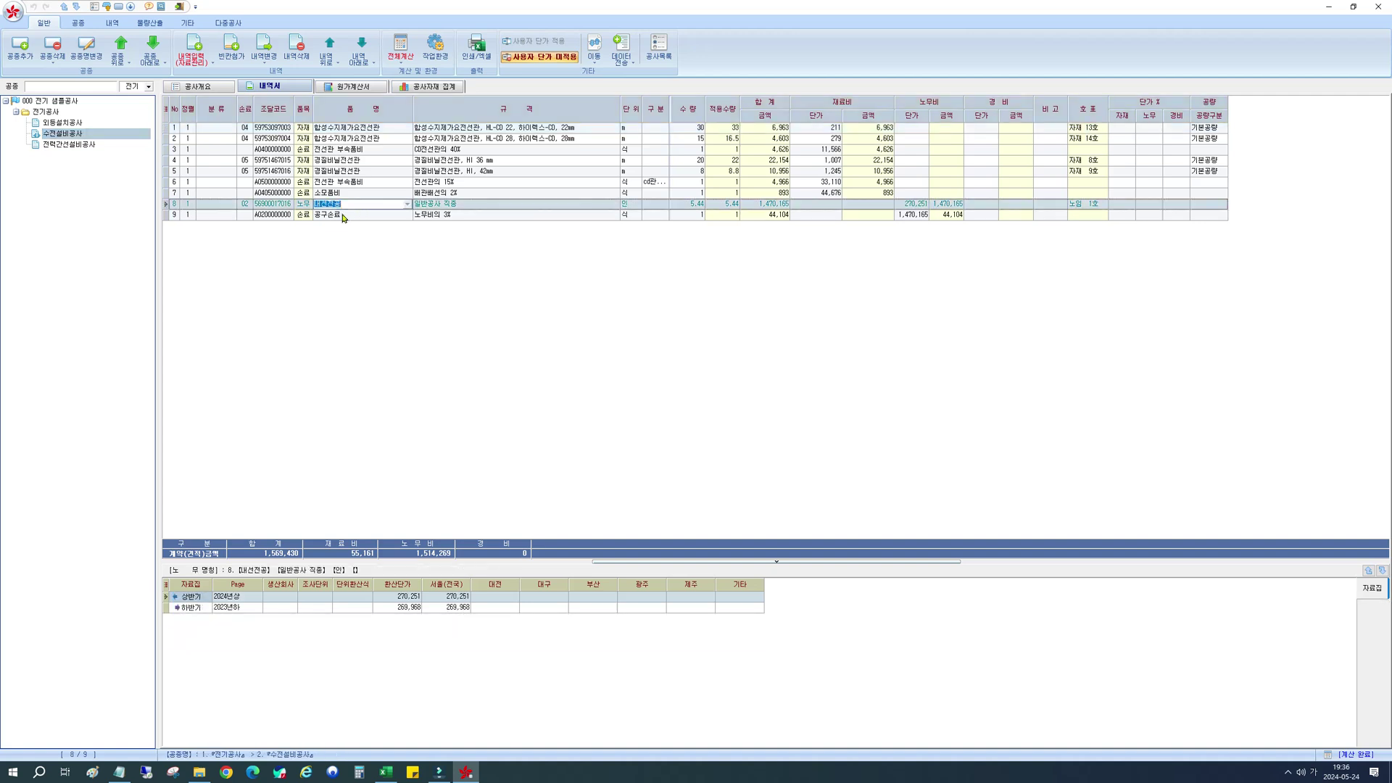
click(81, 146)
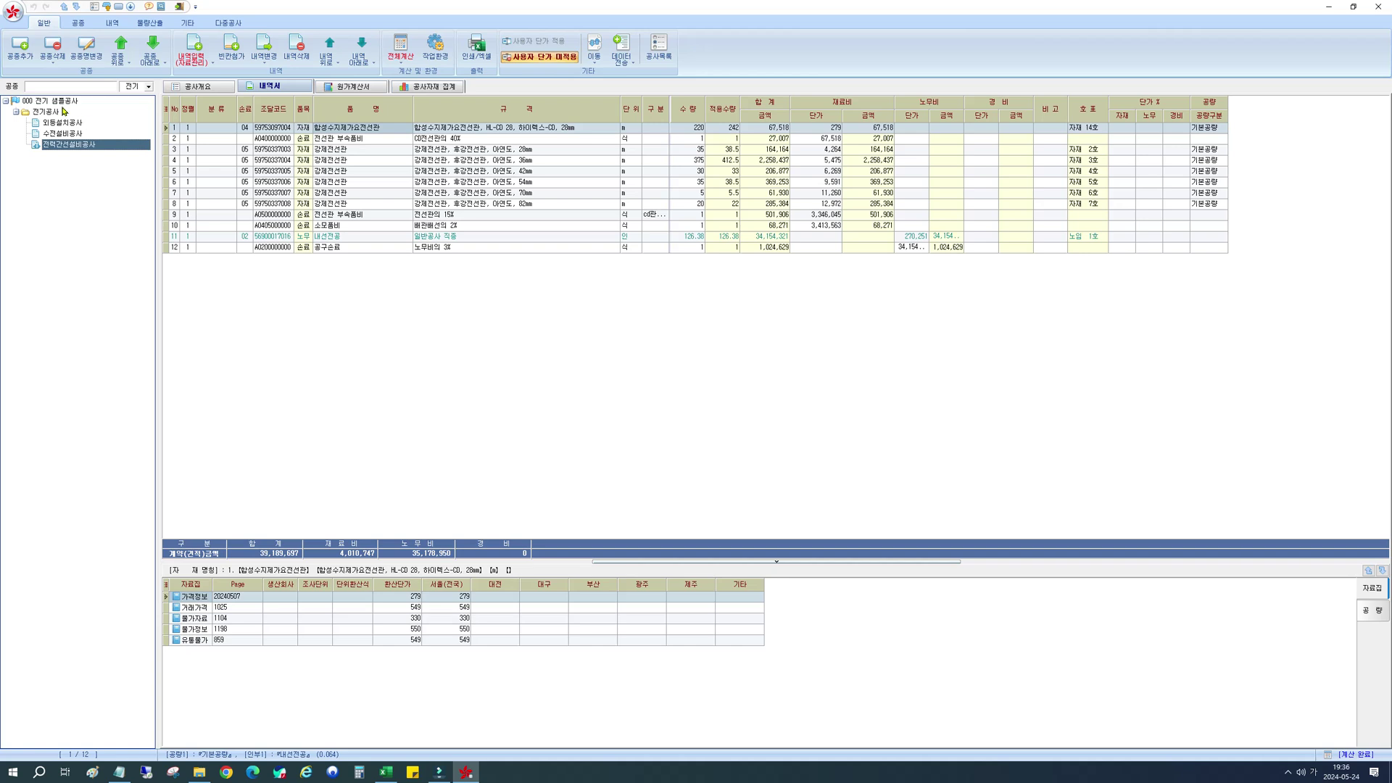
Step: Compare the 000 전기 샘플공사 summary in the 내역서 with its 원가계산서, returning to the 내역서
click(116, 99)
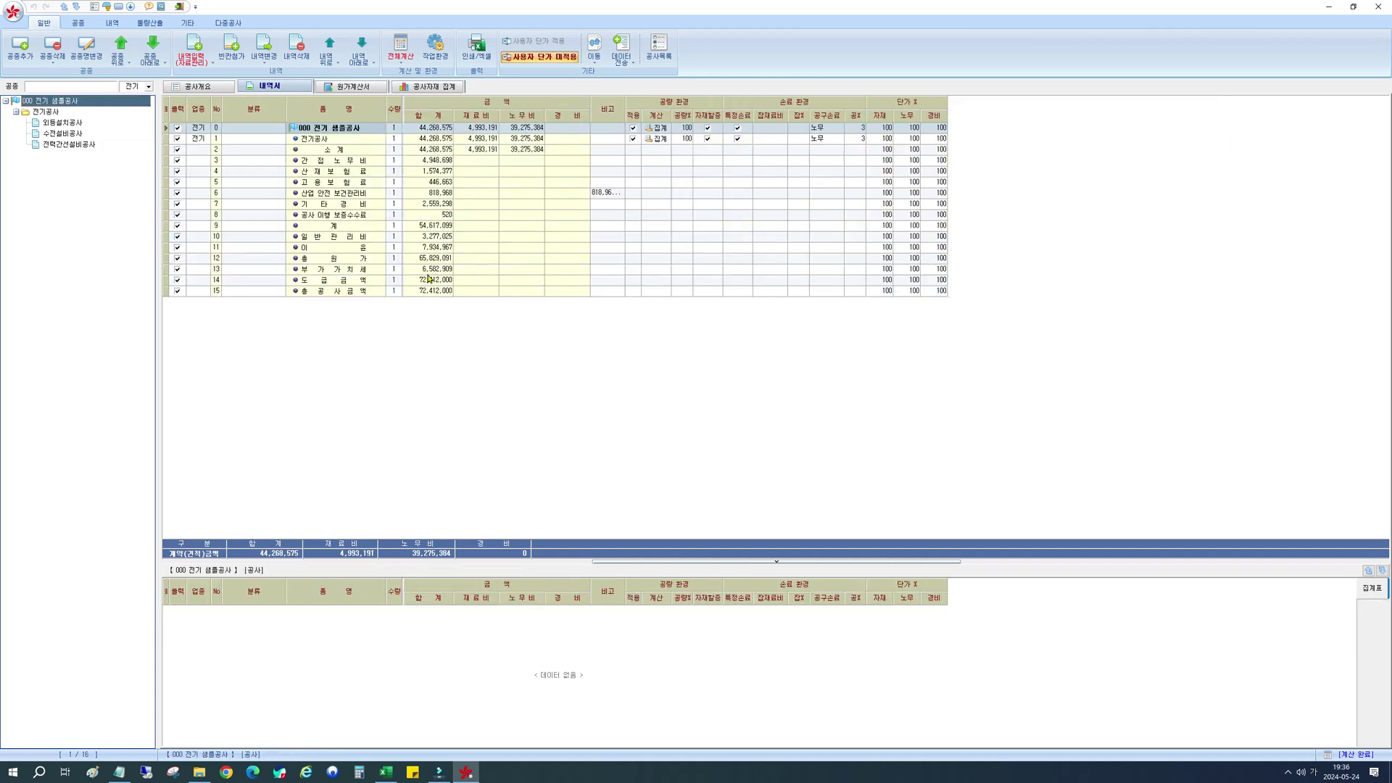
click(349, 87)
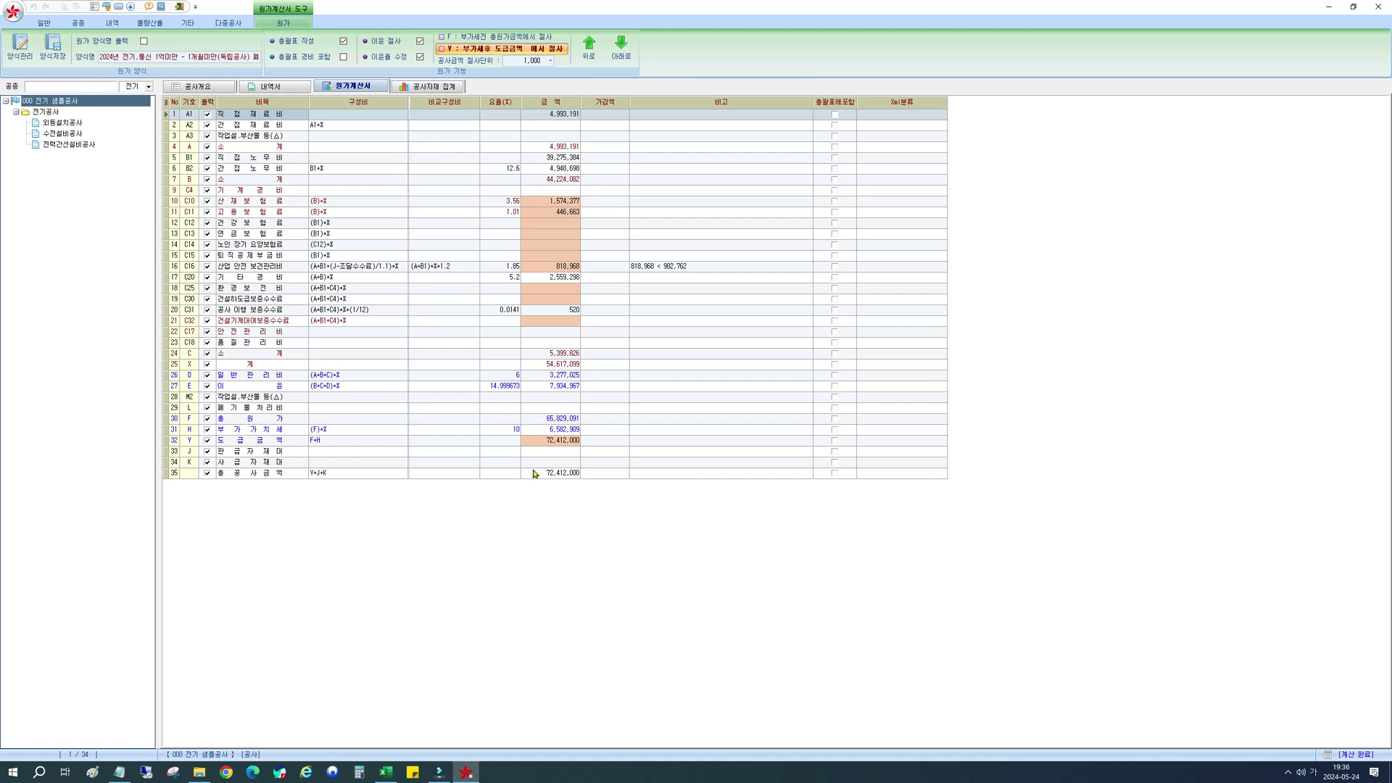
click(272, 87)
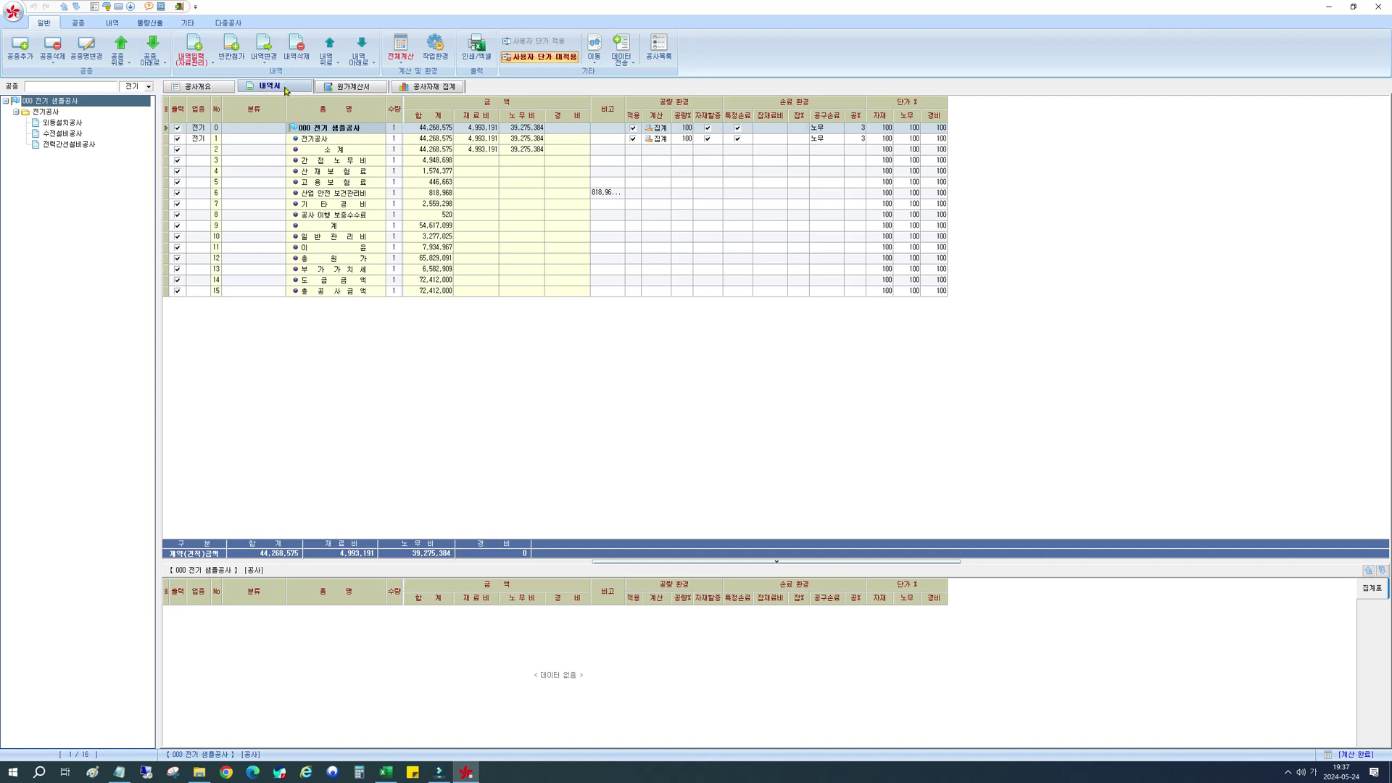
click(343, 84)
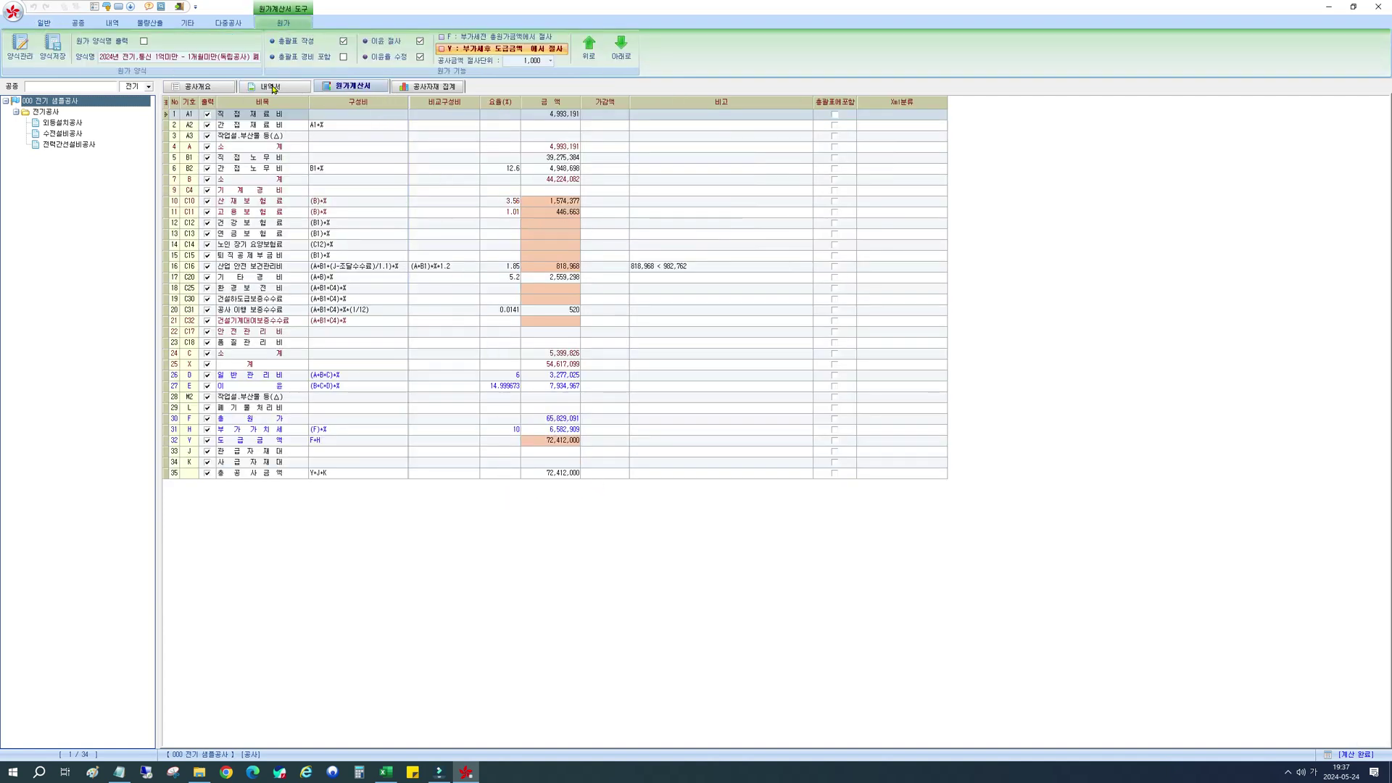
click(274, 87)
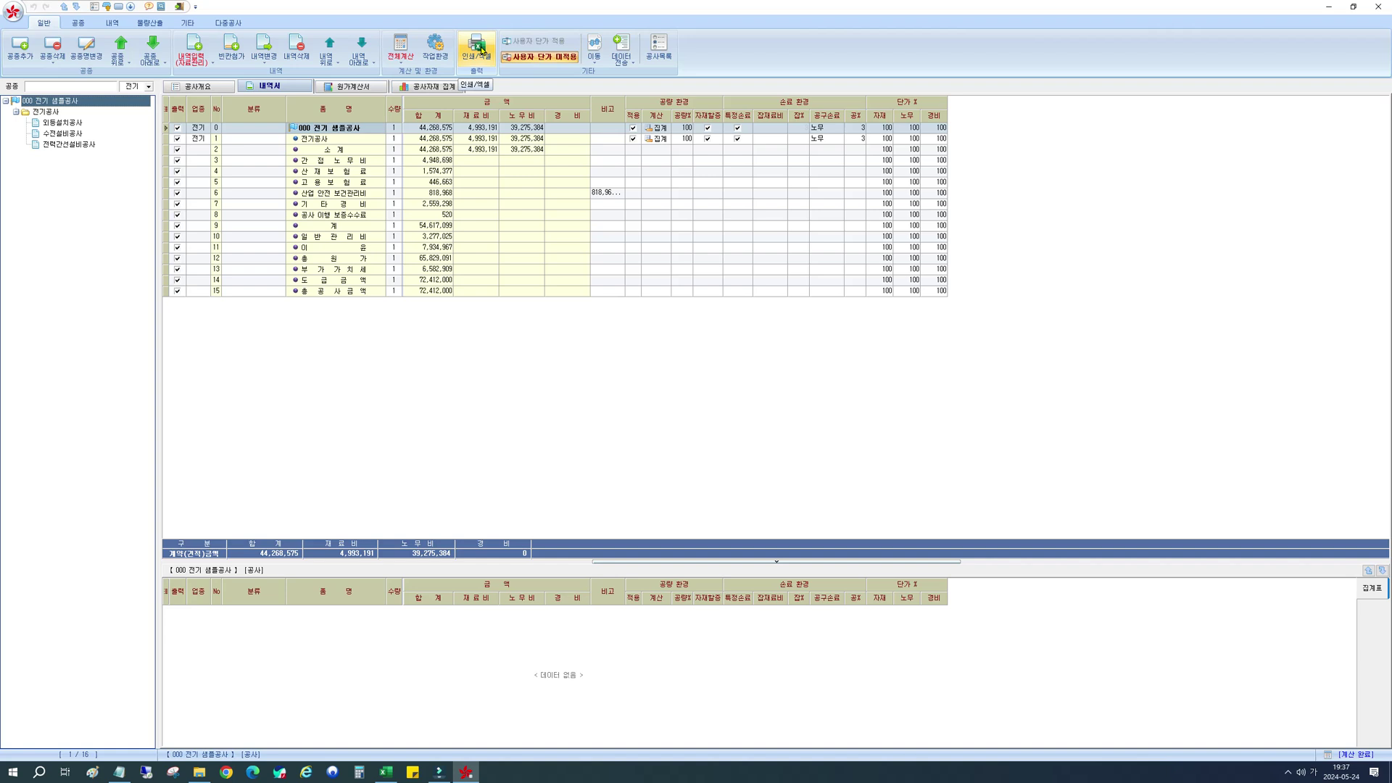
Step: Open the print and Excel output window and select the 집계표 [갑지] form for the 내역서
click(481, 50)
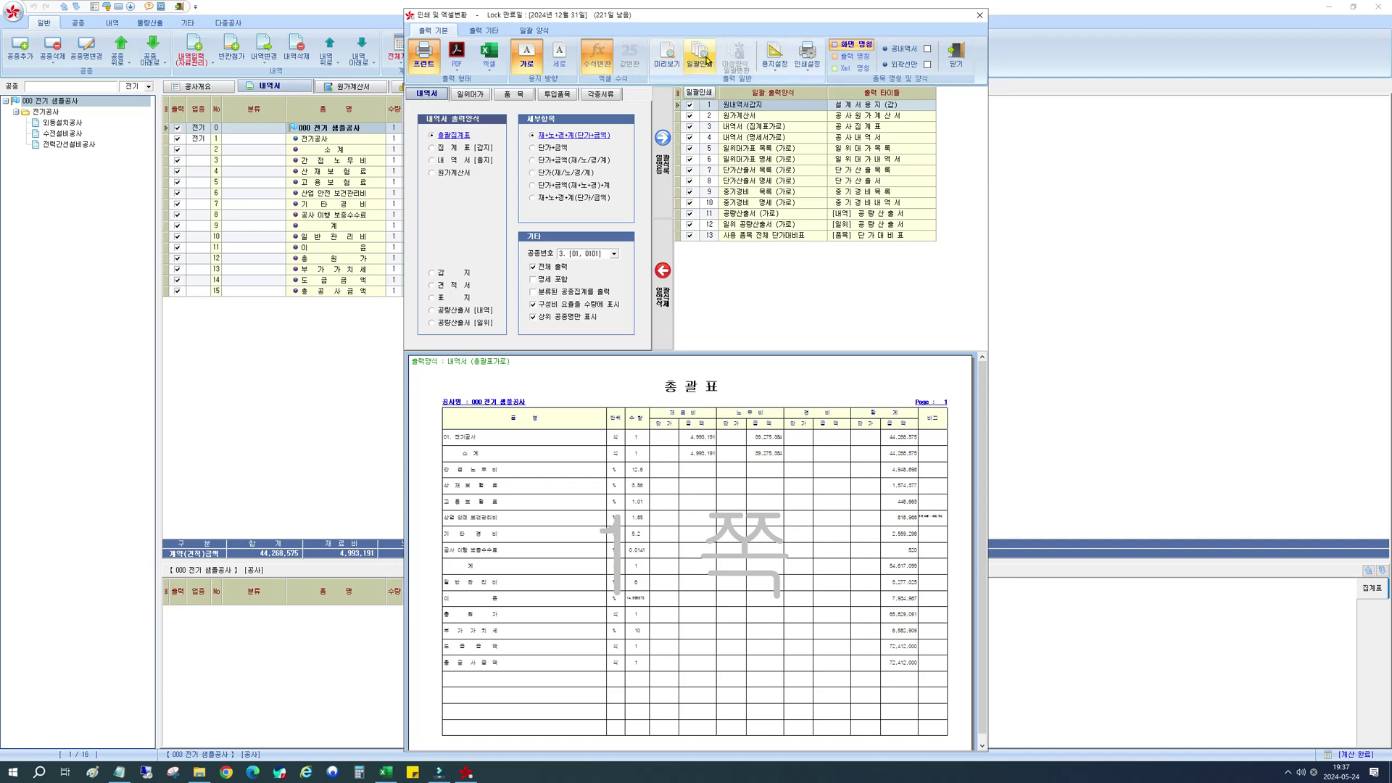
click(463, 148)
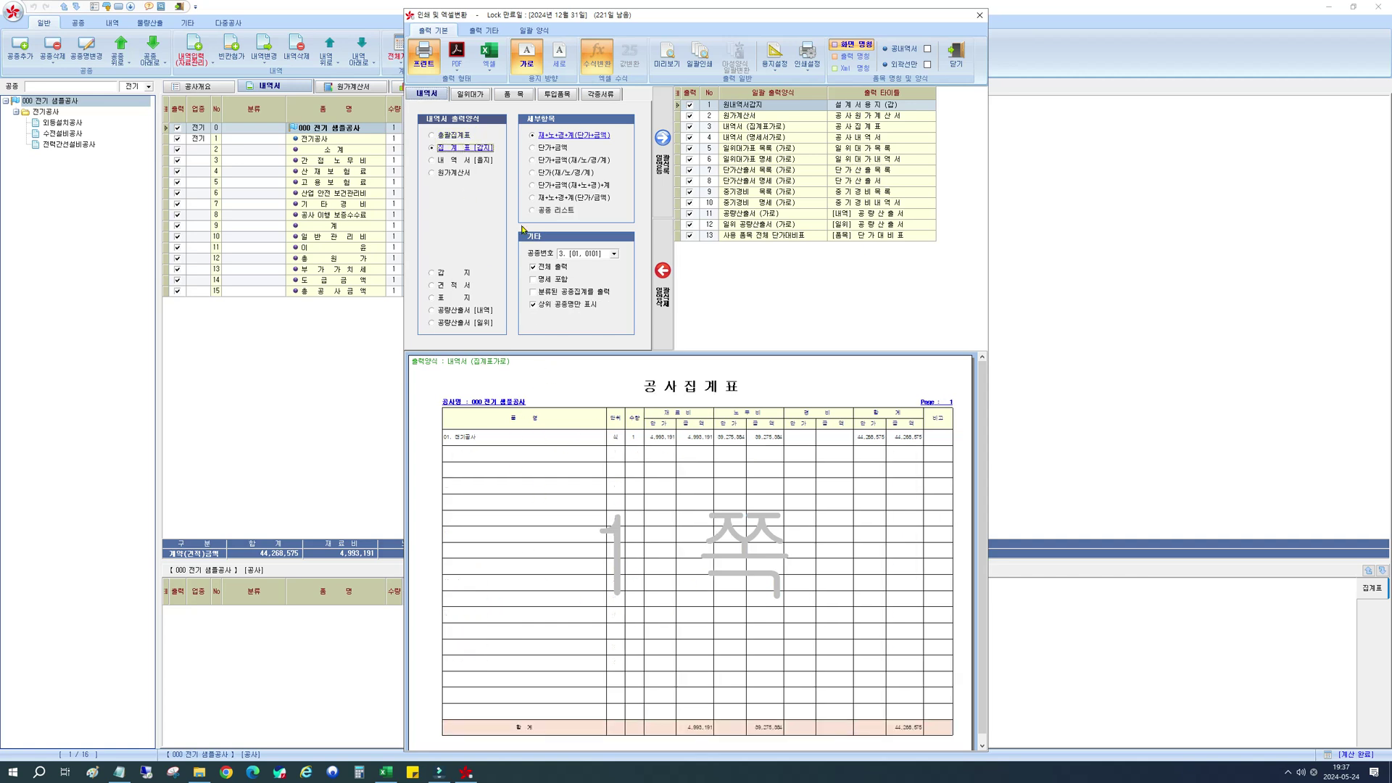
Step: Choose the 내역서 [을지] form and go through the batch output list from 원내역서갑지 to 중기경비 명세
click(481, 161)
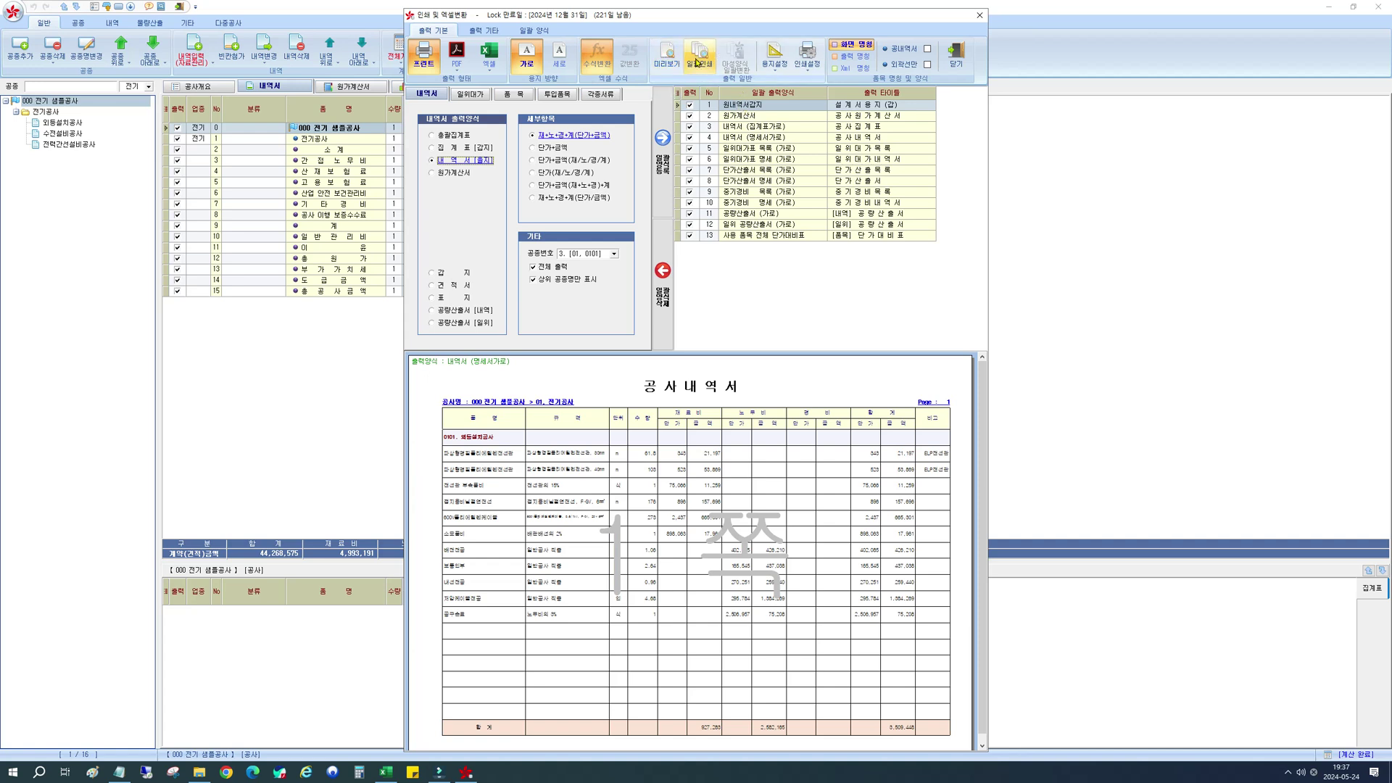
click(772, 116)
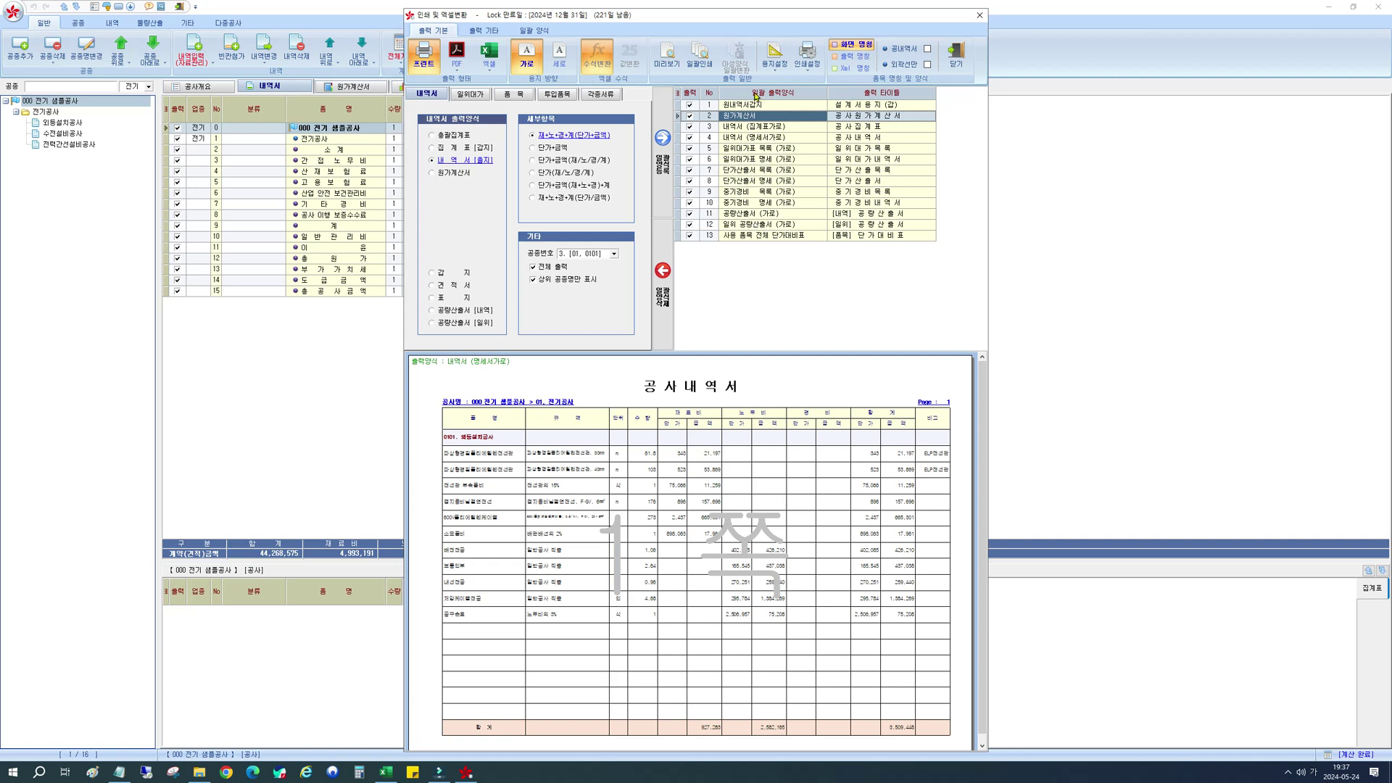
click(762, 106)
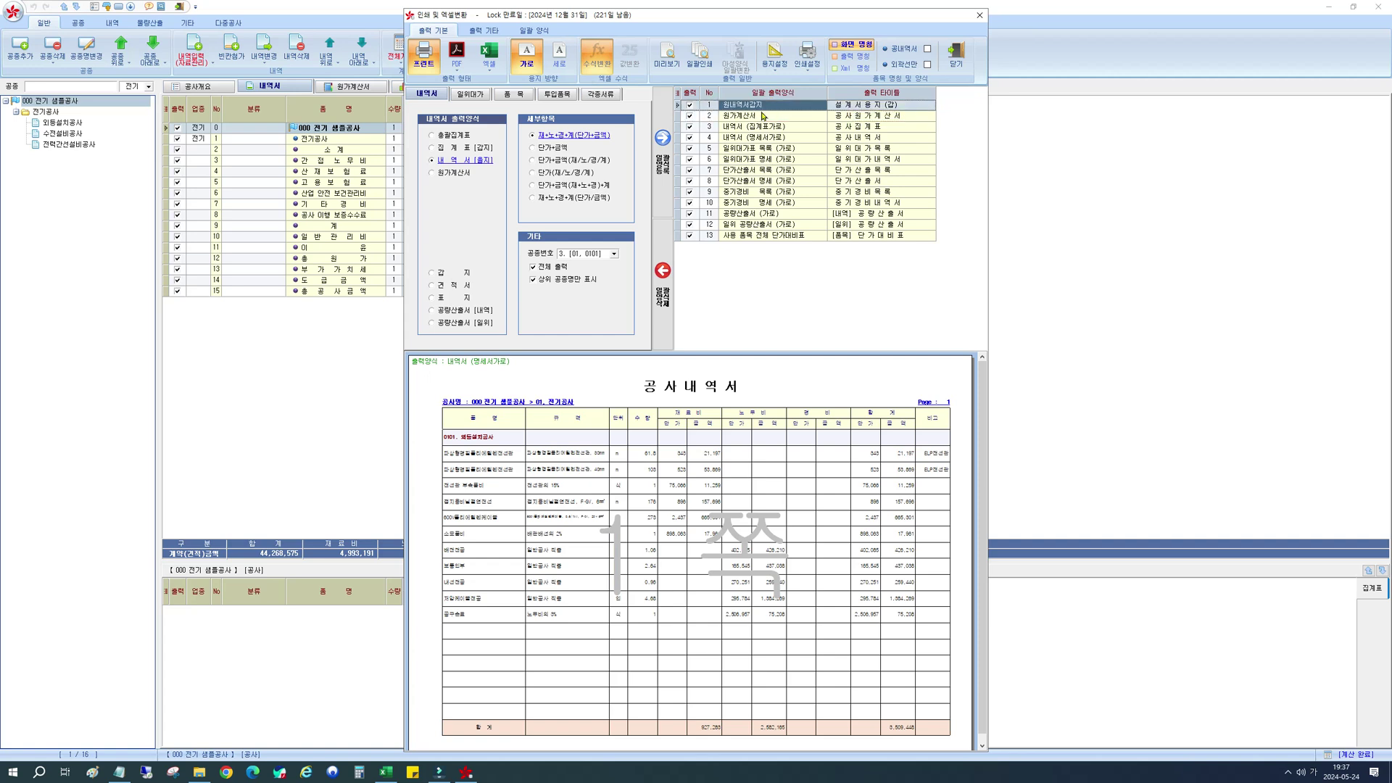
click(769, 127)
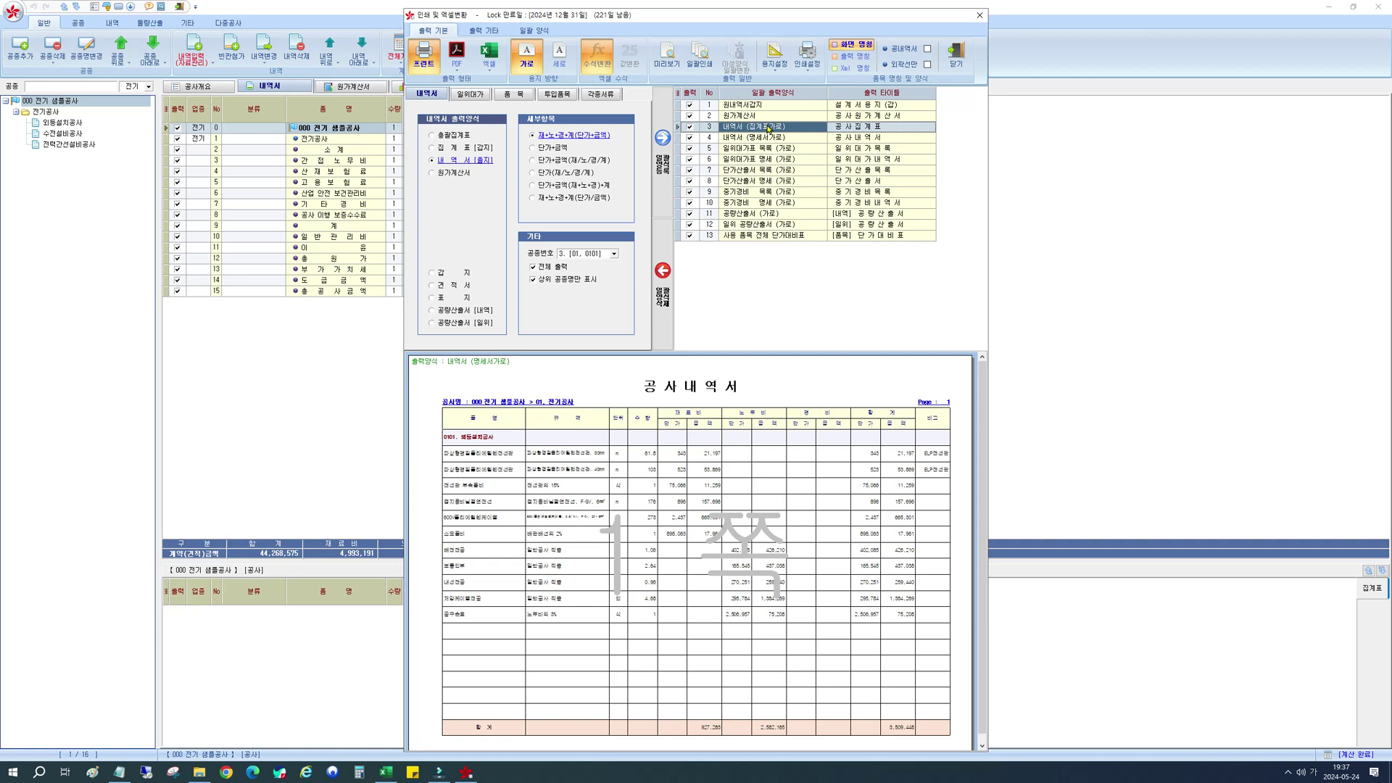
click(766, 150)
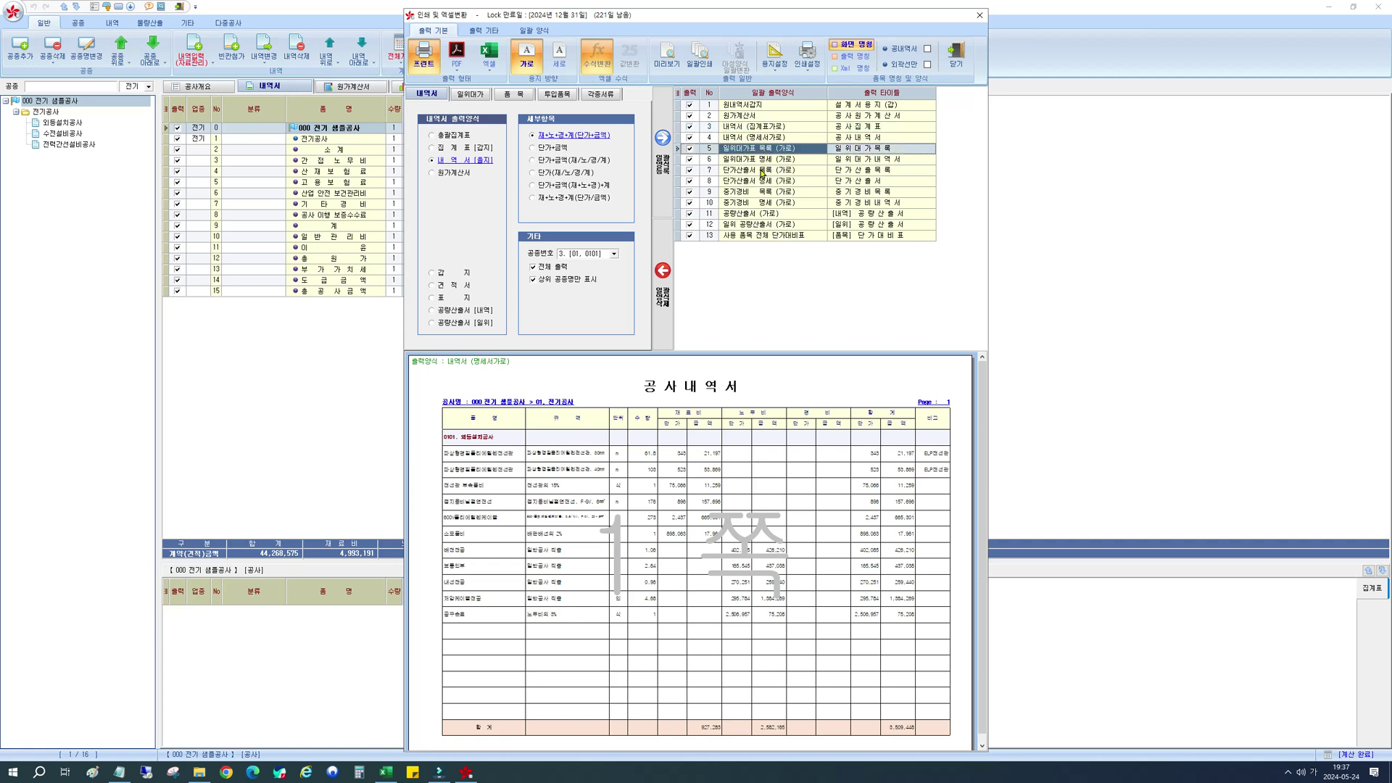
click(764, 172)
click(767, 205)
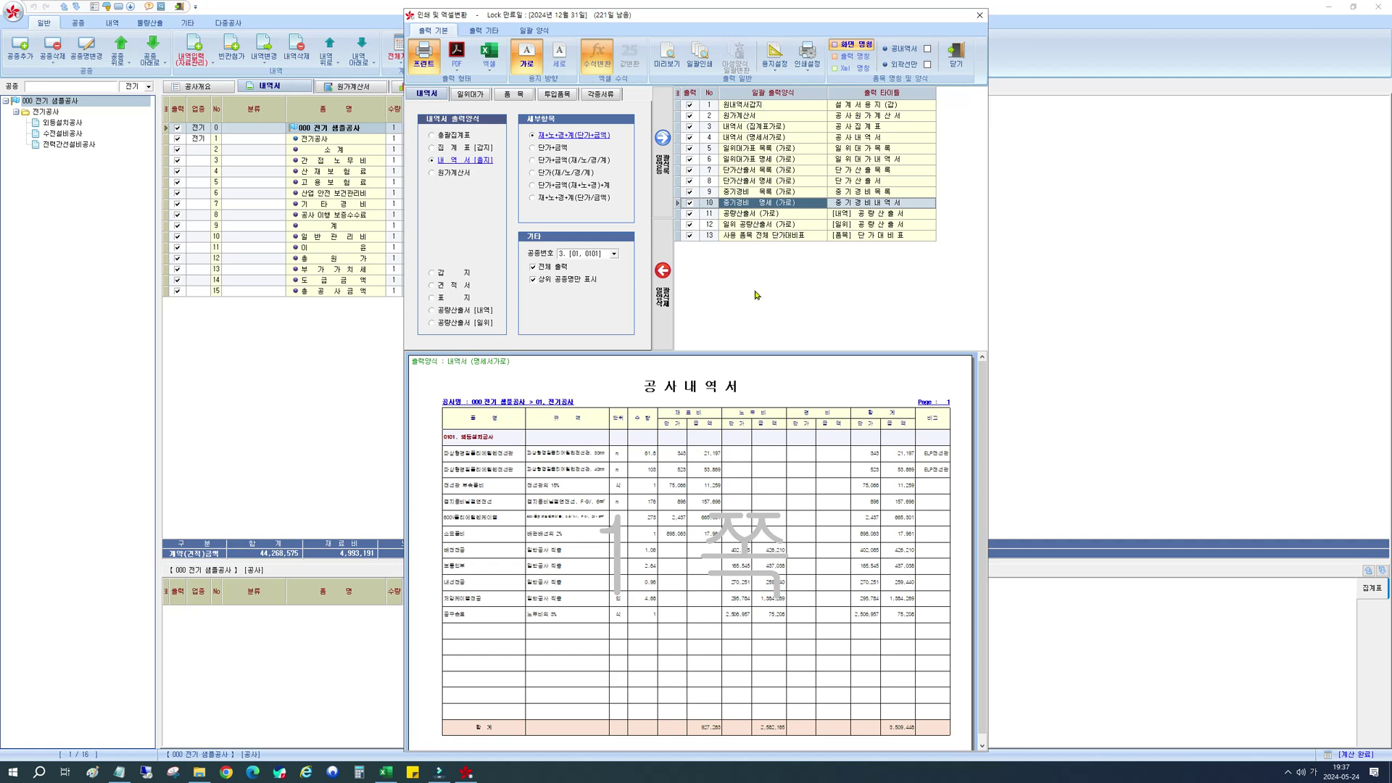
Step: Preview the batch printout of the listed forms, paging from the cover through the 집계표, 내역서 and 공량산출서, and close the preview
click(697, 50)
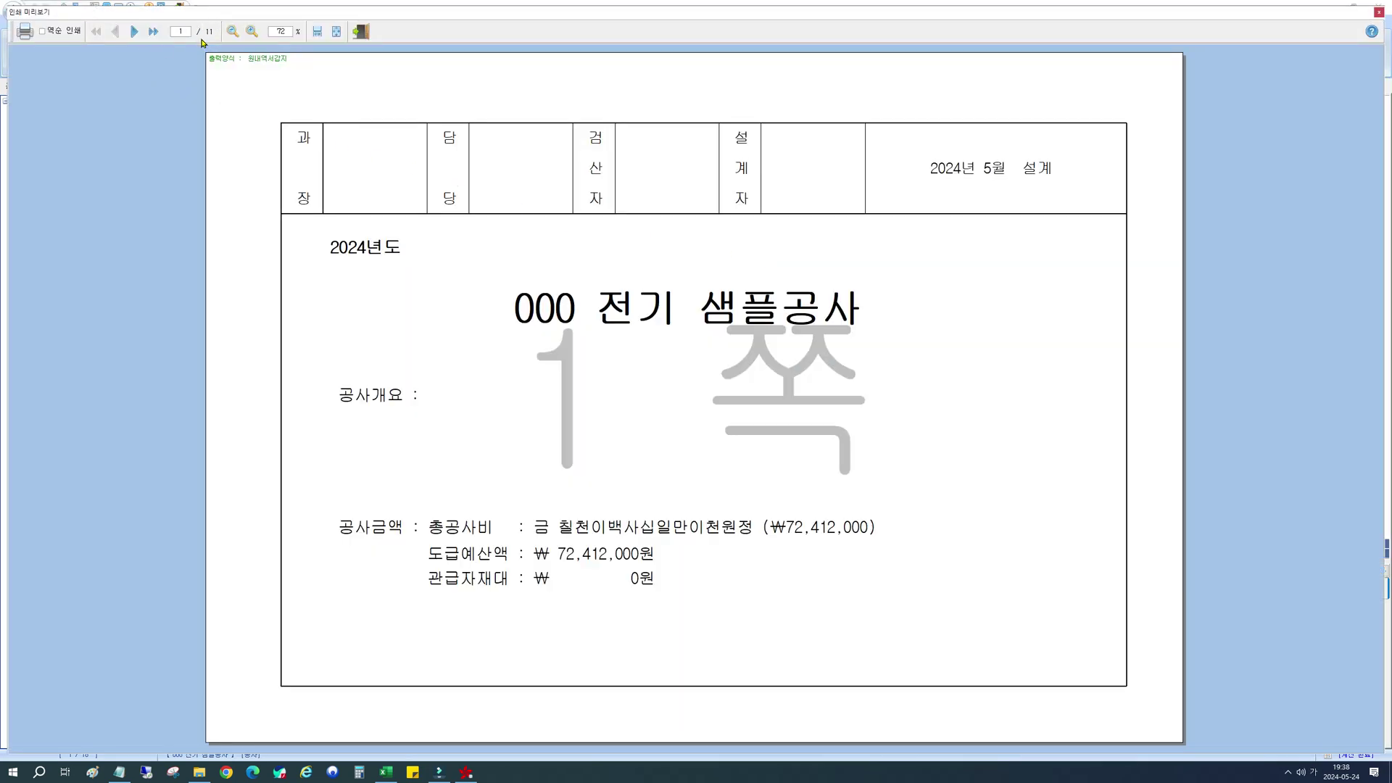
click(133, 33)
click(134, 33)
click(133, 33)
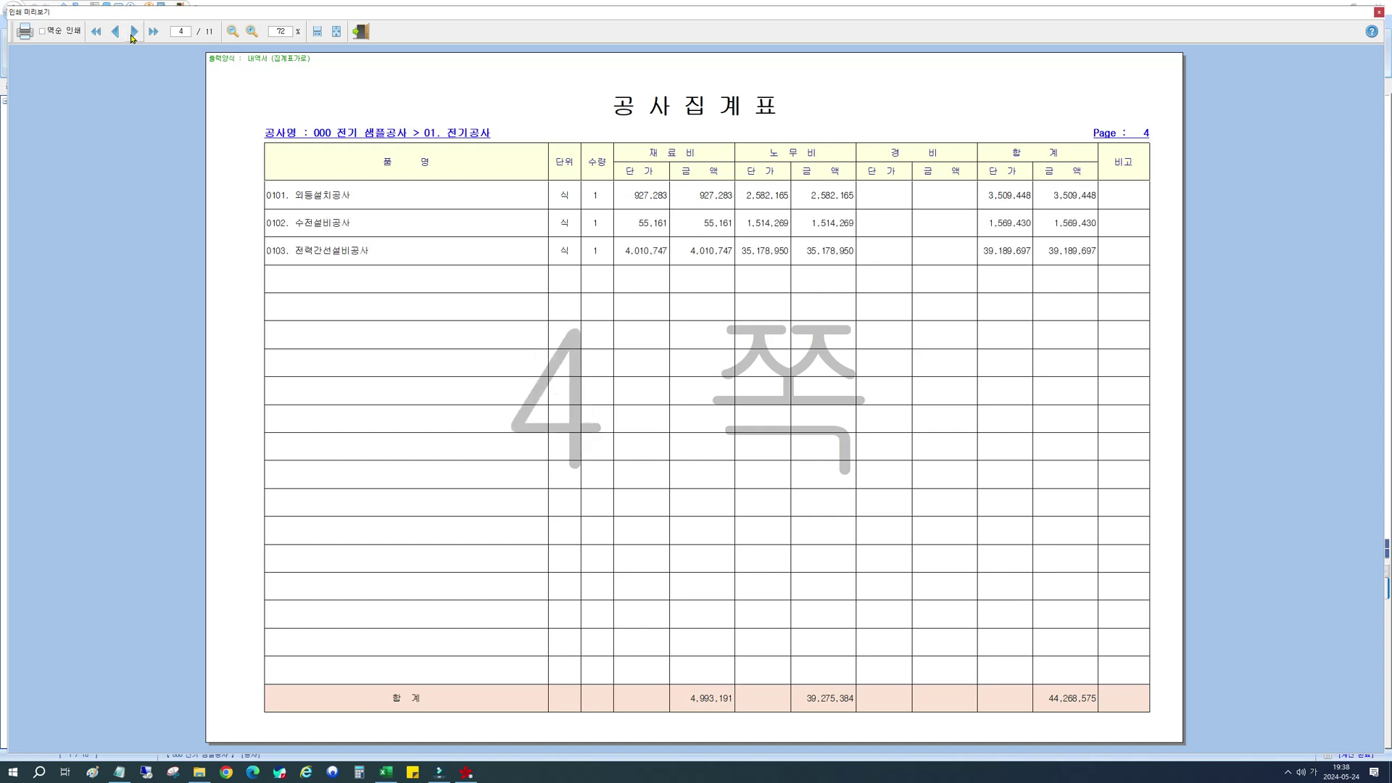
click(133, 34)
click(133, 34)
click(134, 34)
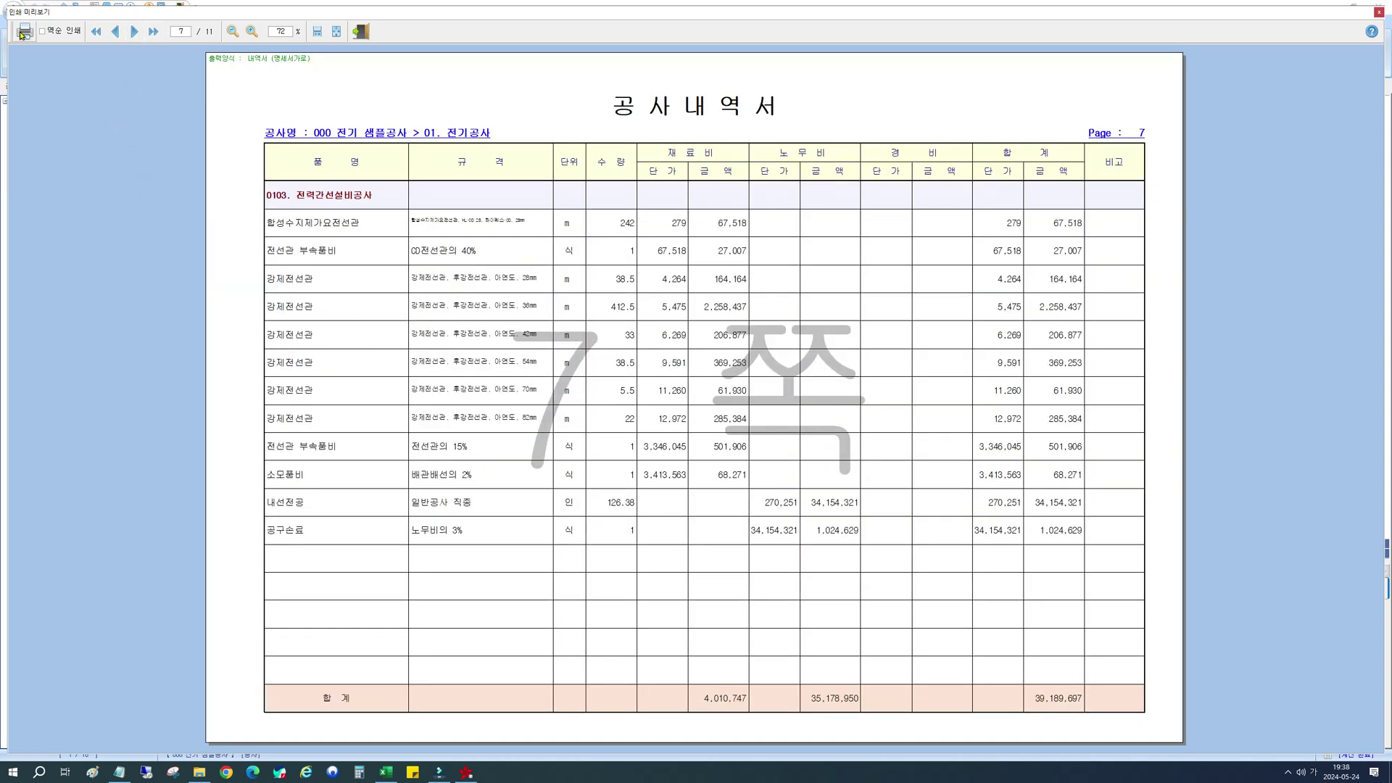
click(134, 32)
click(135, 33)
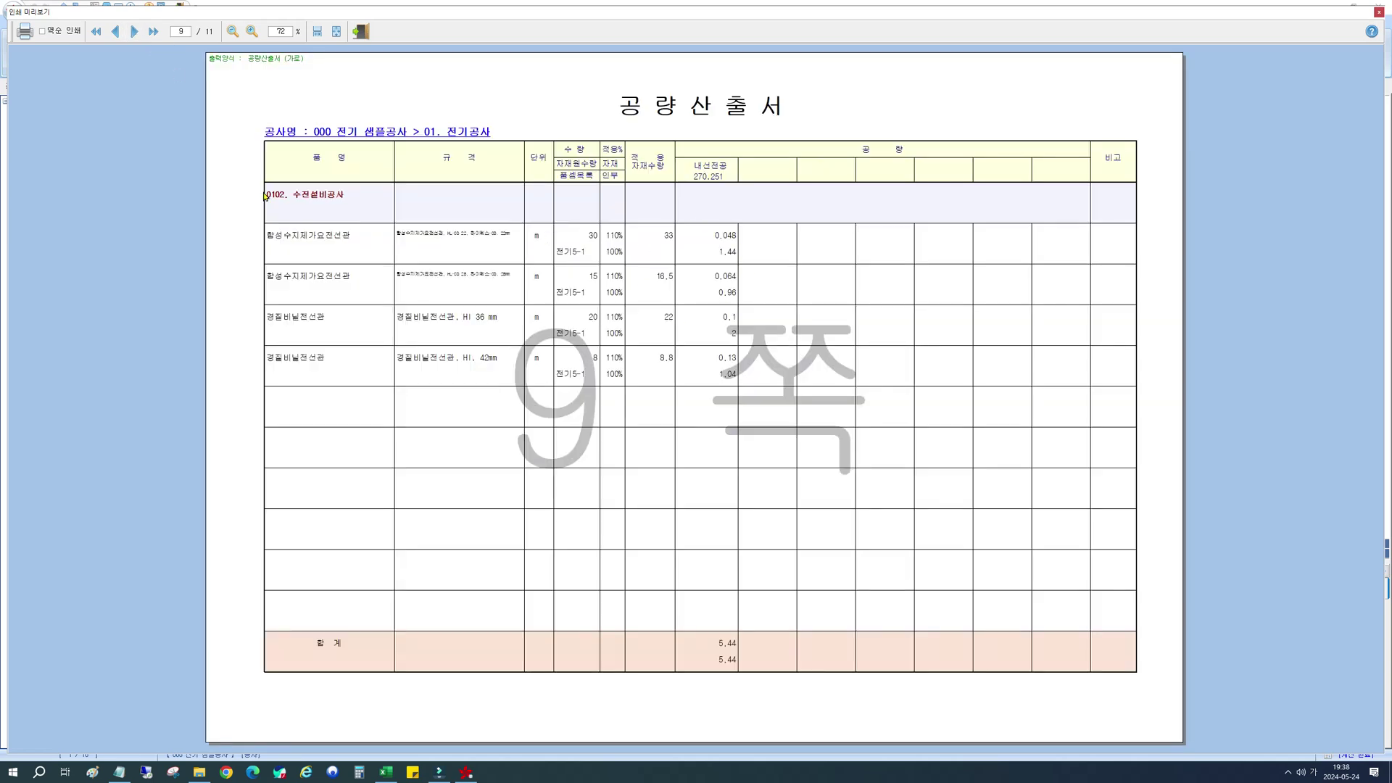
click(134, 33)
click(134, 35)
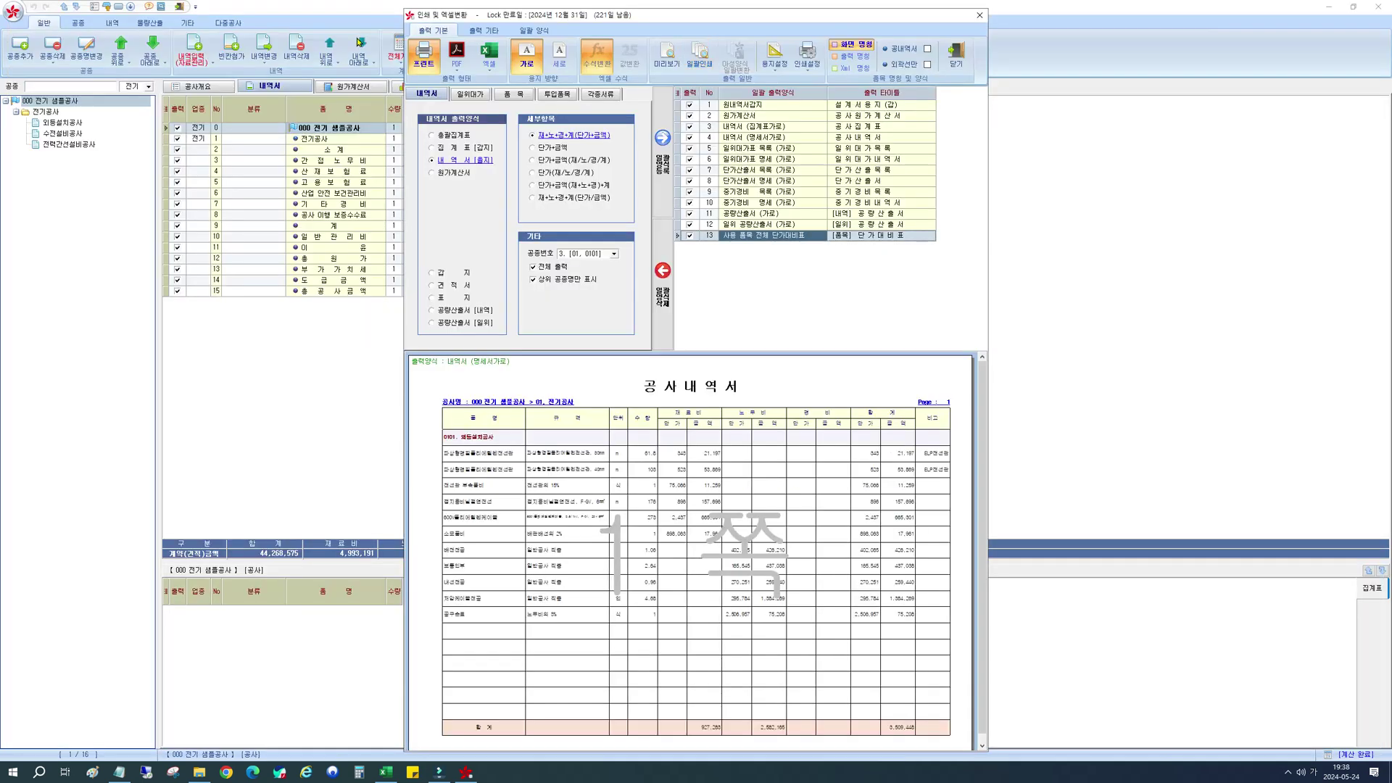
click(361, 32)
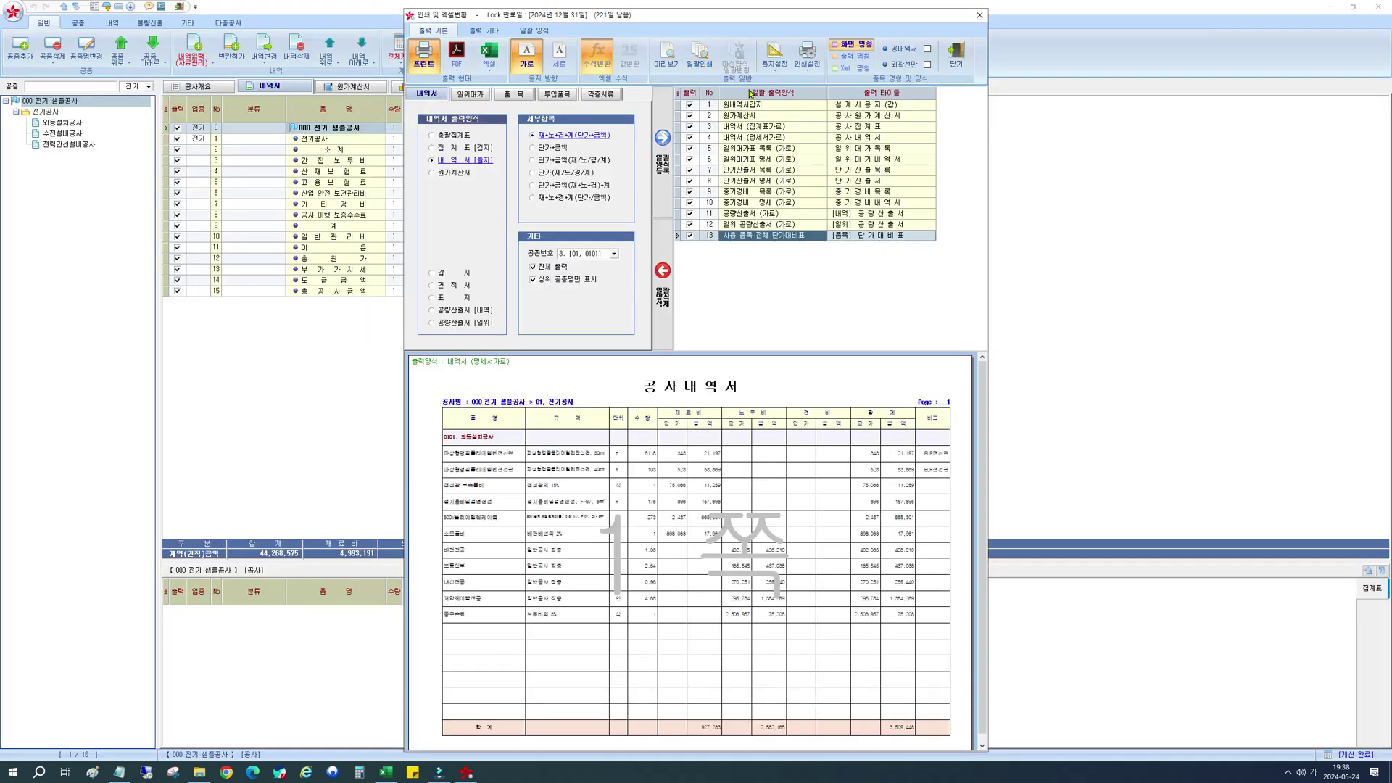
click(699, 53)
click(700, 53)
click(501, 53)
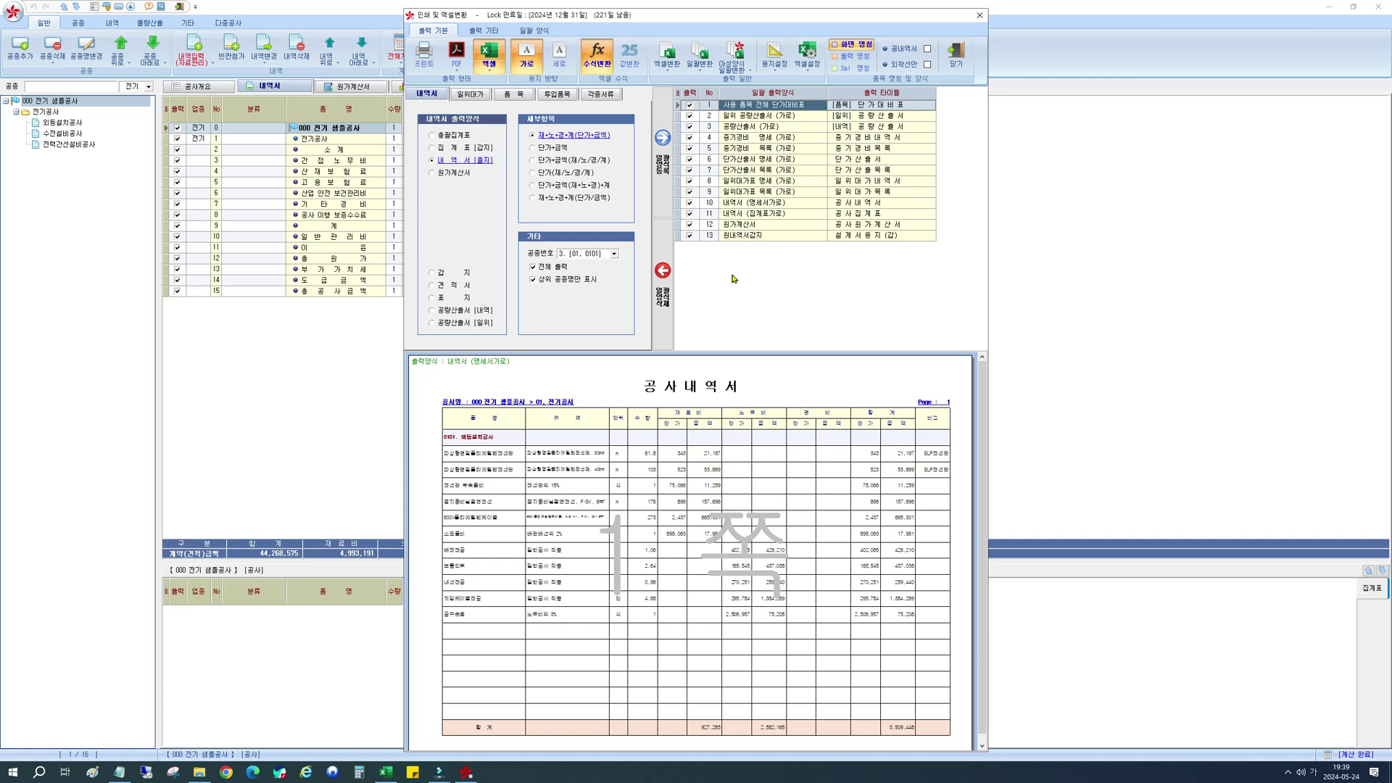
click(715, 47)
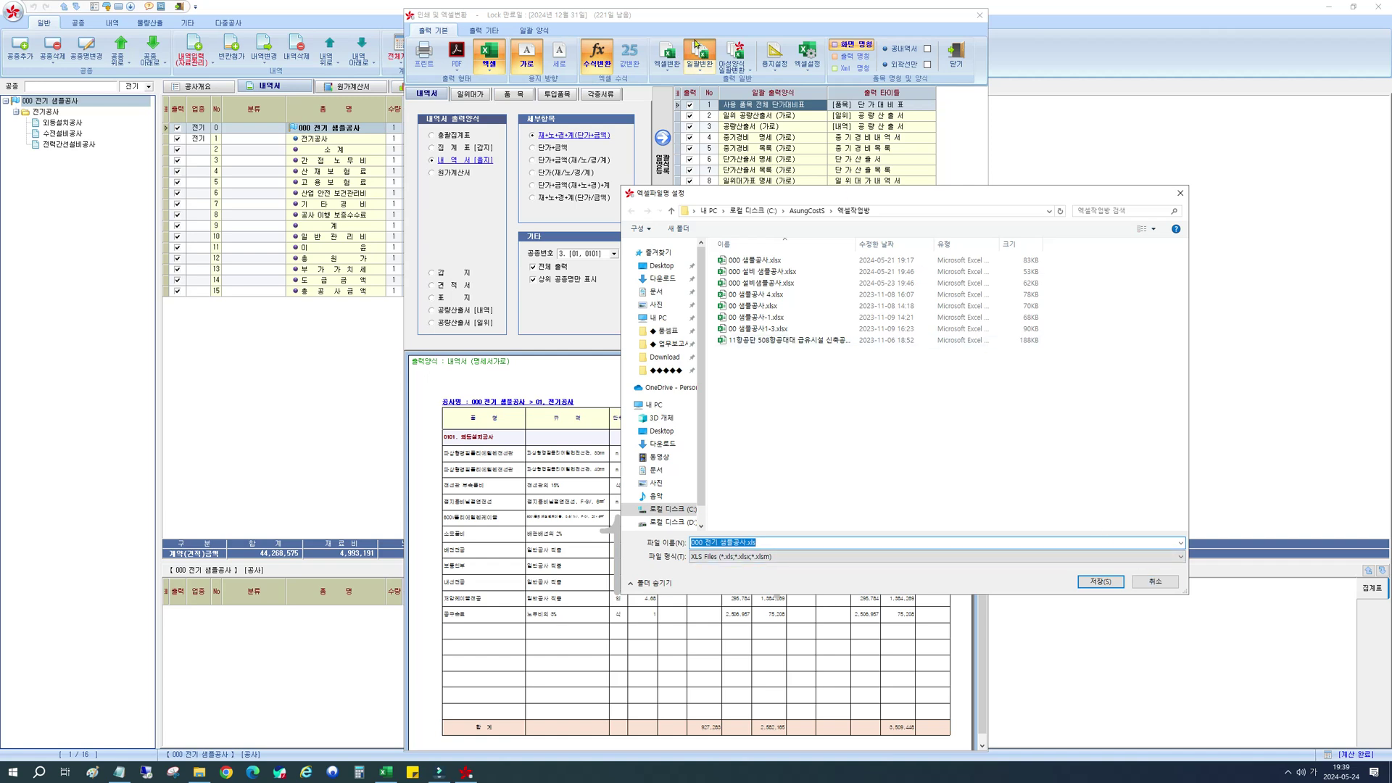
click(1156, 580)
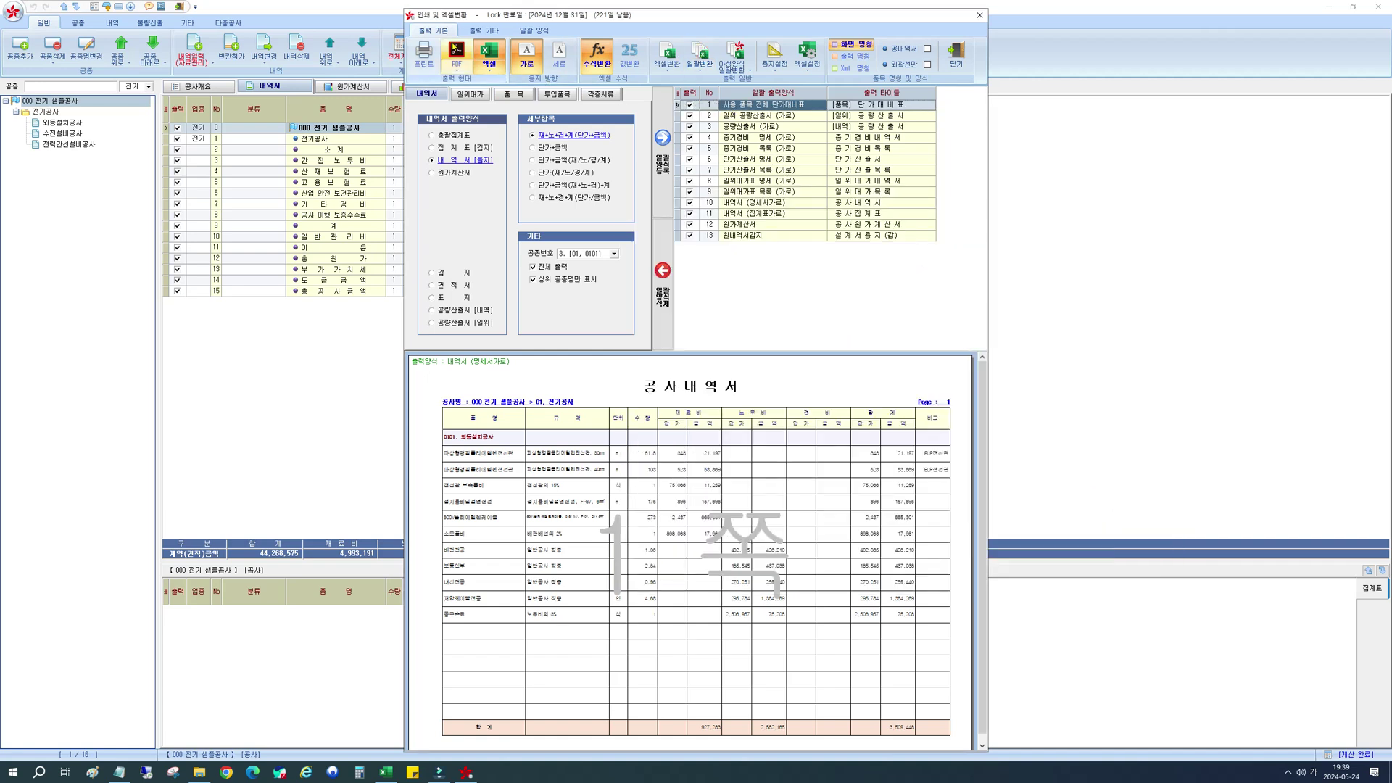
click(456, 51)
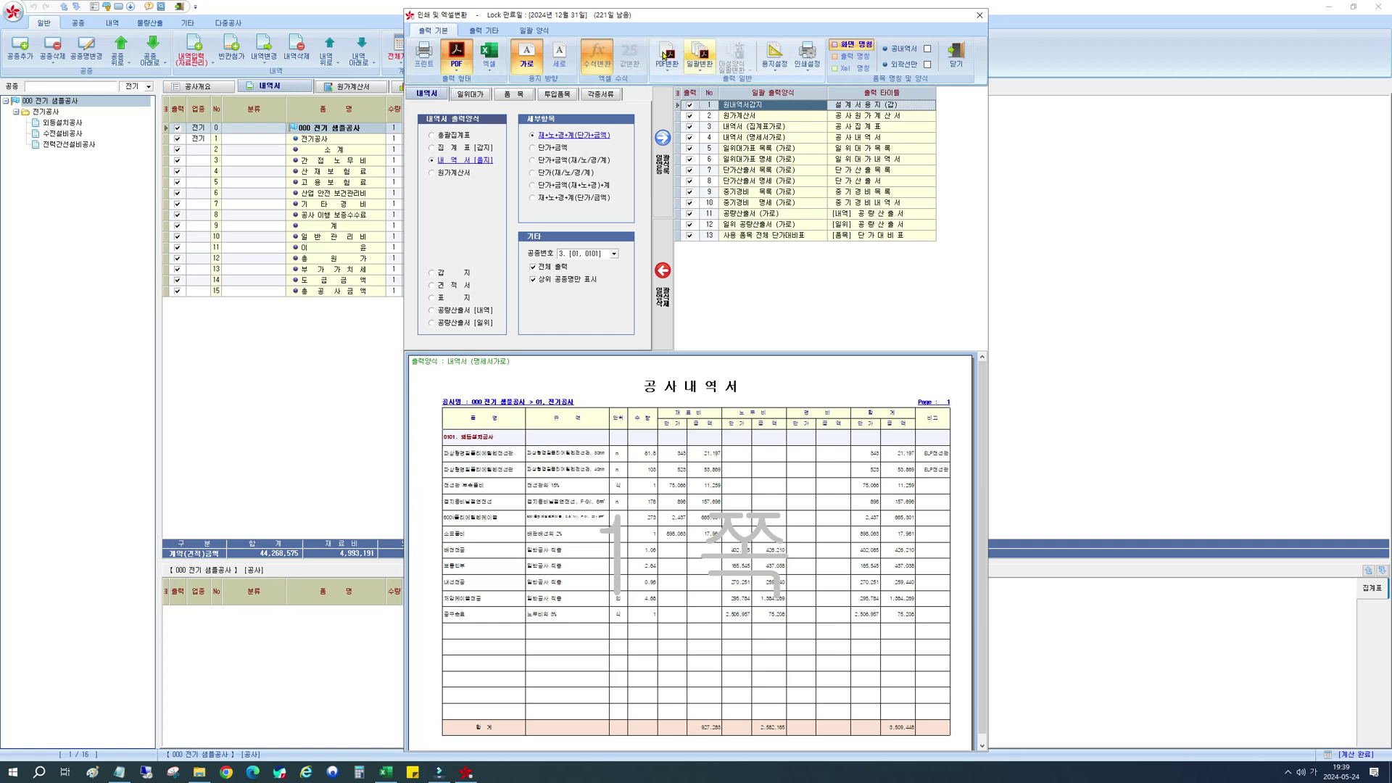
Step: Batch-convert all listed forms to Excel with formulas, saving the file as 000 전기 샘플공사 in the 엑셀작업방 folder
click(489, 52)
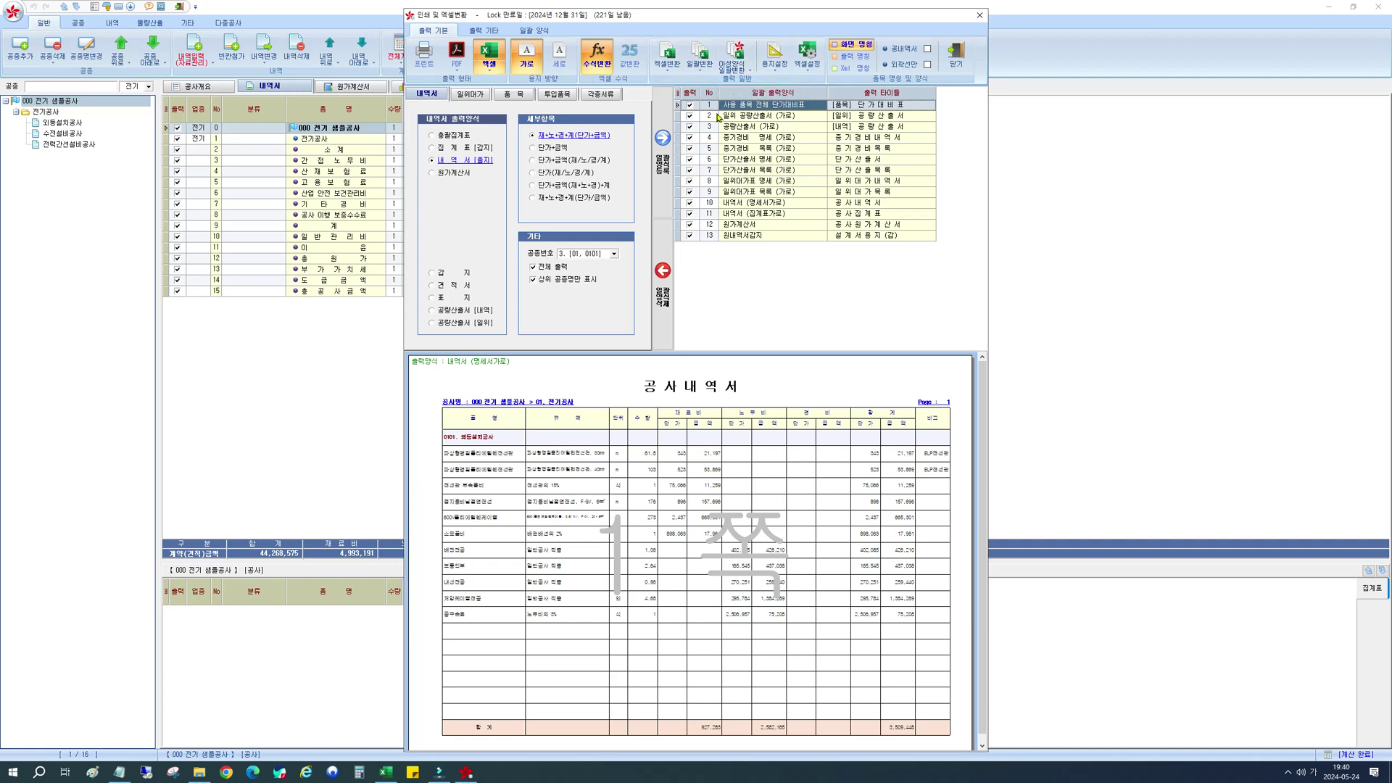
click(701, 52)
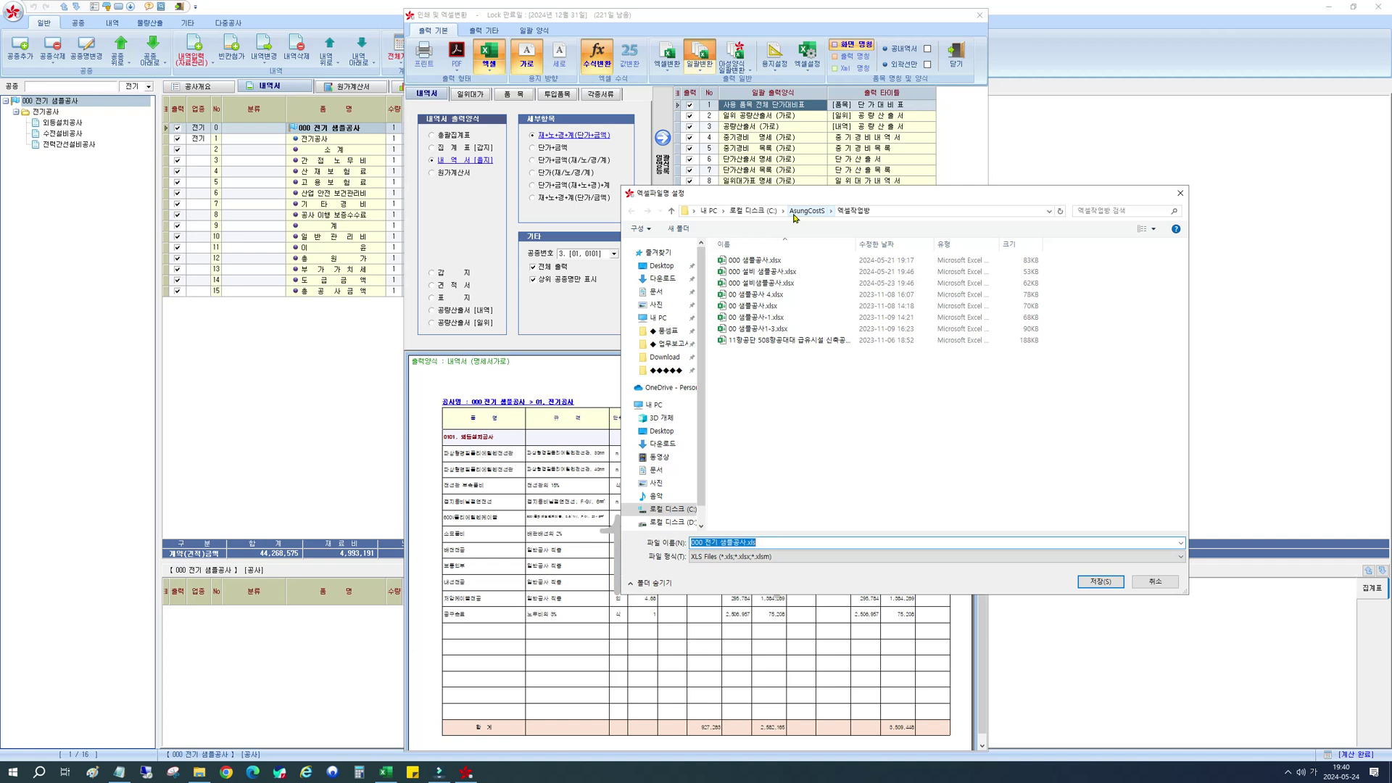
click(1100, 584)
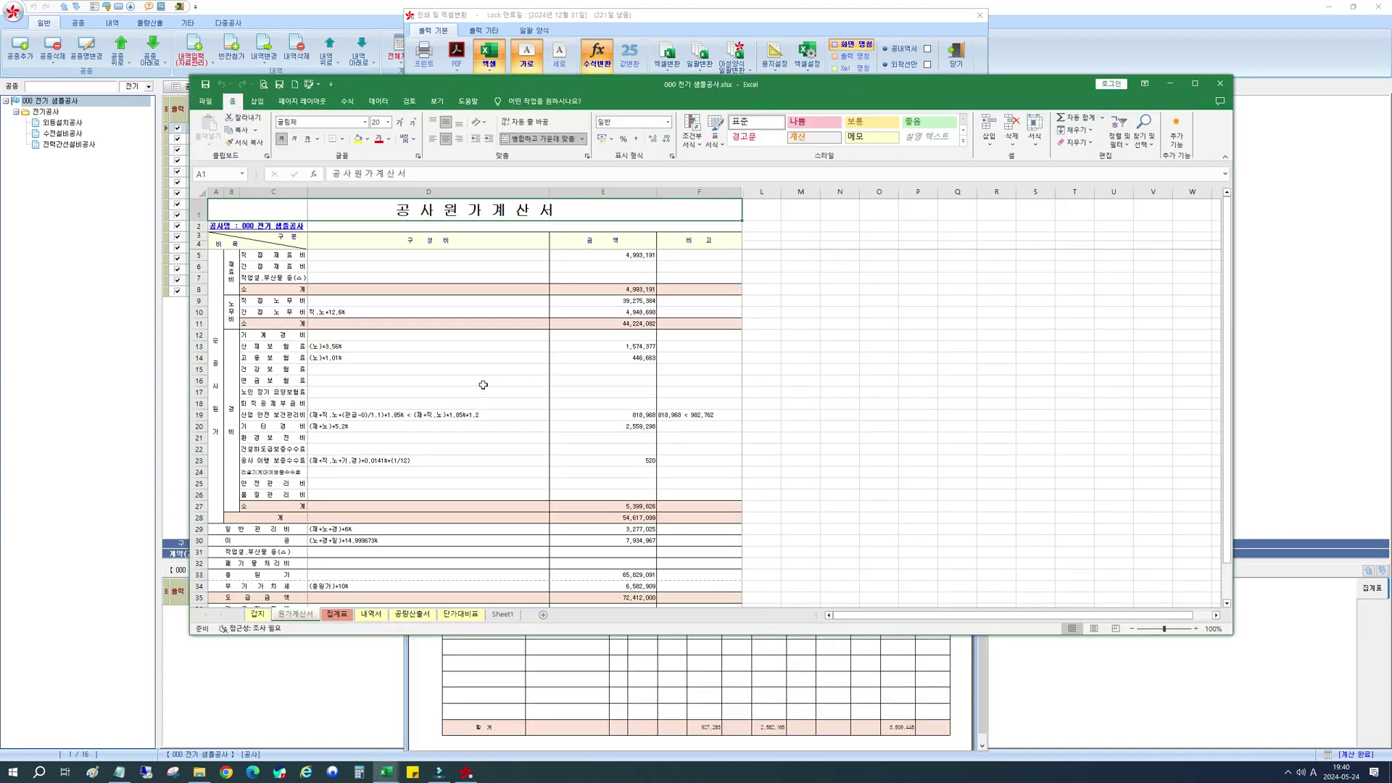
Step: Review the exported workbook's 원가계산서, 집계표, 공량산출서, 단가대비표 and 내역서 sheets
click(483, 384)
scroll(449, 368, down, 2)
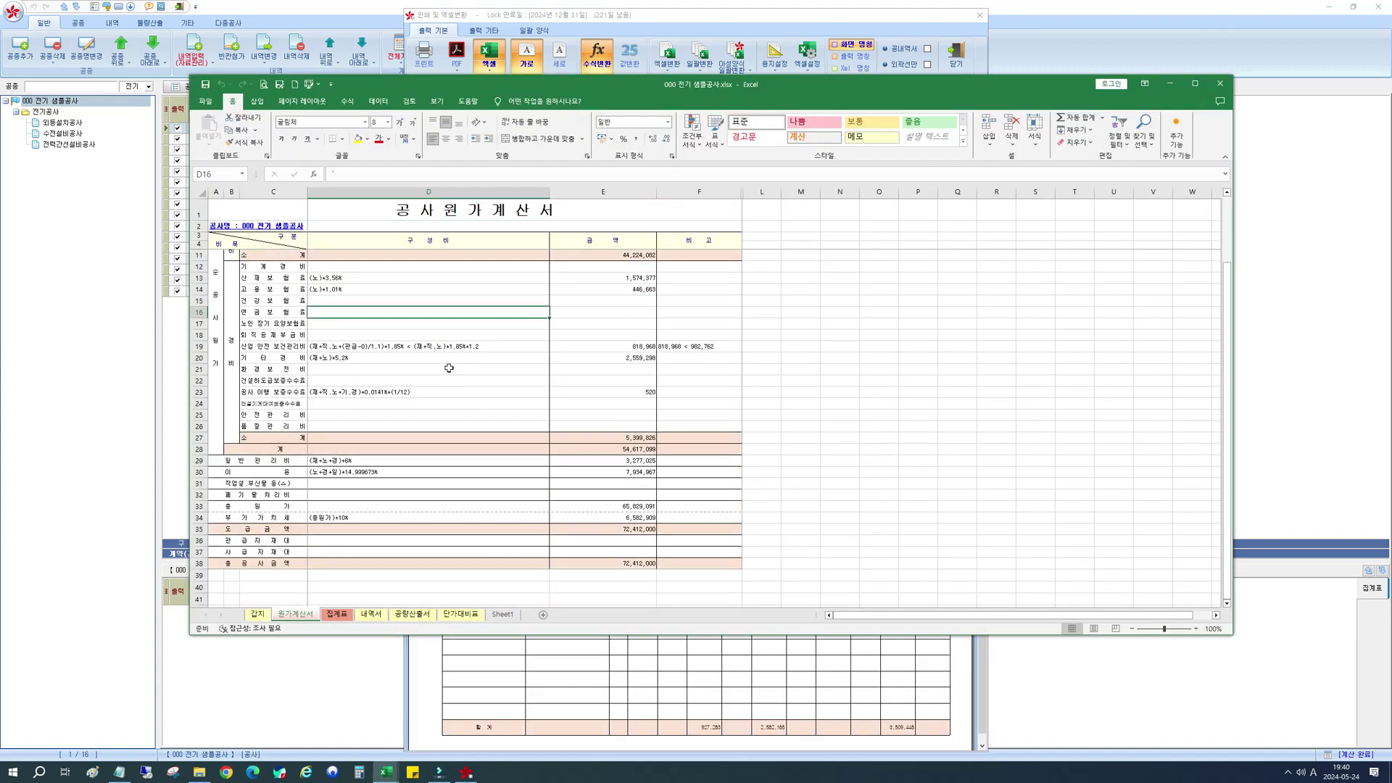
click(256, 615)
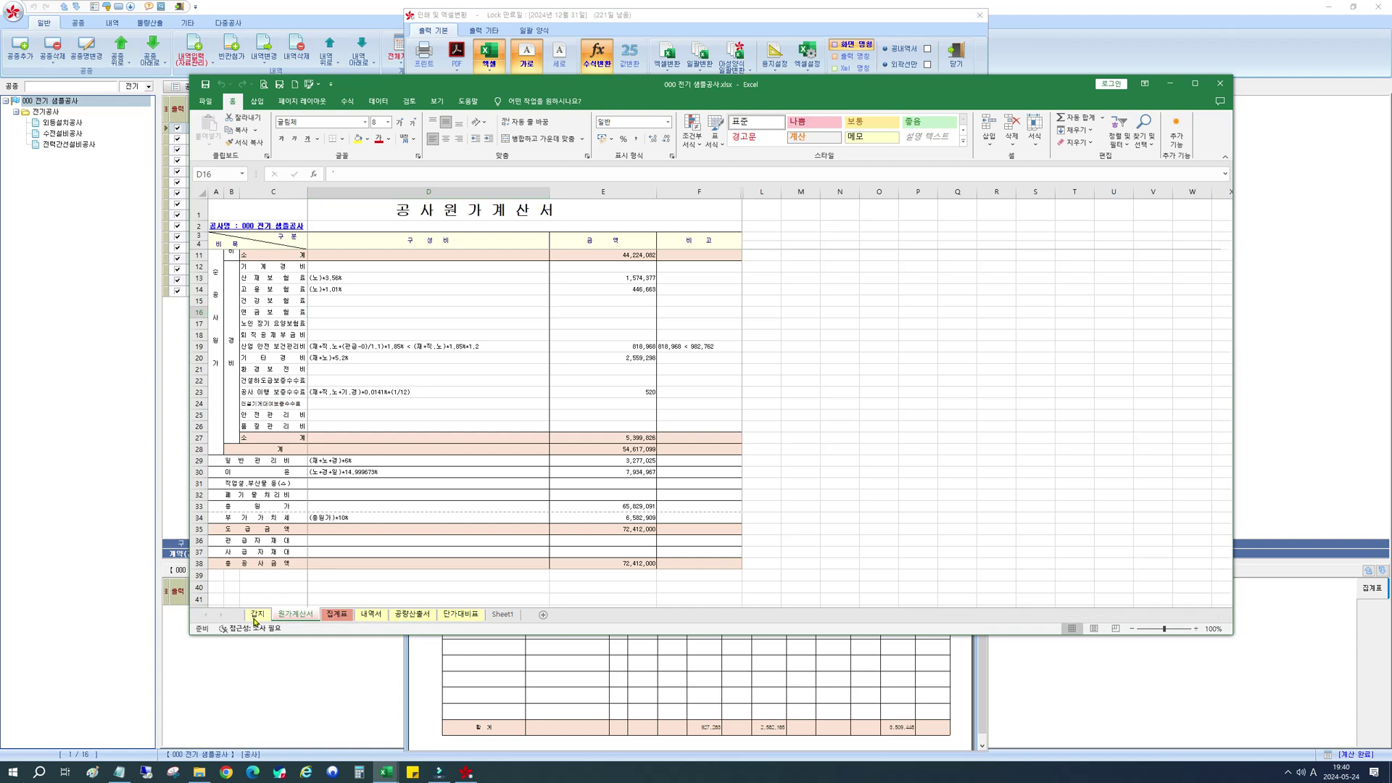
click(338, 615)
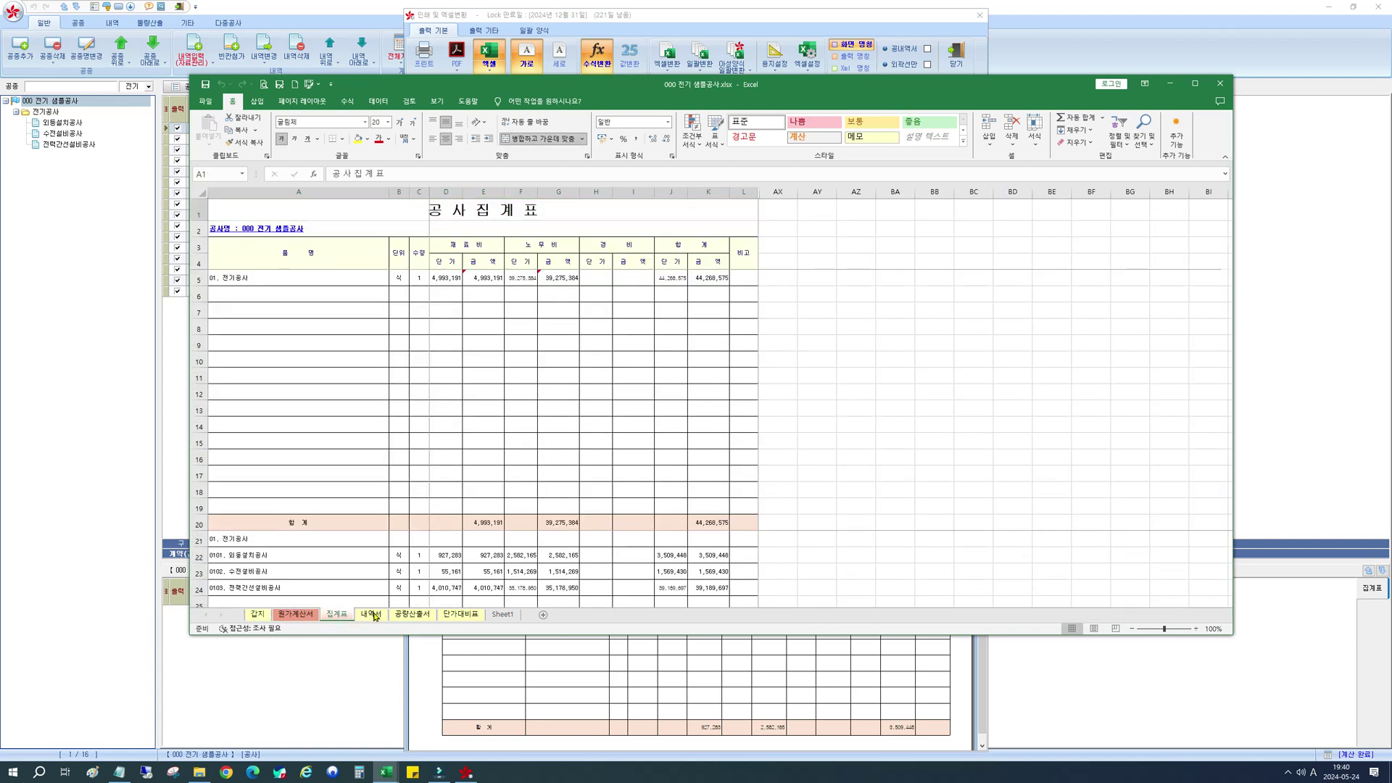
click(372, 615)
click(399, 616)
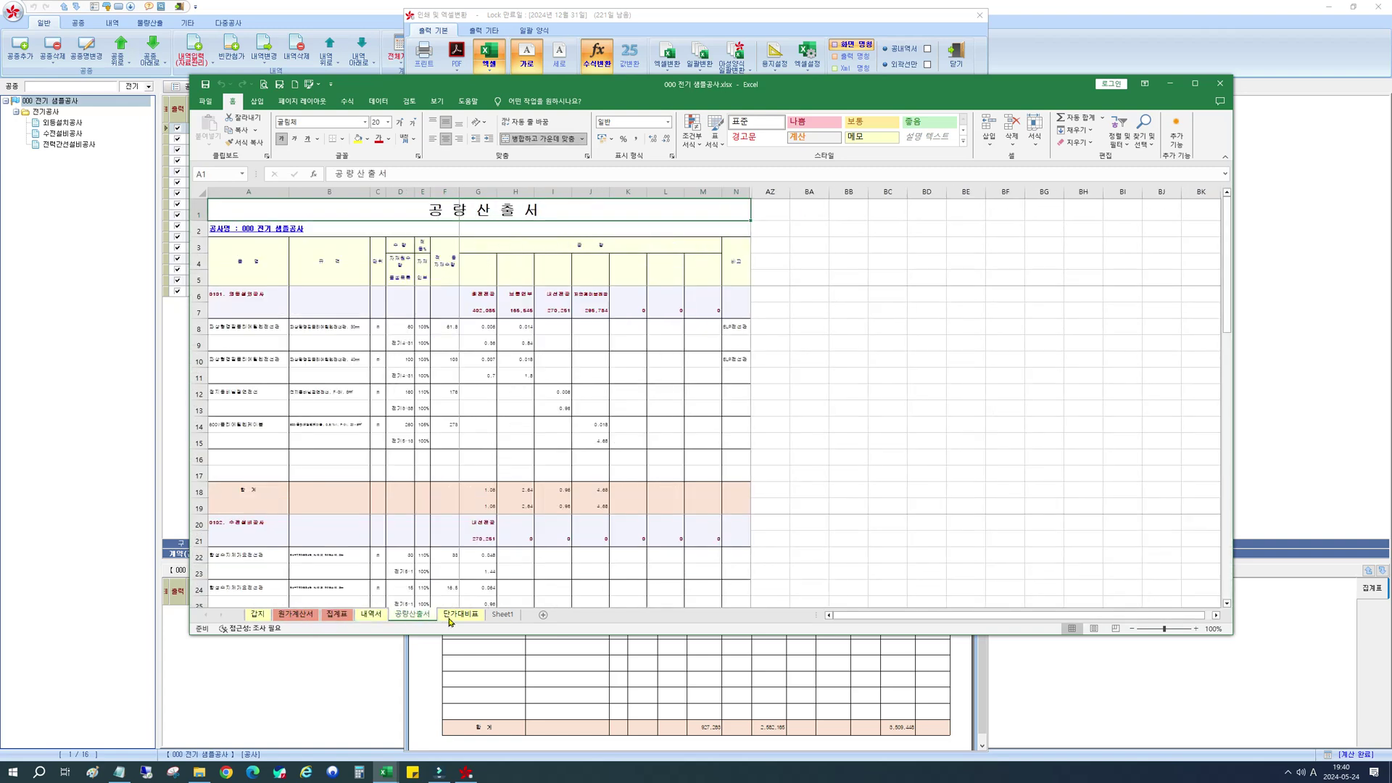
click(457, 617)
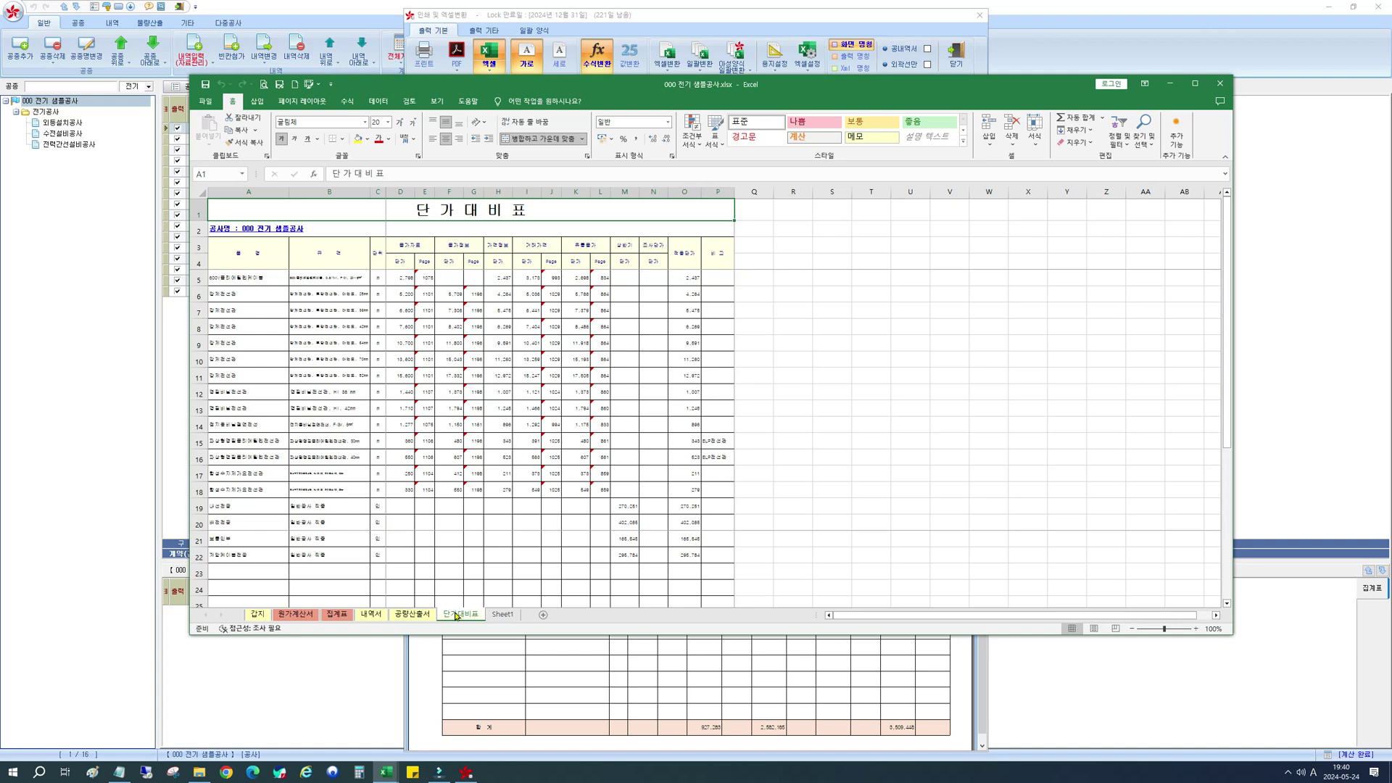
click(374, 617)
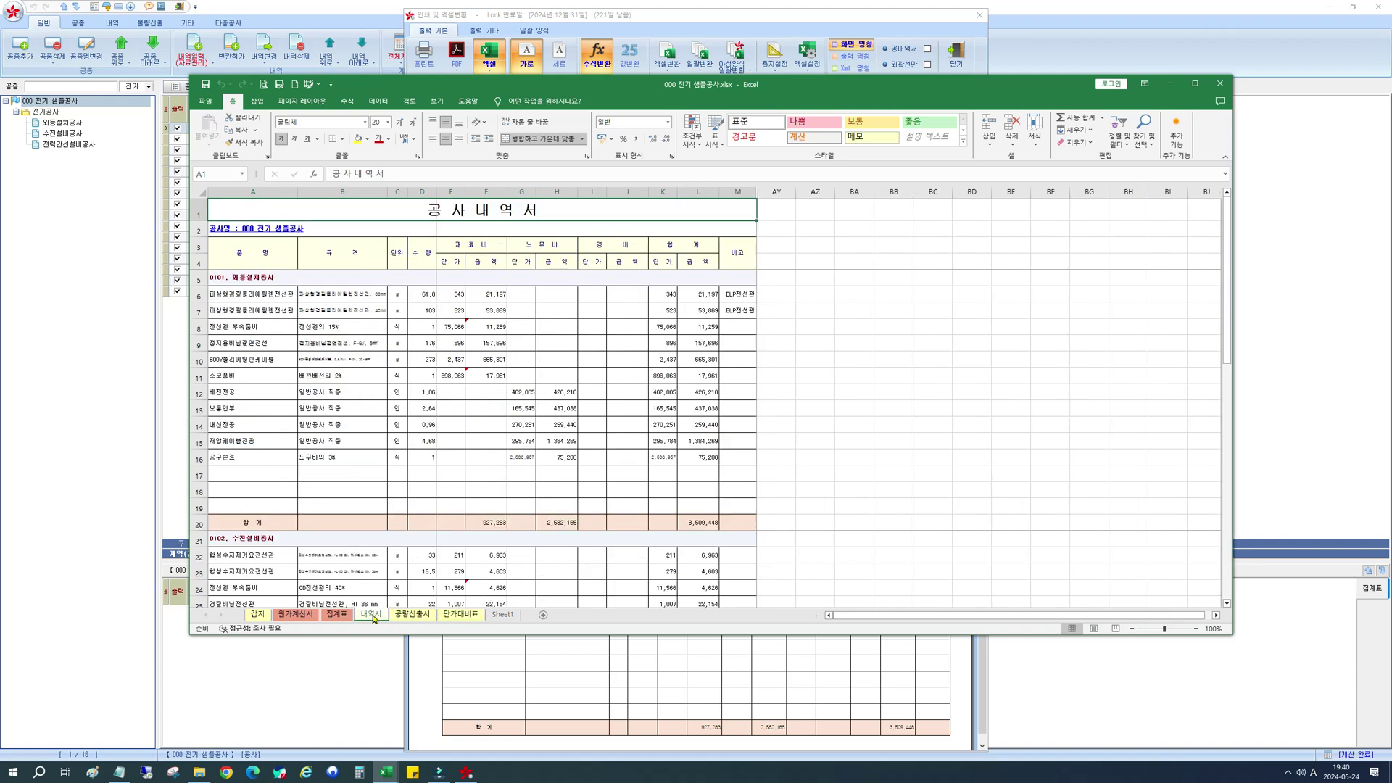
Step: Inspect the formula in the 전기공사 material unit price cell D5 of the 집계표 sheet and move the workbook window aside
click(344, 617)
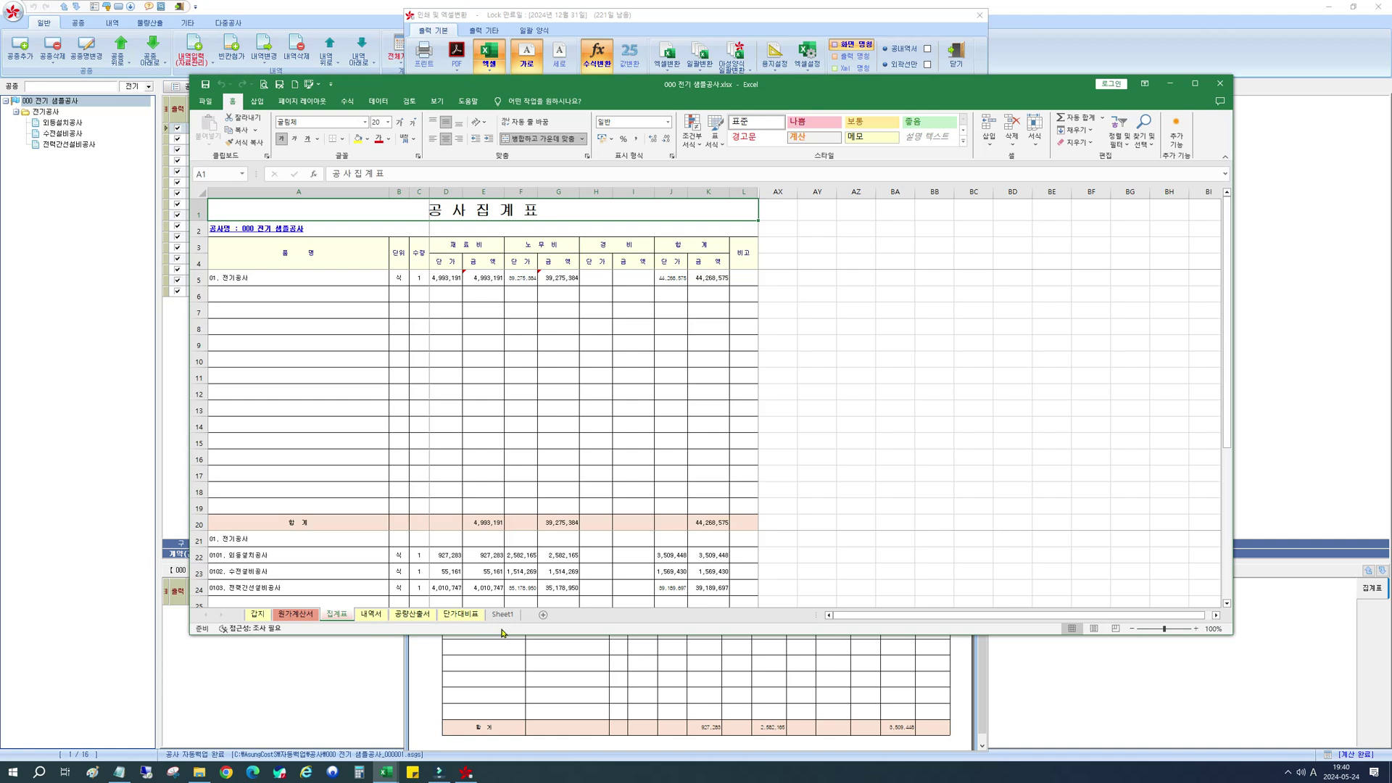
click(520, 408)
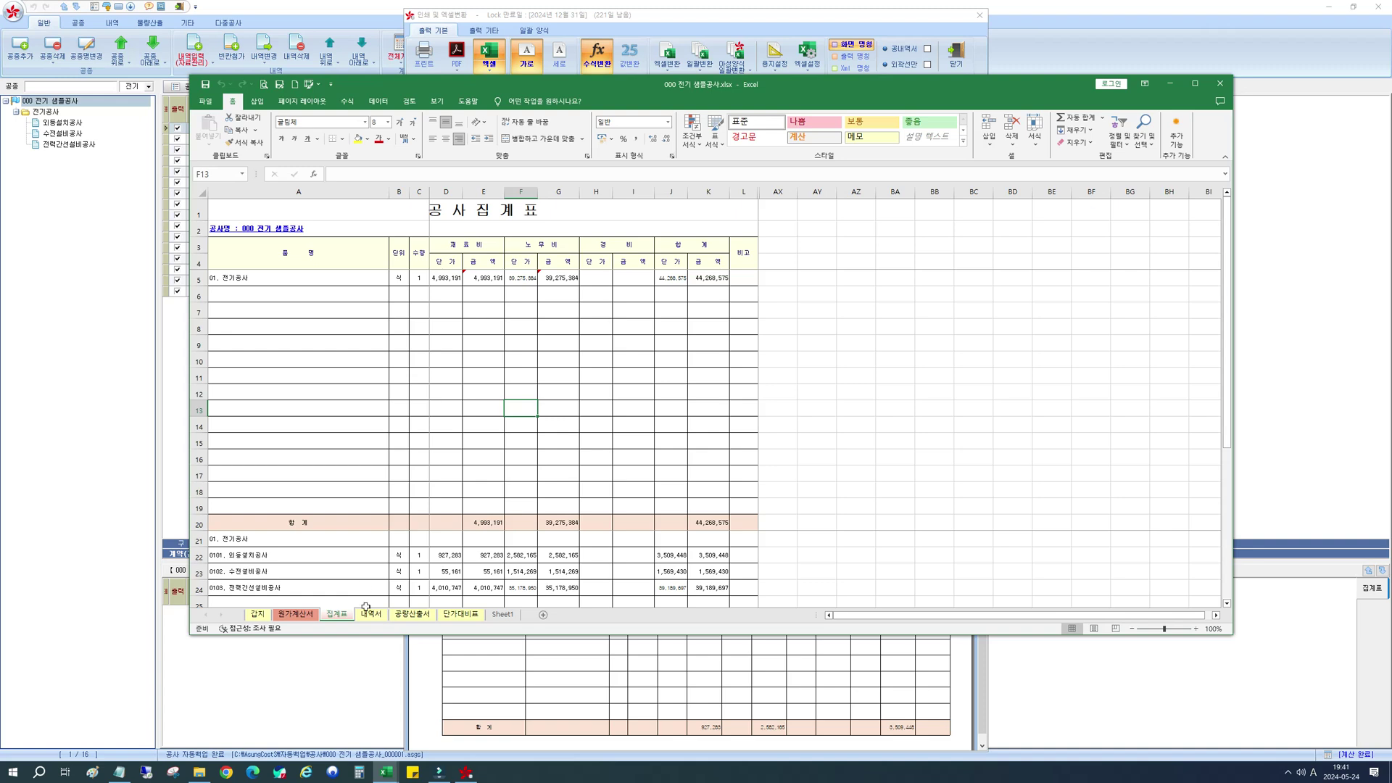
click(634, 405)
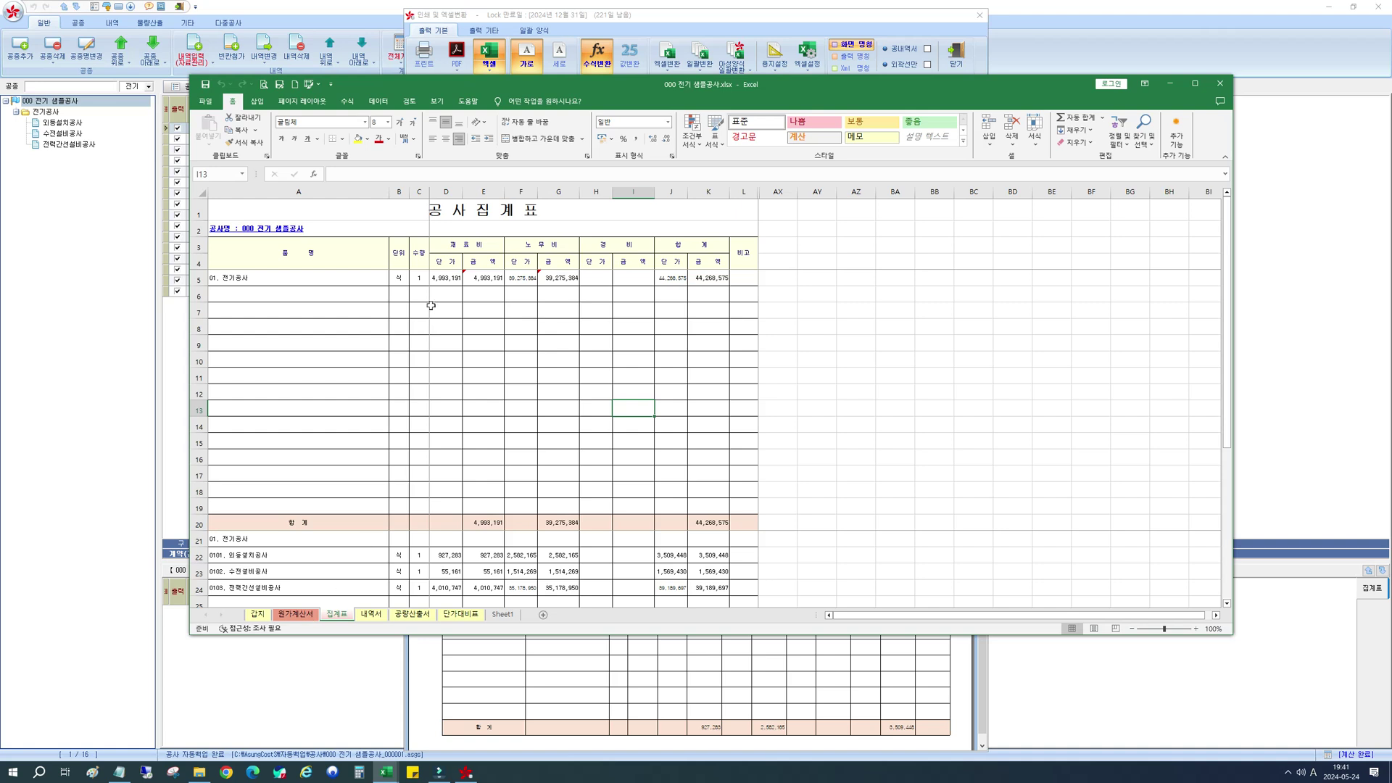
click(444, 276)
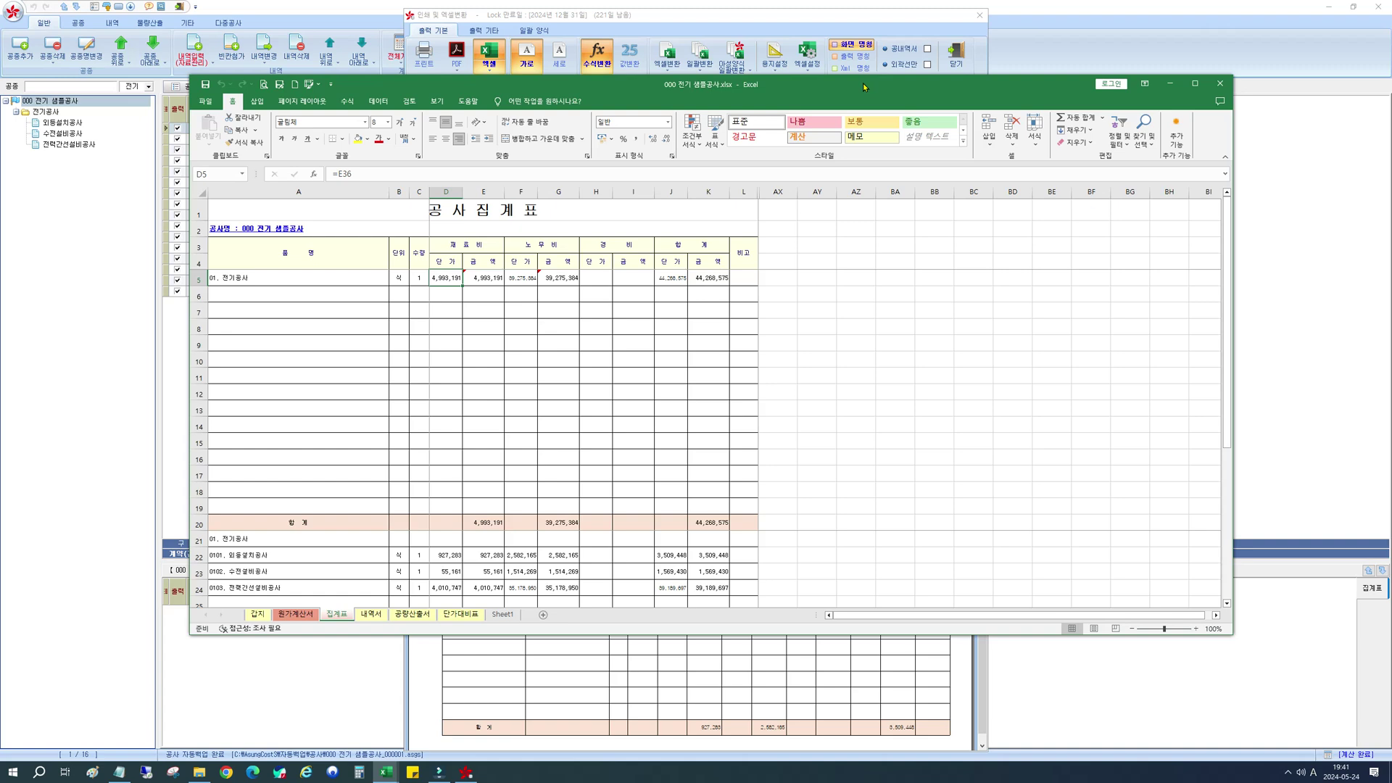
drag(863, 83, 932, 171)
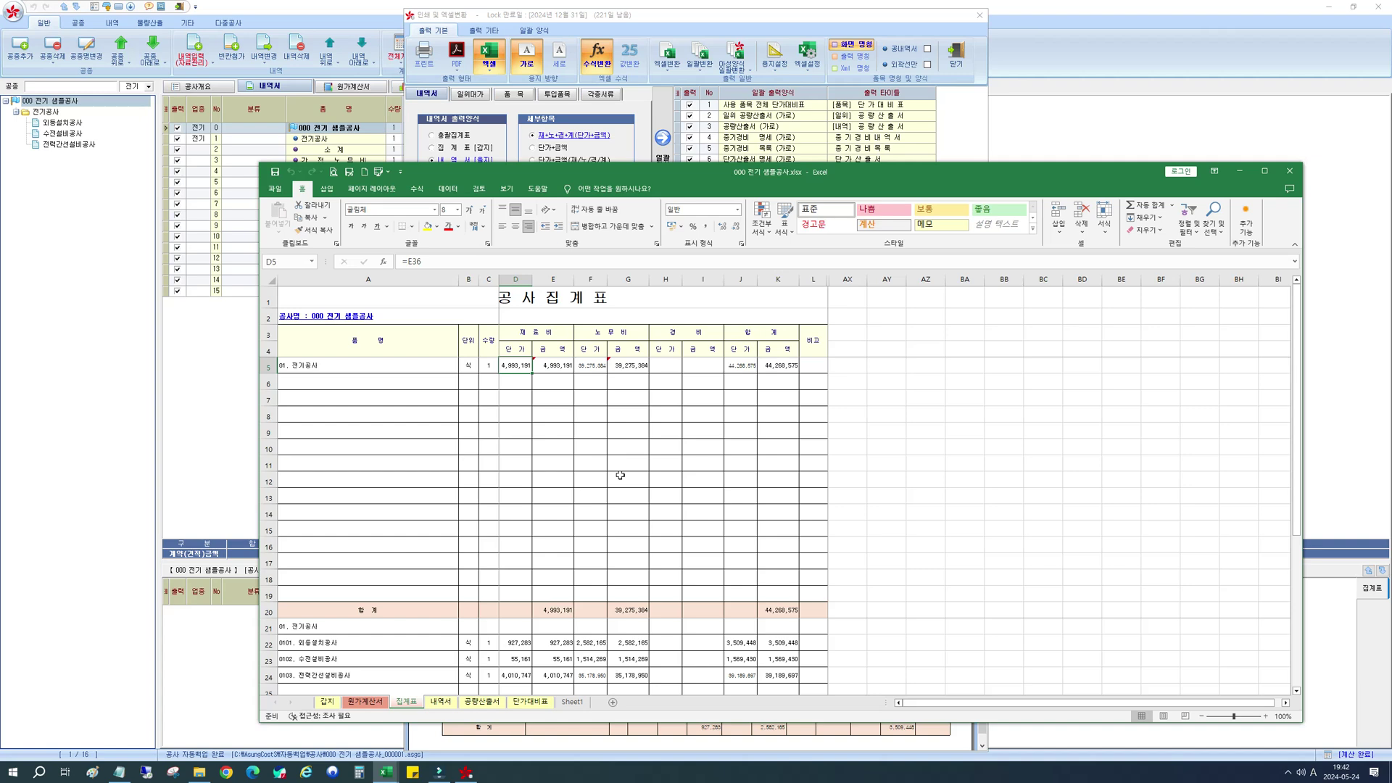
Step: Switch back to AsungCost, close the output window, and check the available data transfer options without running one
click(121, 305)
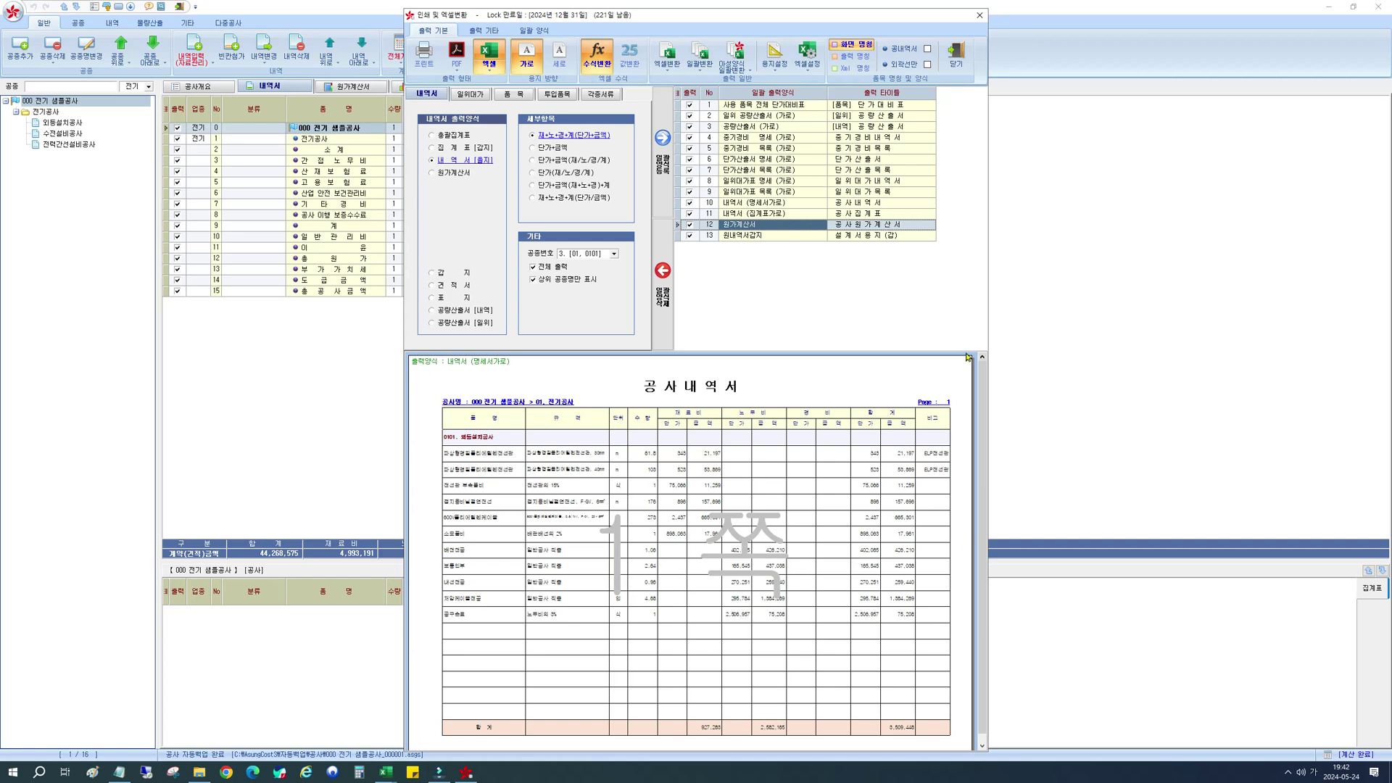
click(956, 57)
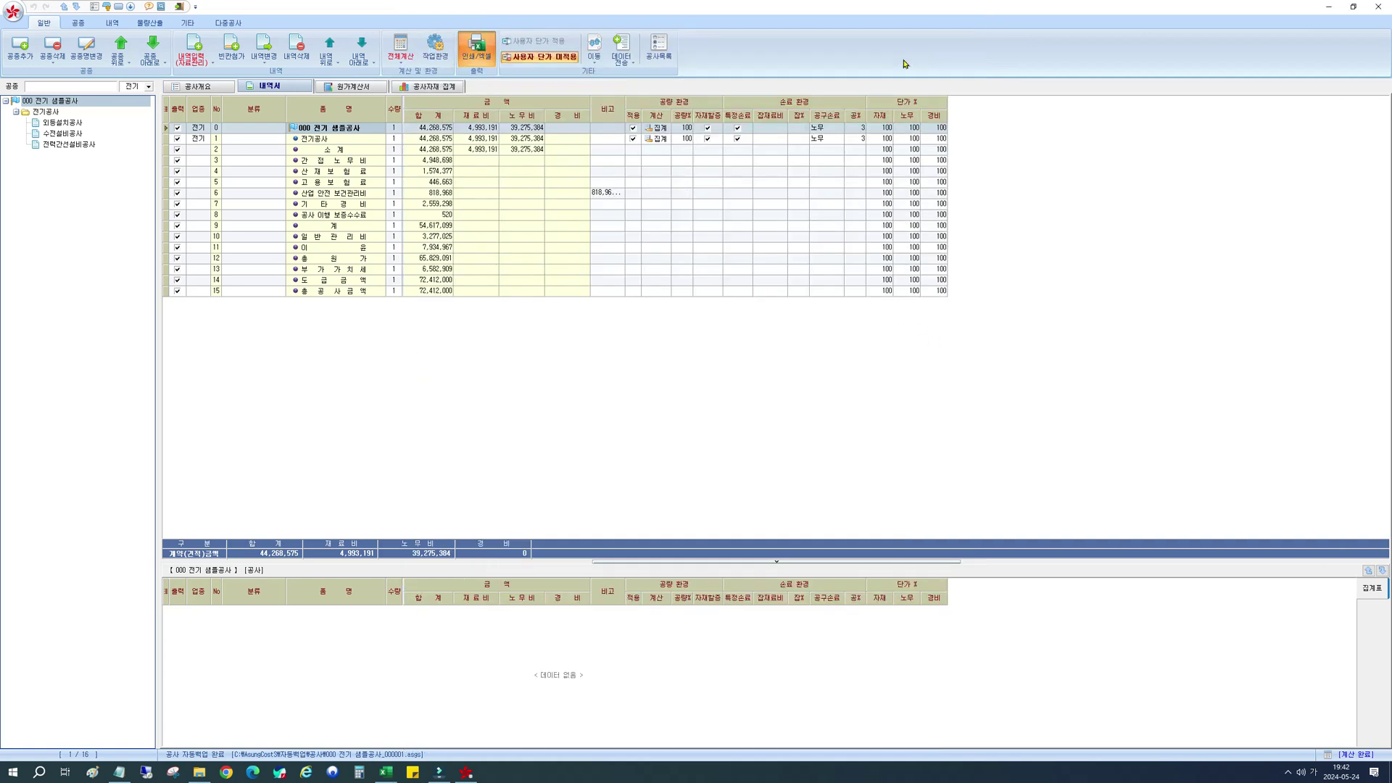
click(623, 58)
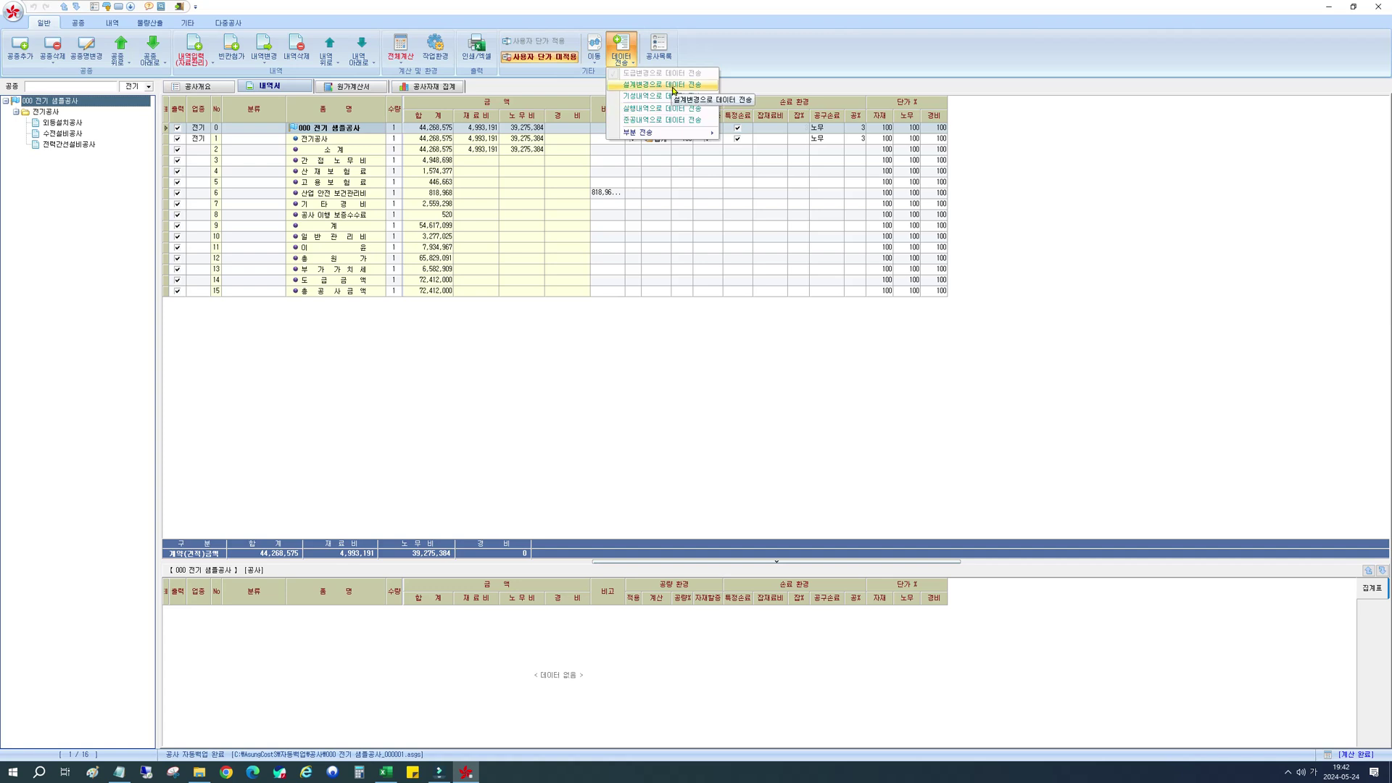
click(668, 420)
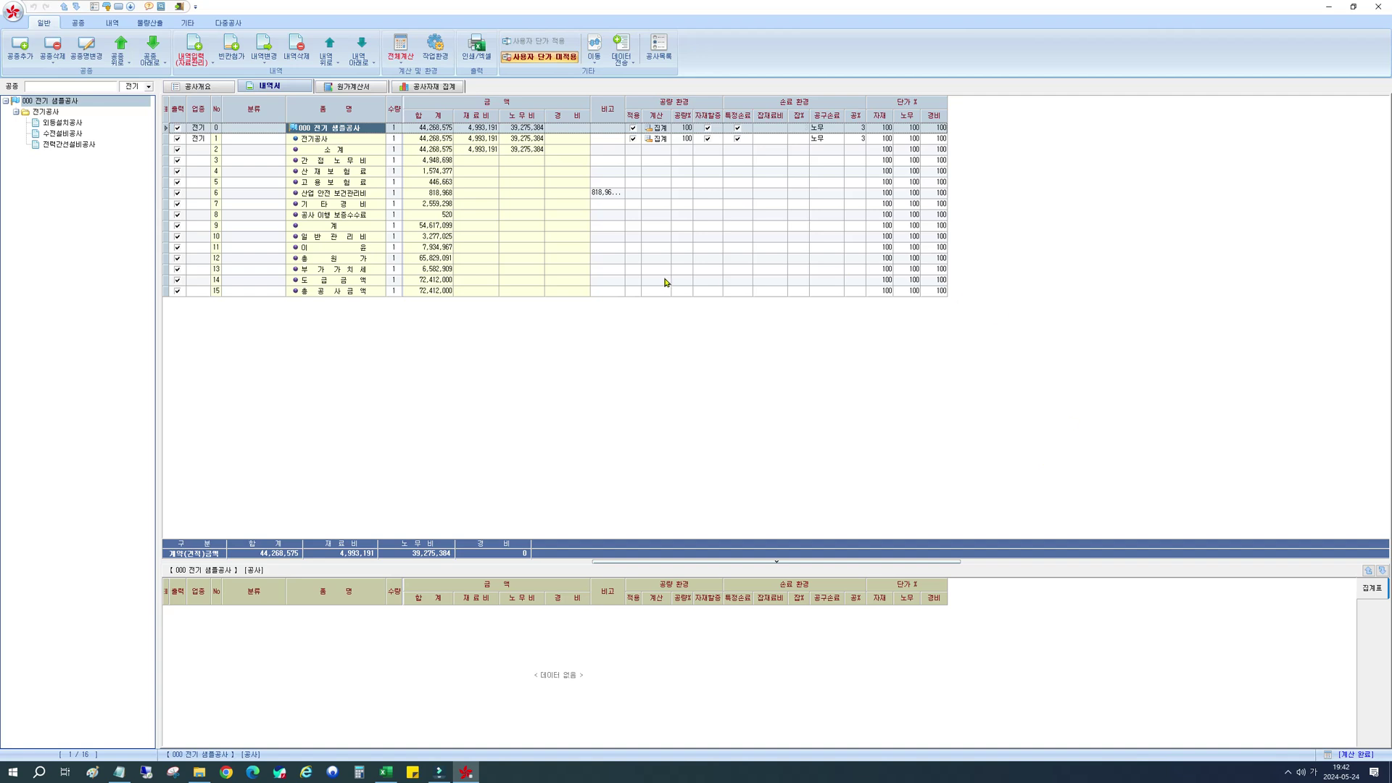